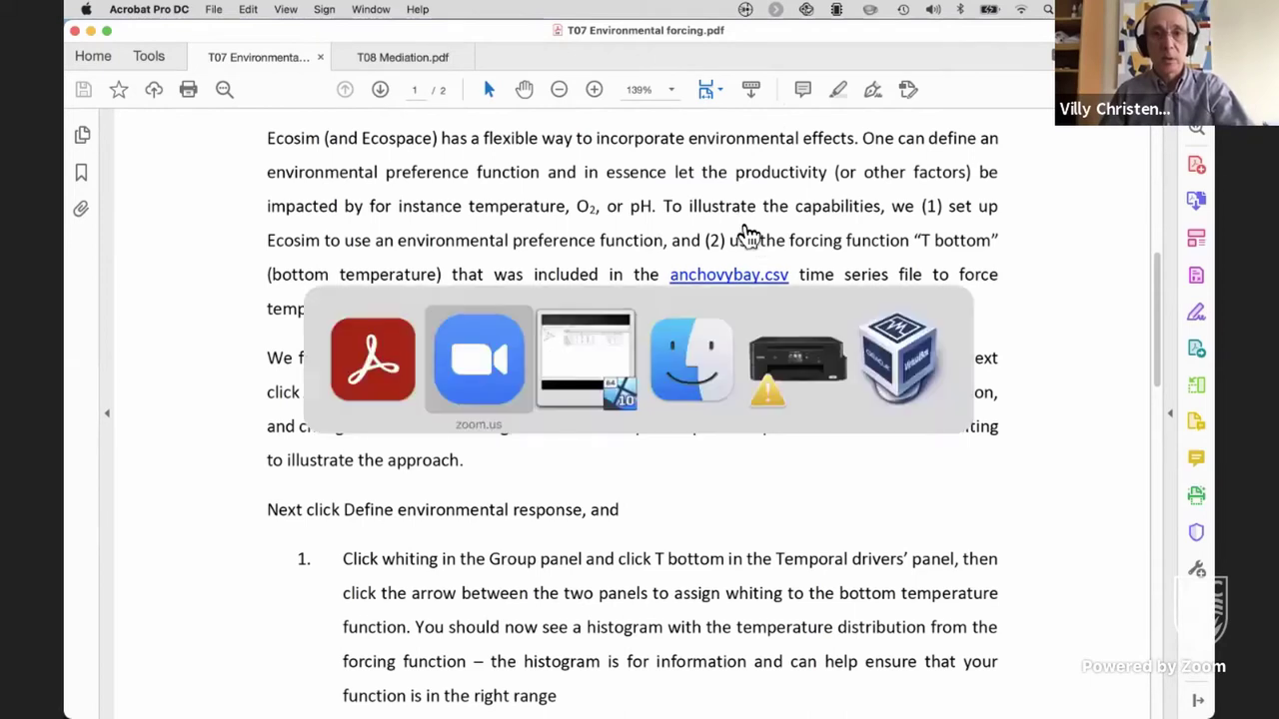
- Switch to the VirtualBoxVM window running Ecopath with Ecosim and choose the recent model anchovy tutorial.EwEmdb
{"action": "key", "text": "super+Tab"}
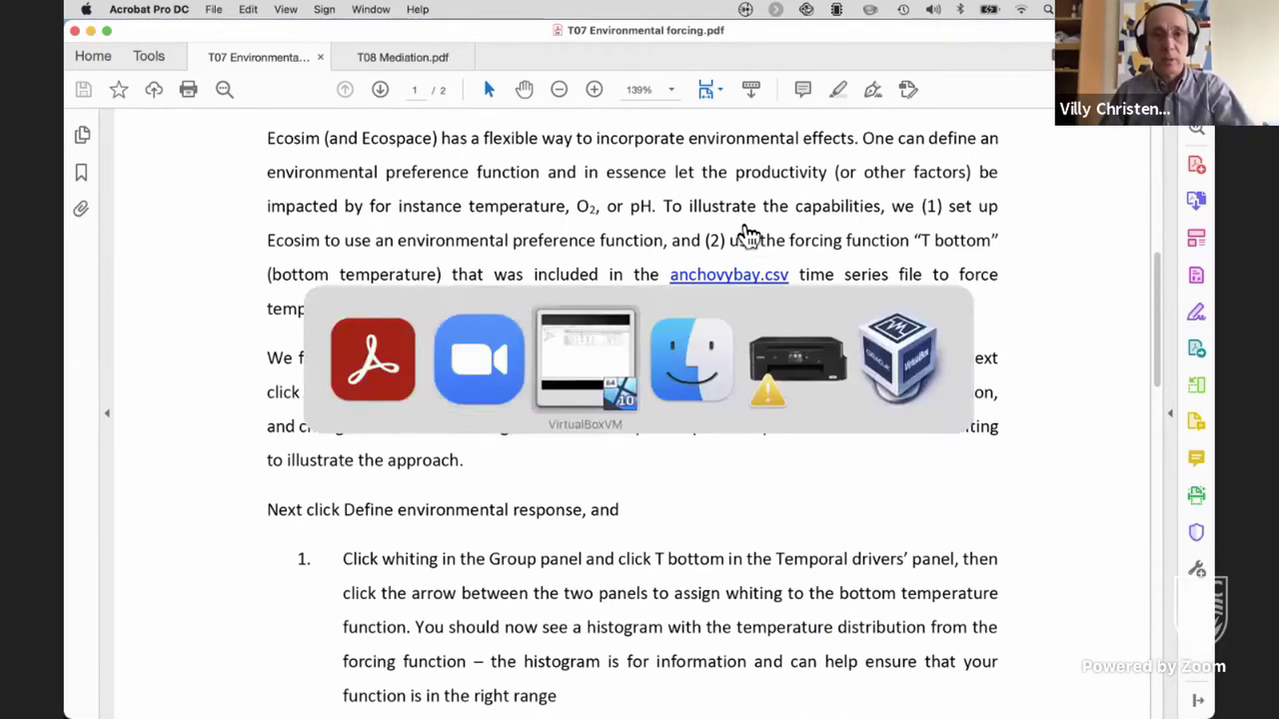
{"action": "key", "text": "super+Tab"}
{"action": "key", "text": "super+Tab"}
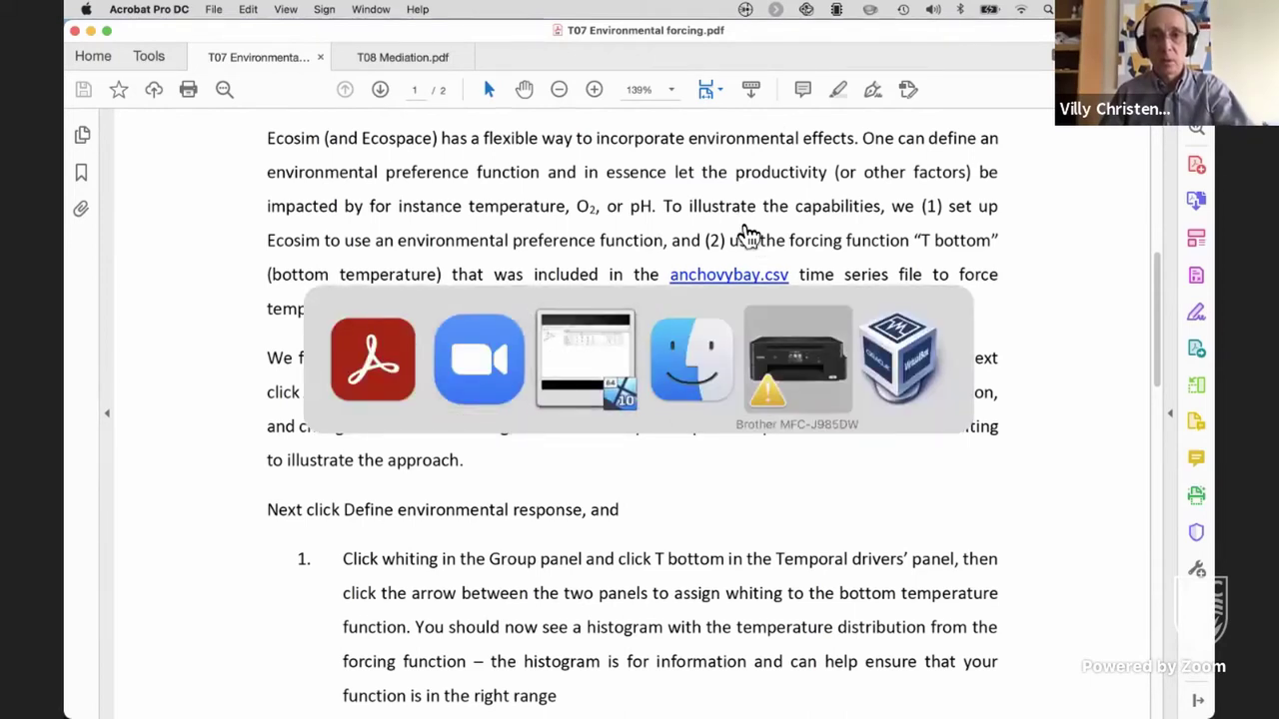
{"action": "key", "text": "super+Tab"}
{"action": "key", "text": "super+Tab"}
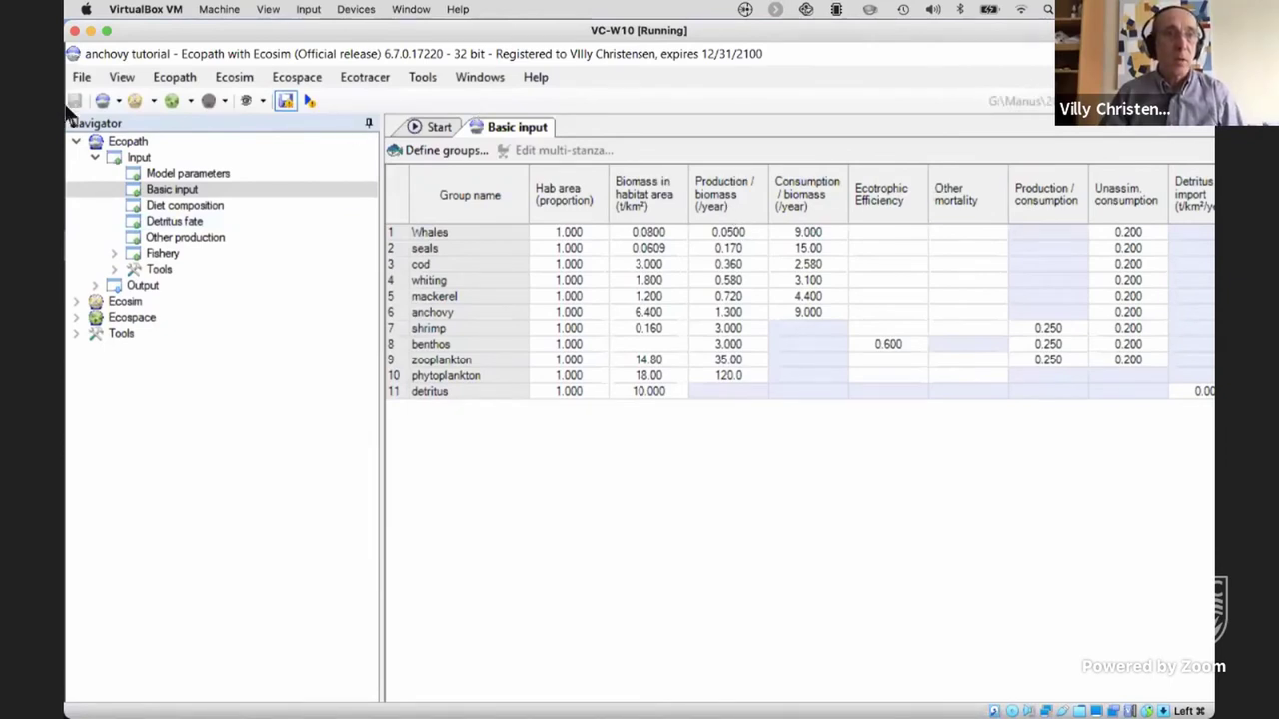
{"action": "mouse_move", "coordinate": [120, 118]}
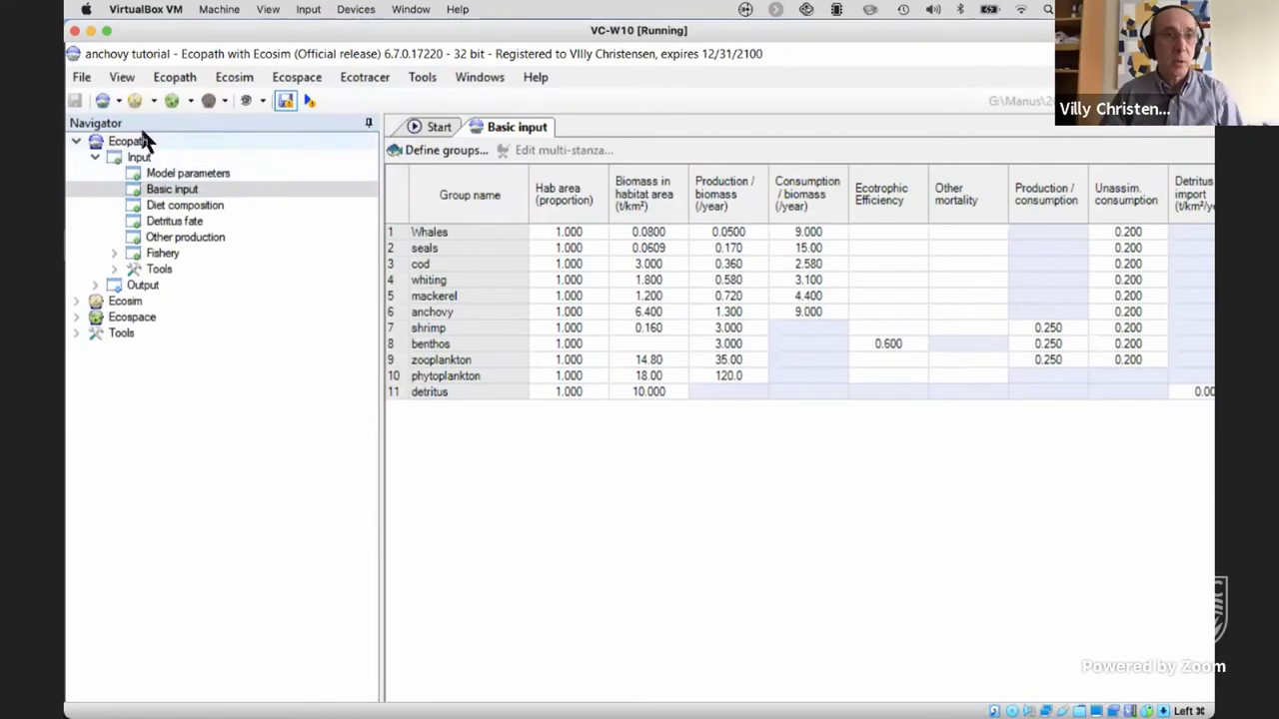
{"action": "left_click", "coordinate": [119, 101]}
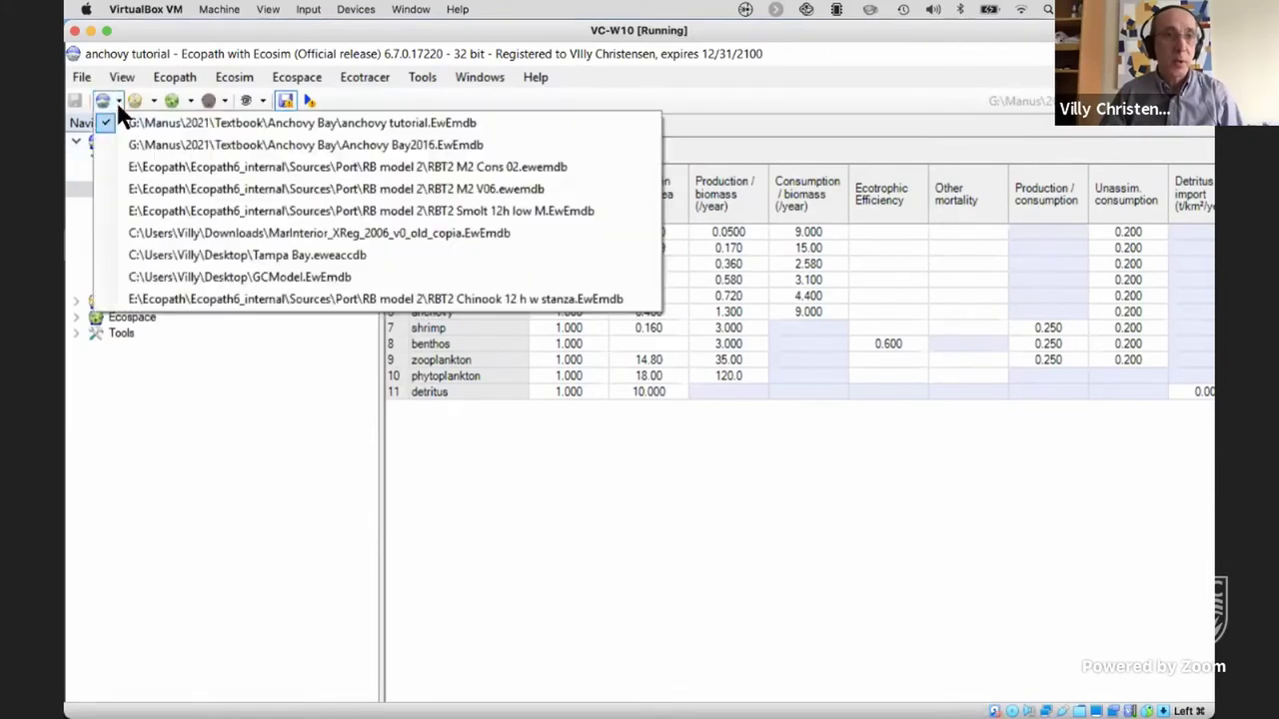
{"action": "left_click", "coordinate": [117, 102]}
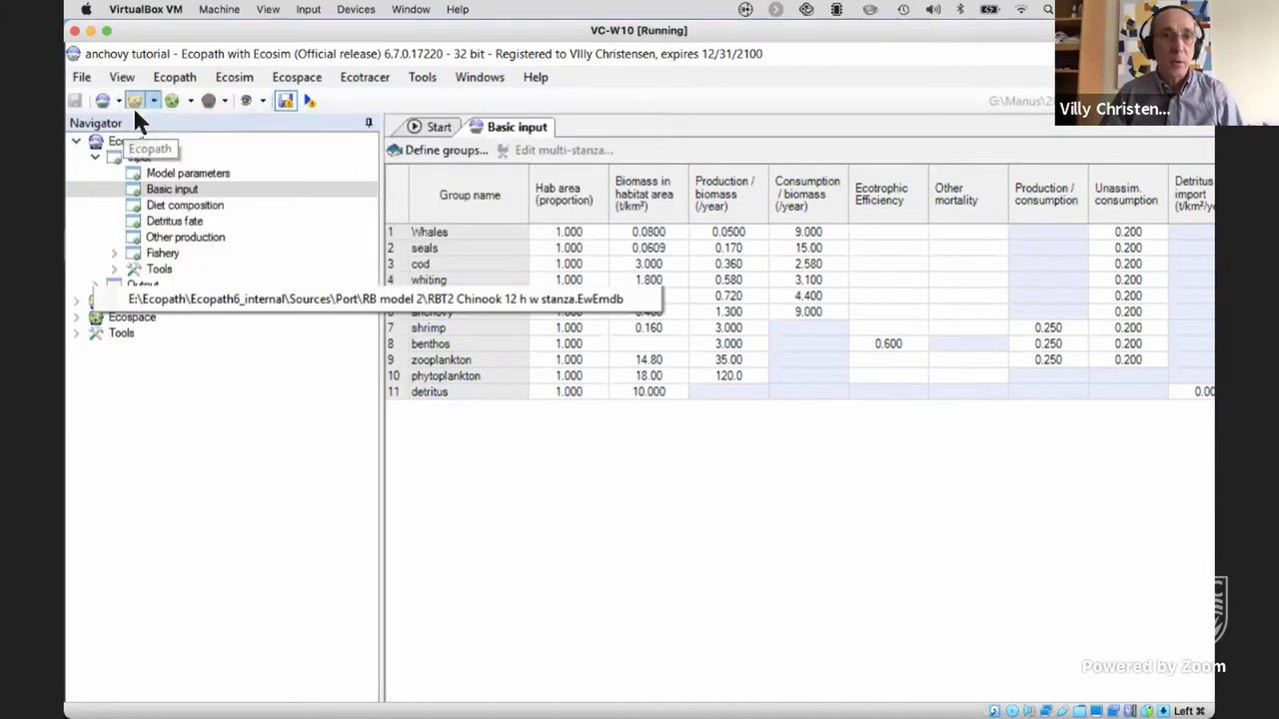
{"action": "left_click", "coordinate": [118, 101]}
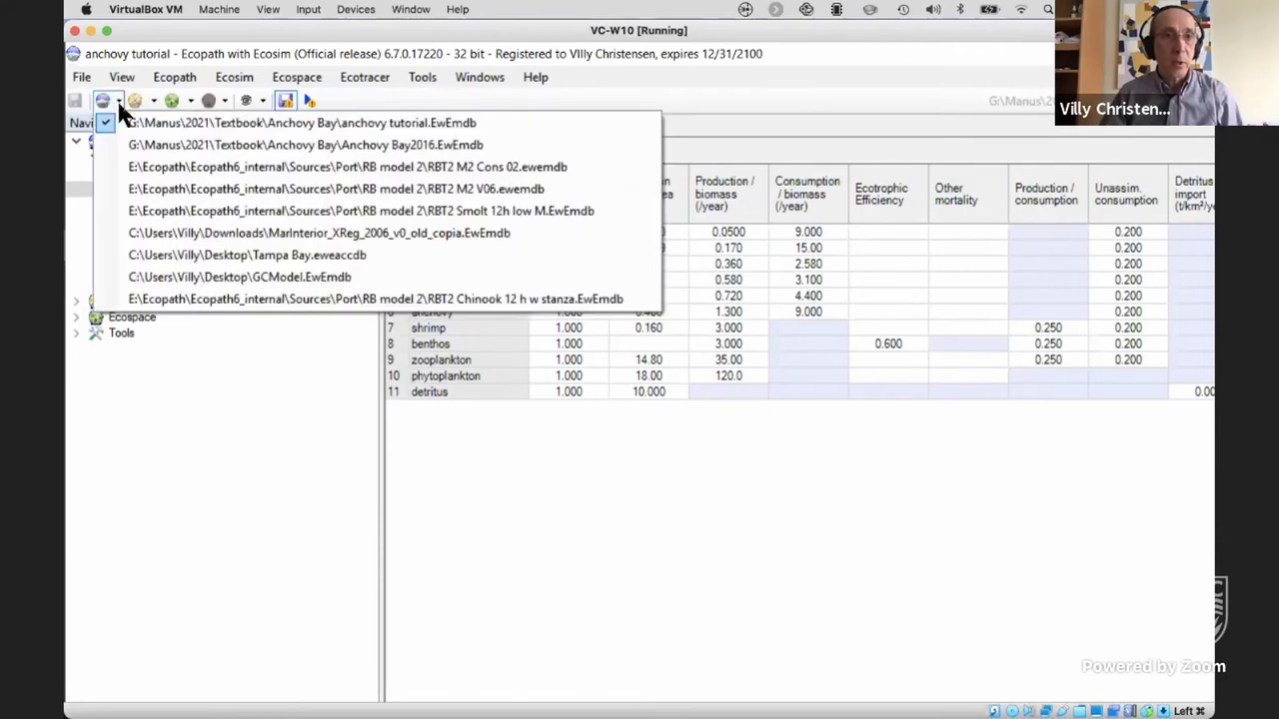
{"action": "left_click", "coordinate": [136, 124]}
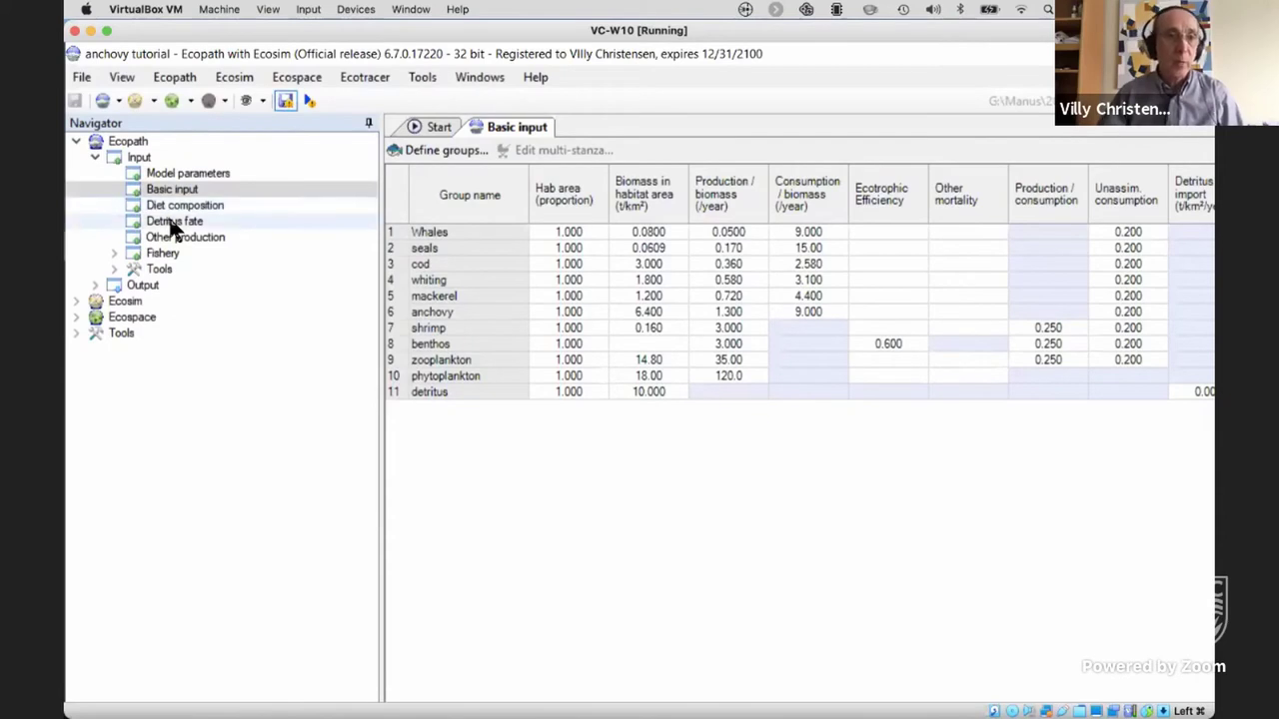
- Expand the Ecosim outputs in the navigator and open Run Ecosim
{"action": "left_click", "coordinate": [127, 303]}
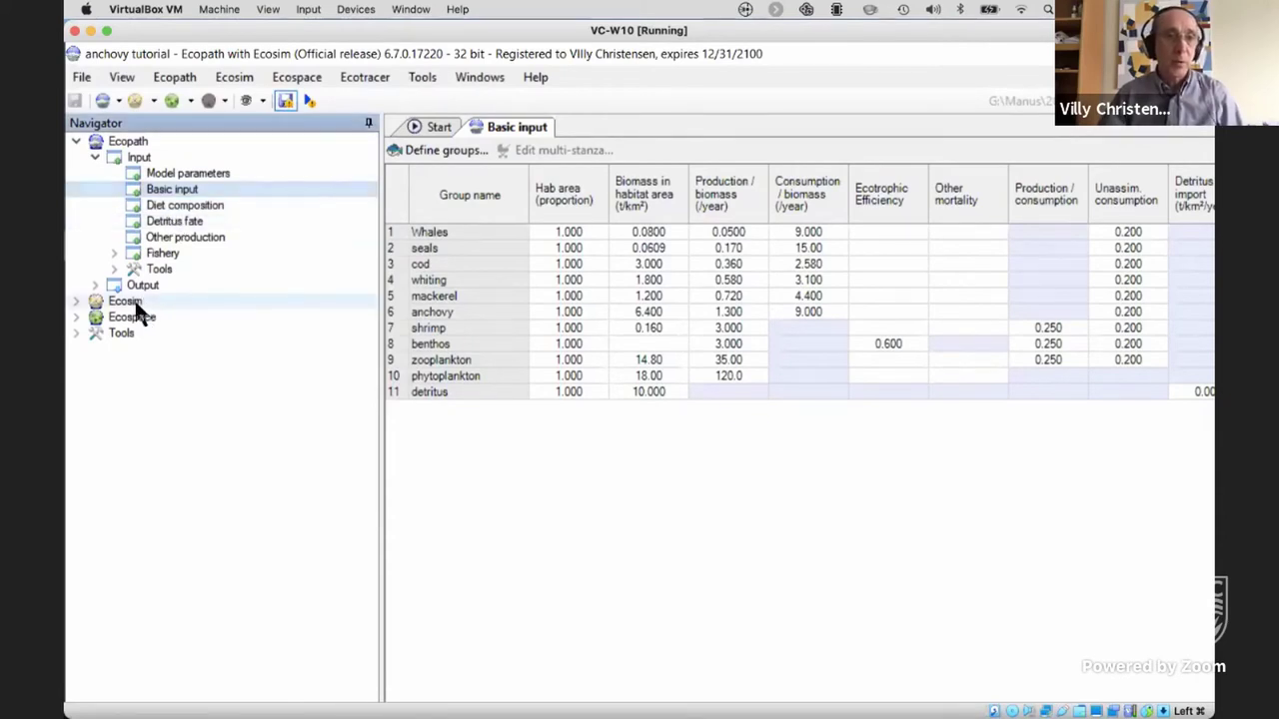
{"action": "left_click", "coordinate": [75, 302]}
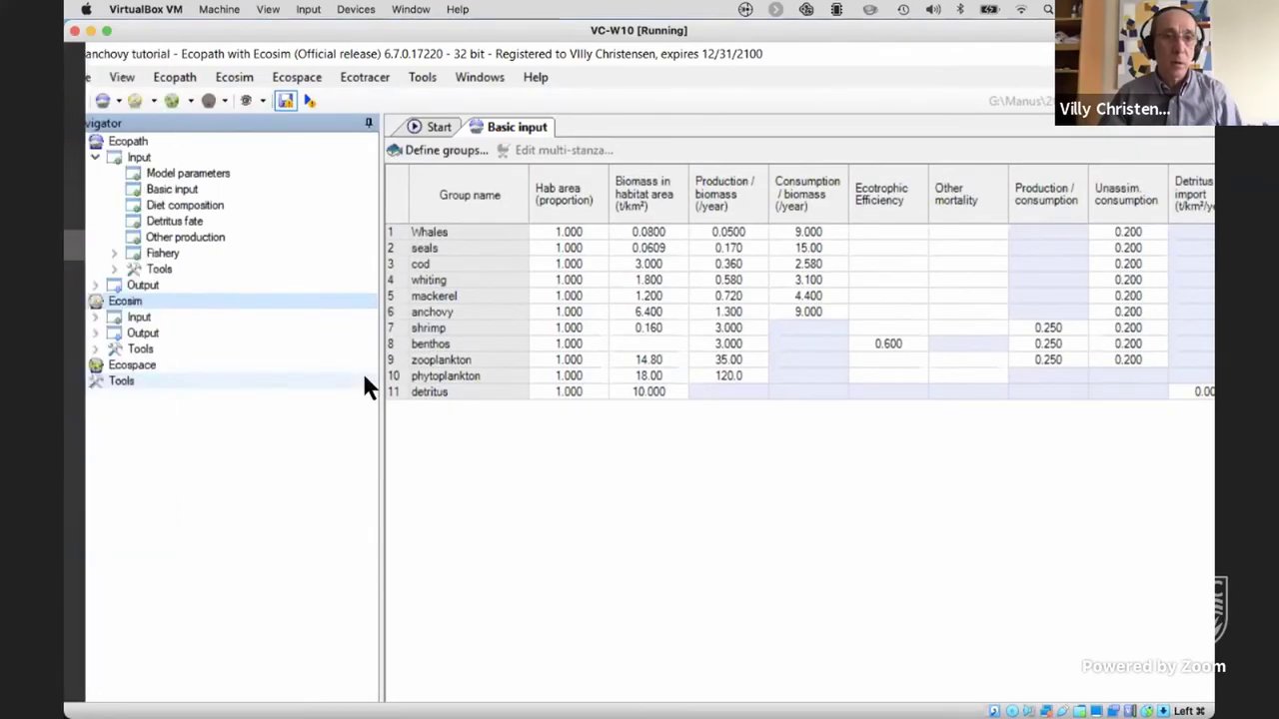
{"action": "double_click", "coordinate": [178, 333]}
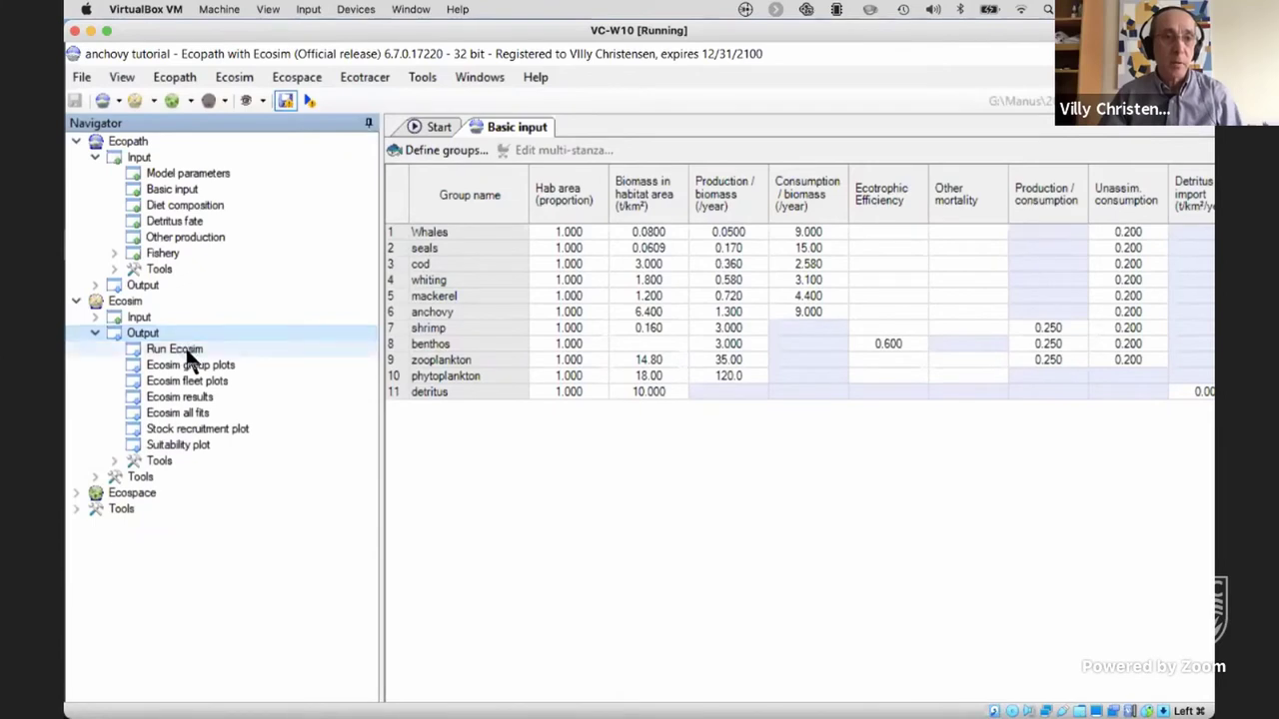
{"action": "double_click", "coordinate": [175, 350]}
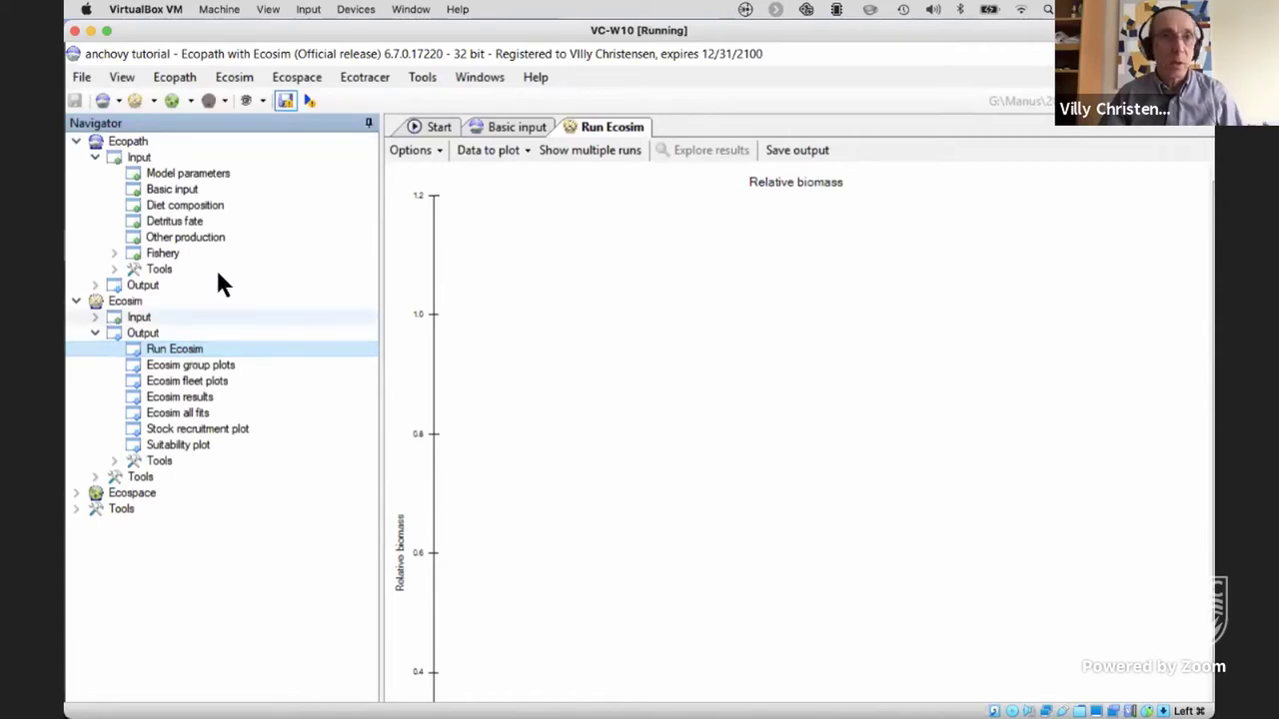
- Restore the virtual machine to a smaller window, enlarge it, and position it so the whole Run Ecosim form is visible
{"action": "left_click", "coordinate": [106, 31]}
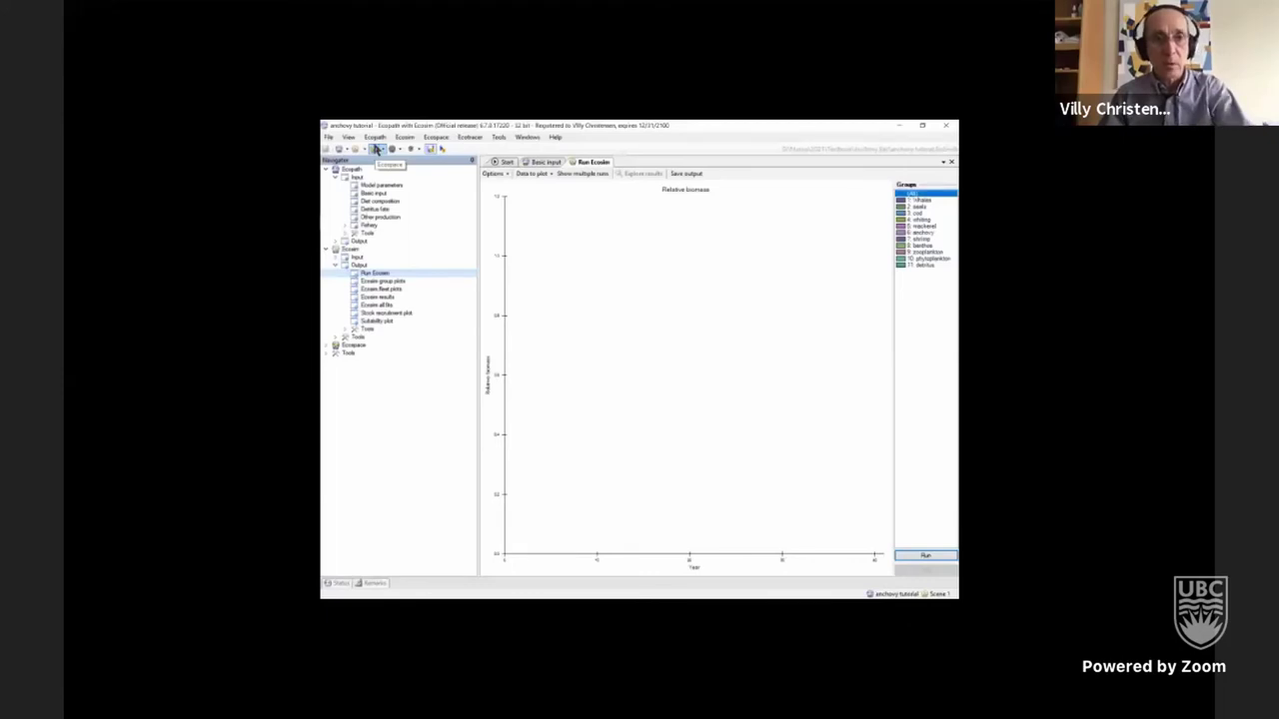
{"action": "left_click", "coordinate": [106, 31]}
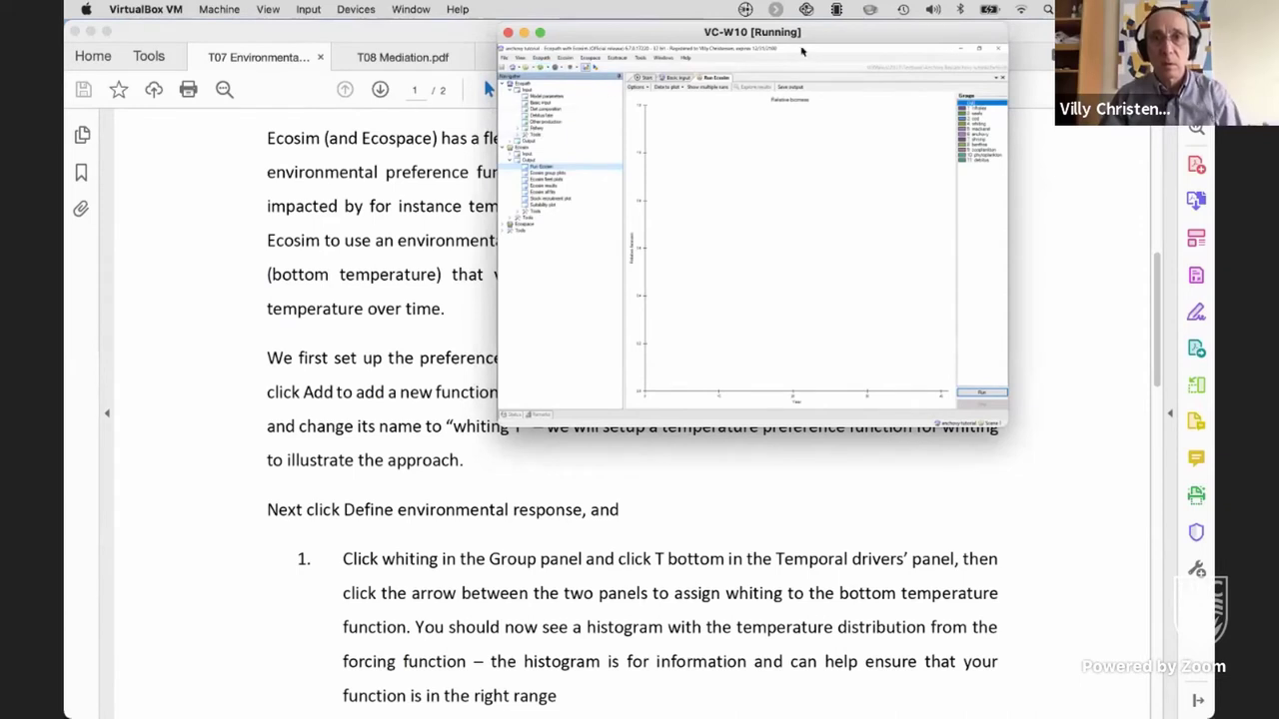
{"action": "left_click_drag", "start_coordinate": [804, 30], "coordinate": [441, 28]}
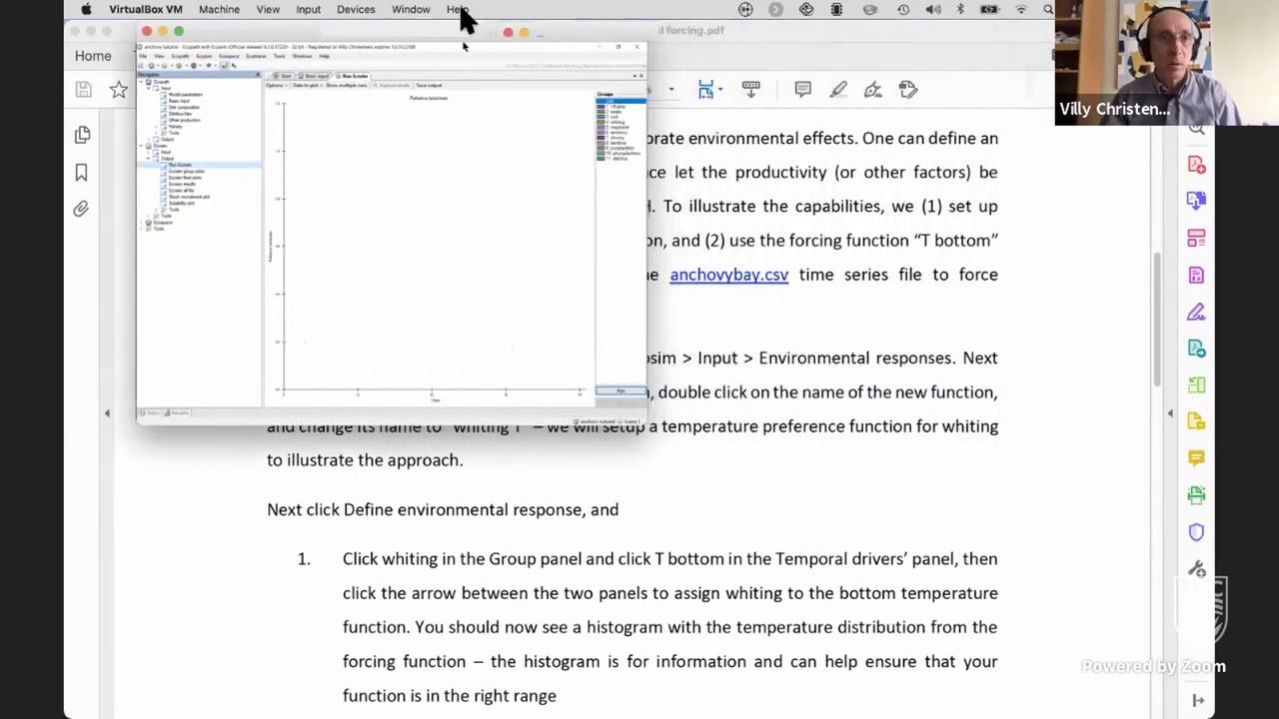
{"action": "left_click_drag", "start_coordinate": [646, 416], "coordinate": [1156, 705]}
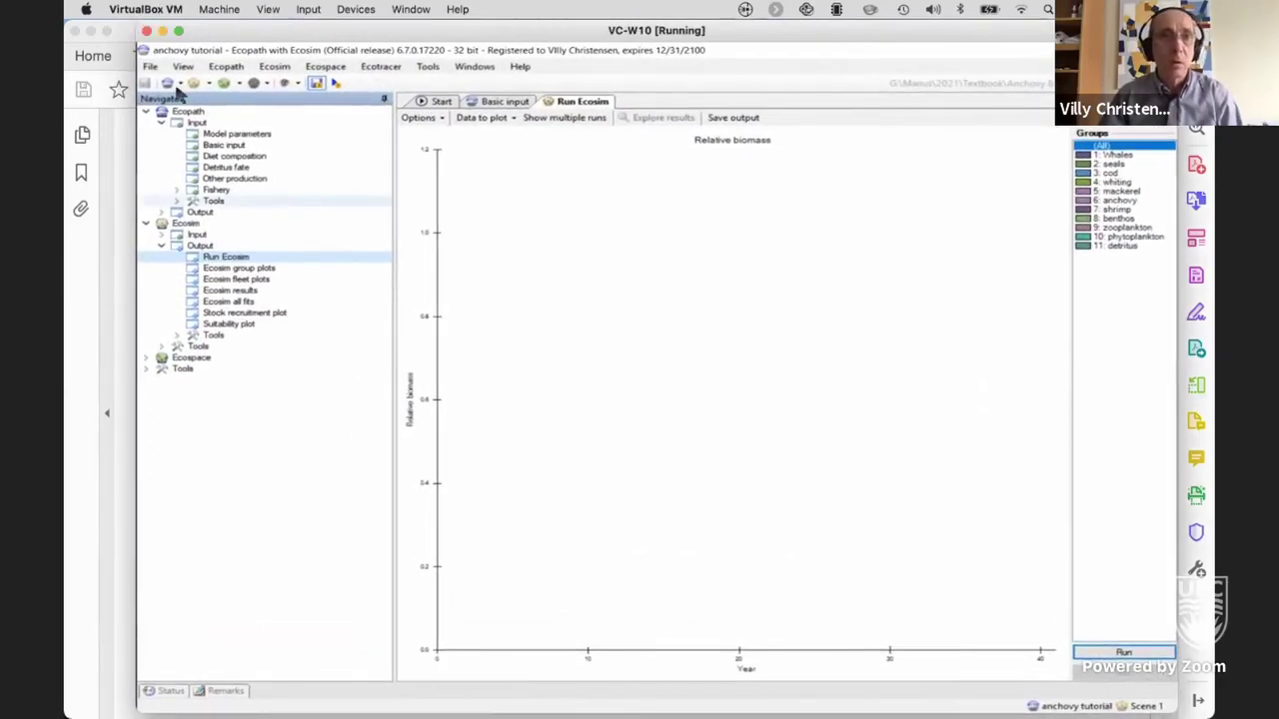
{"action": "left_click_drag", "start_coordinate": [222, 31], "coordinate": [188, 30]}
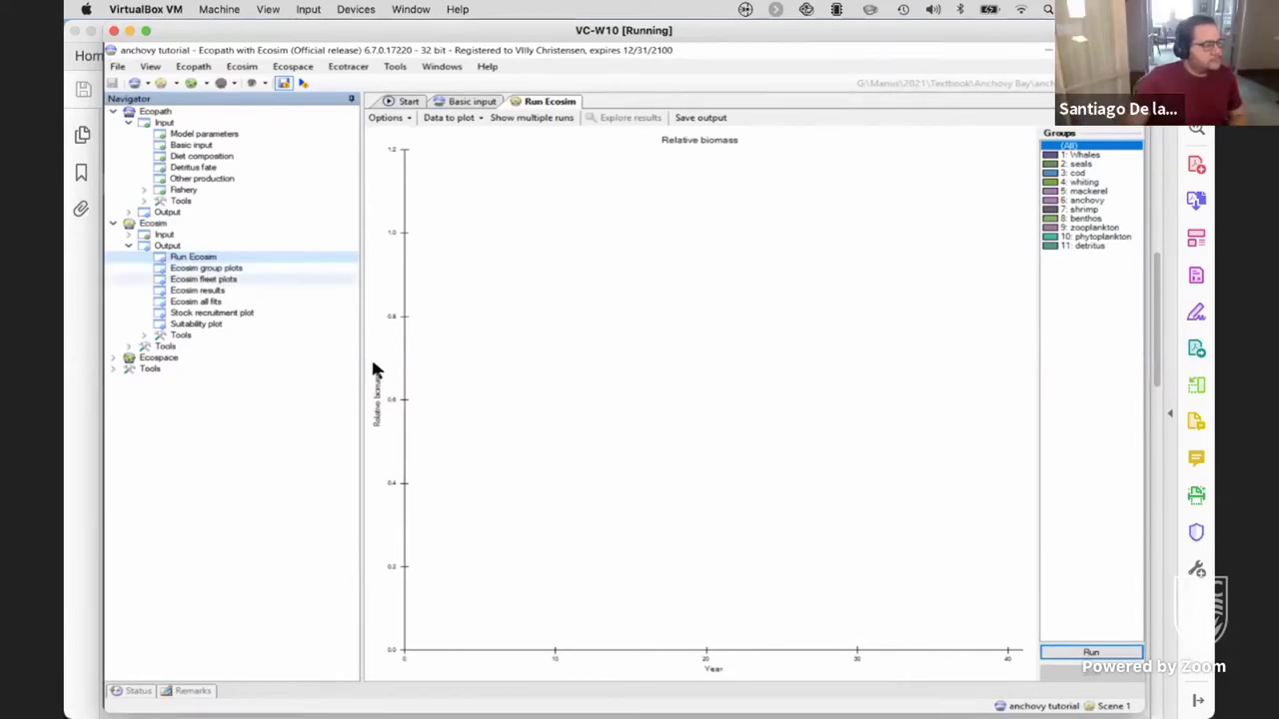
- Run the Ecosim simulation for all groups and examine the relative biomass curves
{"action": "left_click", "coordinate": [1061, 652]}
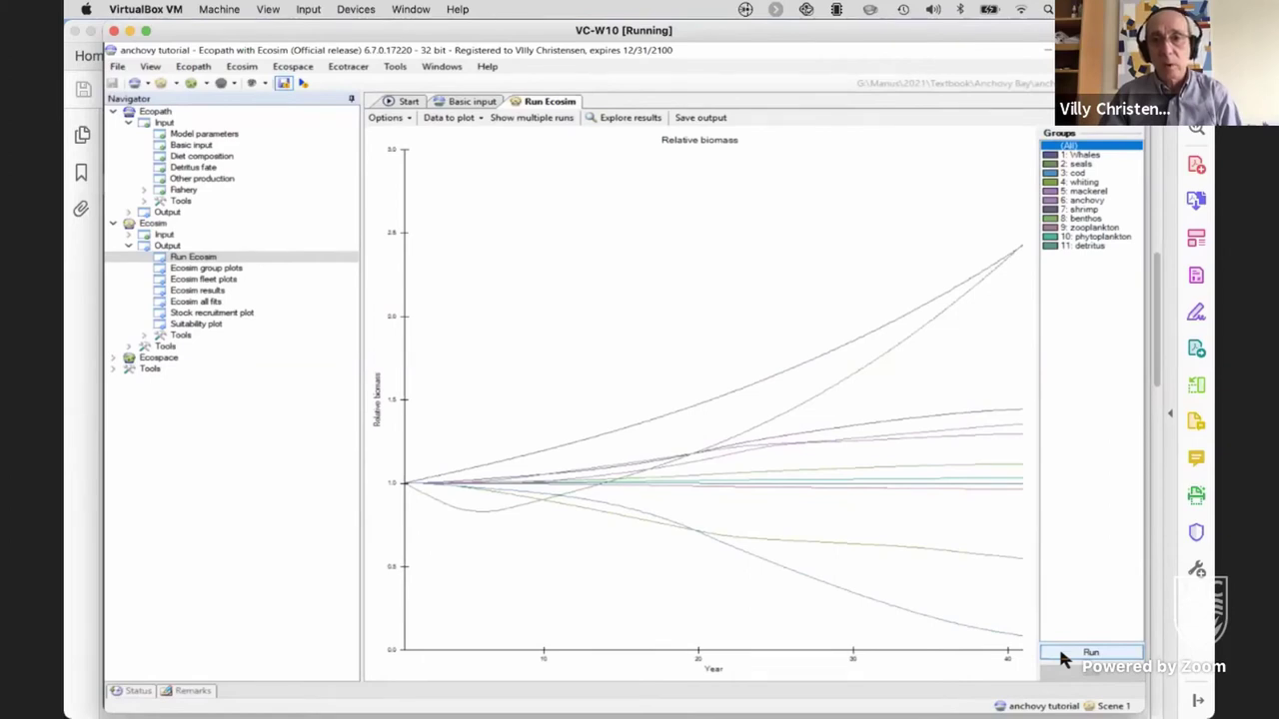
{"action": "mouse_move", "coordinate": [806, 576]}
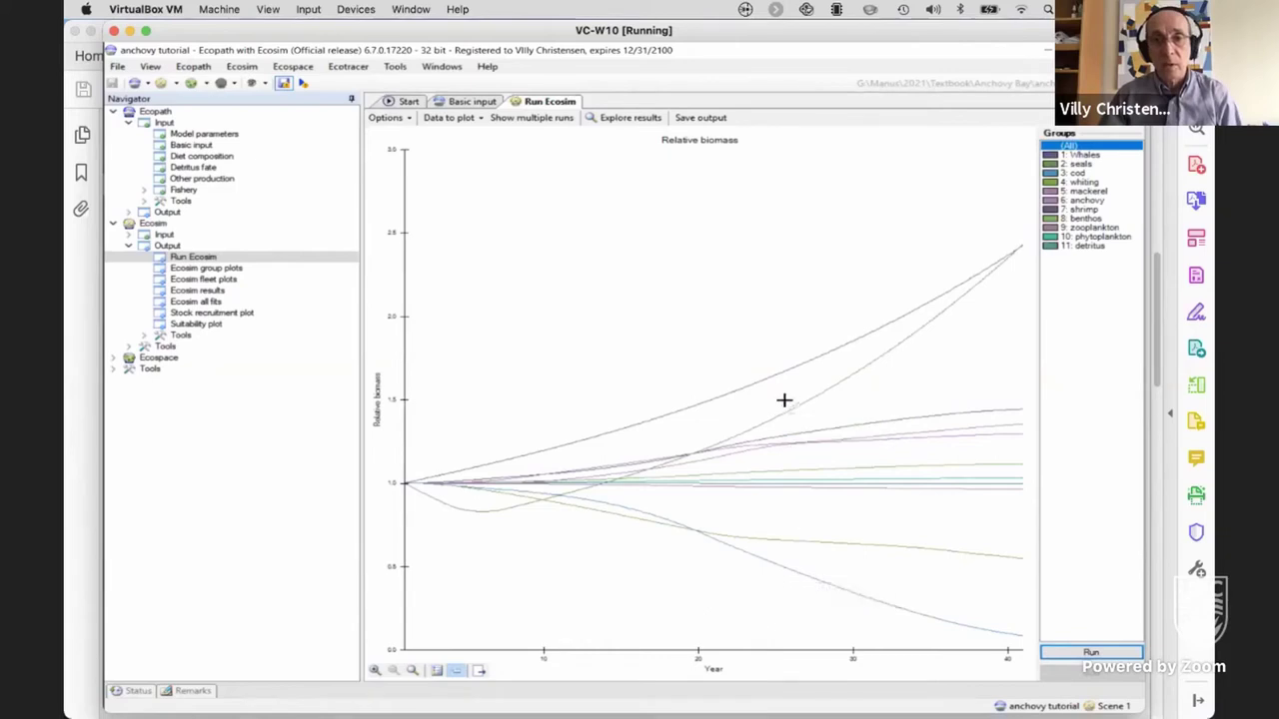
{"action": "mouse_move", "coordinate": [758, 379]}
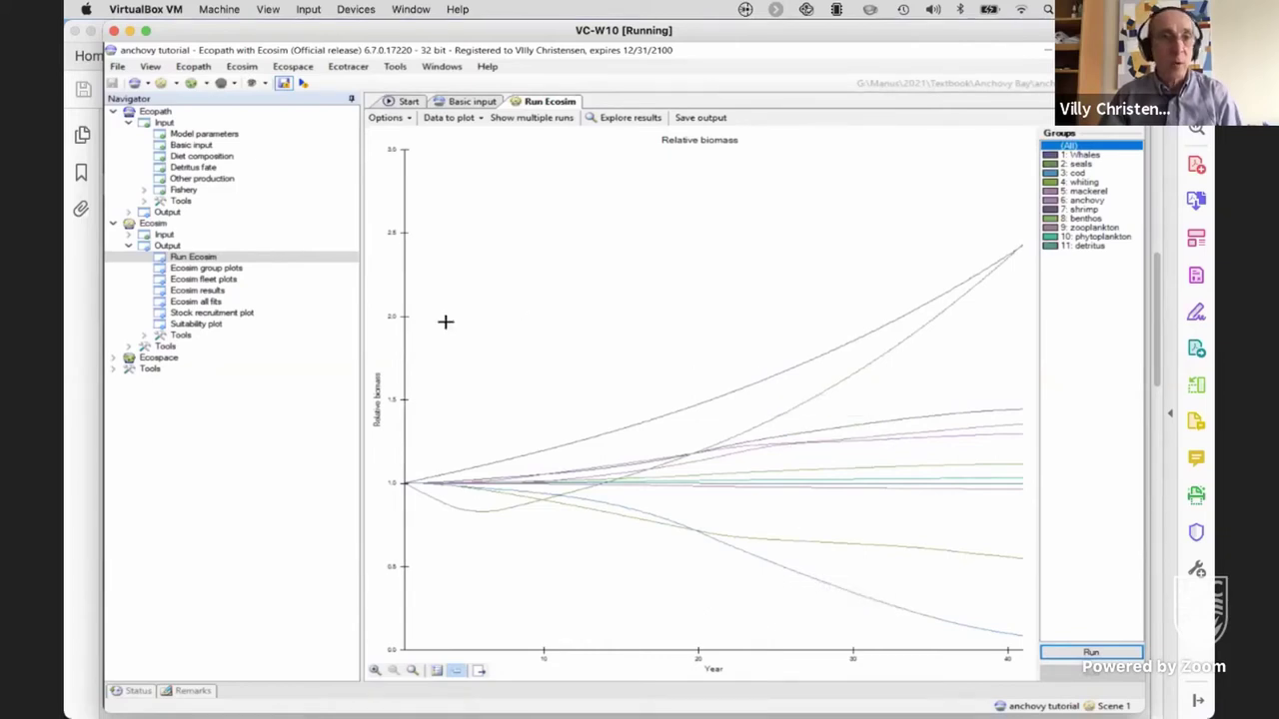
- Expand the Ecosim inputs and open the fishing effort shapes
{"action": "double_click", "coordinate": [155, 238]}
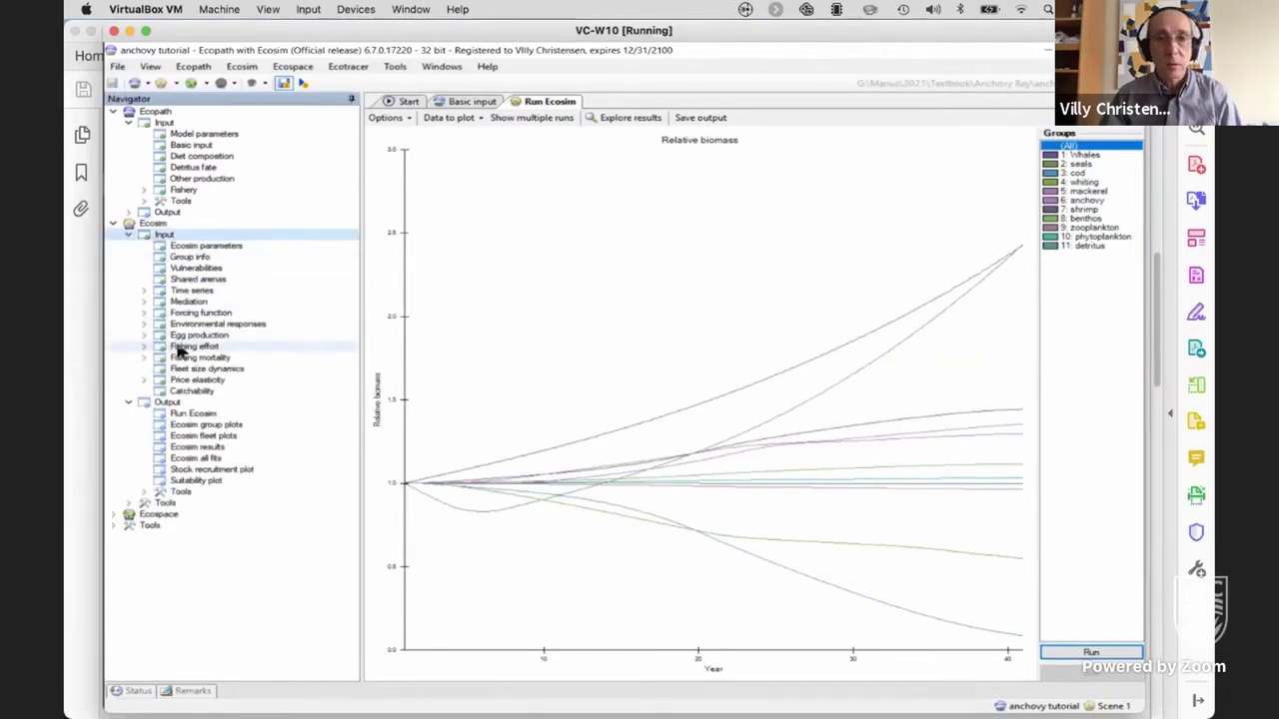
{"action": "double_click", "coordinate": [180, 347]}
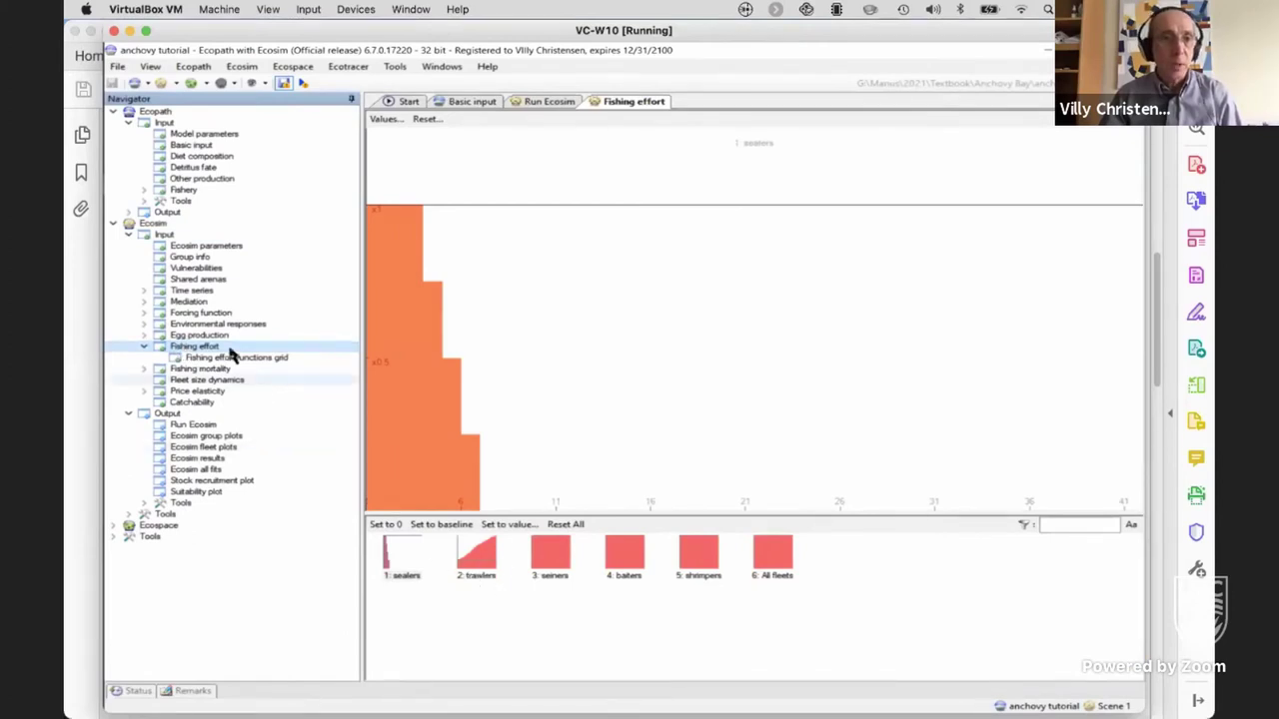
- Check the anchovybay time series dataset without loading it, and open the Ecosim forcing functions
{"action": "left_click", "coordinate": [185, 292]}
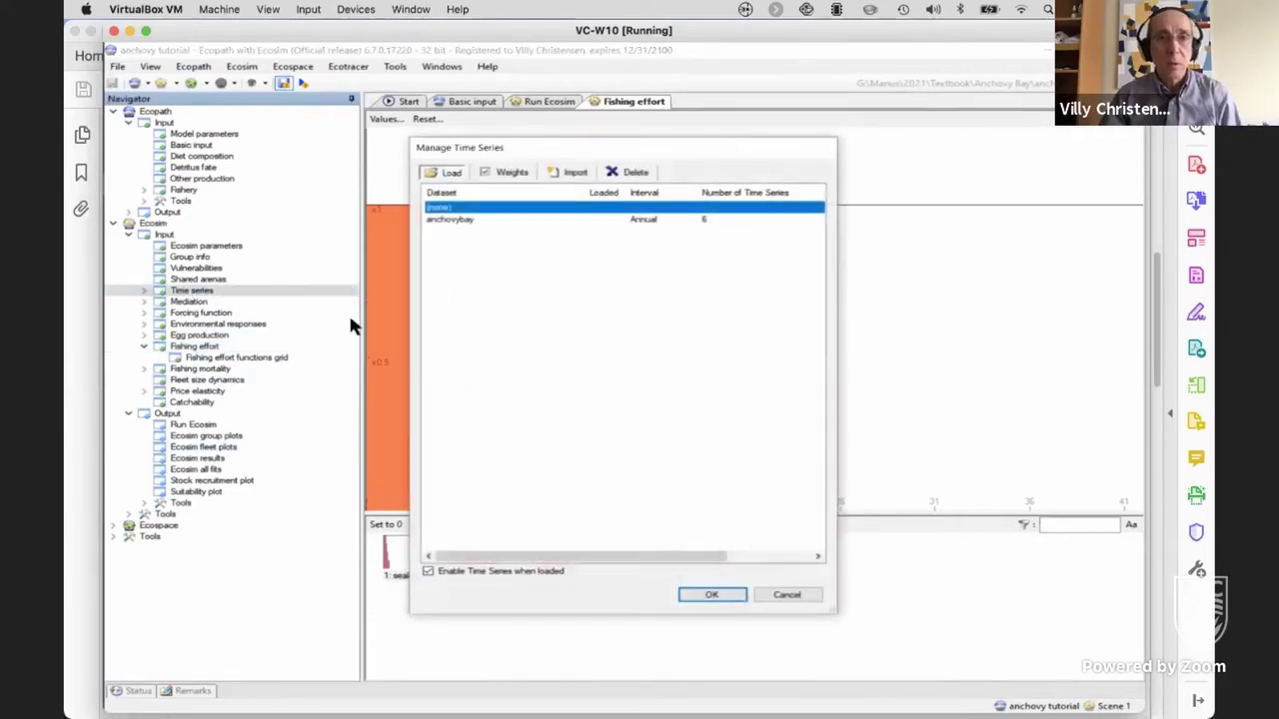
{"action": "left_click", "coordinate": [445, 220]}
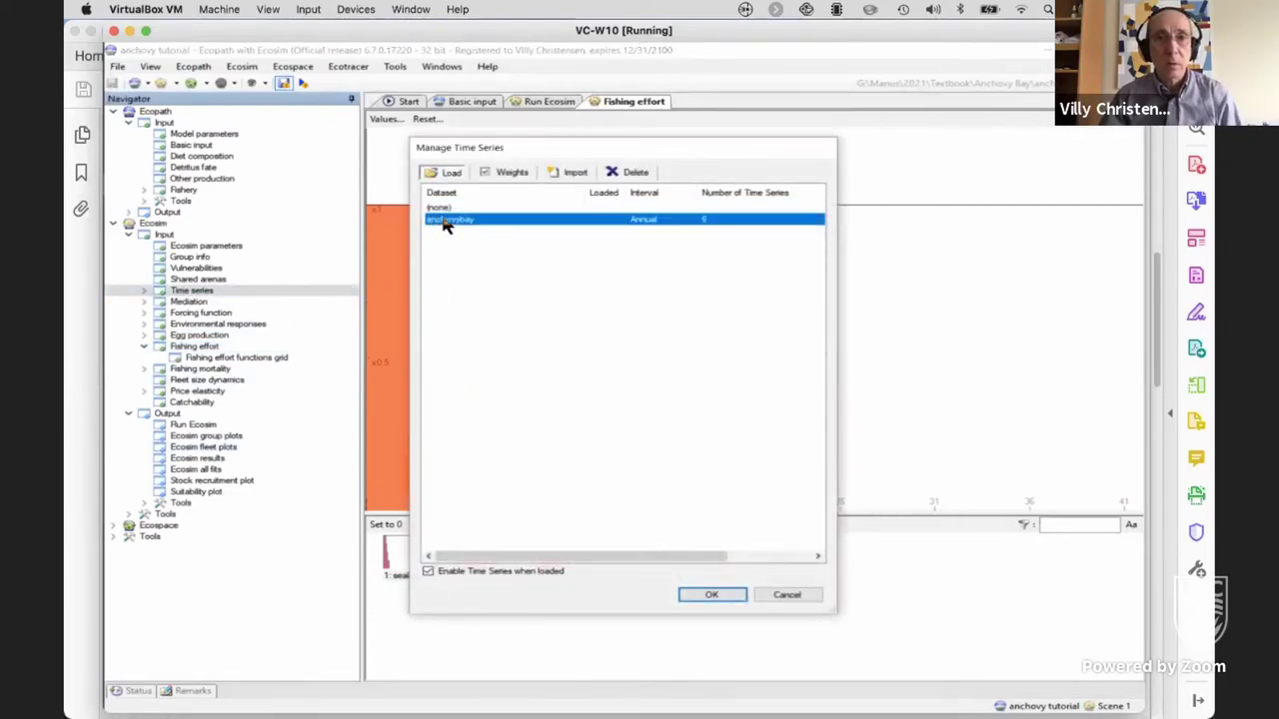
{"action": "left_click", "coordinate": [789, 596]}
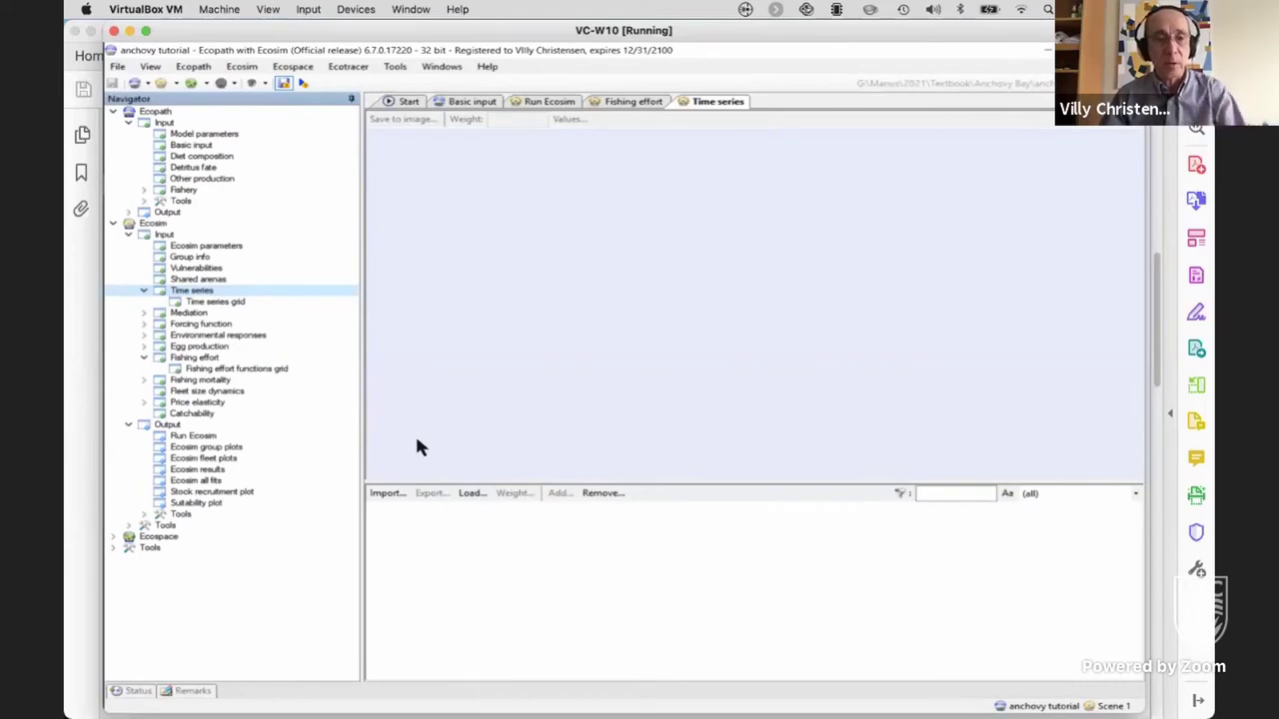
{"action": "left_click", "coordinate": [212, 326]}
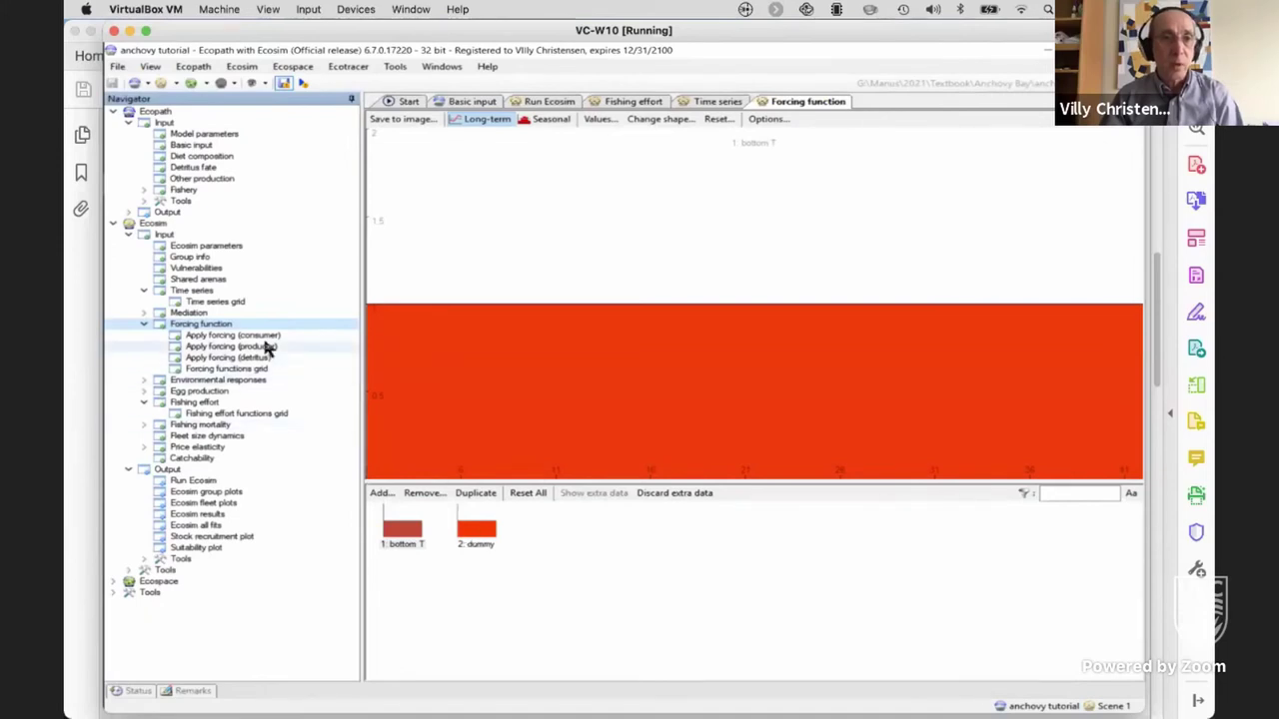
- Switch to Adobe Acrobat, read the environmental preference function instructions in T07 Environmental forcing.pdf, and return to the virtual machine
{"action": "key", "text": "super+Tab"}
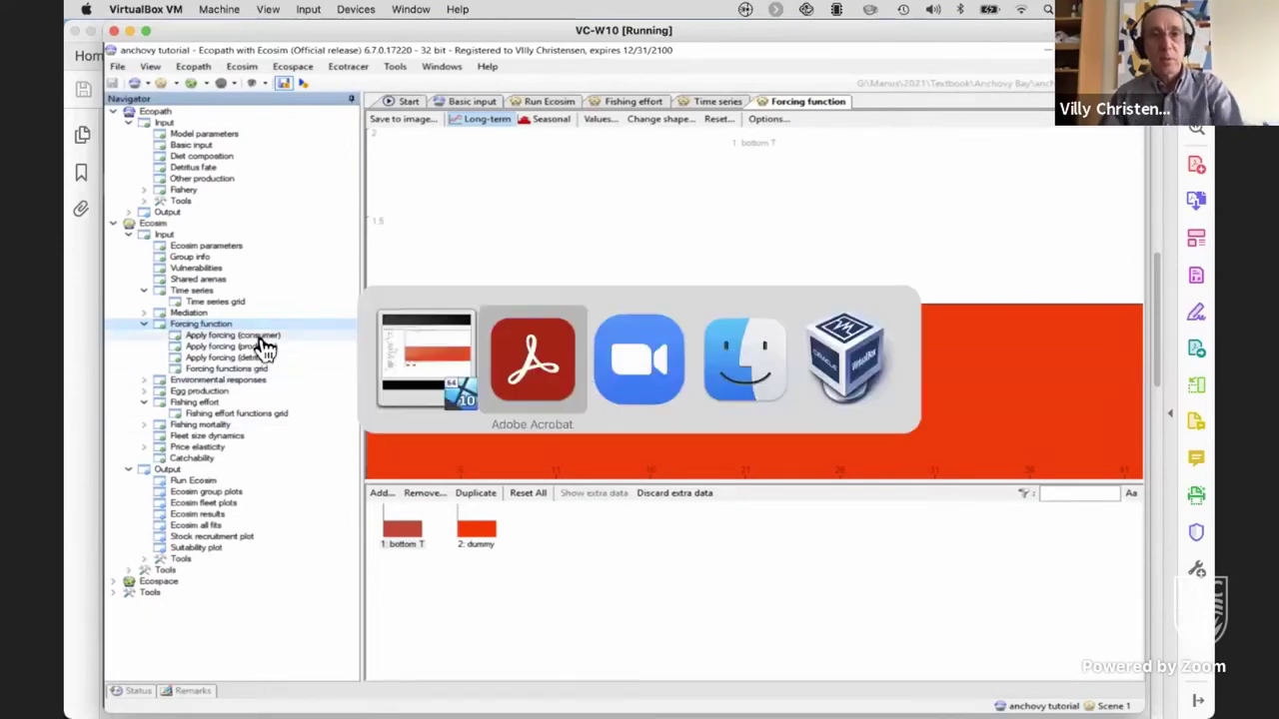
{"action": "key", "text": "super+Tab"}
{"action": "key", "text": "super+Tab"}
{"action": "key", "text": "super+Tab"}
{"action": "key", "text": "super+Tab"}
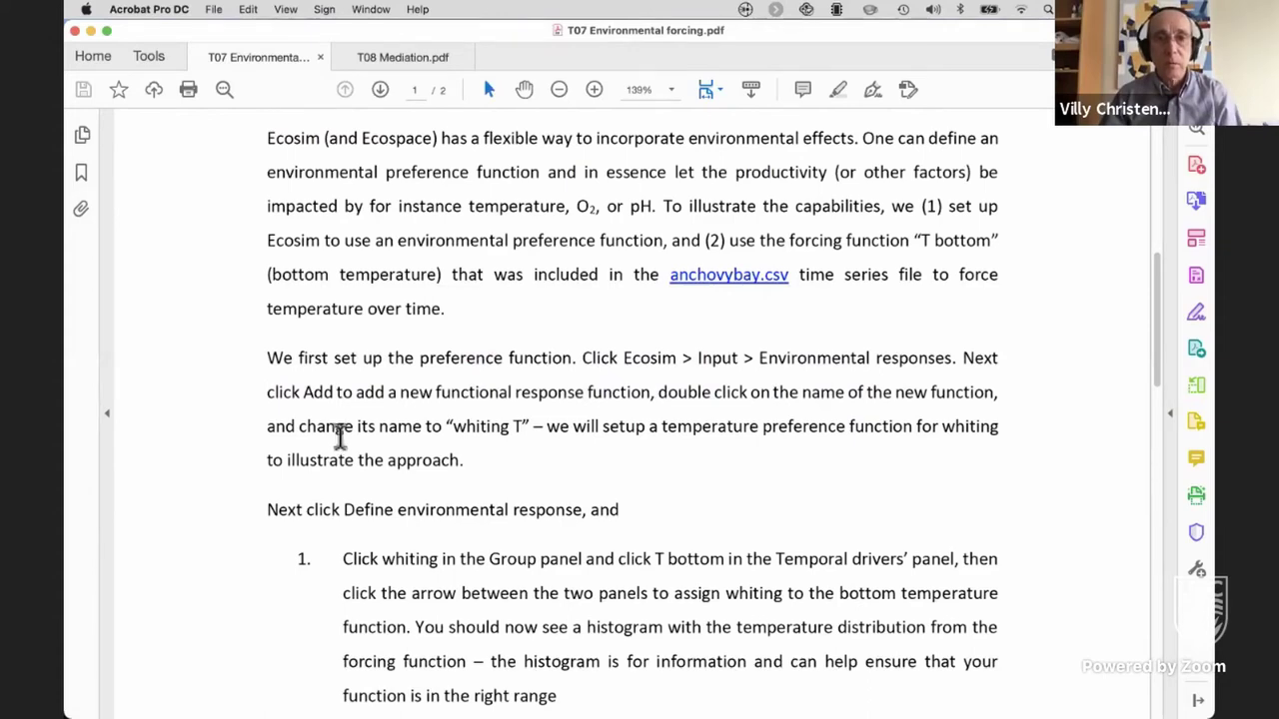
{"action": "scroll", "coordinate": [339, 436], "scroll_direction": "down", "scroll_amount": 1}
{"action": "scroll", "coordinate": [339, 436], "scroll_direction": "up", "scroll_amount": 2}
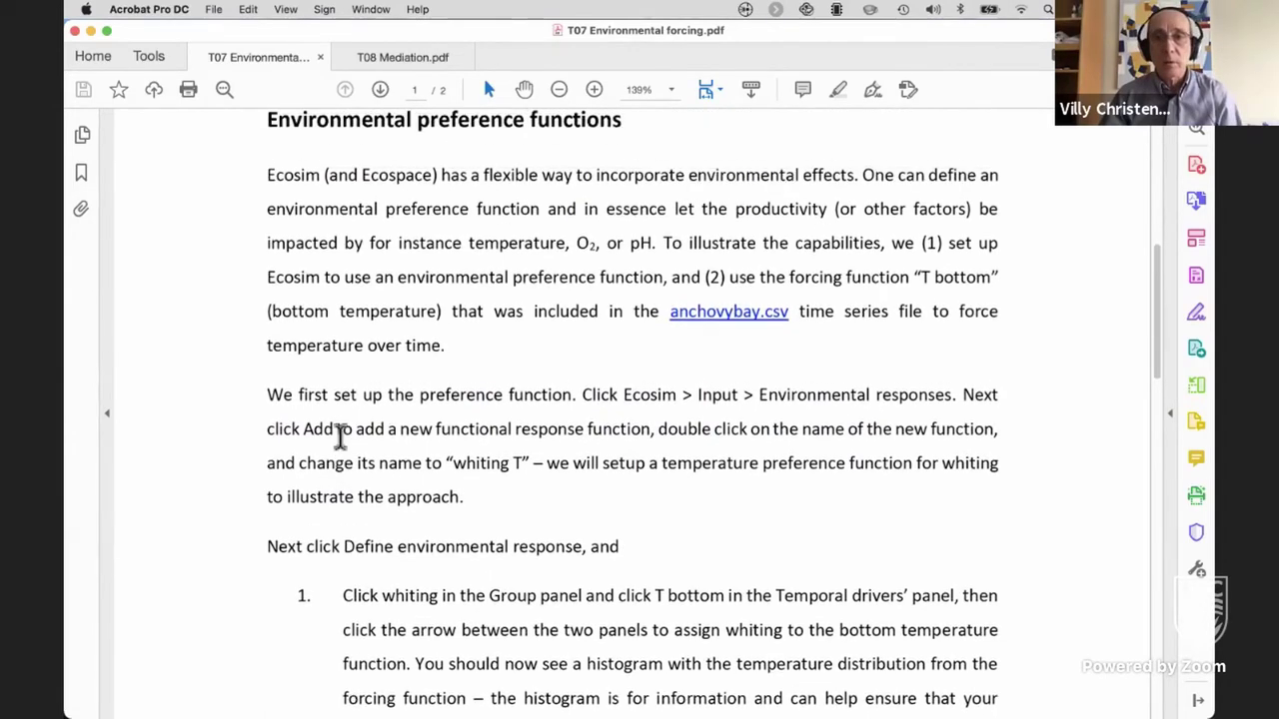
{"action": "scroll", "coordinate": [339, 437], "scroll_direction": "down", "scroll_amount": 1}
{"action": "scroll", "coordinate": [339, 437], "scroll_direction": "down", "scroll_amount": 2}
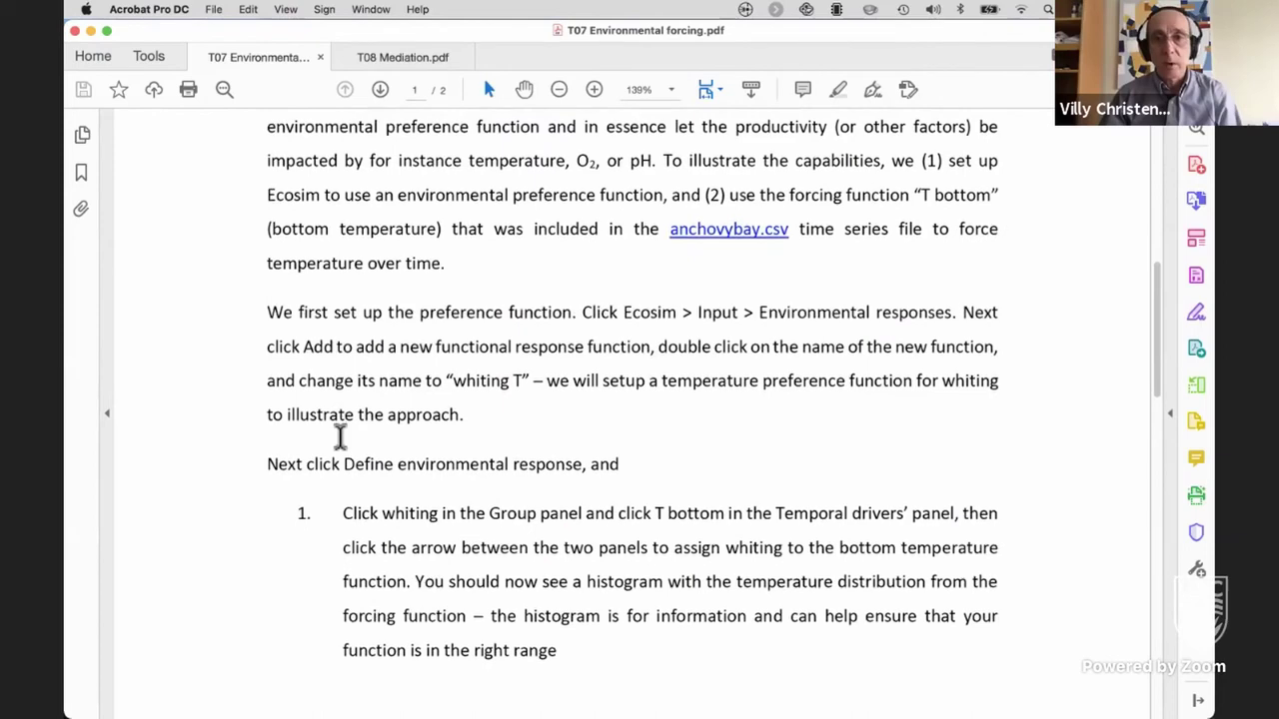
{"action": "scroll", "coordinate": [340, 437], "scroll_direction": "down", "scroll_amount": 3}
{"action": "scroll", "coordinate": [339, 437], "scroll_direction": "down", "scroll_amount": 3}
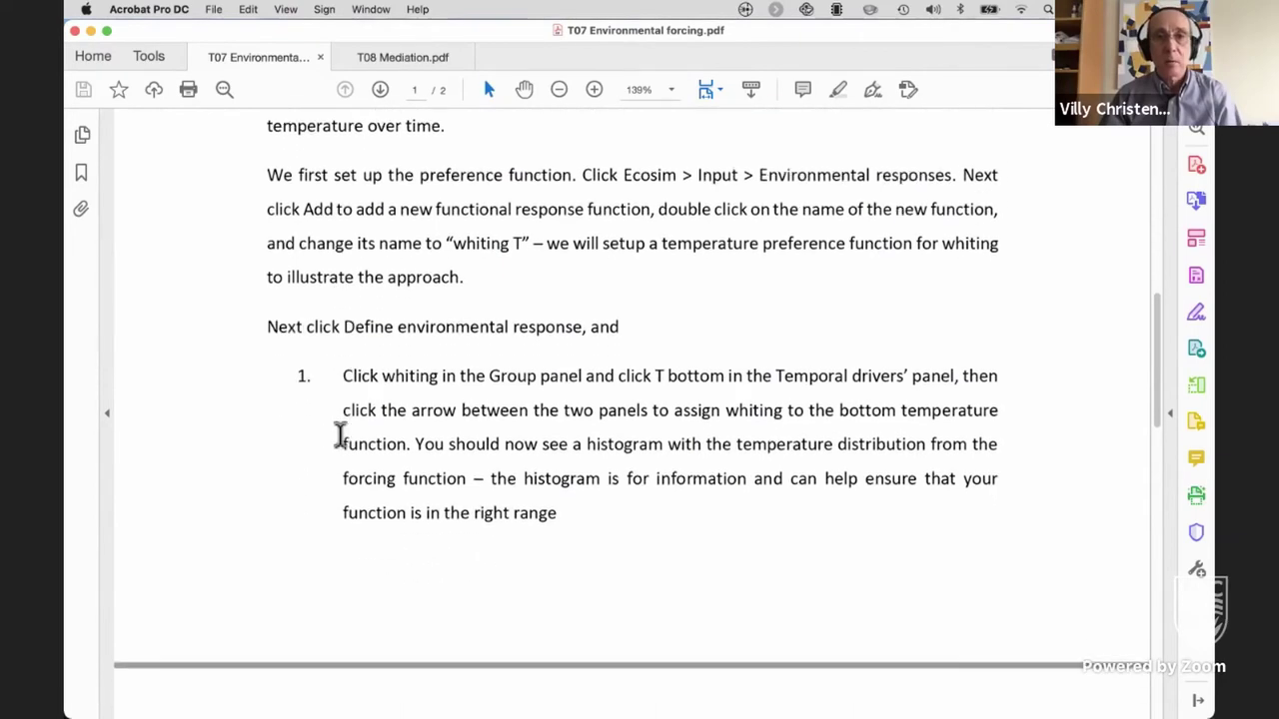
{"action": "scroll", "coordinate": [339, 437], "scroll_direction": "up", "scroll_amount": 7}
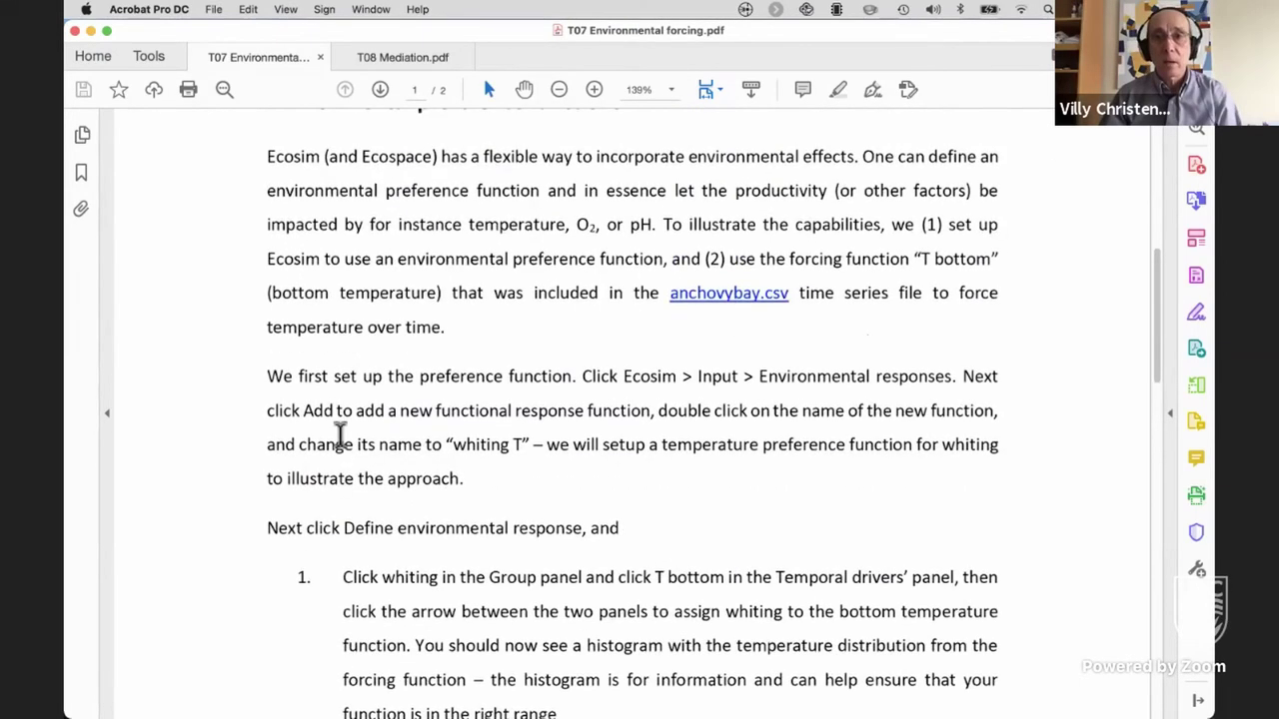
{"action": "scroll", "coordinate": [340, 437], "scroll_direction": "down", "scroll_amount": 6}
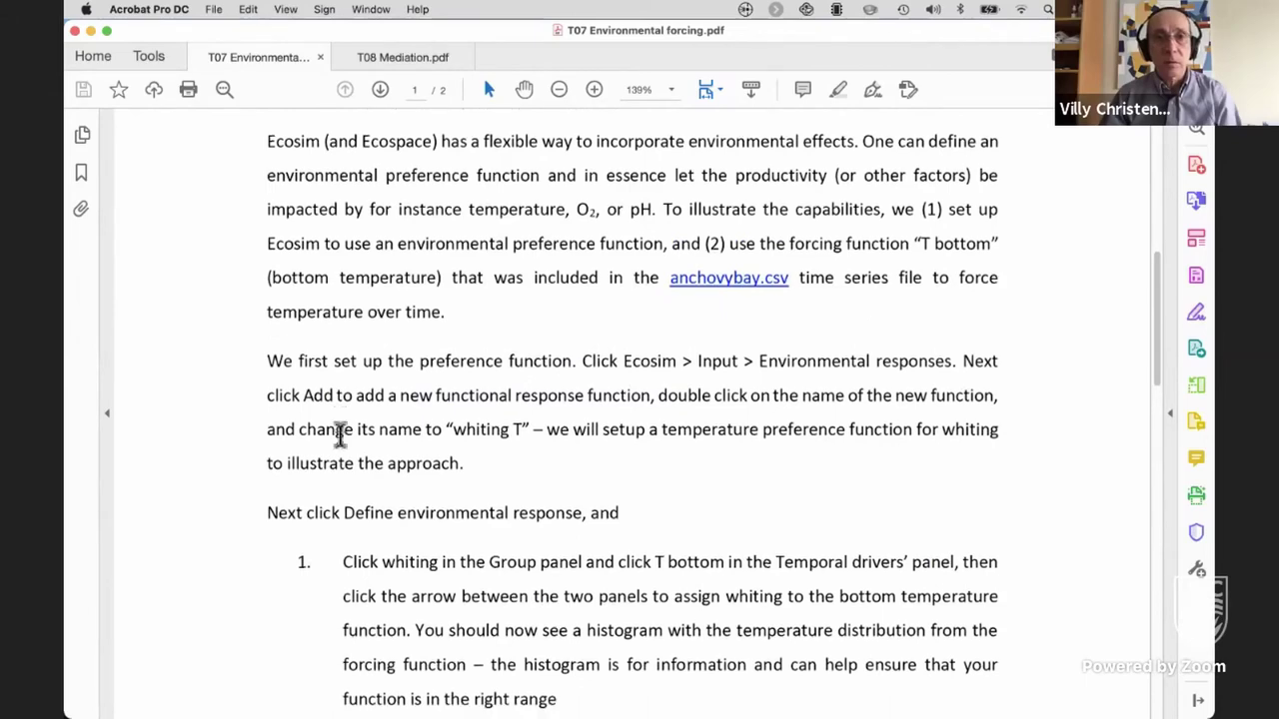
{"action": "scroll", "coordinate": [340, 437], "scroll_direction": "down", "scroll_amount": 2}
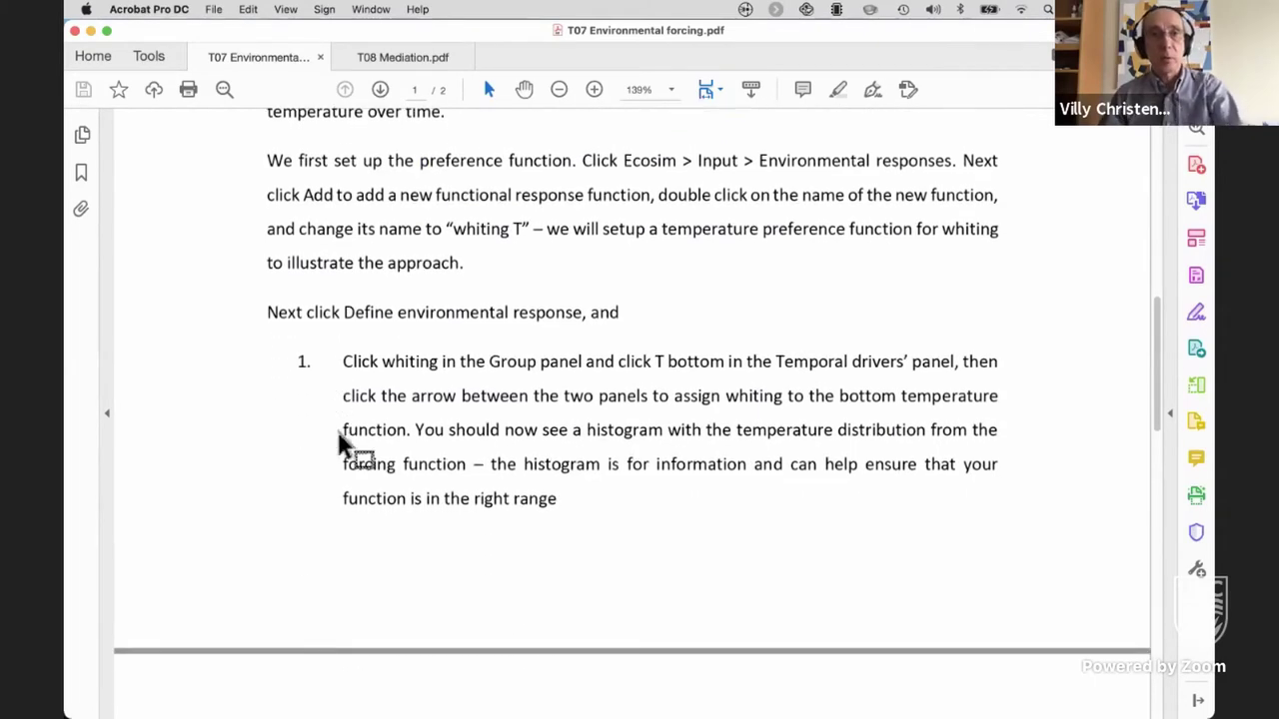
{"action": "key", "text": "super+Tab"}
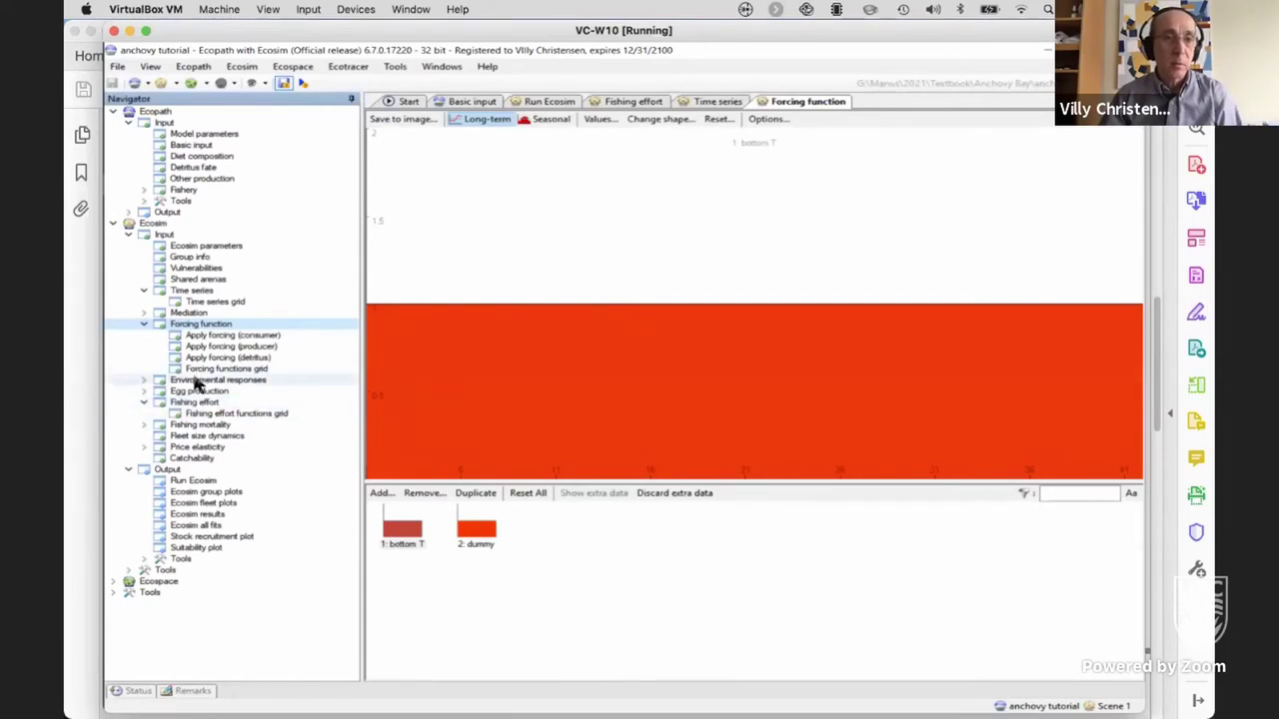
- Open the environmental responses and rename the first response function as temp b
{"action": "left_click", "coordinate": [200, 381]}
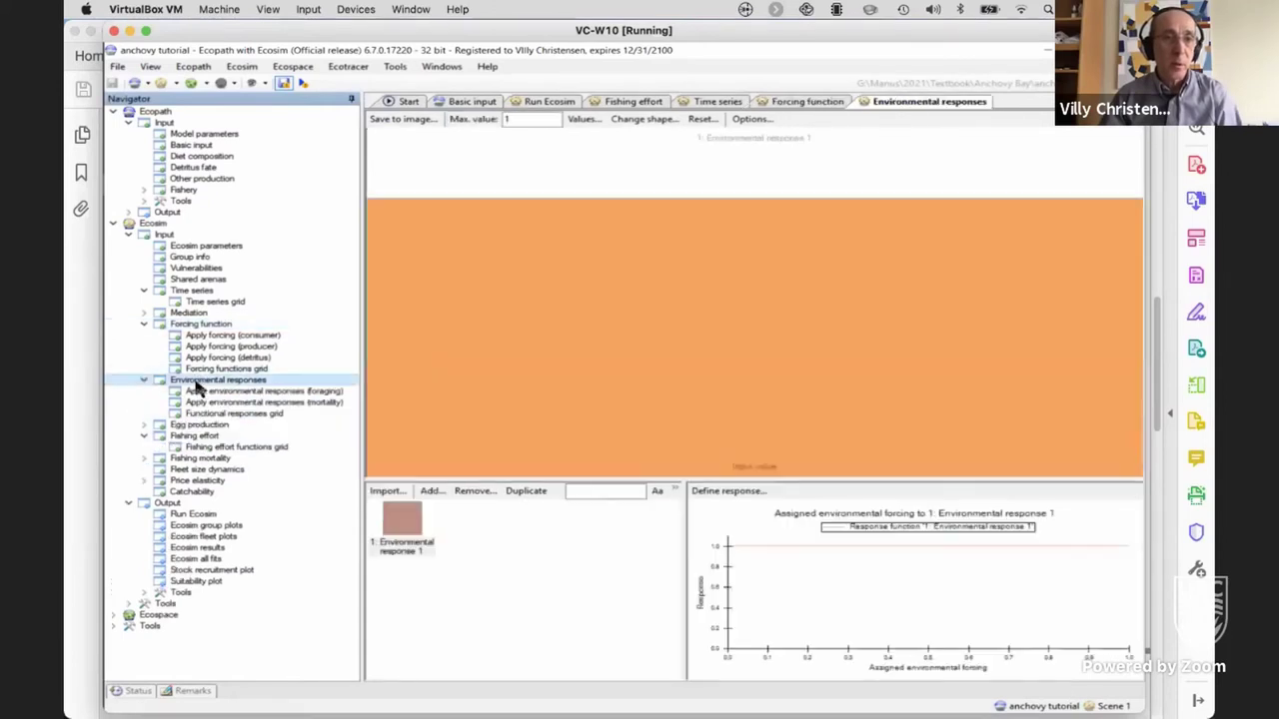
{"action": "left_click", "coordinate": [405, 542]}
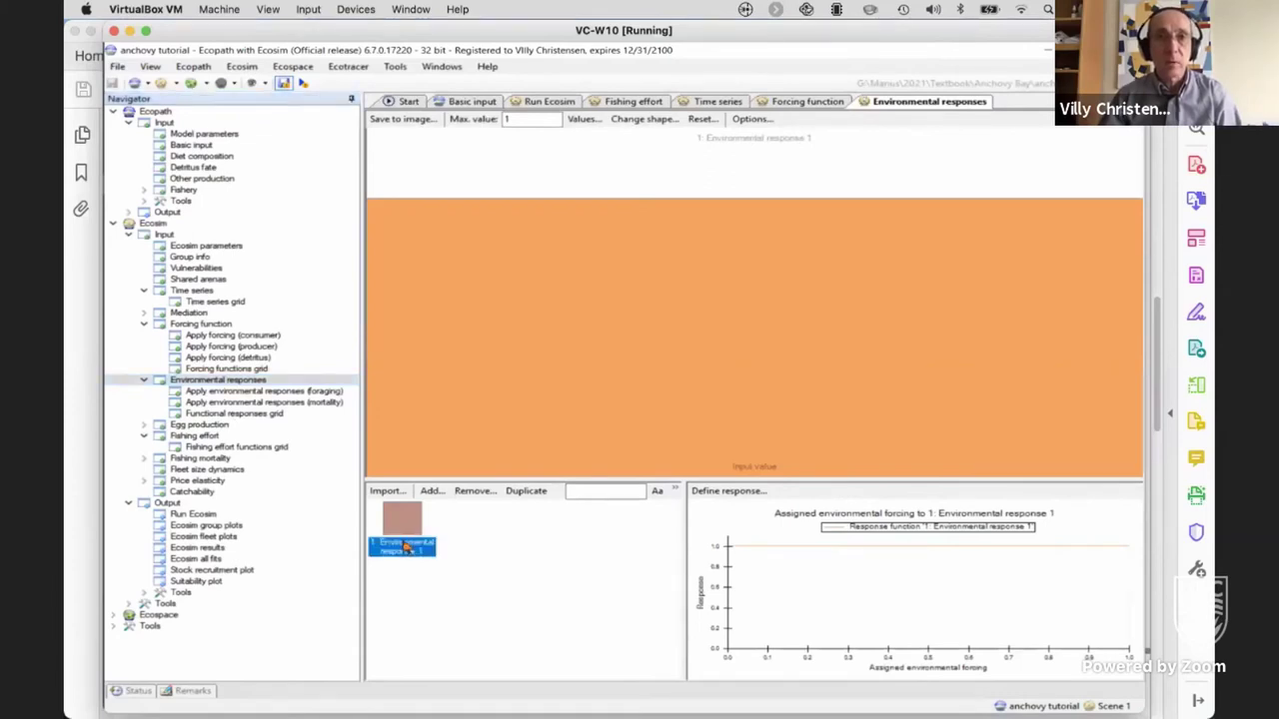
{"action": "left_click", "coordinate": [579, 119]}
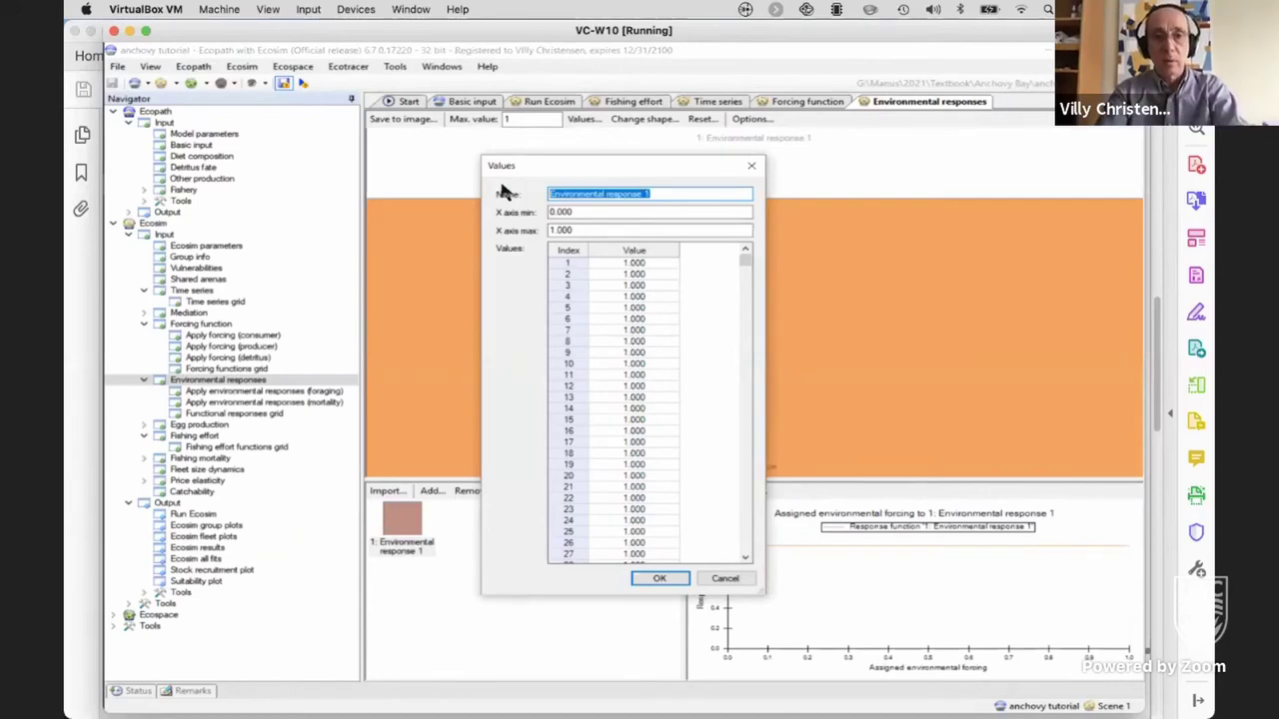
{"action": "type", "text": "temp"}
{"action": "type", "text": "b"}
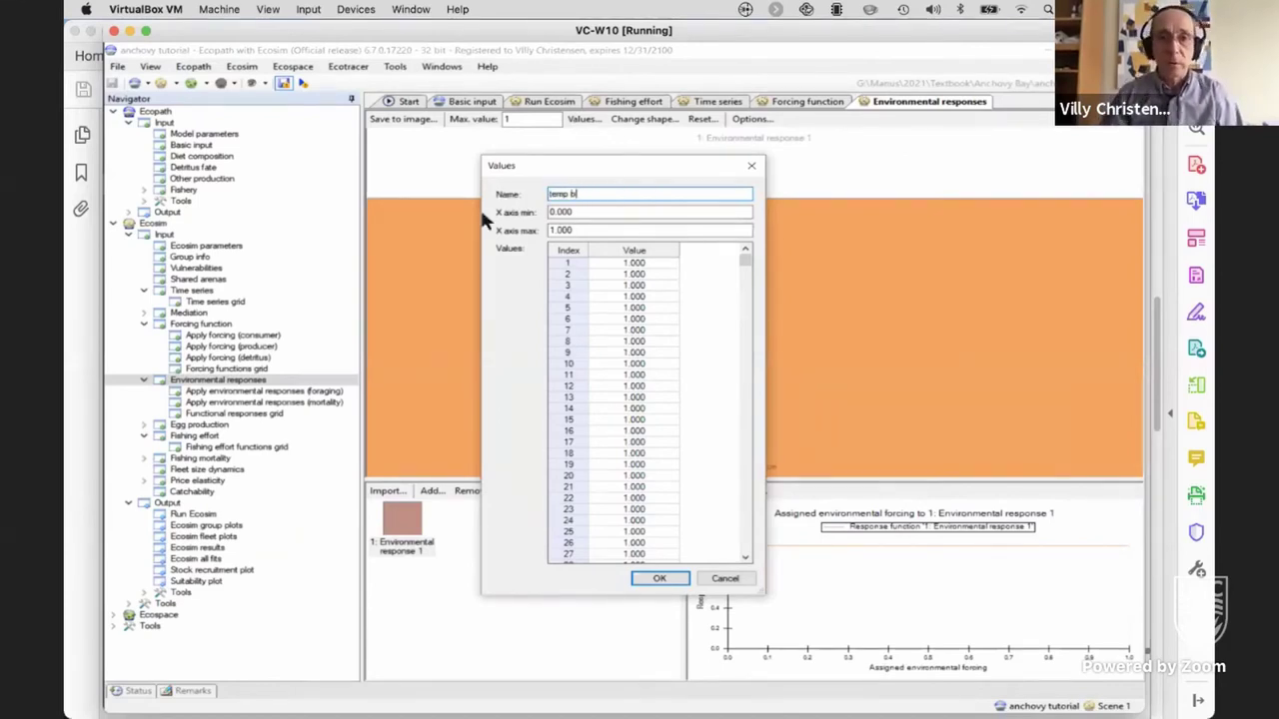
{"action": "left_click", "coordinate": [643, 578]}
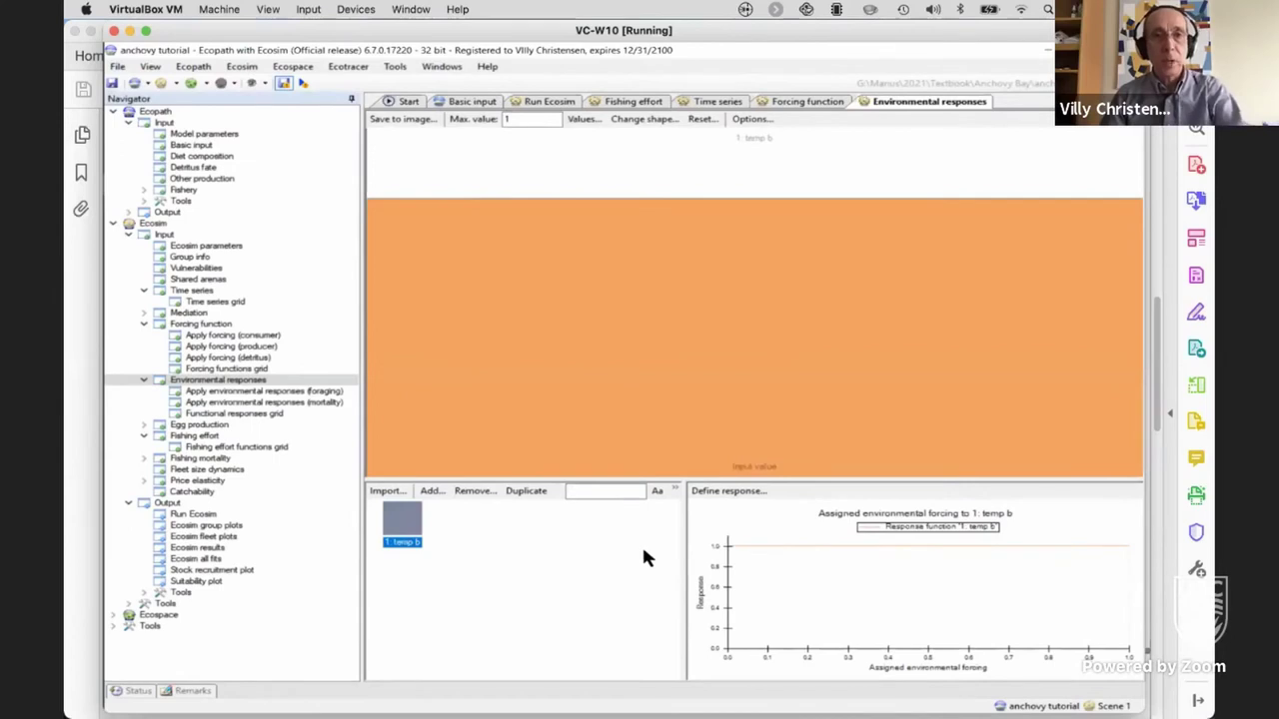
- Check the required function name in Adobe Acrobat, return to the virtual machine, and rename the response function as whiting T
{"action": "key", "text": "super+Tab"}
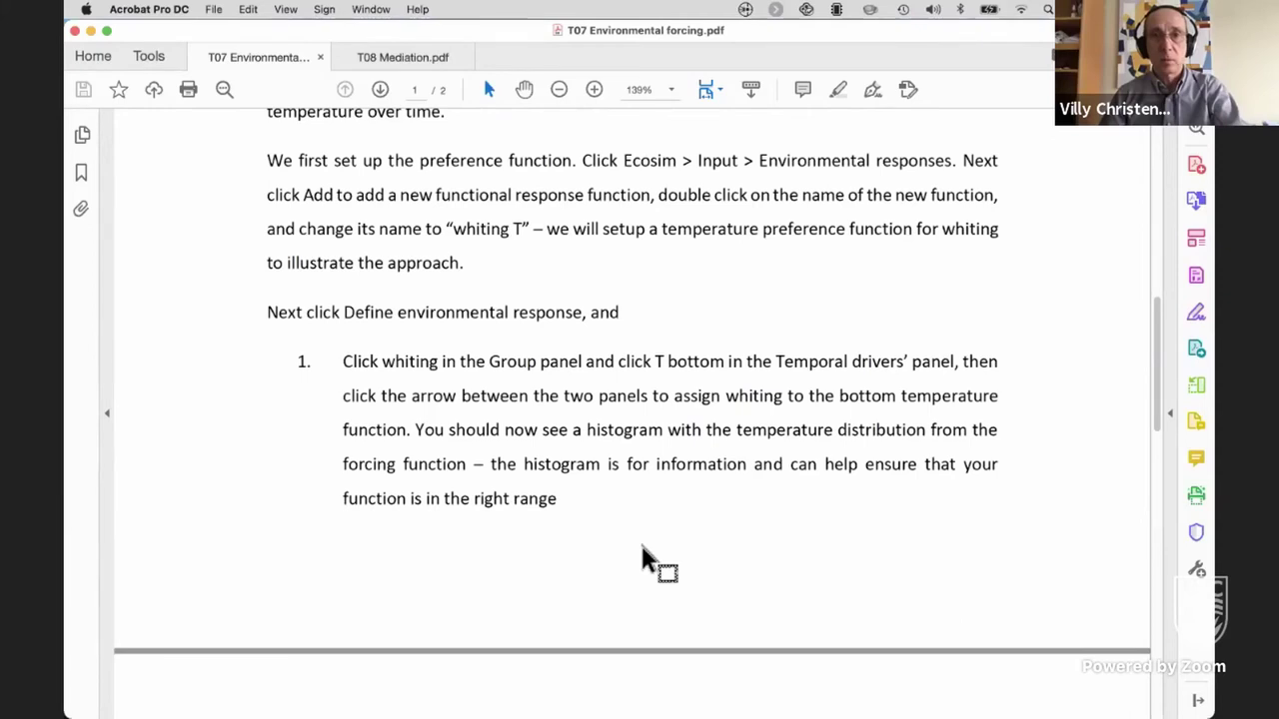
{"action": "key", "text": "super+Tab"}
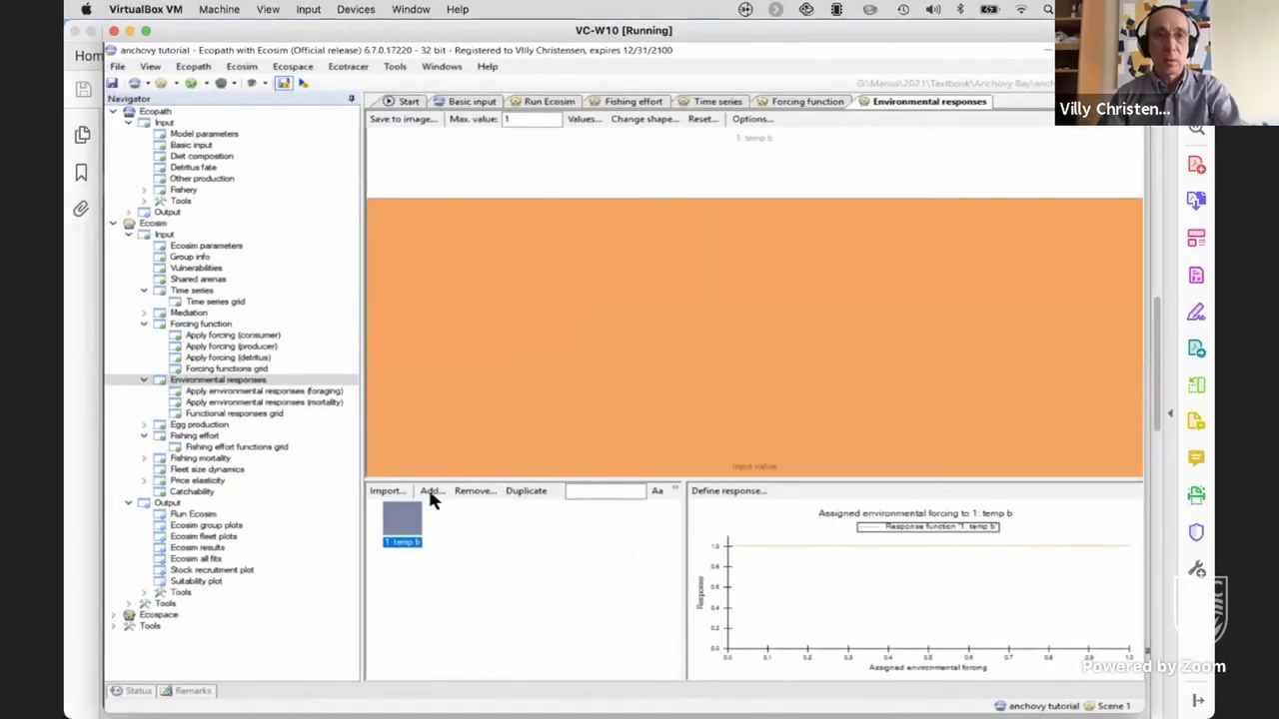
{"action": "left_click", "coordinate": [584, 121]}
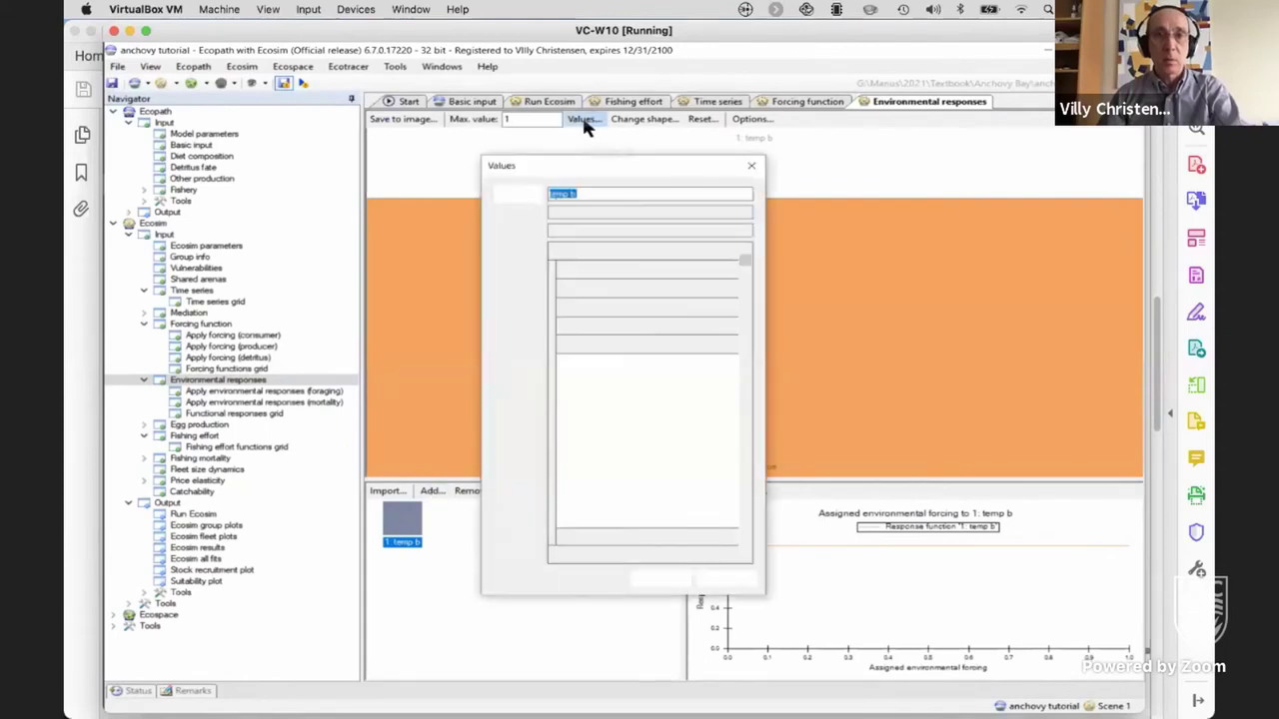
{"action": "type", "text": "whiting"}
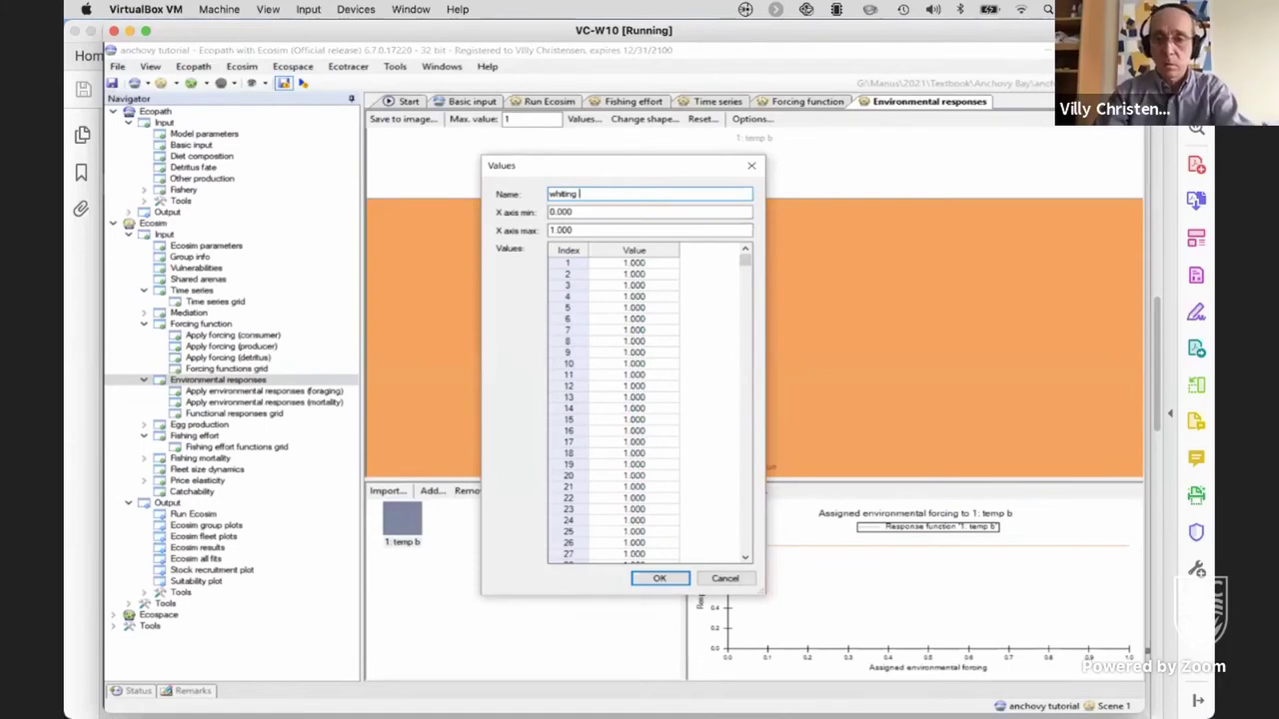
{"action": "type", "text": " 1"}
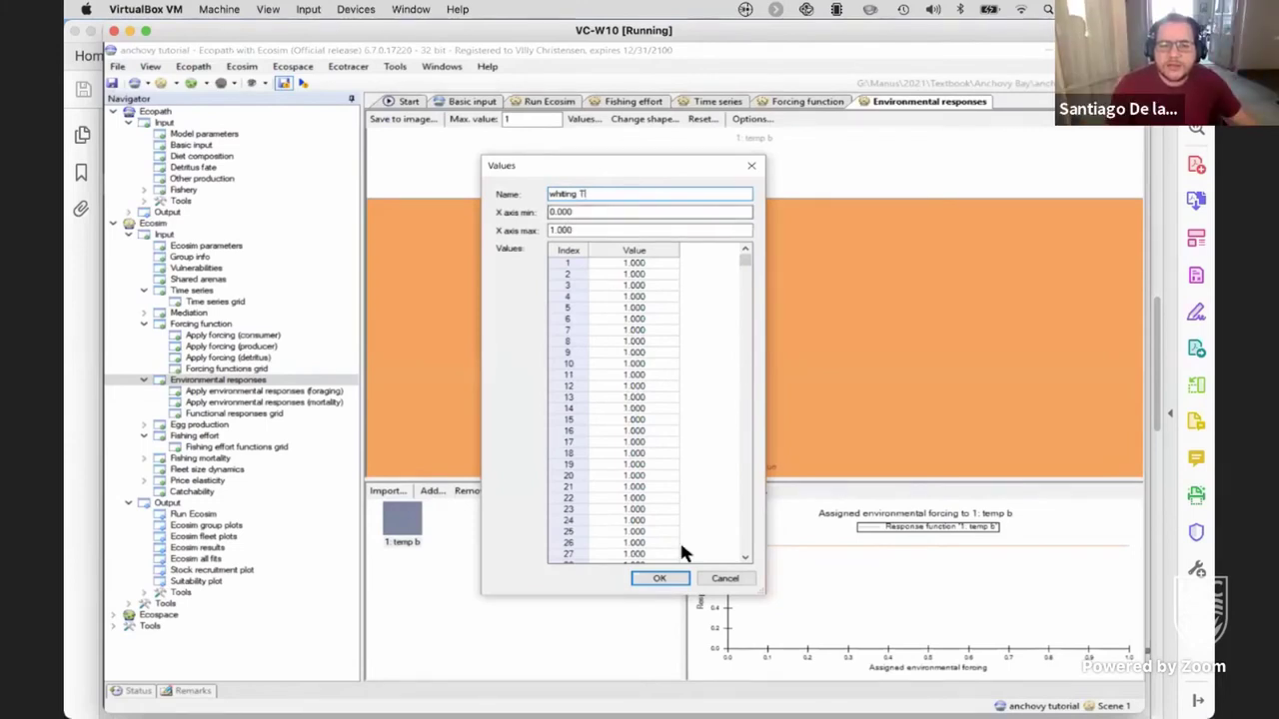
{"action": "left_click", "coordinate": [659, 579]}
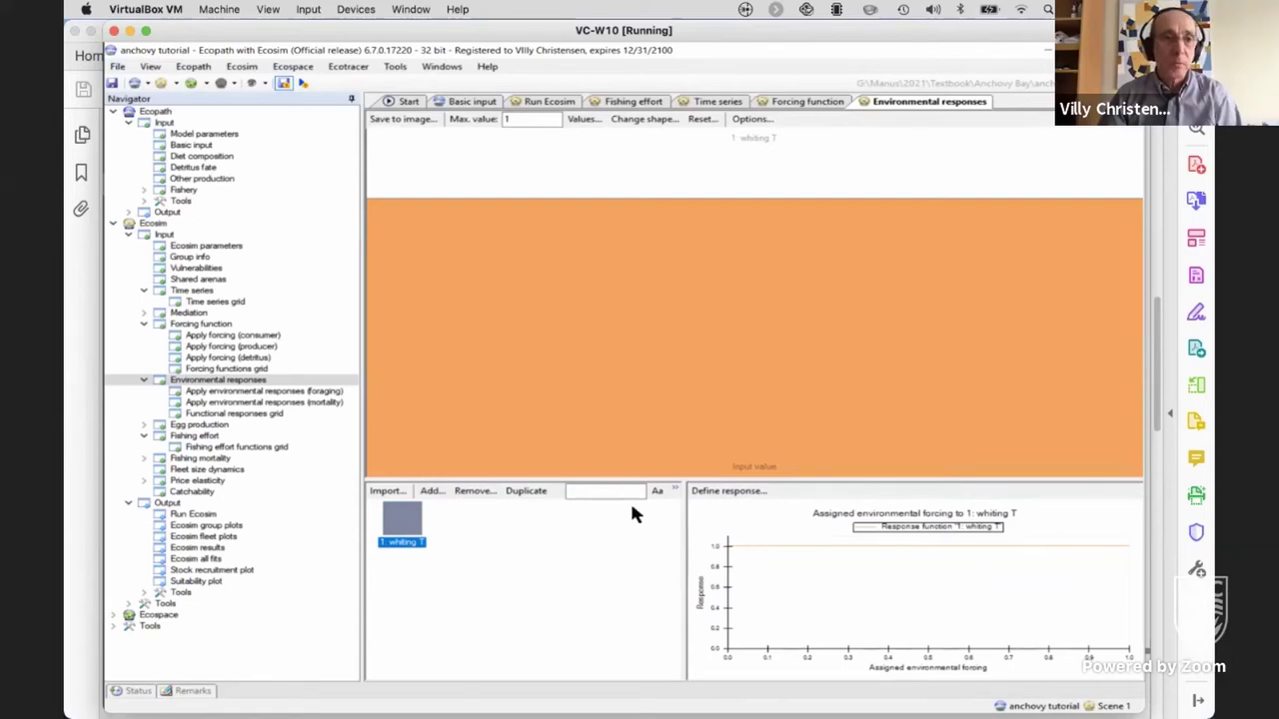
- Set the first monthly value of the bottom T forcing function to 14, and reset the function's shape
{"action": "left_click", "coordinate": [200, 326]}
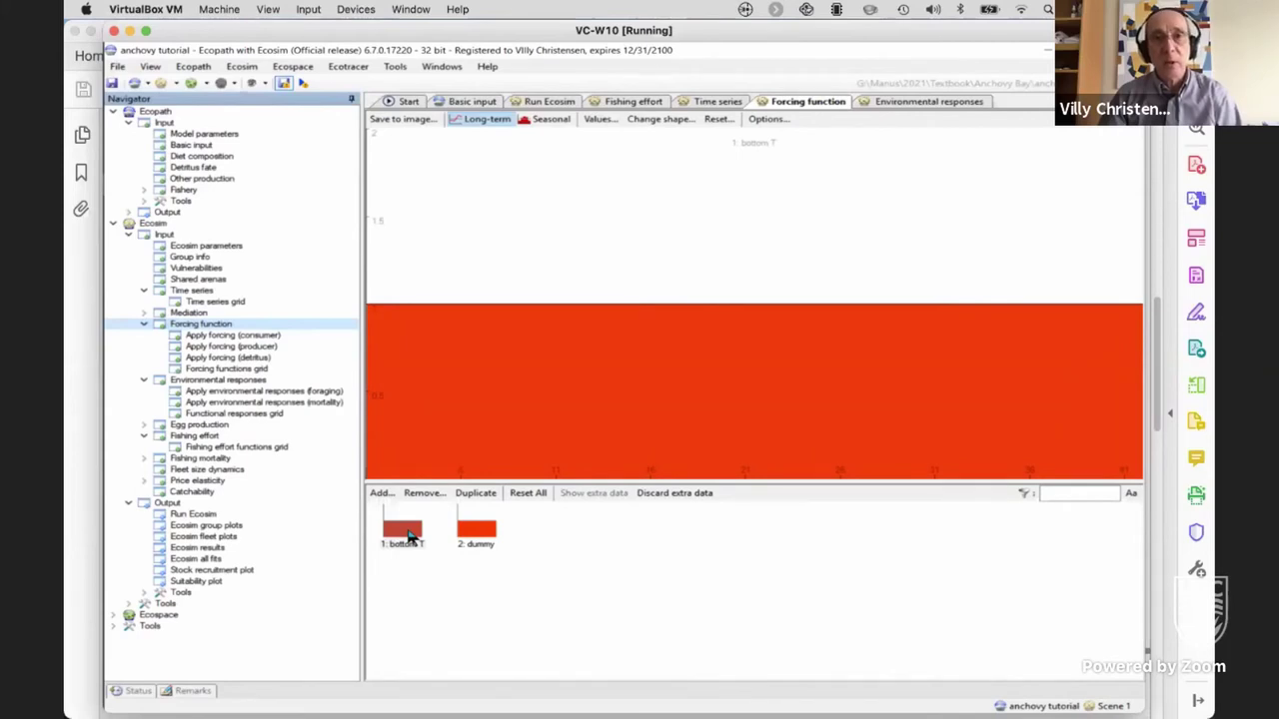
{"action": "left_click", "coordinate": [598, 119]}
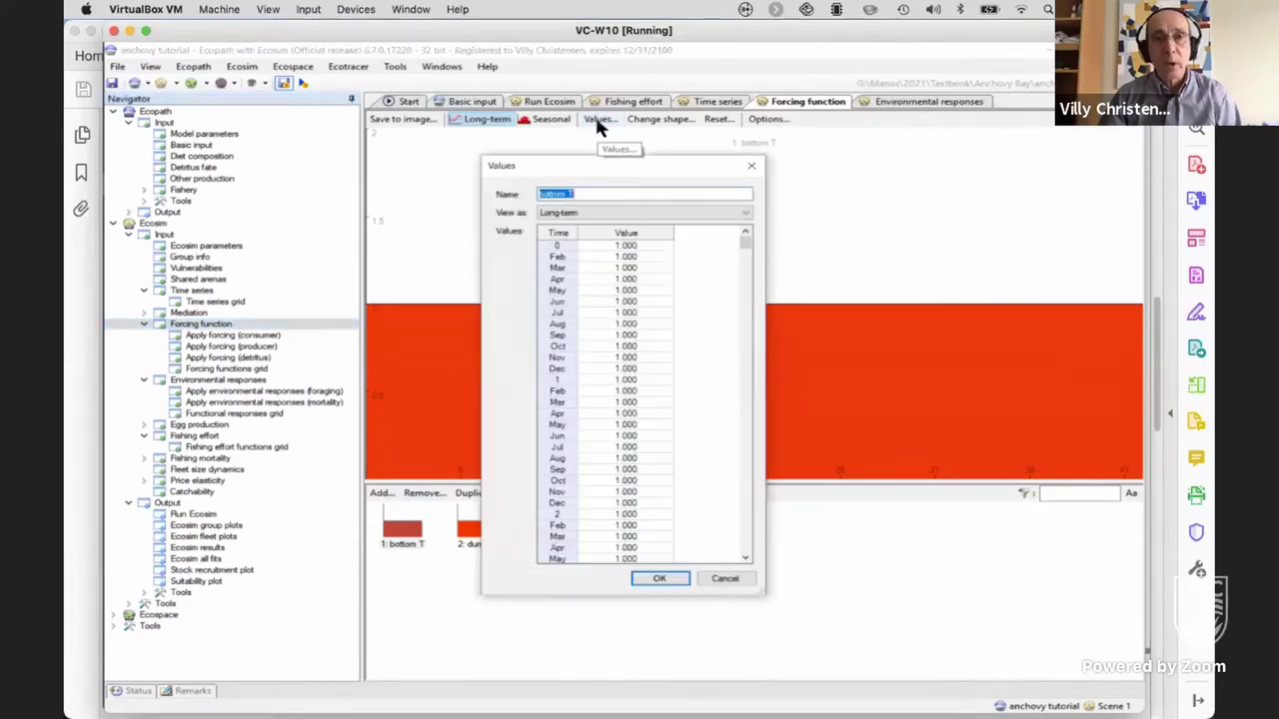
{"action": "left_click", "coordinate": [619, 246]}
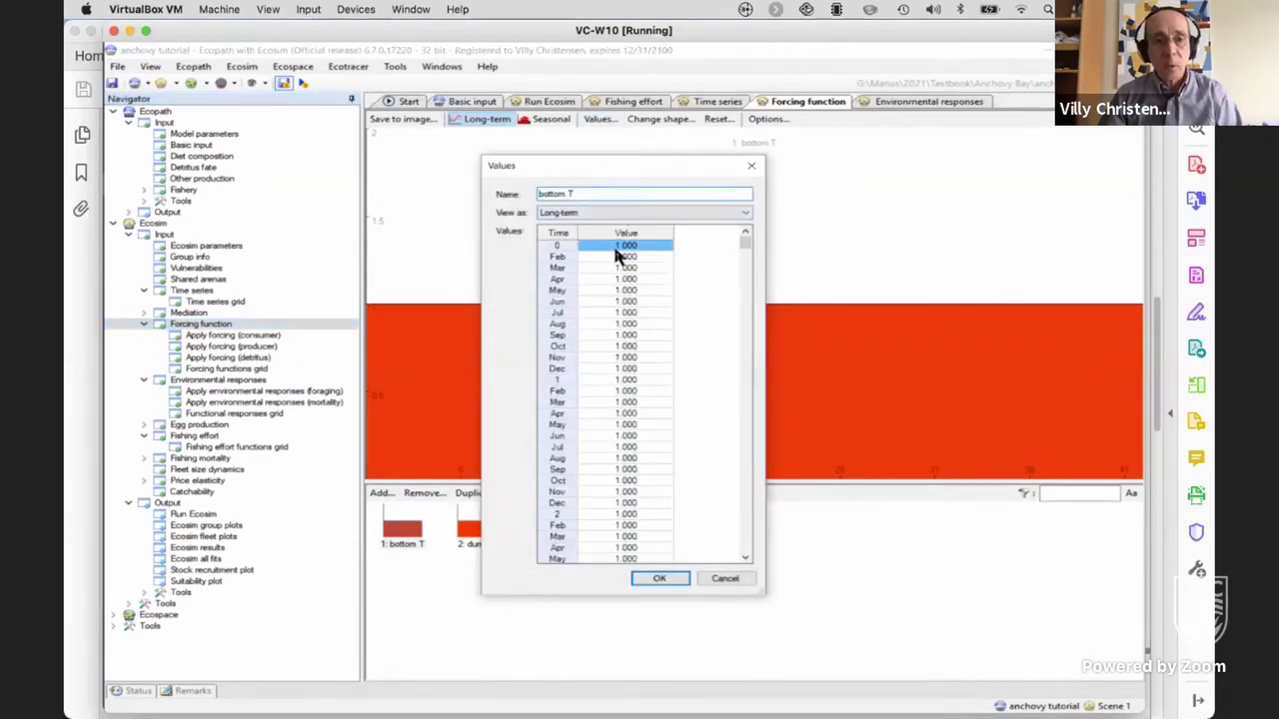
{"action": "type", "text": "14"}
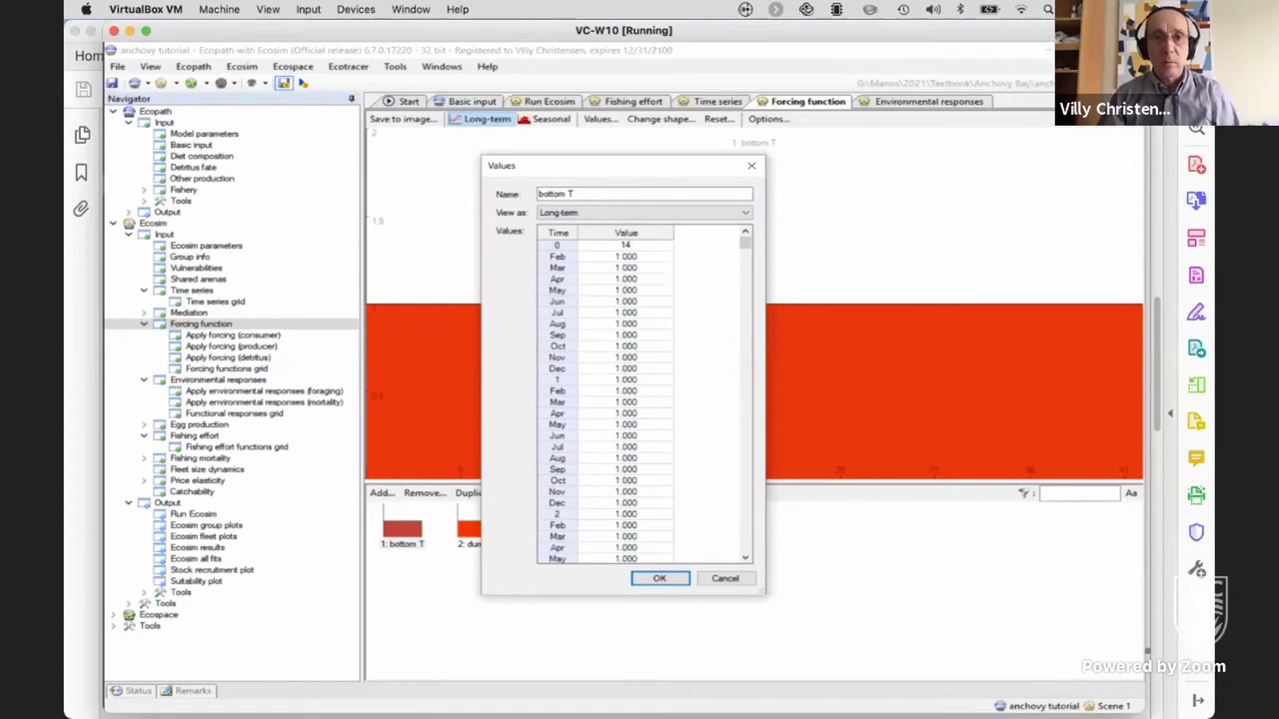
{"action": "left_click", "coordinate": [620, 256]}
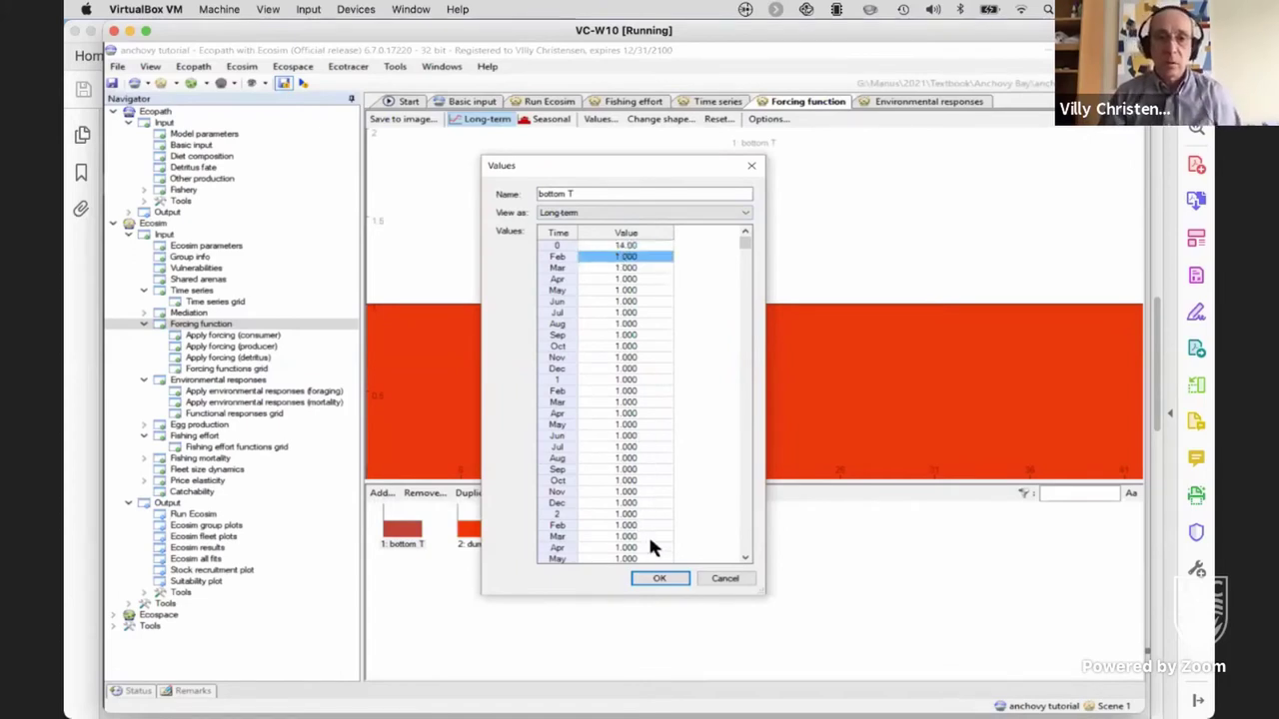
{"action": "left_click", "coordinate": [658, 579]}
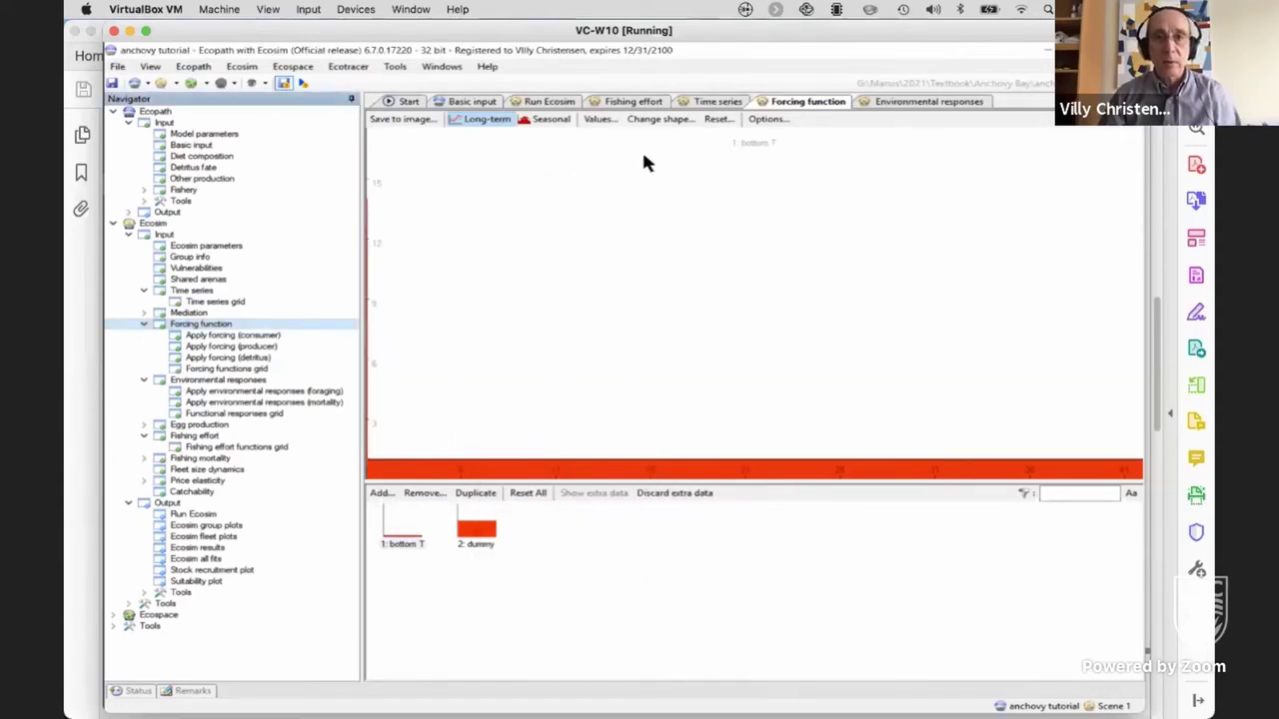
{"action": "left_click", "coordinate": [716, 121]}
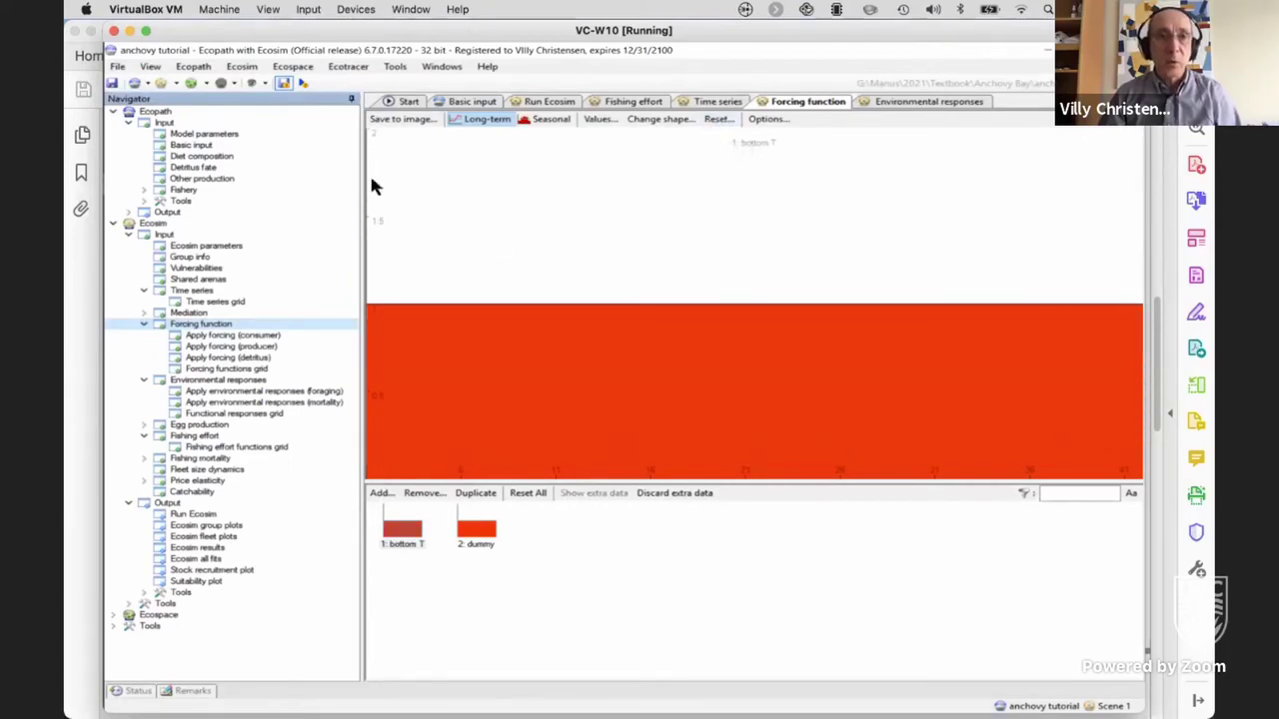
- Try to raise the bottom T scale by sketching tall spikes in the early years, and view its monthly values without editing them
{"action": "mouse_move", "coordinate": [387, 308]}
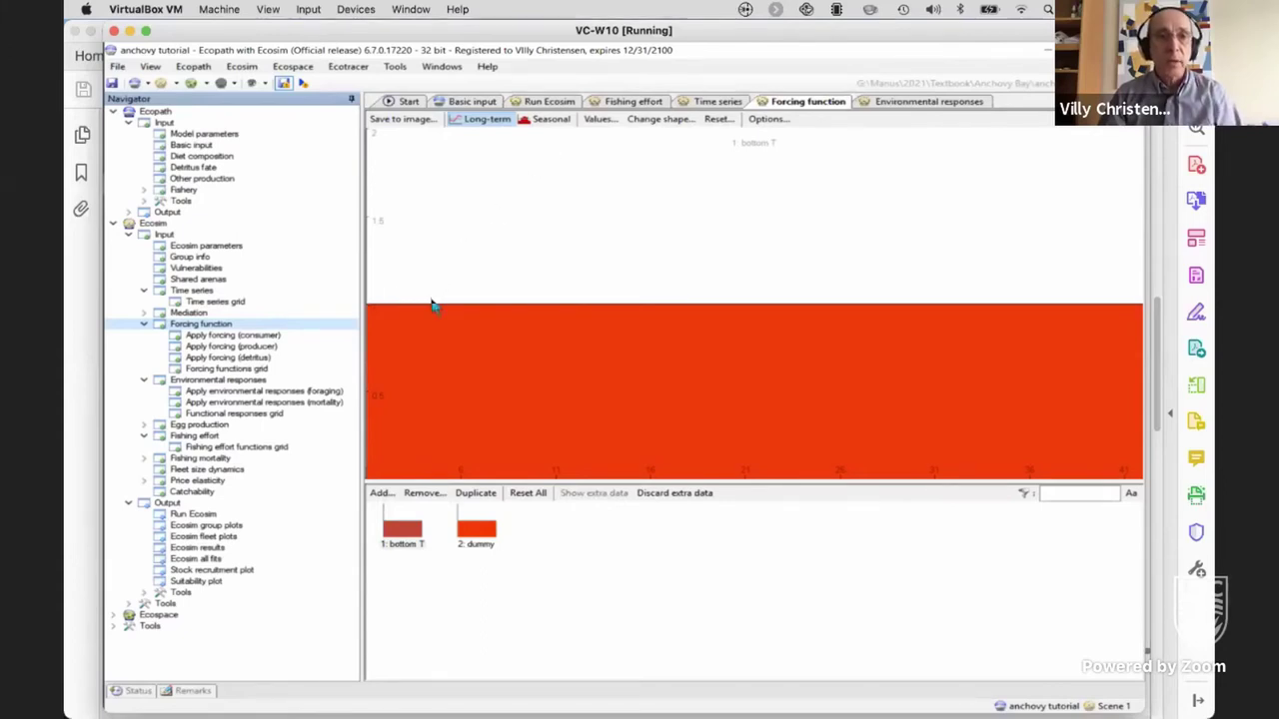
{"action": "mouse_move", "coordinate": [432, 309]}
{"action": "left_mouse_down"}
{"action": "mouse_move", "coordinate": [434, 10]}
{"action": "mouse_move", "coordinate": [440, 45]}
{"action": "left_mouse_up"}
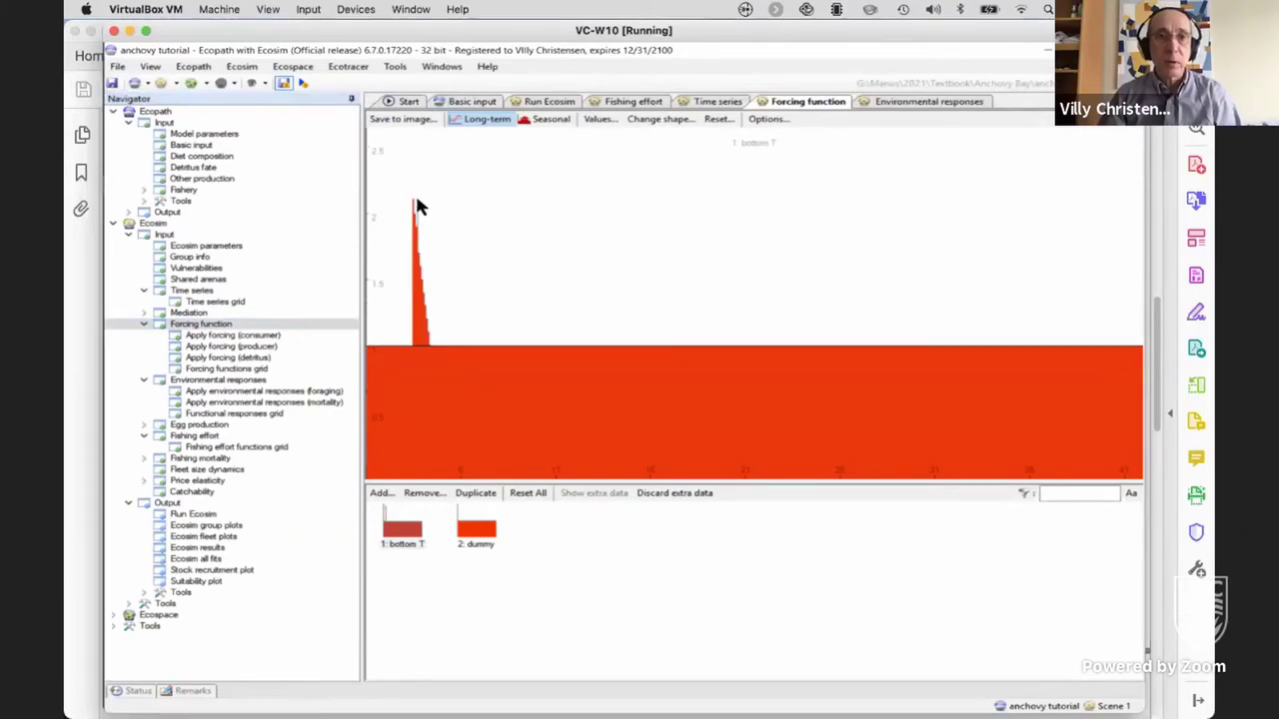
{"action": "left_click_drag", "start_coordinate": [420, 206], "coordinate": [419, 94]}
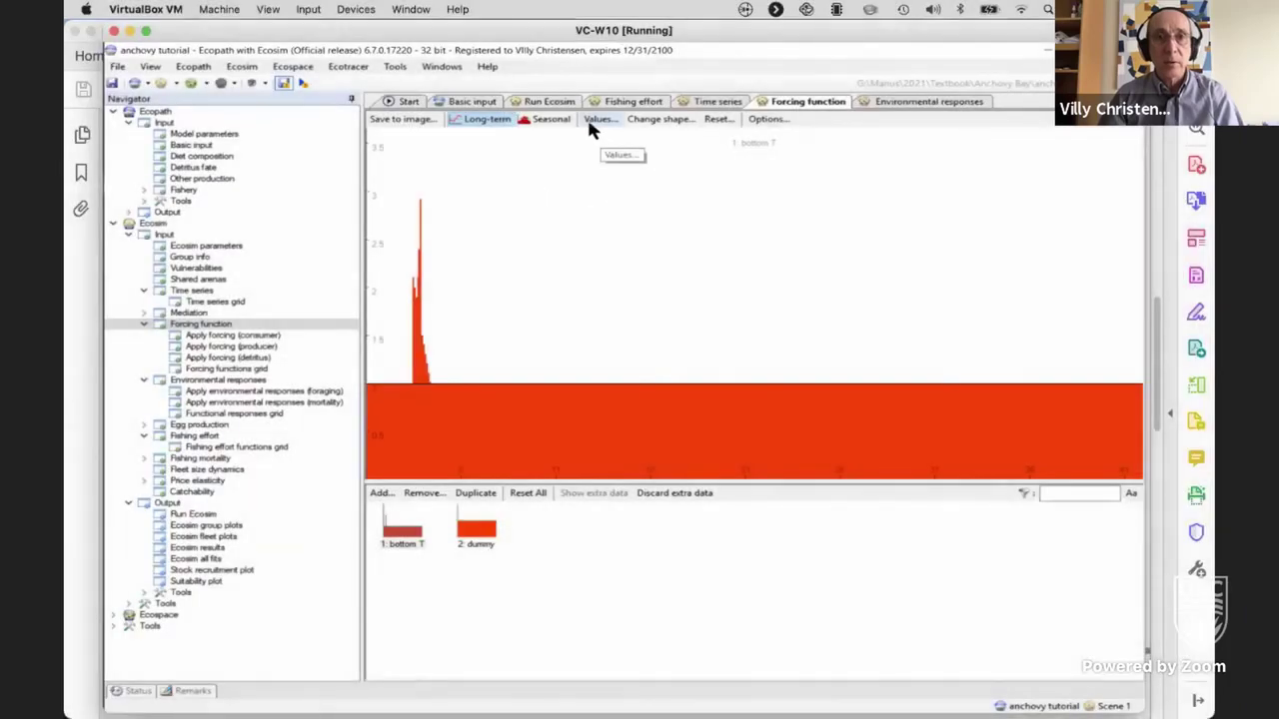
{"action": "left_click", "coordinate": [598, 119]}
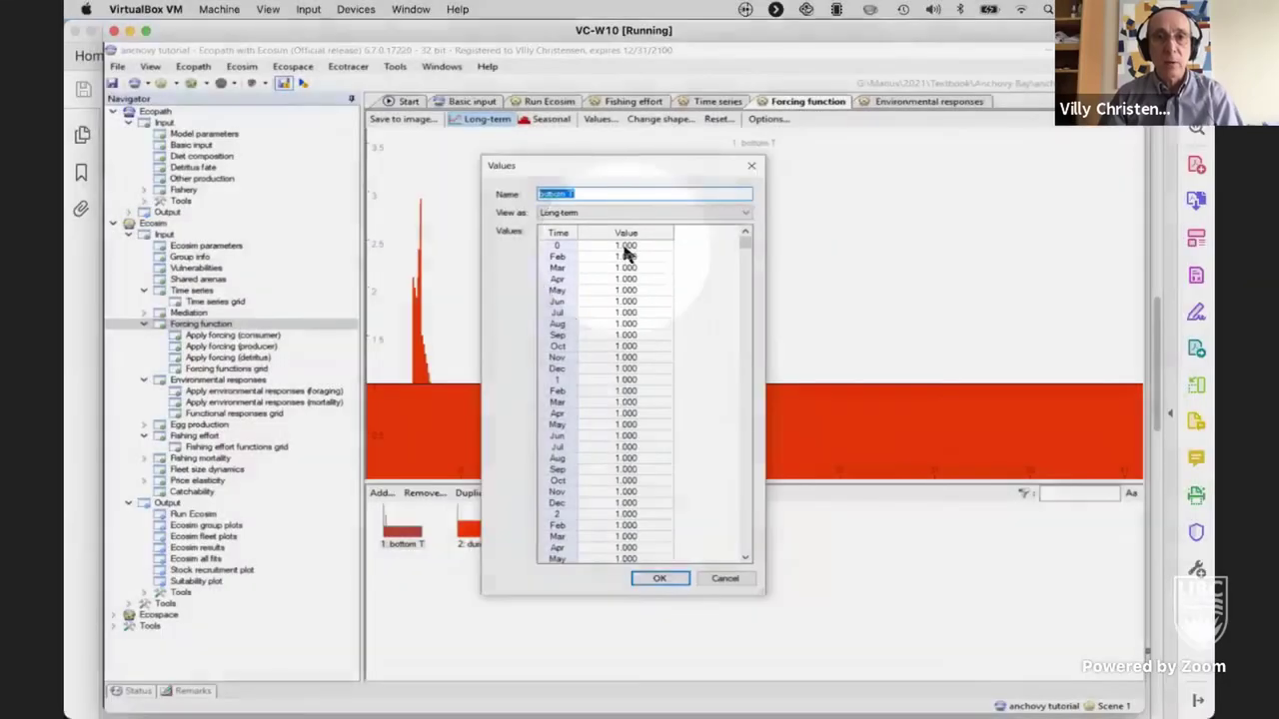
{"action": "left_click", "coordinate": [626, 246]}
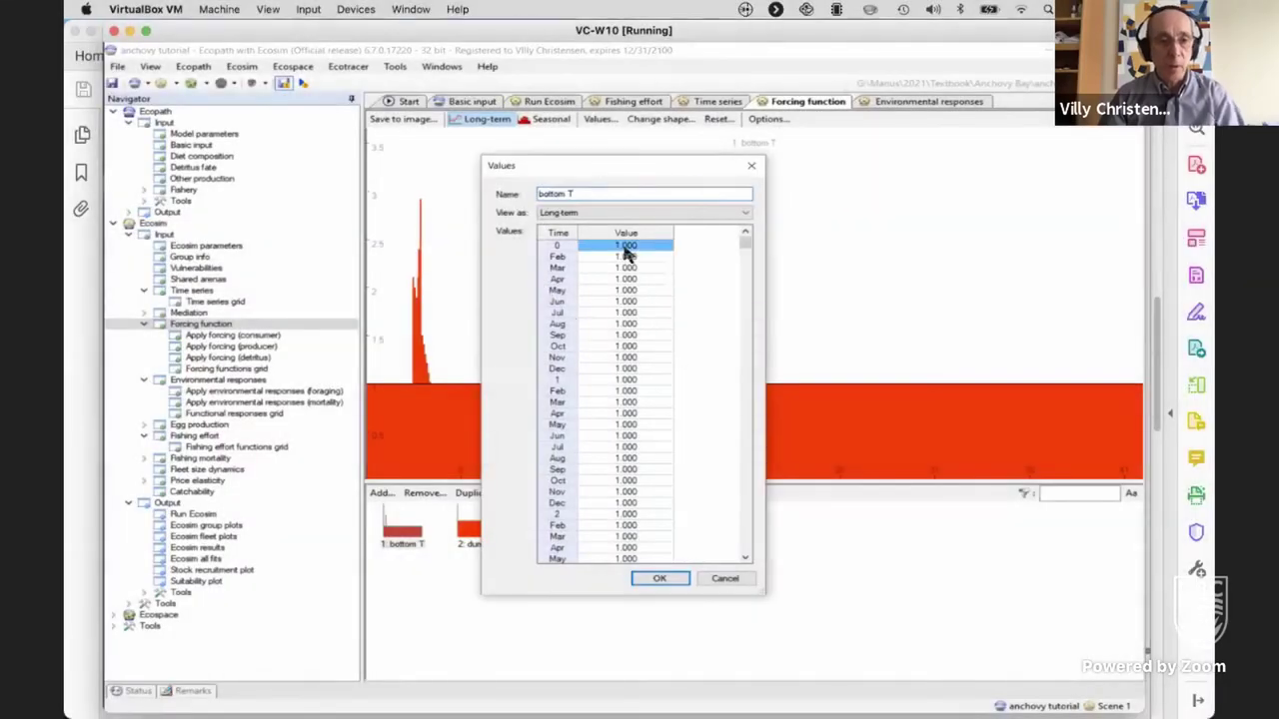
{"action": "key", "text": "Escape"}
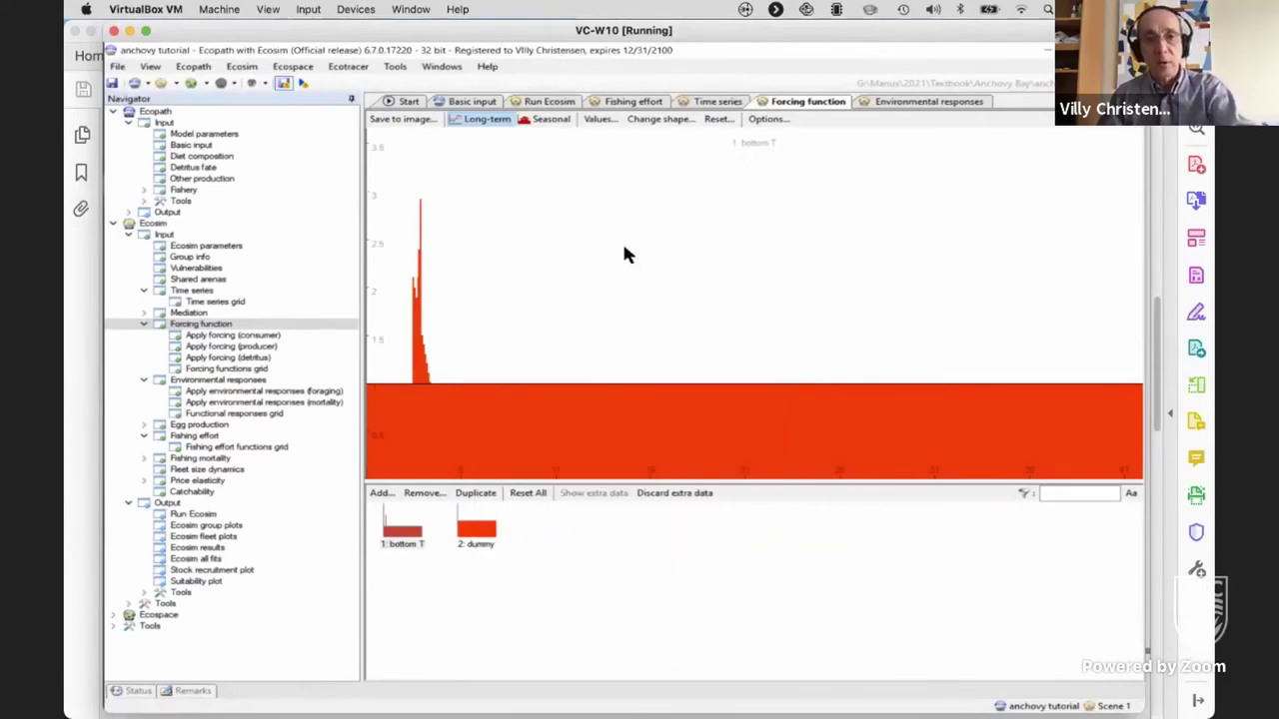
- Set the July value in the first year of the bottom T forcing function to 14
{"action": "left_click", "coordinate": [600, 120]}
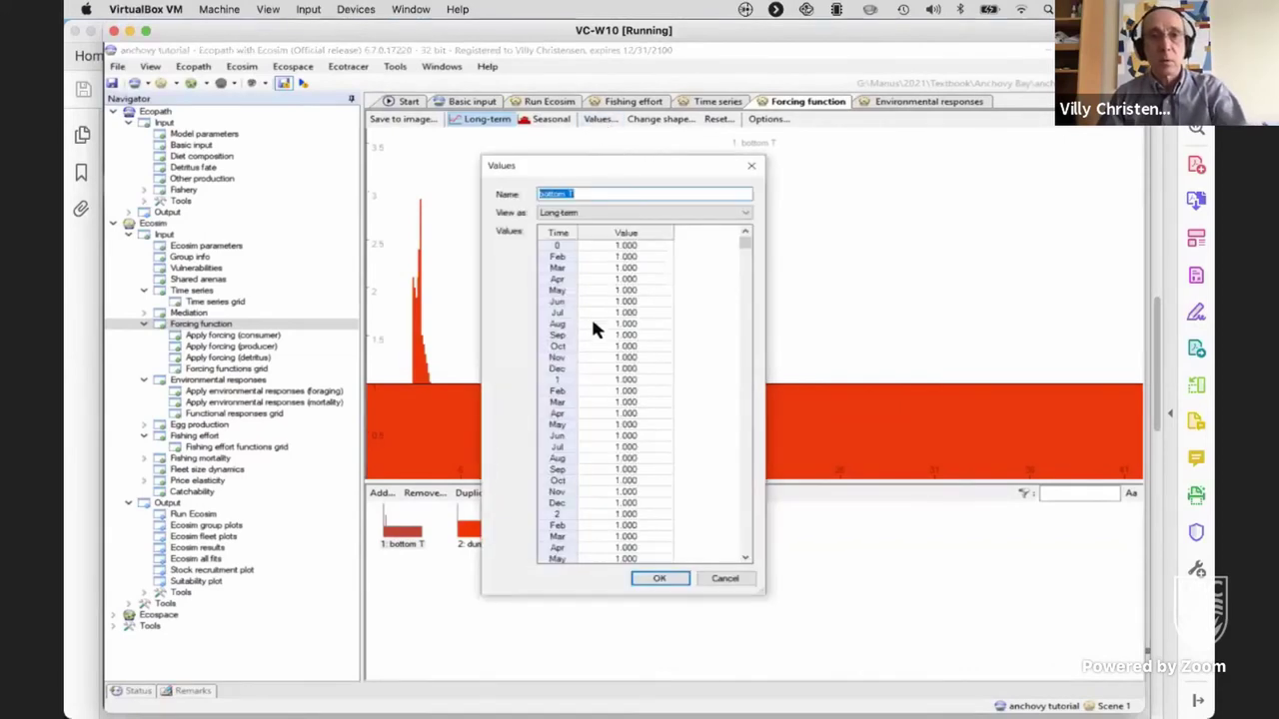
{"action": "left_click", "coordinate": [602, 316]}
{"action": "type", "text": "14"}
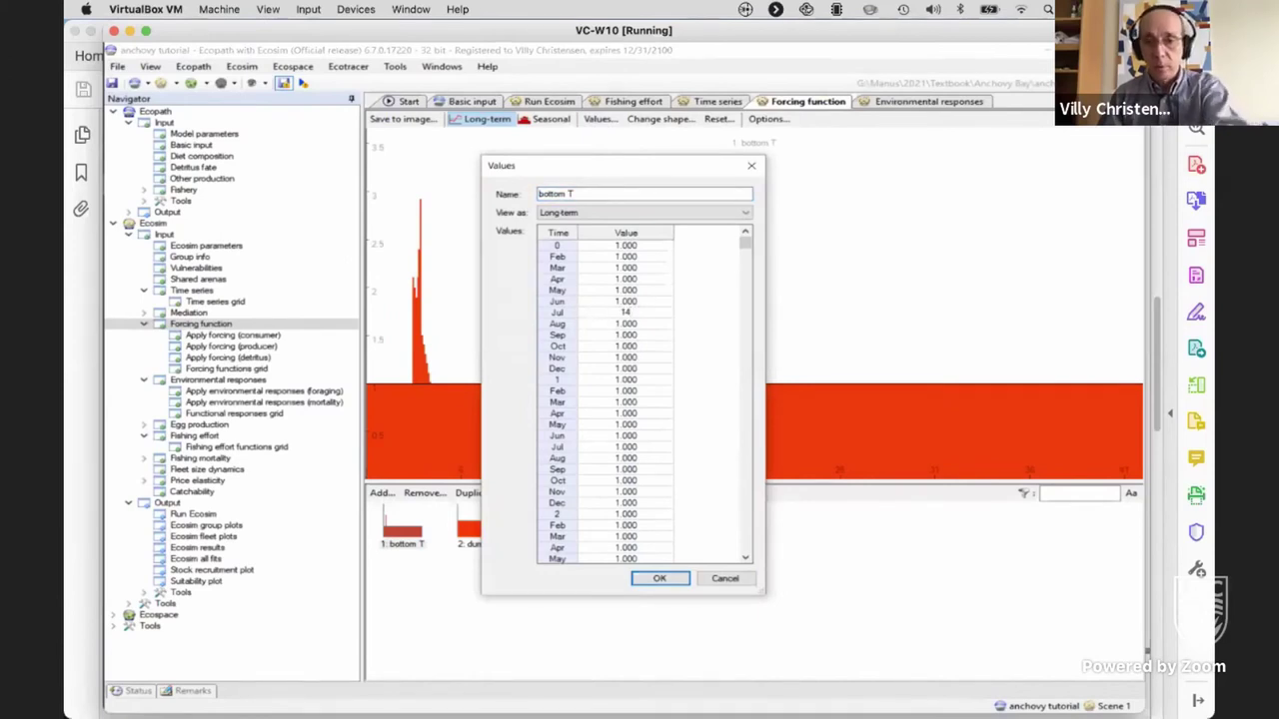
{"action": "key", "text": "Return"}
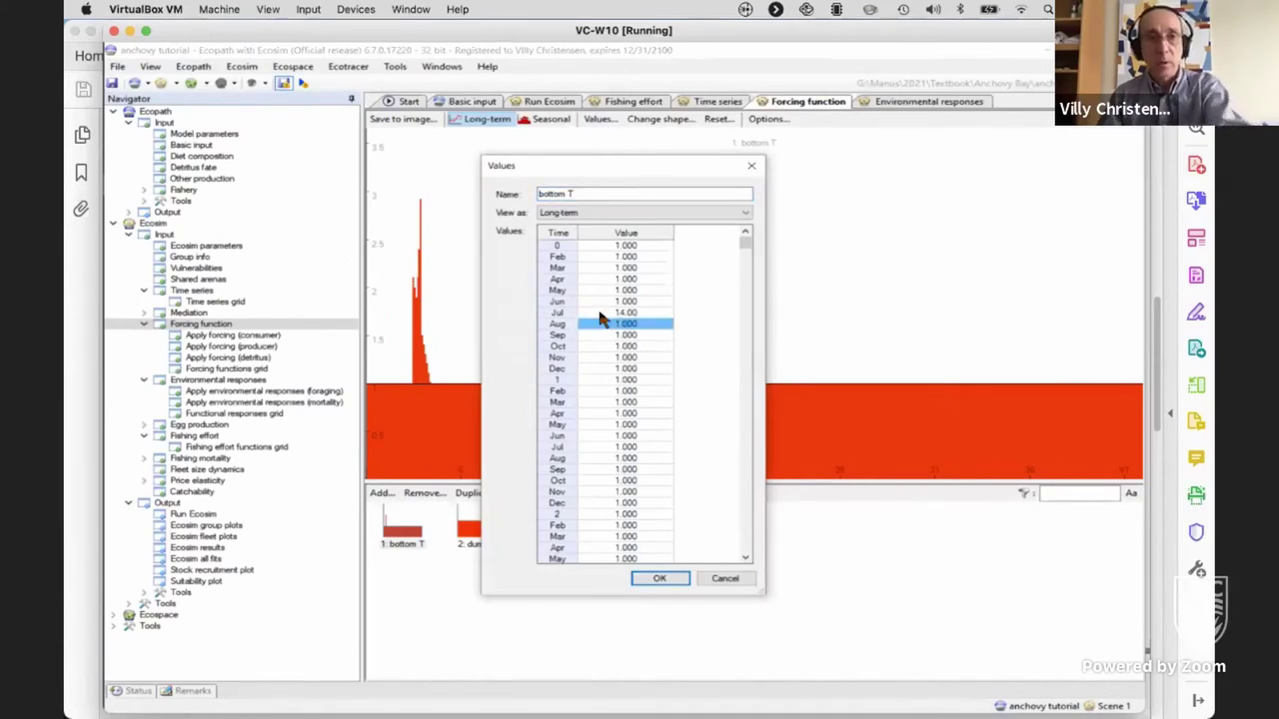
{"action": "left_click", "coordinate": [664, 580]}
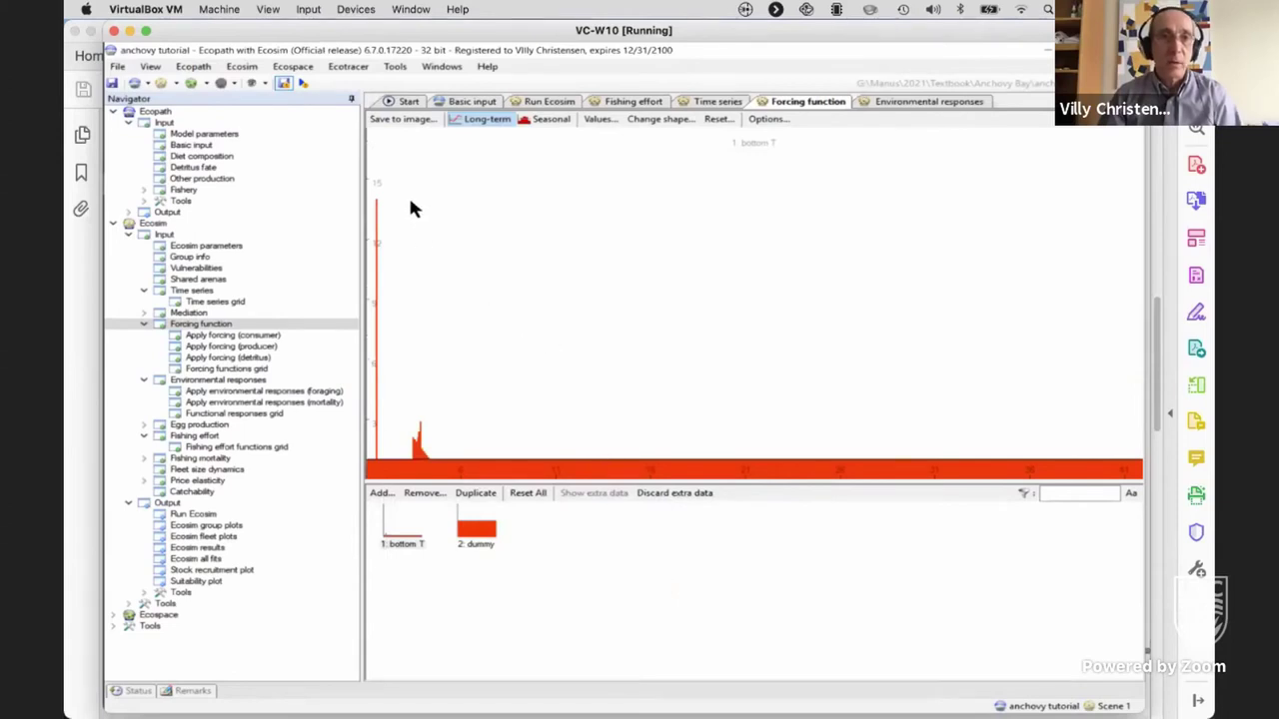
- Sketch the bottom T curve across all years, starting about 14, dipping to about 12.5, peaking about 17 near year 25, and ending about 15
{"action": "left_click_drag", "start_coordinate": [411, 206], "coordinate": [359, 201]}
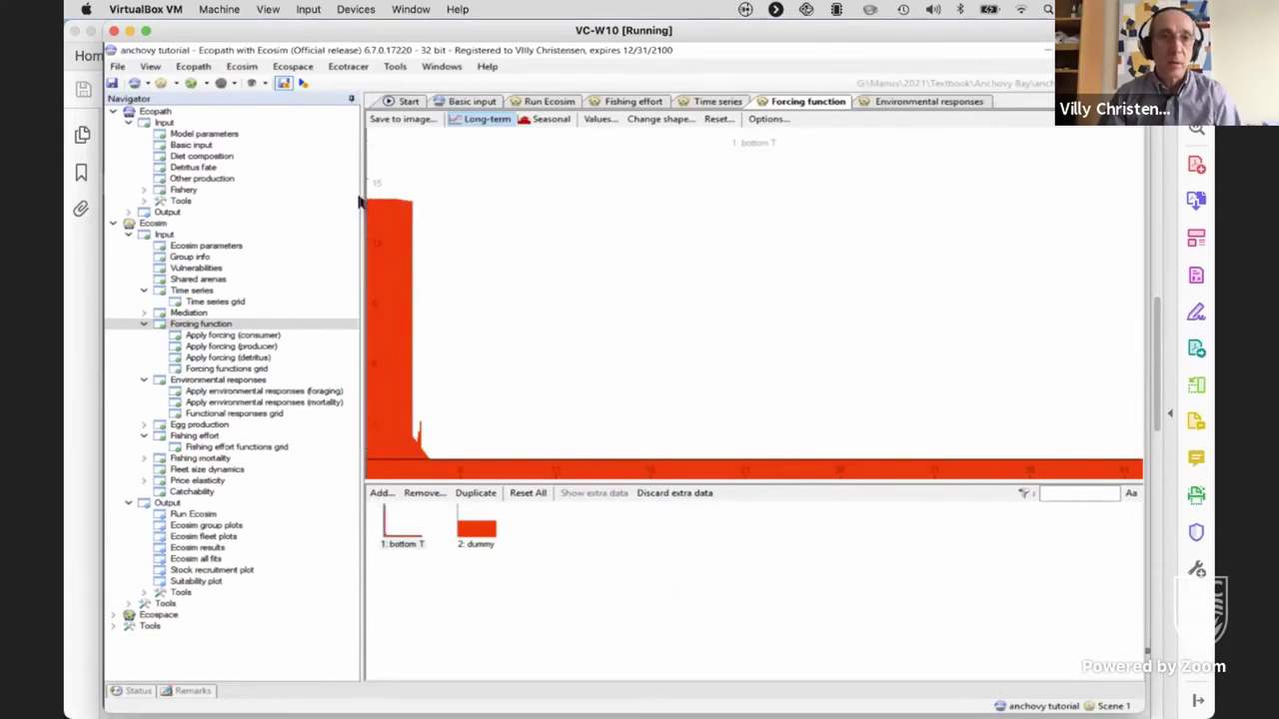
{"action": "left_click", "coordinate": [415, 208]}
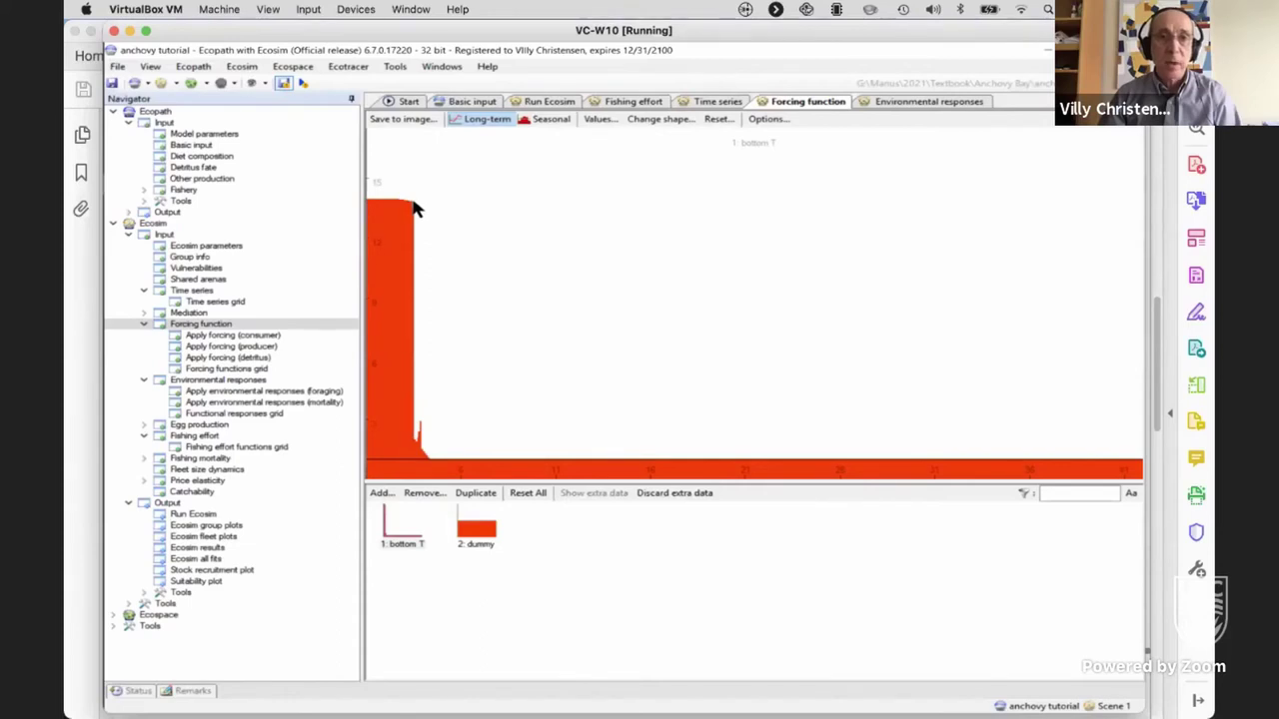
{"action": "mouse_move", "coordinate": [431, 210]}
{"action": "left_mouse_down"}
{"action": "mouse_move", "coordinate": [684, 219]}
{"action": "mouse_move", "coordinate": [918, 211]}
{"action": "mouse_move", "coordinate": [1150, 181]}
{"action": "left_mouse_up"}
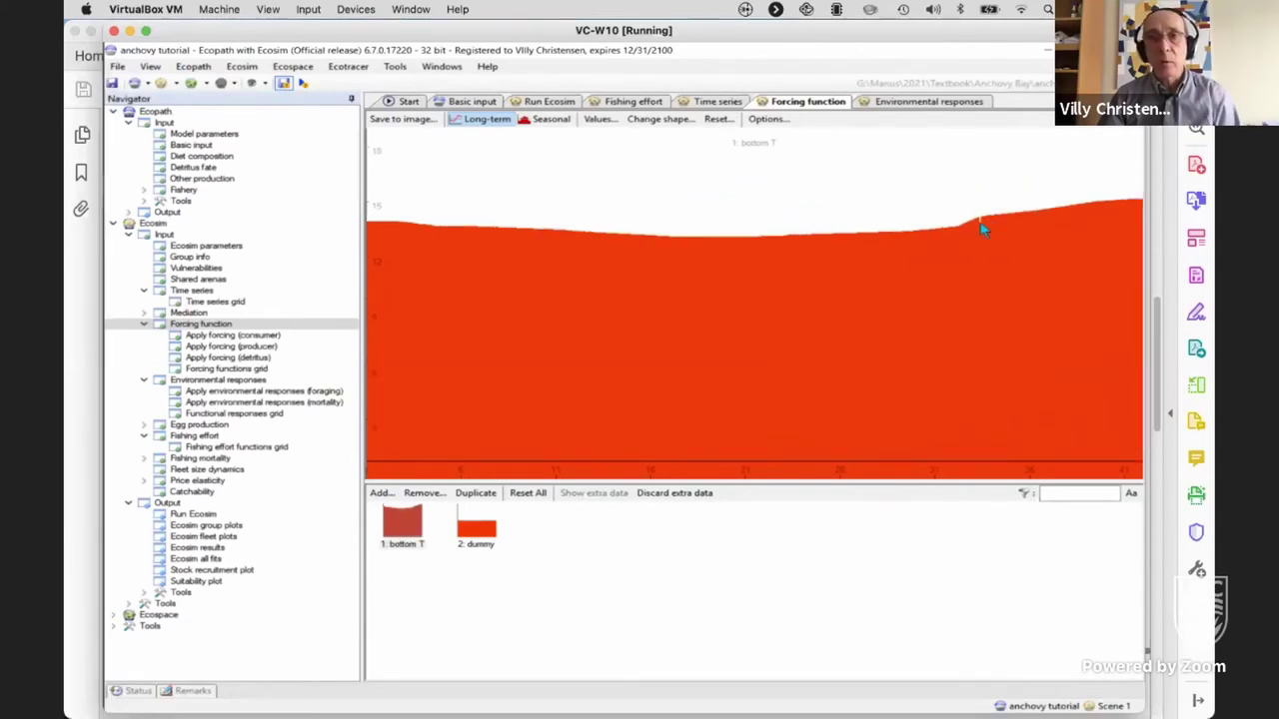
{"action": "mouse_move", "coordinate": [979, 226]}
{"action": "left_mouse_down"}
{"action": "mouse_move", "coordinate": [814, 170]}
{"action": "mouse_move", "coordinate": [611, 260]}
{"action": "mouse_move", "coordinate": [349, 226]}
{"action": "left_mouse_up"}
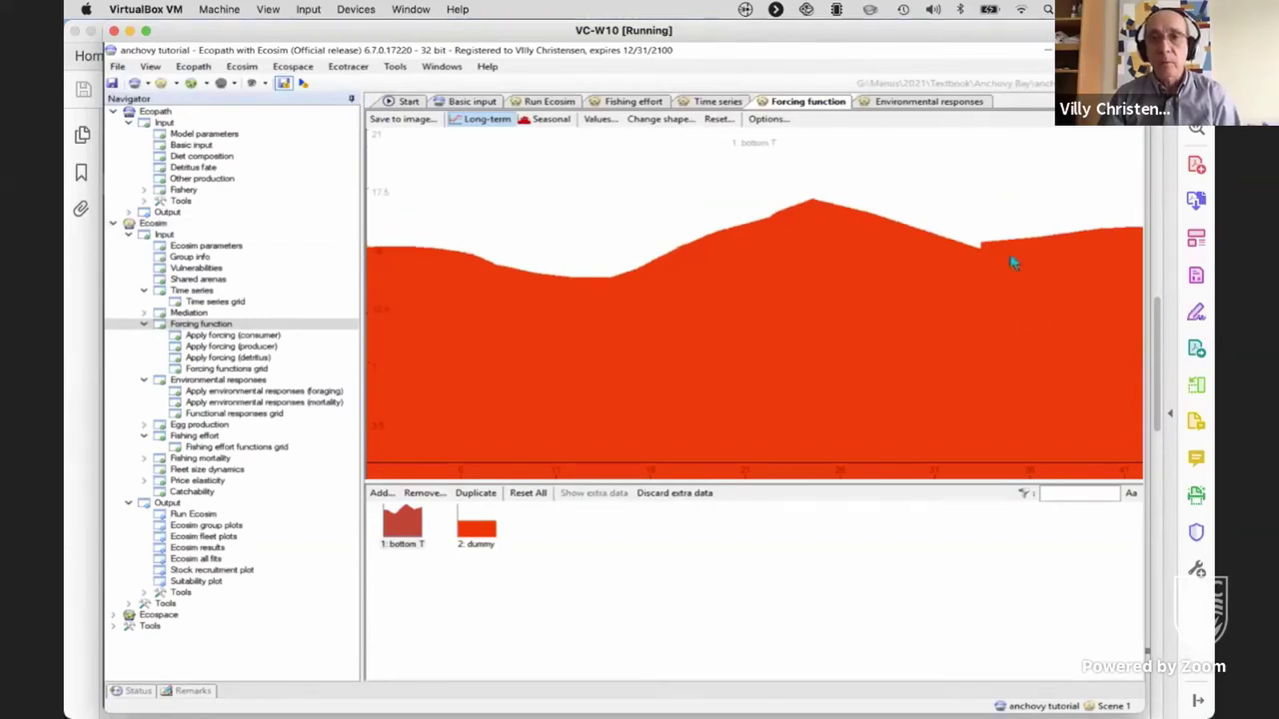
{"action": "mouse_move", "coordinate": [985, 250]}
{"action": "left_mouse_down"}
{"action": "mouse_move", "coordinate": [941, 253]}
{"action": "mouse_move", "coordinate": [921, 232]}
{"action": "left_mouse_up"}
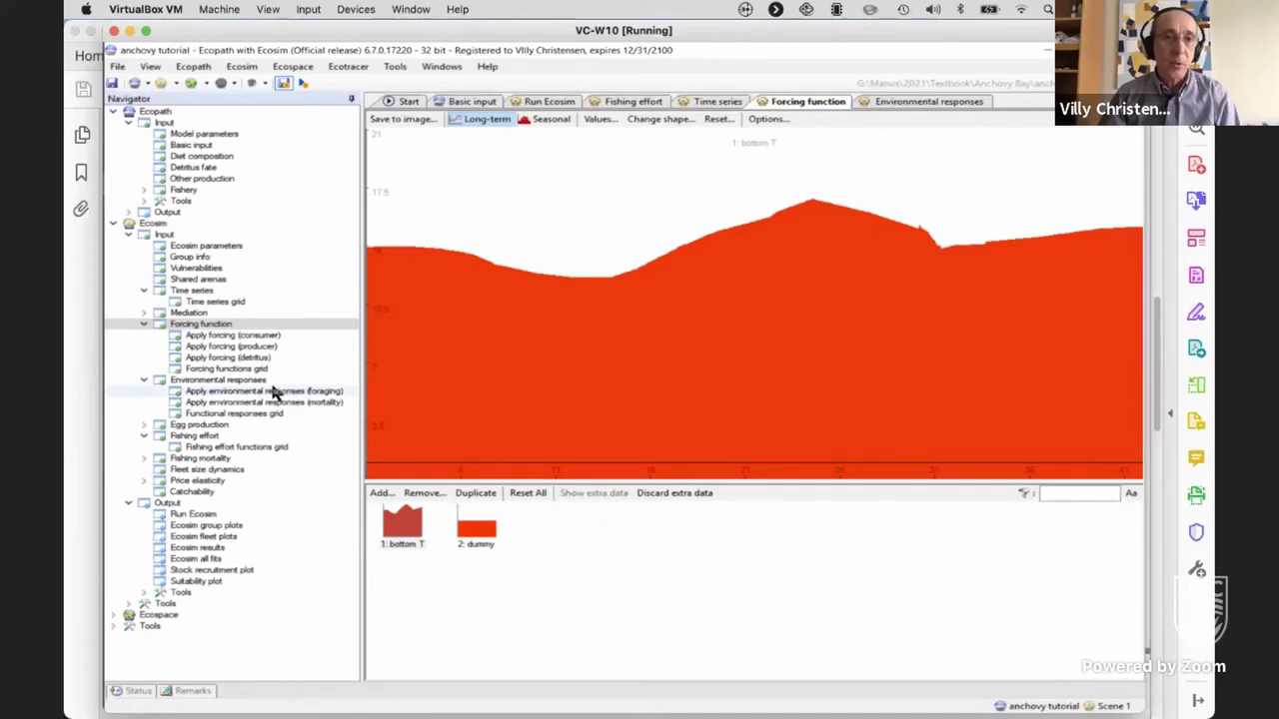
- Choose the Trapezoid shape type for the whiting T environmental response function
{"action": "left_click", "coordinate": [222, 384]}
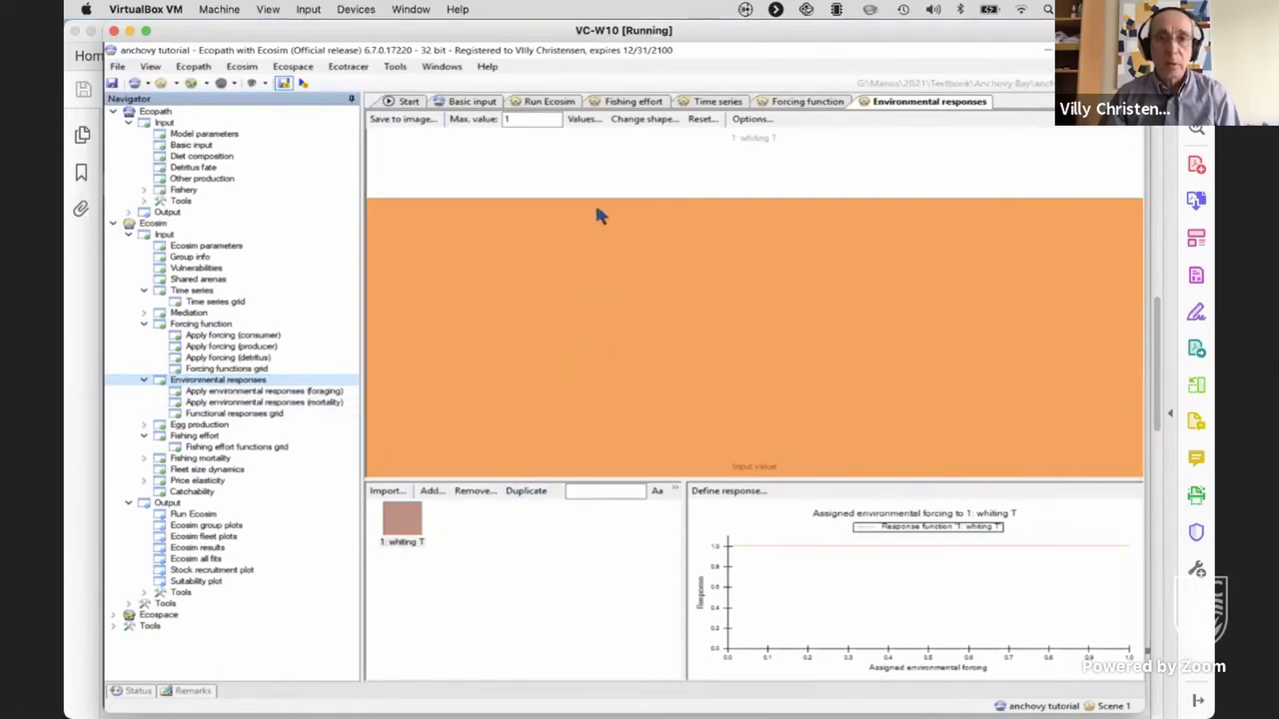
{"action": "left_click", "coordinate": [630, 120]}
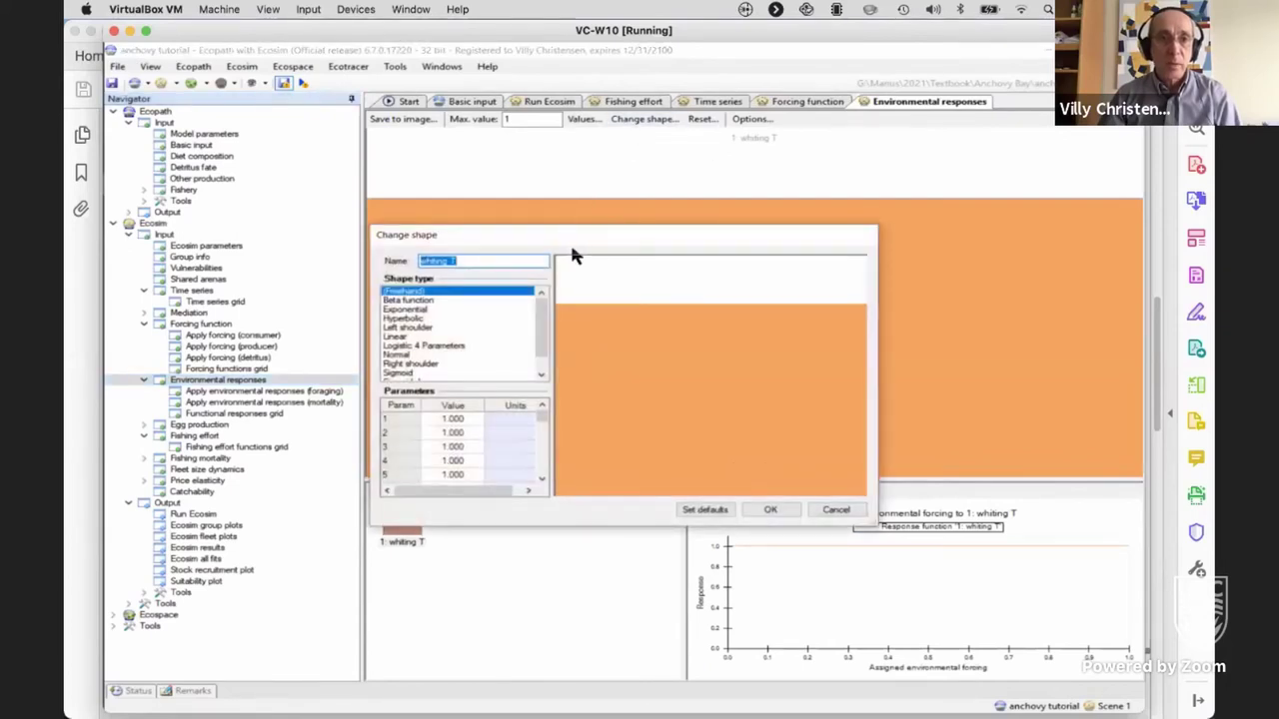
{"action": "left_click", "coordinate": [540, 378]}
{"action": "left_click", "coordinate": [540, 379]}
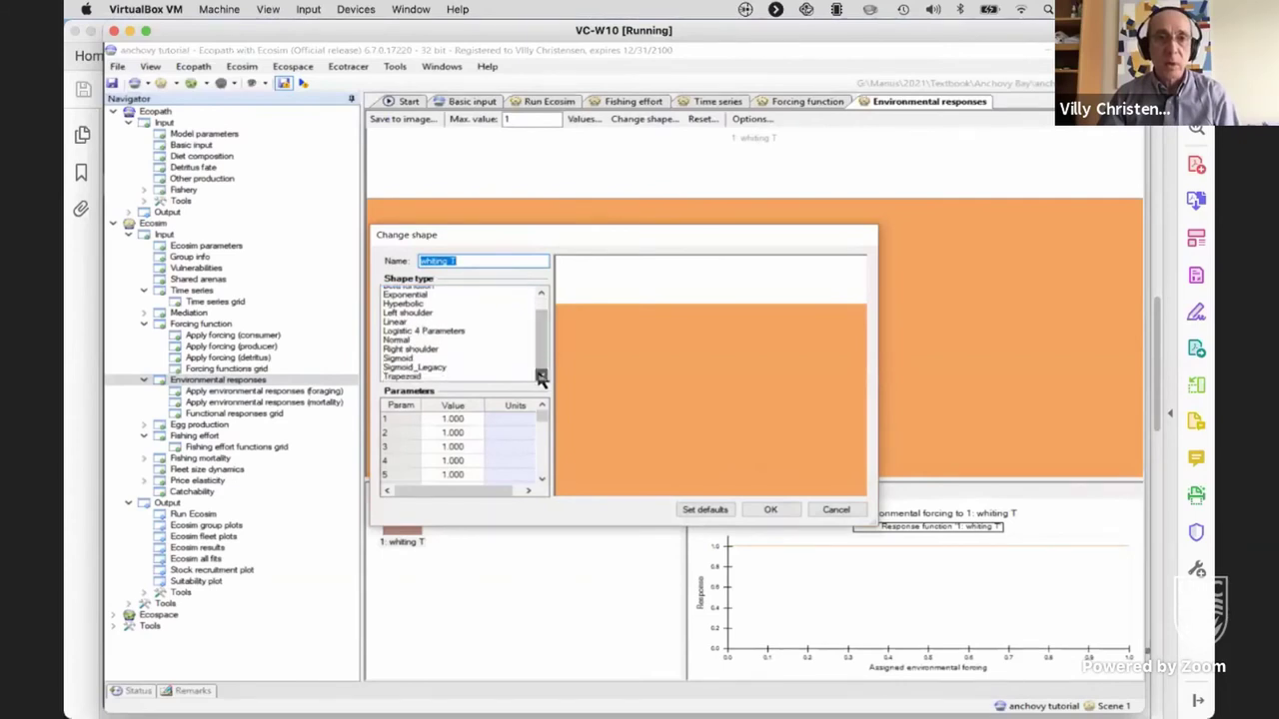
{"action": "left_click", "coordinate": [409, 373]}
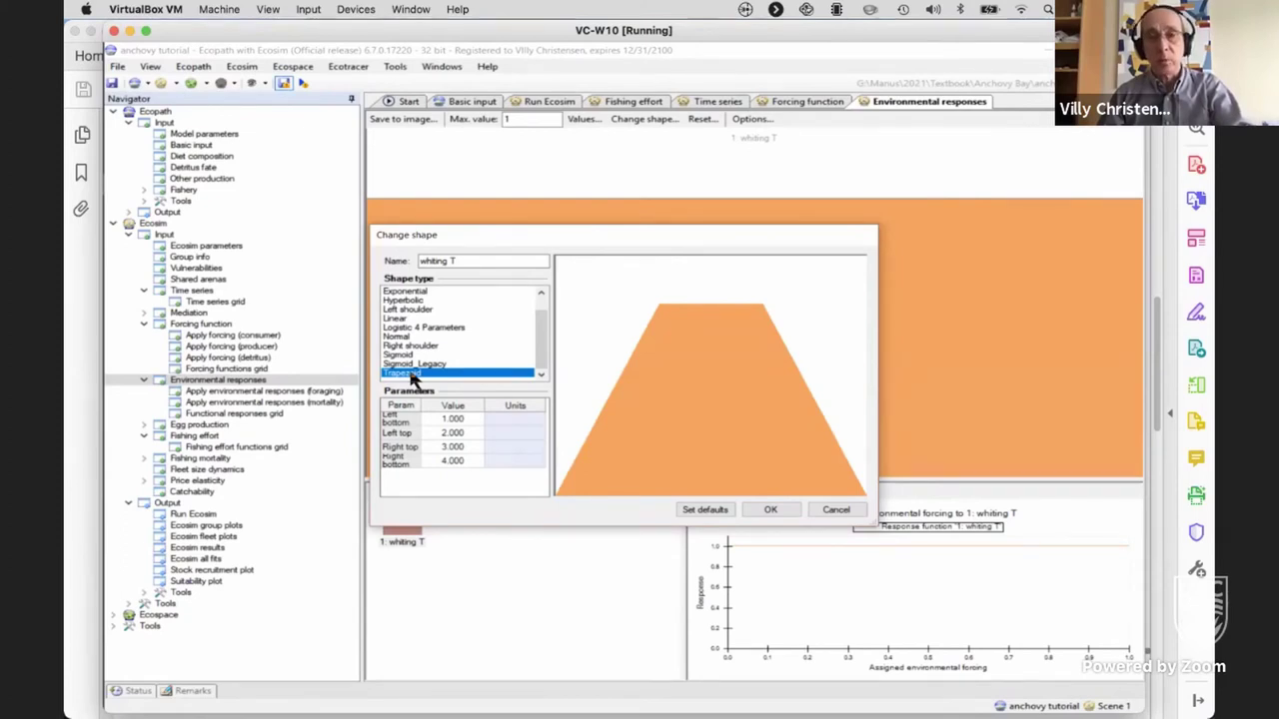
- Switch to the environmental forcing tutorial PDF and read the instructions for assigning the response and defining its trapezoid values
{"action": "key", "text": "super+Tab"}
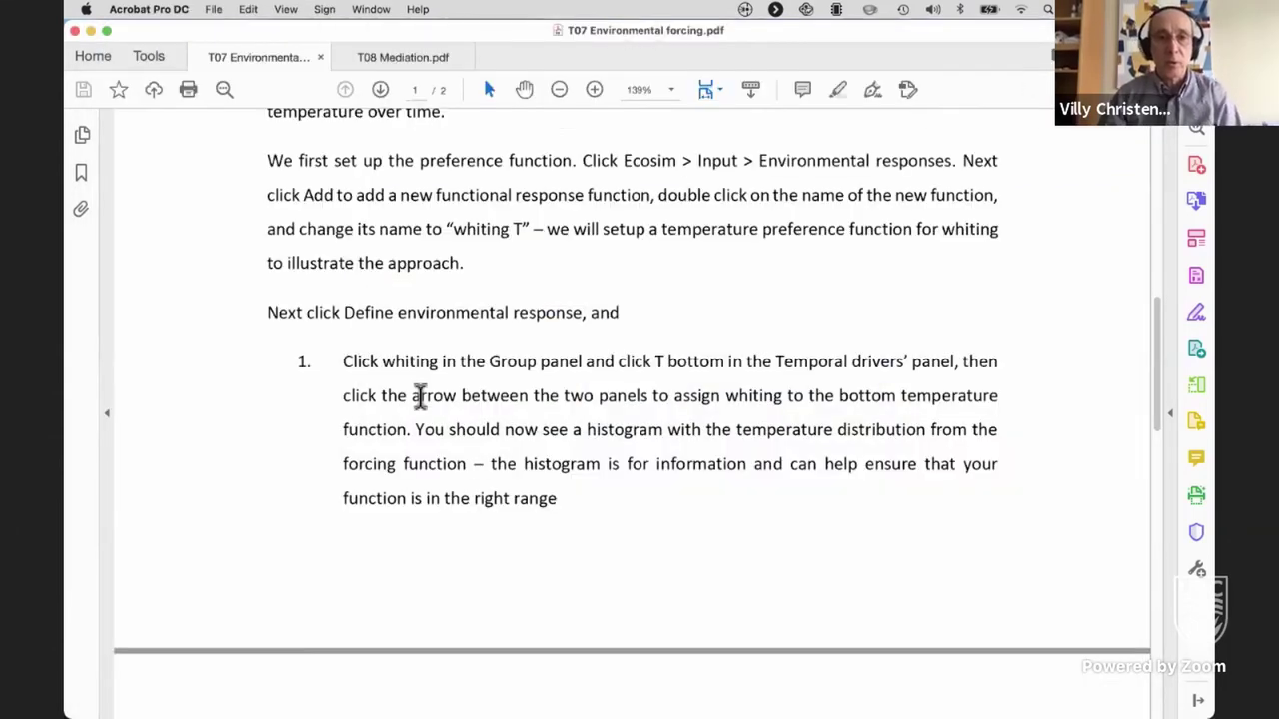
{"action": "scroll", "coordinate": [419, 396], "scroll_direction": "down", "scroll_amount": 1}
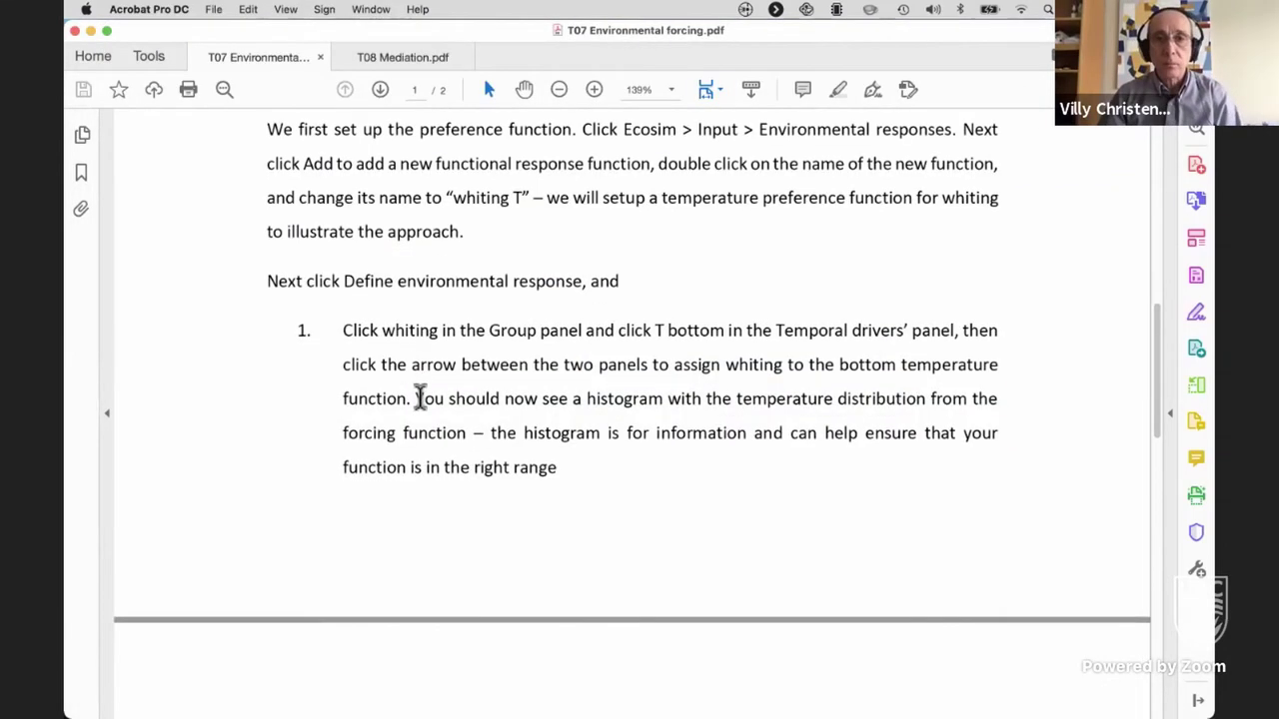
{"action": "scroll", "coordinate": [420, 397], "scroll_direction": "up", "scroll_amount": 1}
{"action": "scroll", "coordinate": [419, 396], "scroll_direction": "up", "scroll_amount": 2}
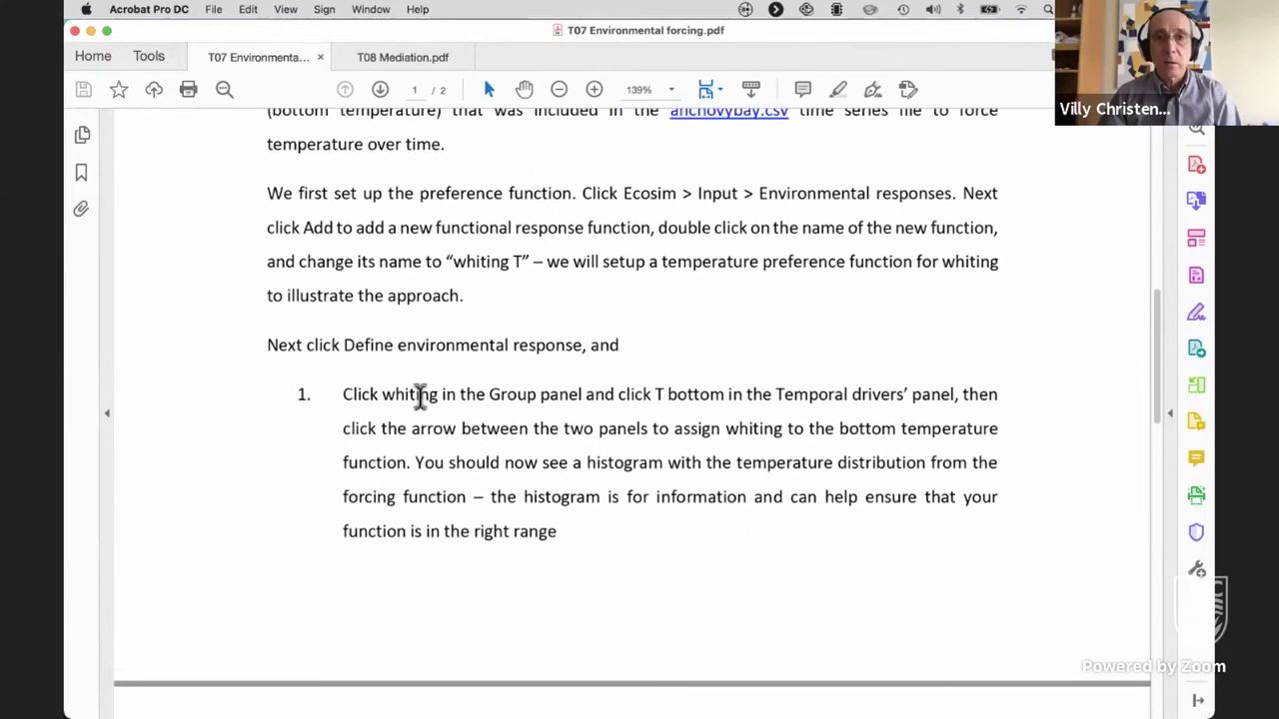
{"action": "scroll", "coordinate": [420, 397], "scroll_direction": "up", "scroll_amount": 1}
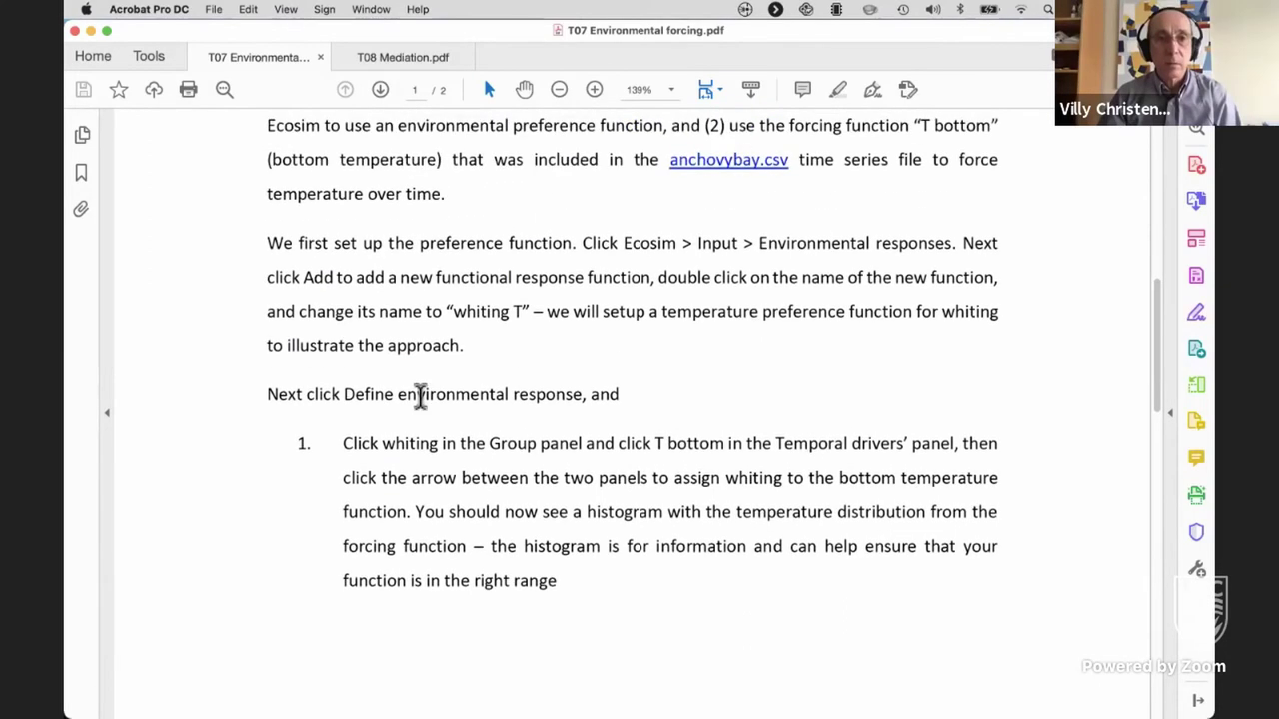
{"action": "scroll", "coordinate": [420, 396], "scroll_direction": "down", "scroll_amount": 2}
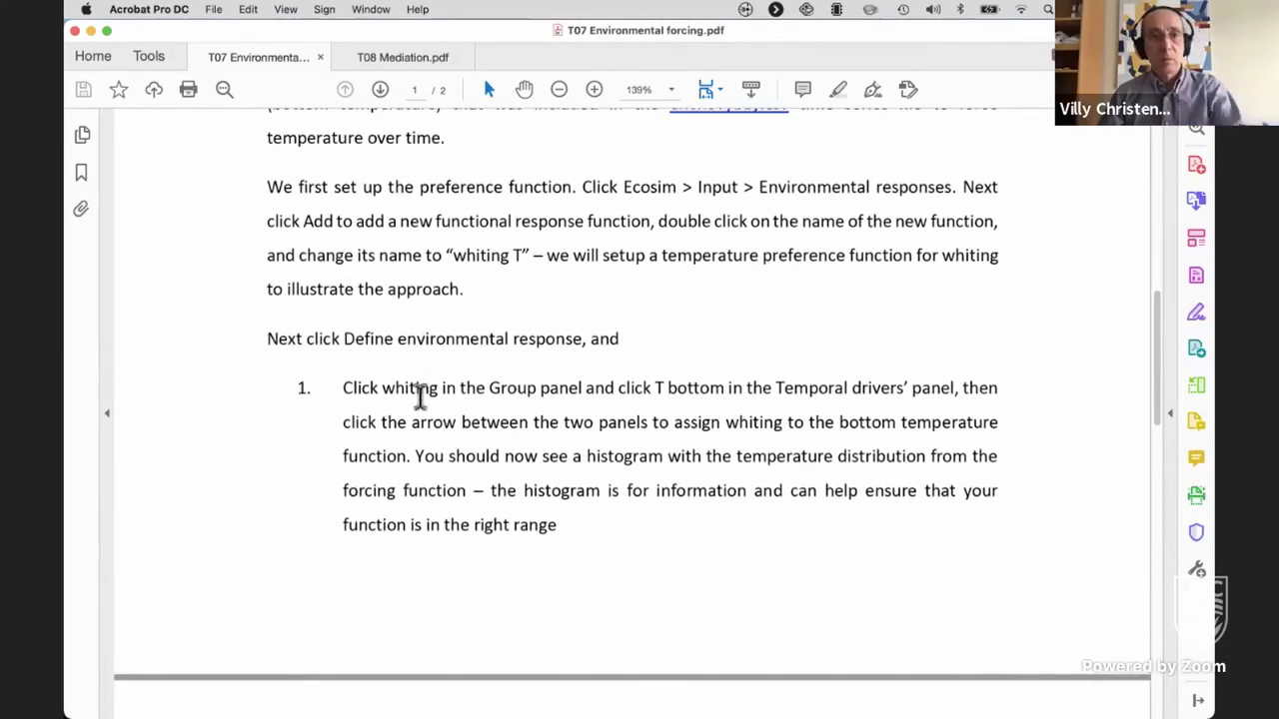
{"action": "scroll", "coordinate": [419, 397], "scroll_direction": "up", "scroll_amount": 3}
{"action": "scroll", "coordinate": [420, 396], "scroll_direction": "down", "scroll_amount": 3}
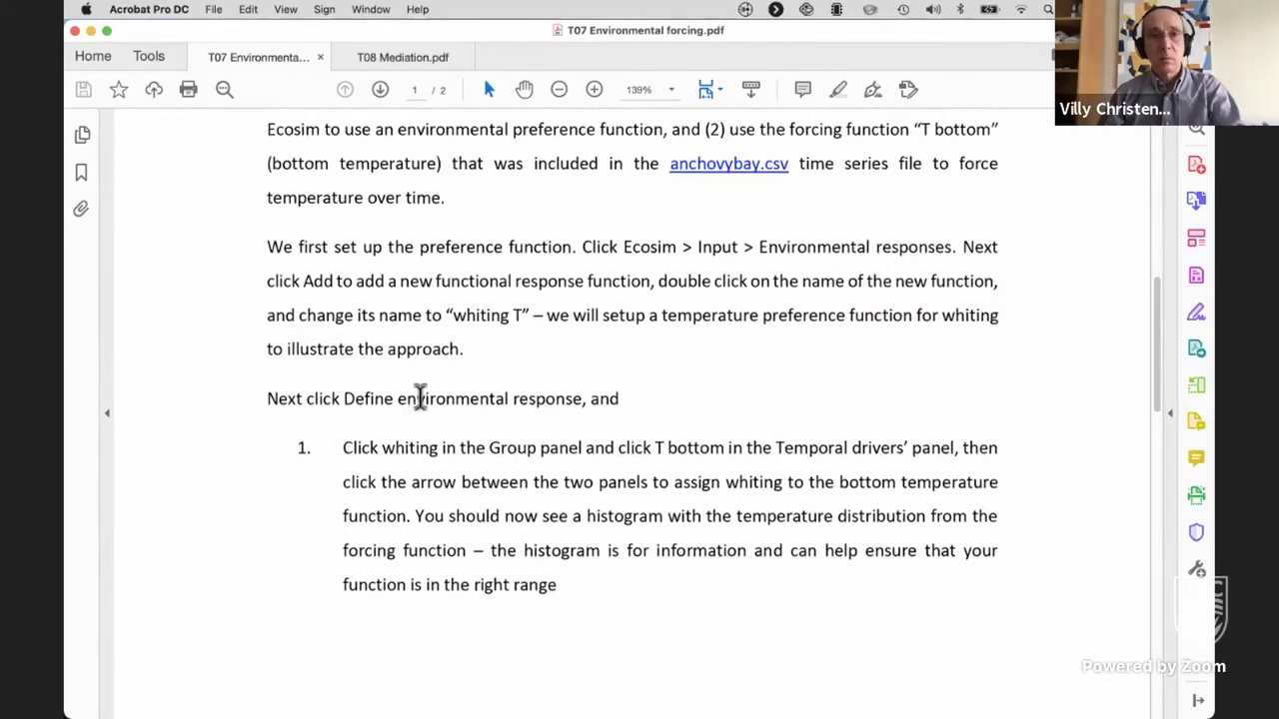
{"action": "scroll", "coordinate": [420, 394], "scroll_direction": "down", "scroll_amount": 3}
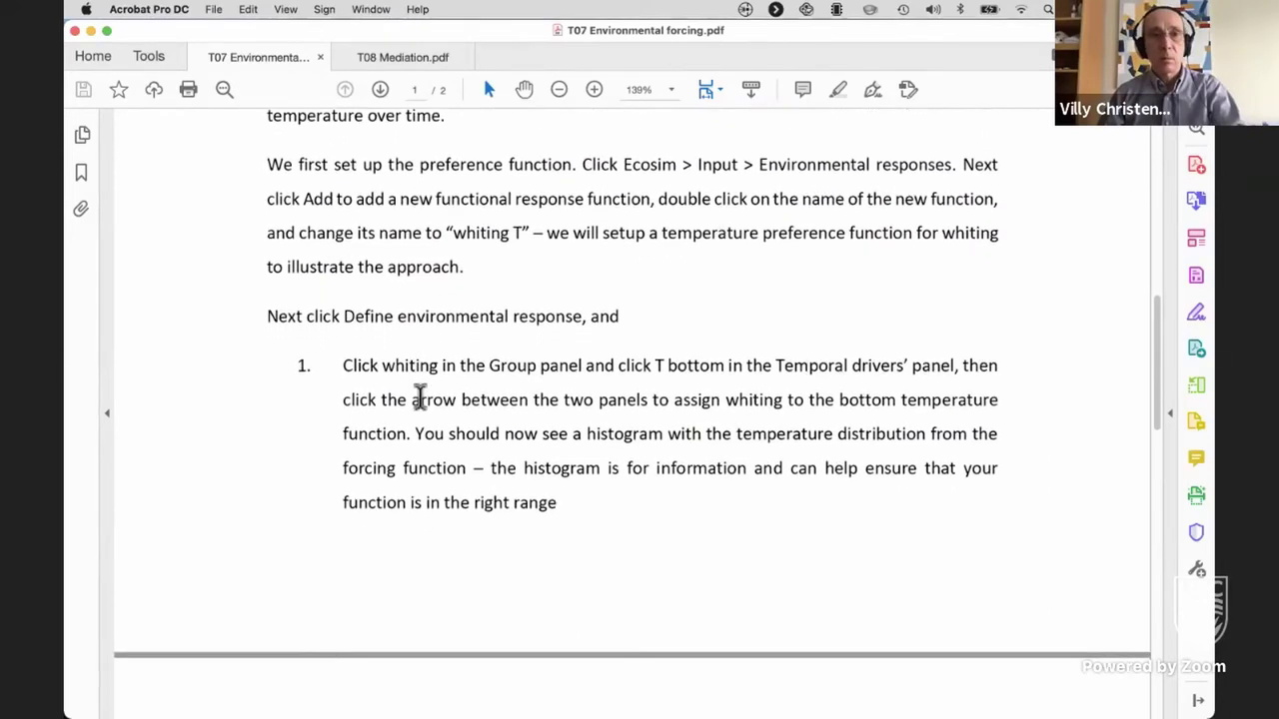
{"action": "scroll", "coordinate": [419, 396], "scroll_direction": "down", "scroll_amount": 10}
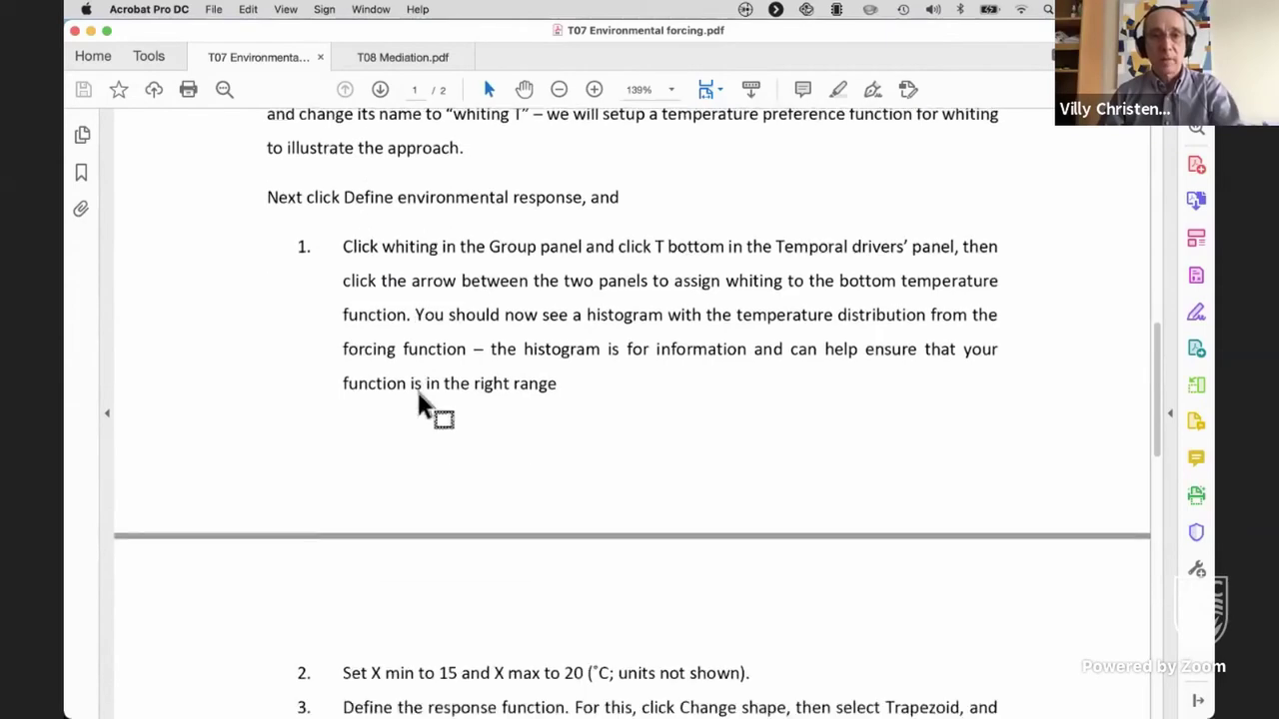
{"action": "scroll", "coordinate": [420, 399], "scroll_direction": "up", "scroll_amount": 15}
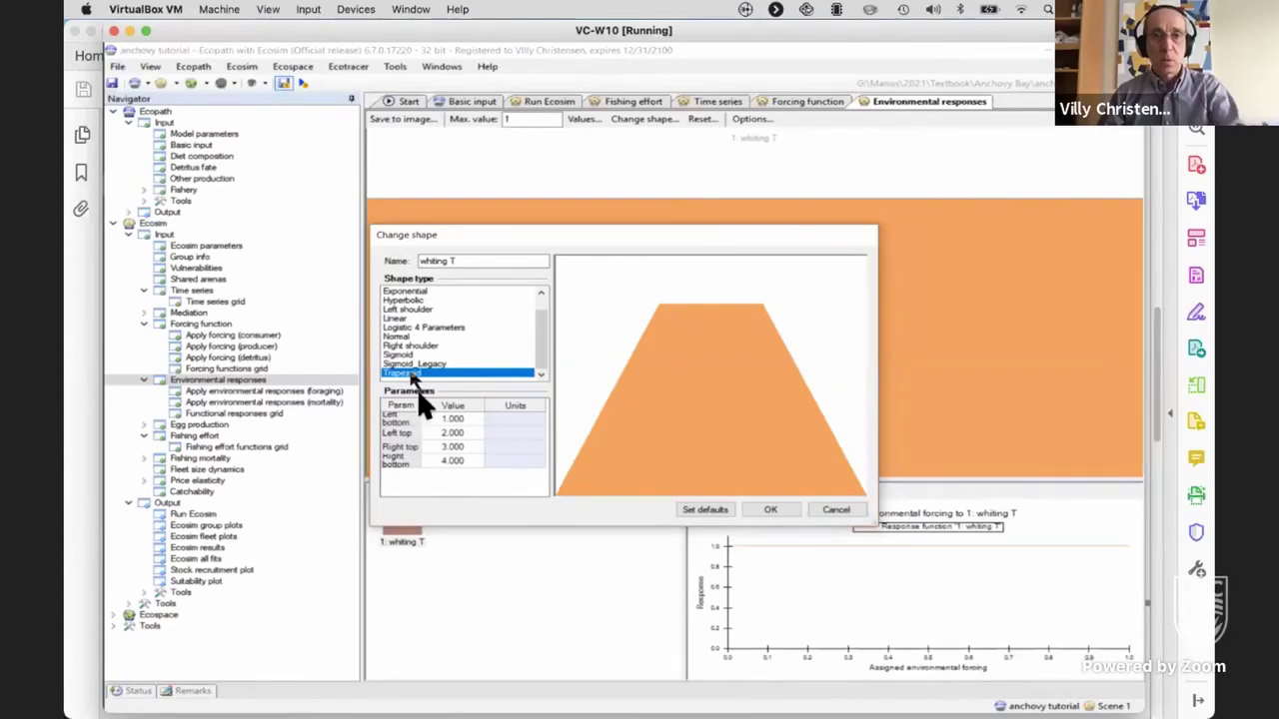
{"action": "key", "text": "super+Tab"}
{"action": "scroll", "coordinate": [548, 471], "scroll_direction": "down", "scroll_amount": 3}
{"action": "scroll", "coordinate": [547, 471], "scroll_direction": "down", "scroll_amount": 3}
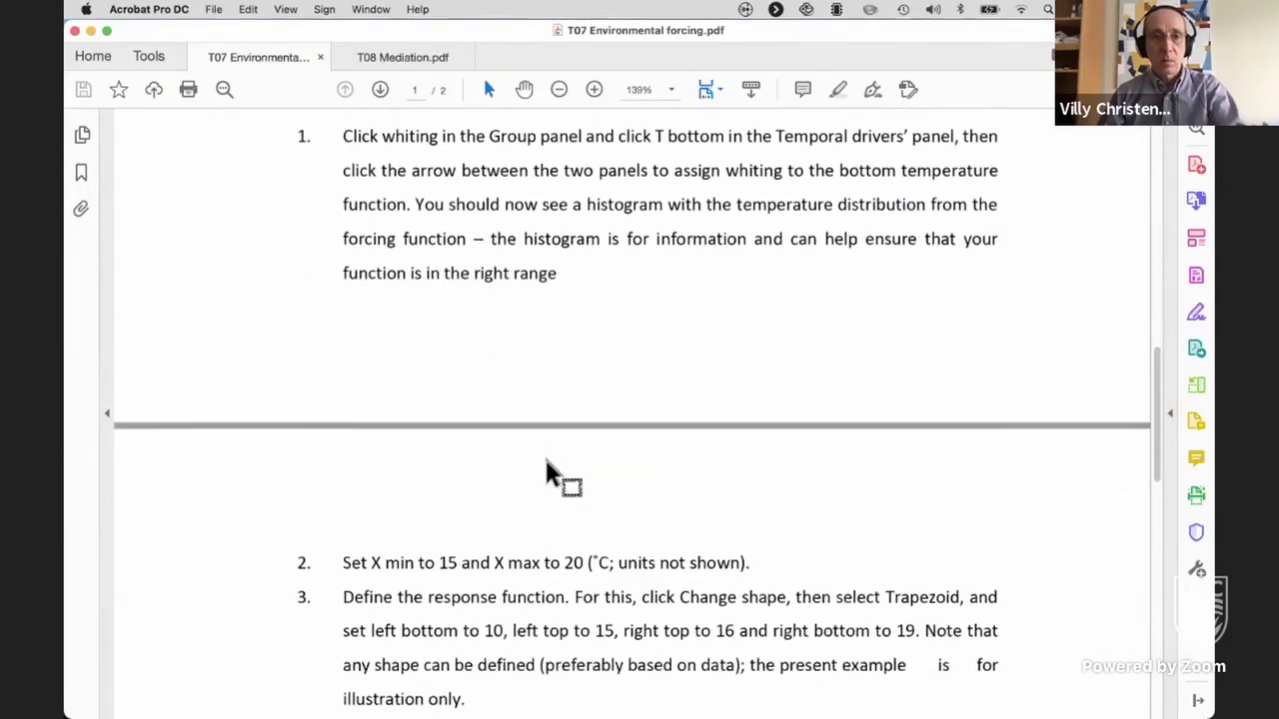
{"action": "key", "text": "super+Tab"}
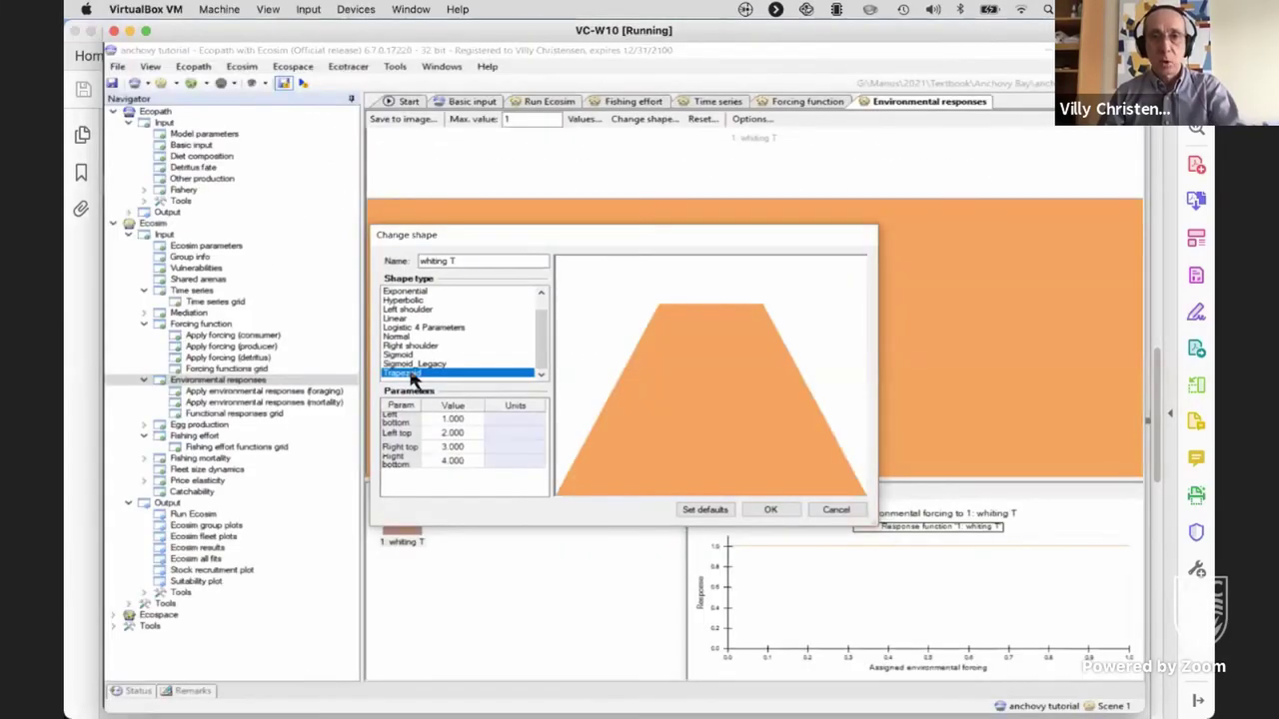
- Set the whiting T trapezoid to left bottom 10, left top 15, right top 16 and right bottom 19, and apply the shape
{"action": "left_click", "coordinate": [458, 417]}
{"action": "key", "text": "super+Tab"}
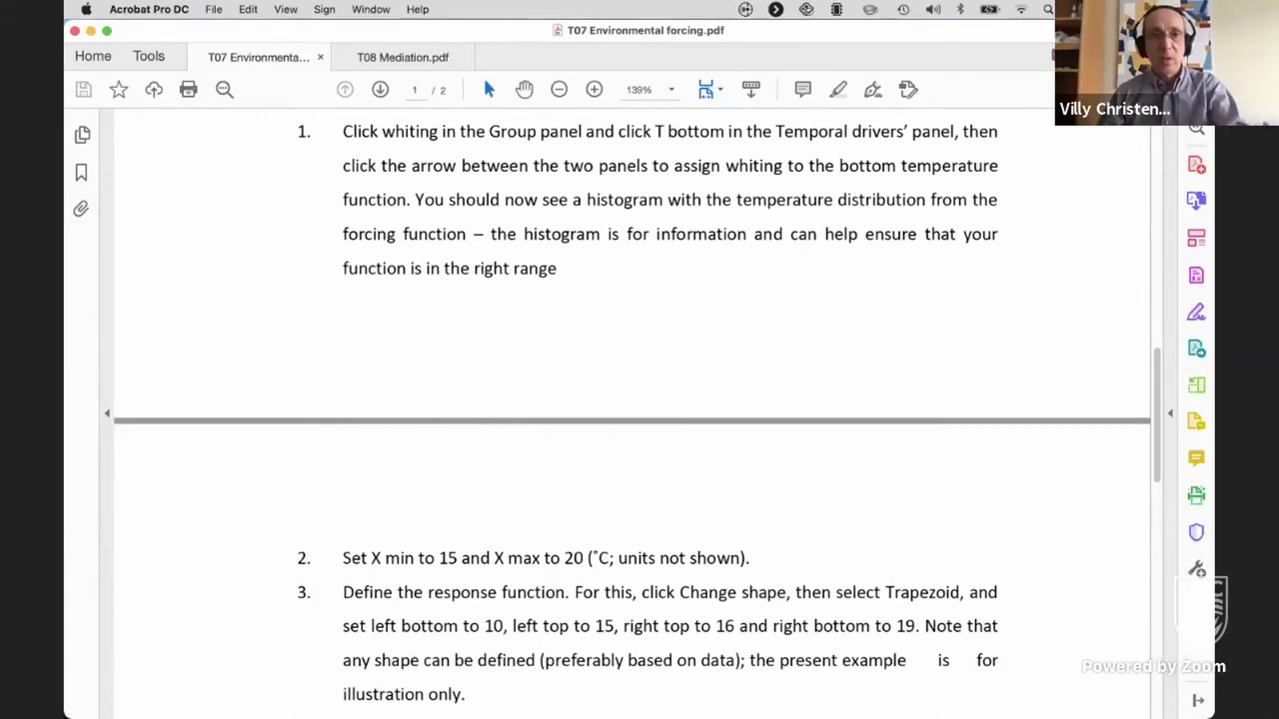
{"action": "key", "text": "super+Tab"}
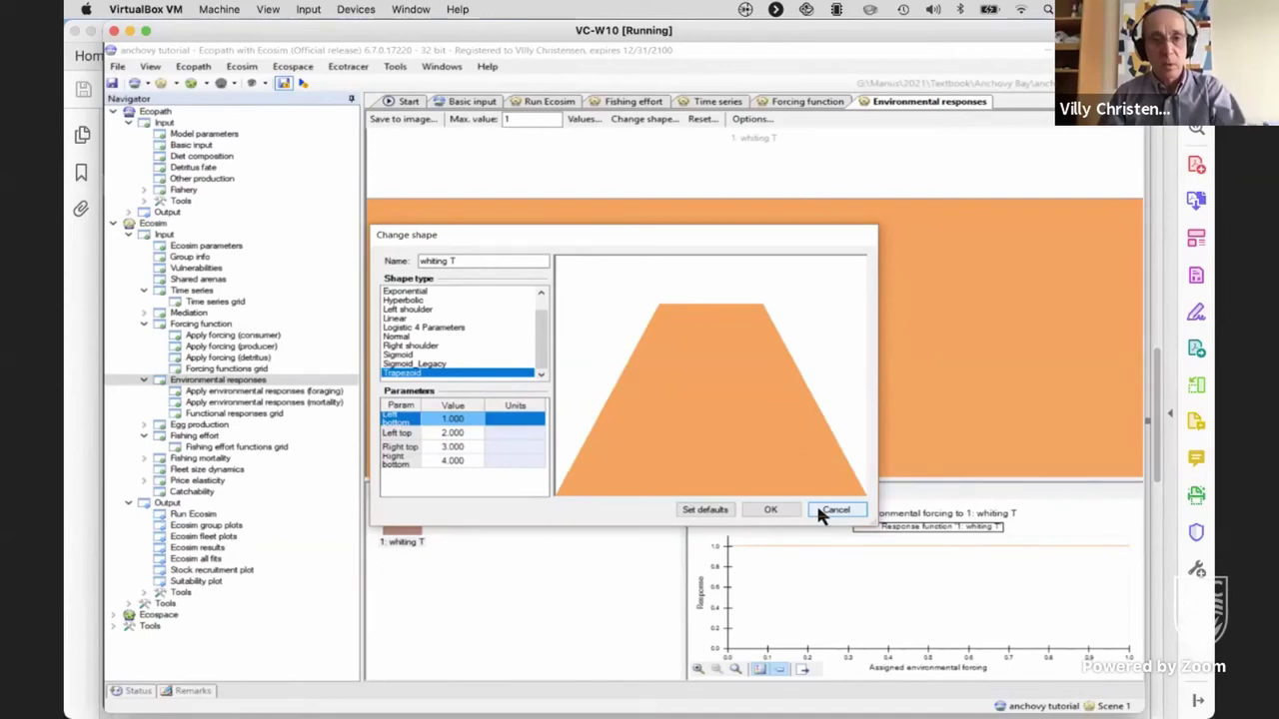
{"action": "key", "text": "super+Tab"}
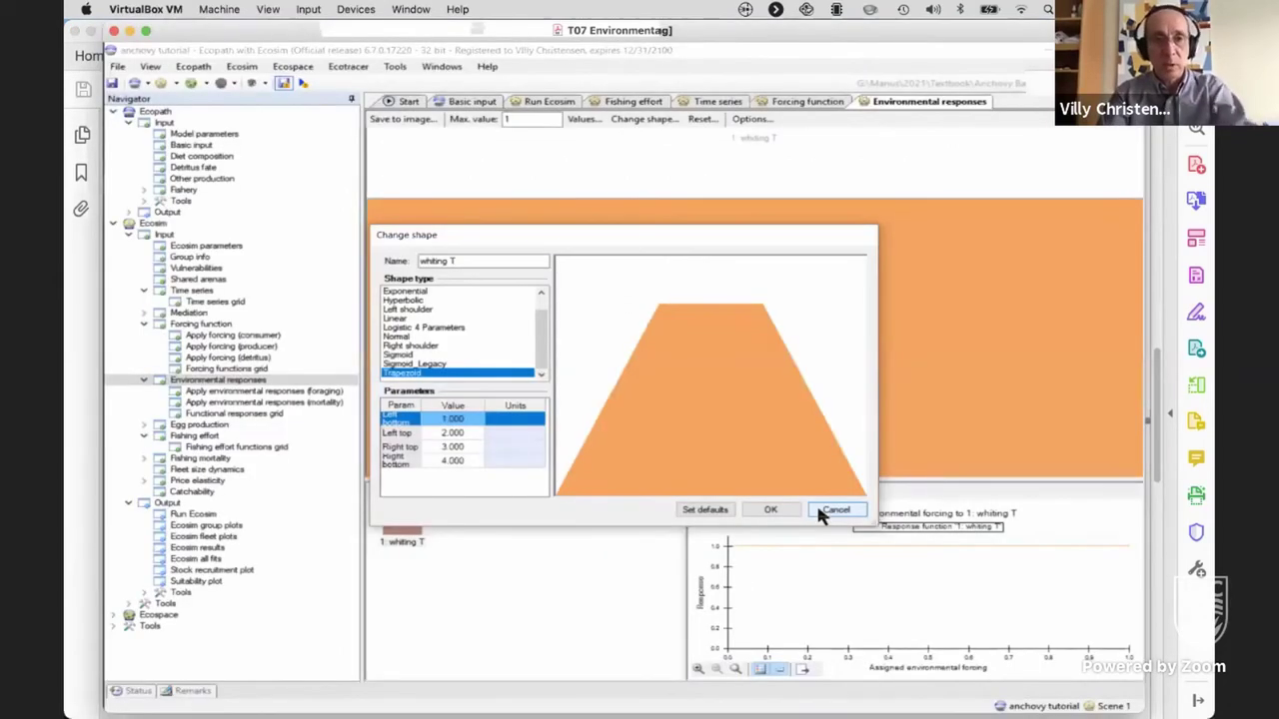
{"action": "type", "text": "10"}
{"action": "key", "text": "Return"}
{"action": "type", "text": "15"}
{"action": "key", "text": "Return"}
{"action": "type", "text": "16"}
{"action": "key", "text": "Return"}
{"action": "type", "text": "19"}
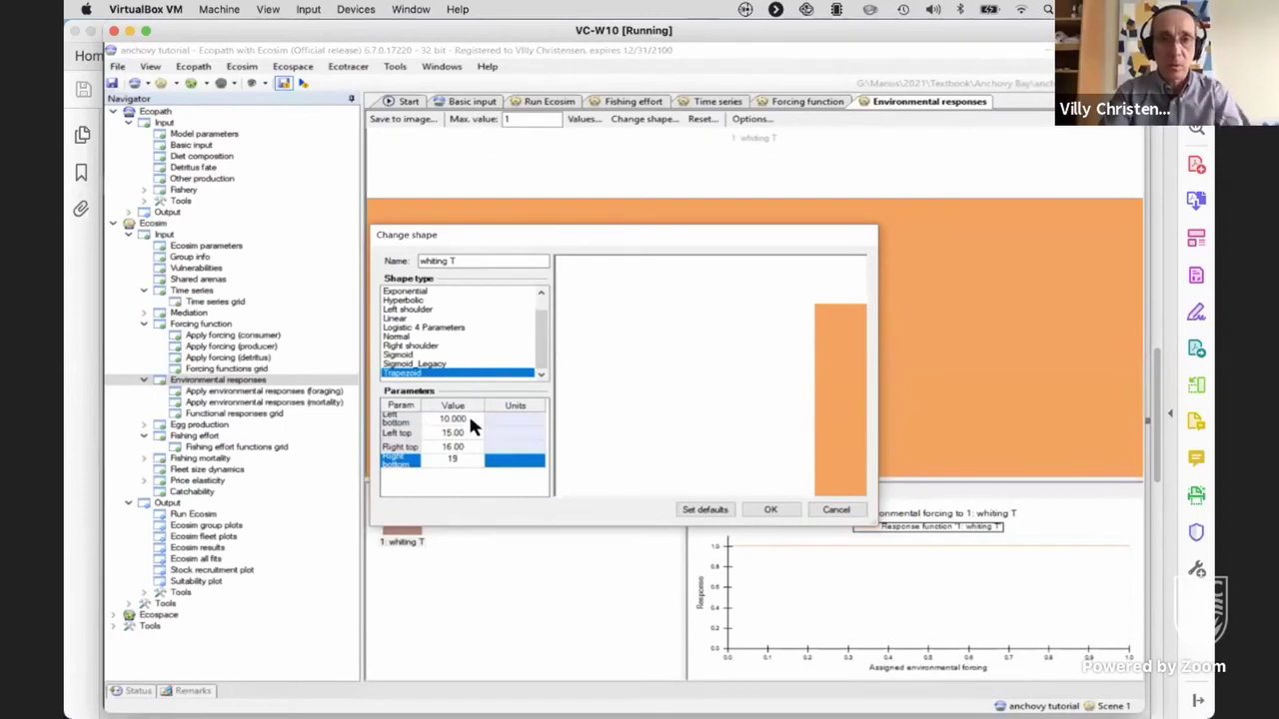
{"action": "left_click", "coordinate": [469, 418]}
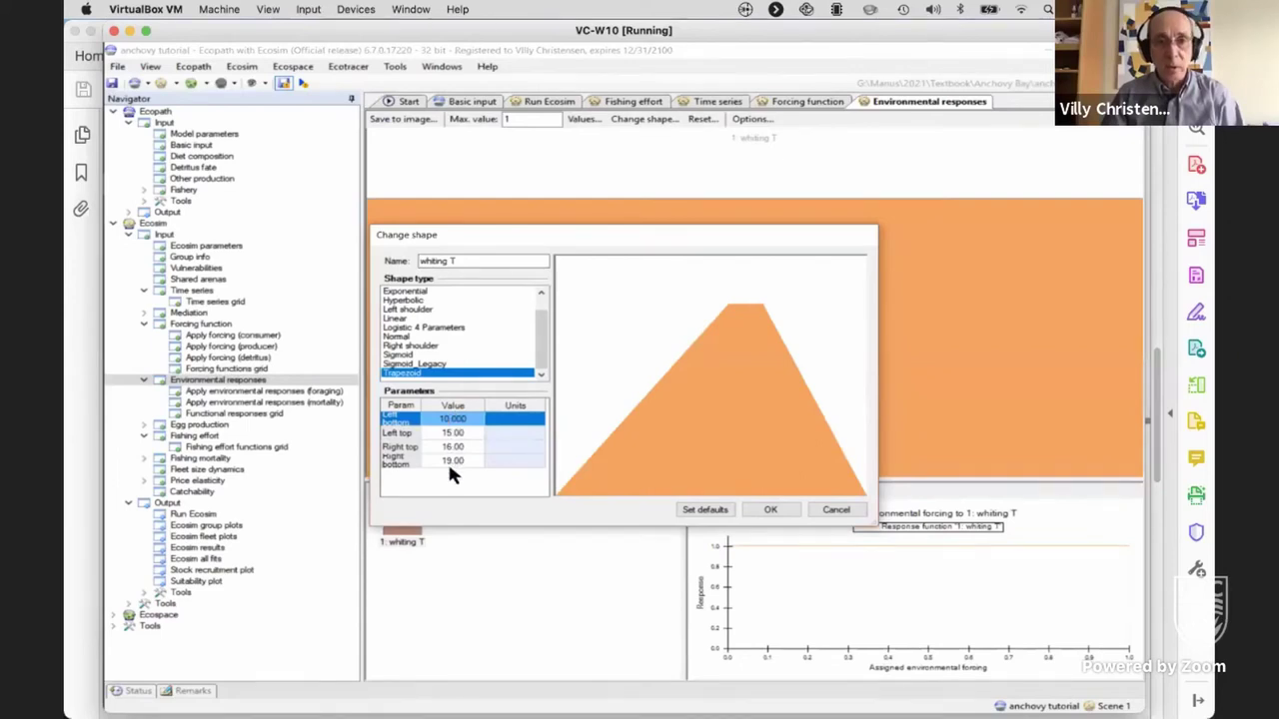
{"action": "left_click", "coordinate": [769, 510]}
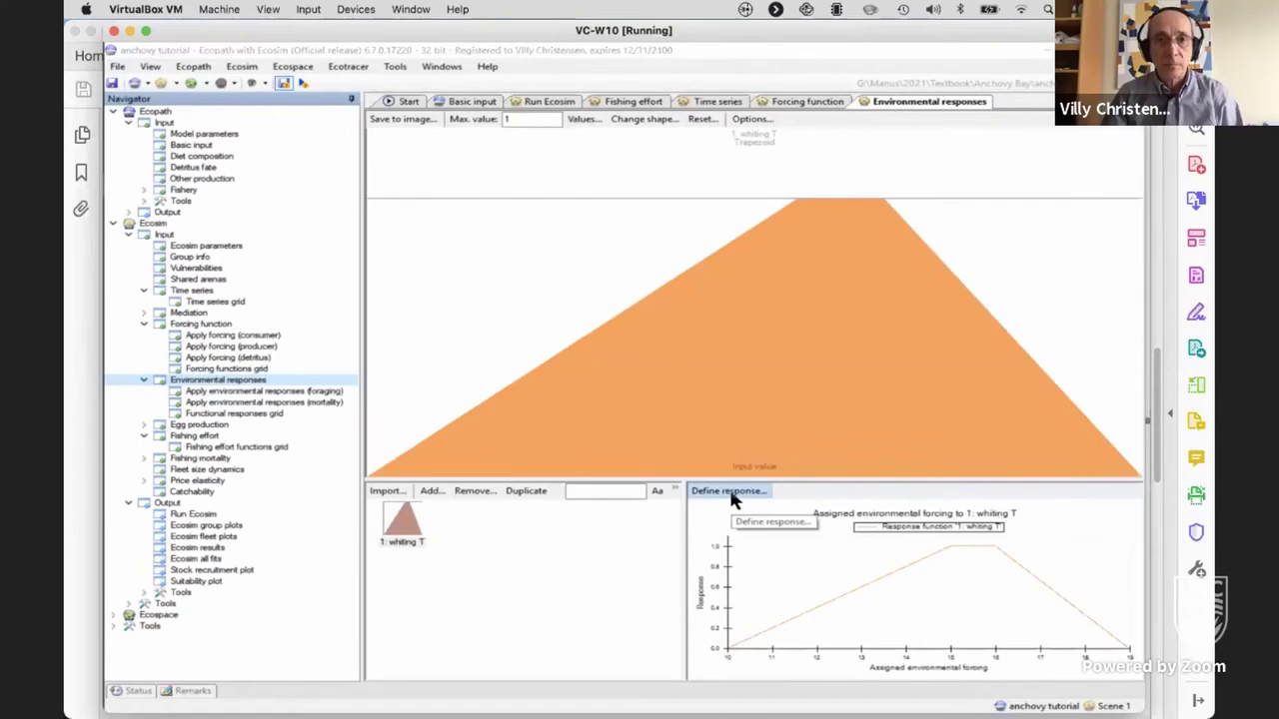
- Examine the whiting T response function against the bottom T driver histogram, without assigning a group
{"action": "left_click", "coordinate": [731, 492]}
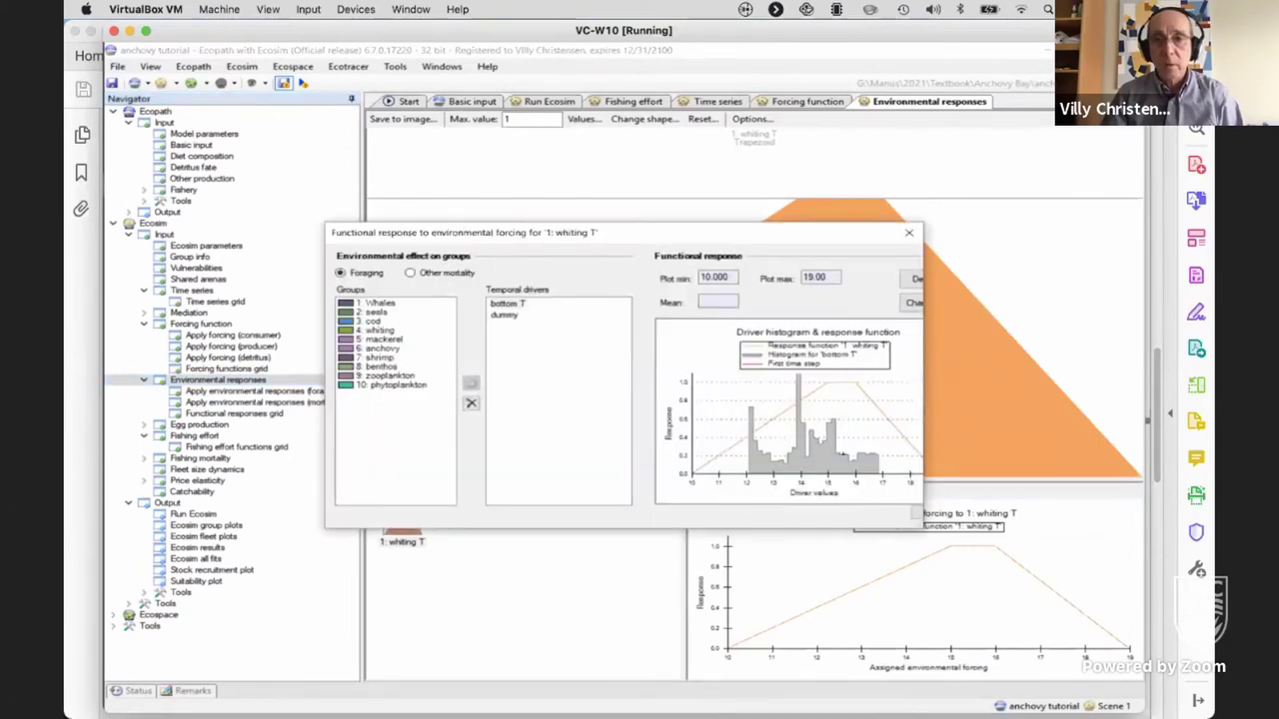
{"action": "left_click_drag", "start_coordinate": [921, 526], "coordinate": [1014, 529]}
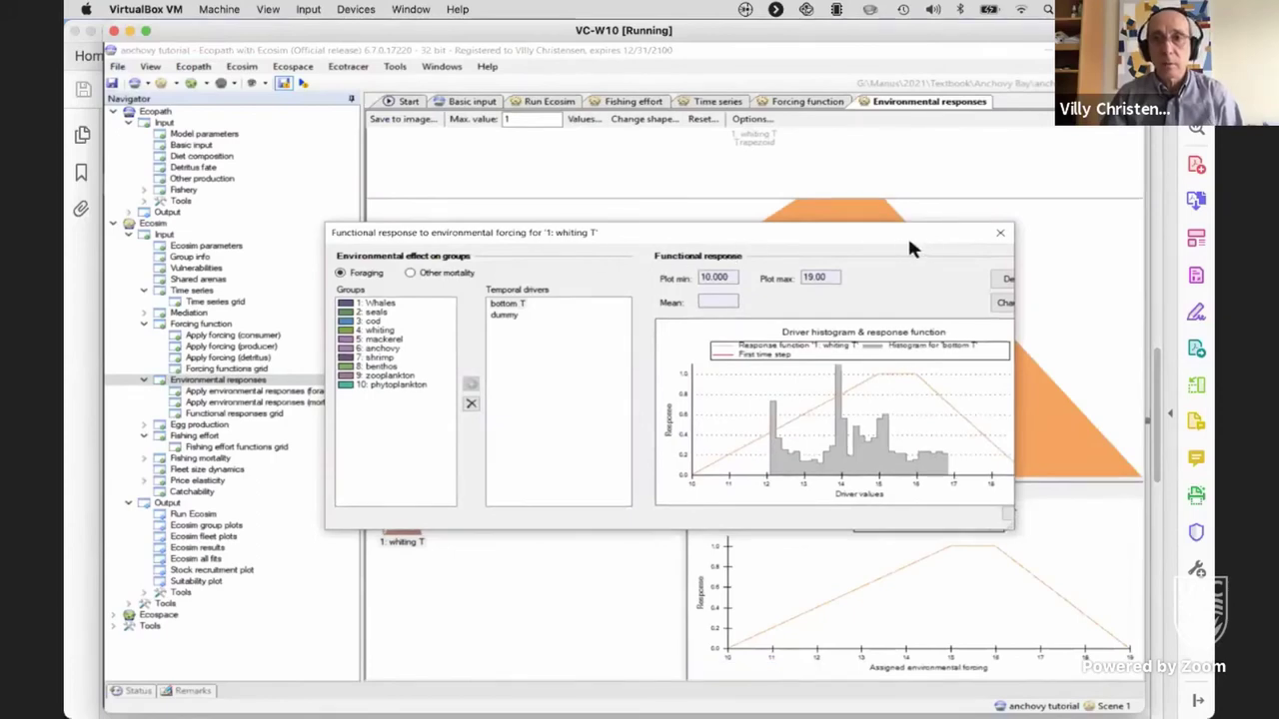
{"action": "left_click", "coordinate": [999, 233]}
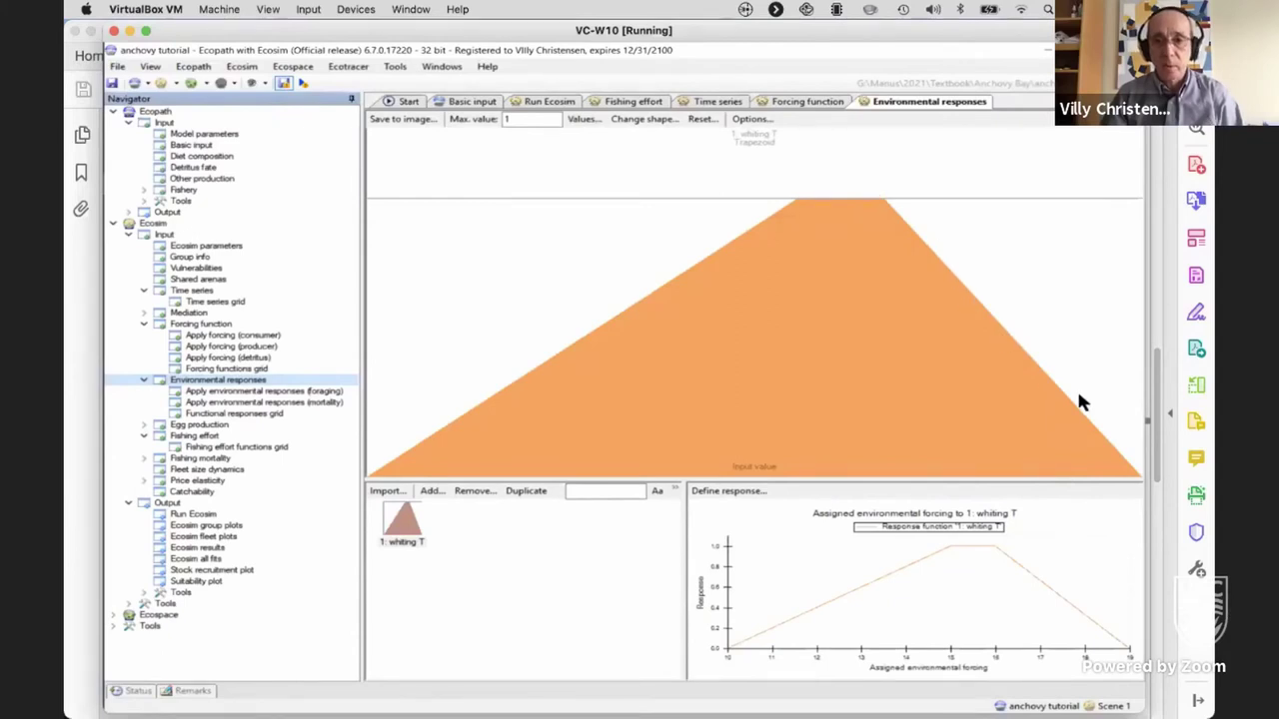
{"action": "mouse_move", "coordinate": [744, 664]}
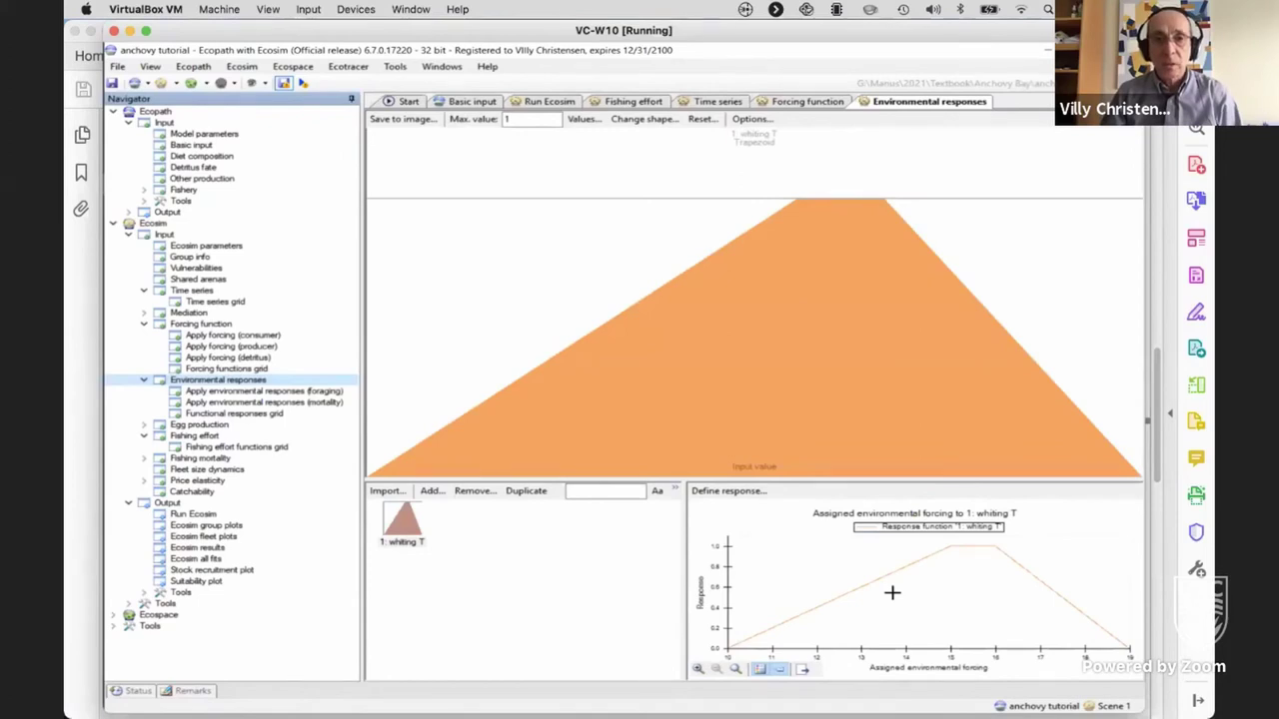
- Assign the whiting group to the bottom T temporal driver as a foraging effect of the whiting T response
{"action": "left_click", "coordinate": [730, 491]}
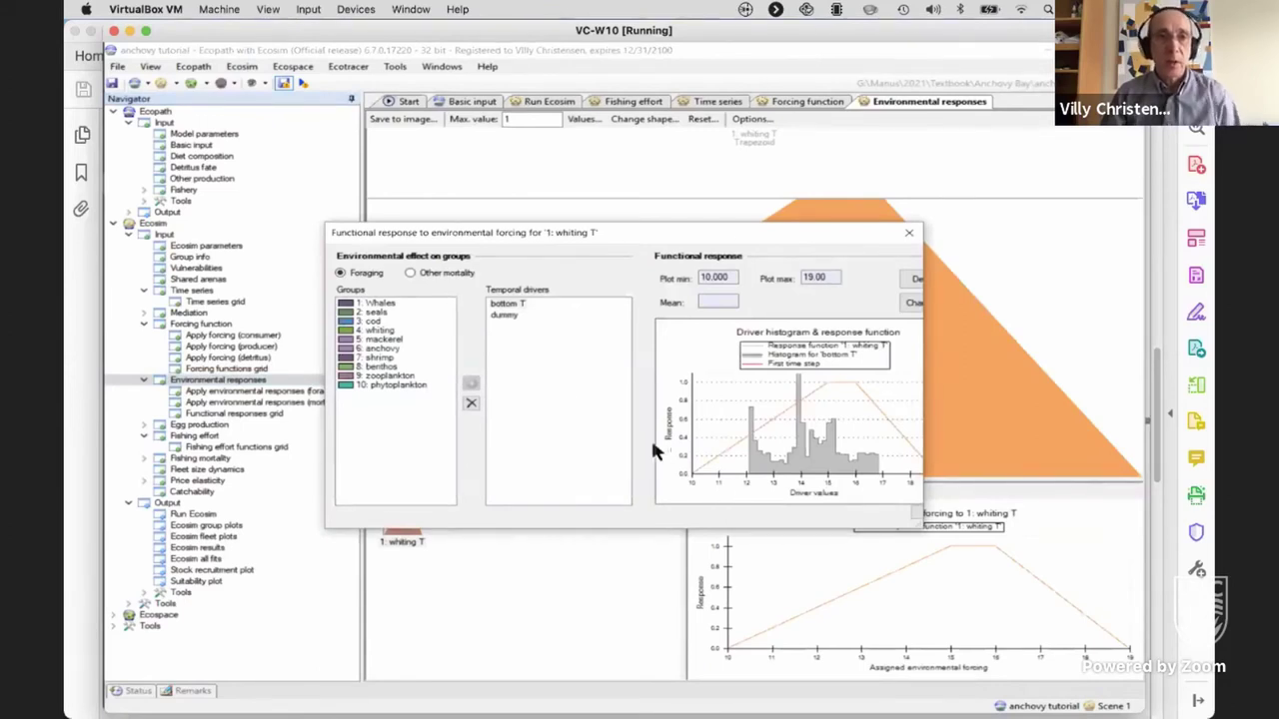
{"action": "left_click", "coordinate": [397, 331]}
{"action": "left_click", "coordinate": [504, 305]}
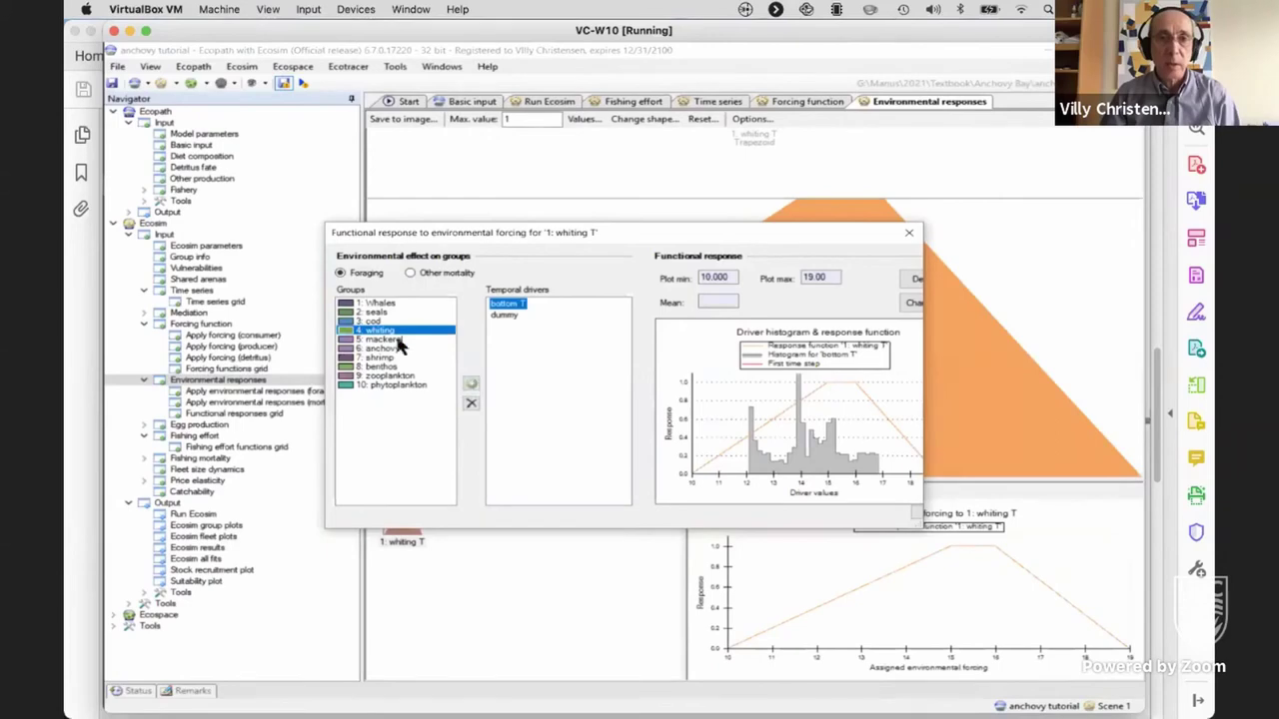
{"action": "left_click", "coordinate": [471, 387]}
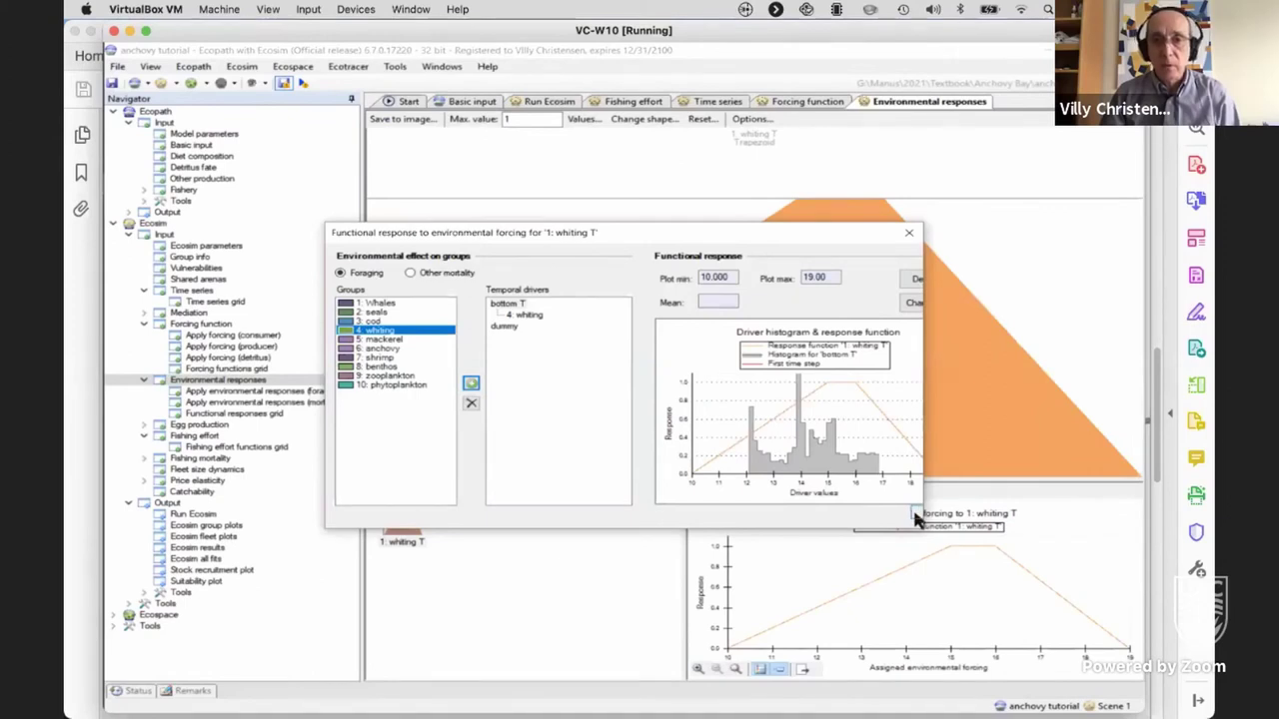
{"action": "left_click_drag", "start_coordinate": [916, 518], "coordinate": [1004, 515]}
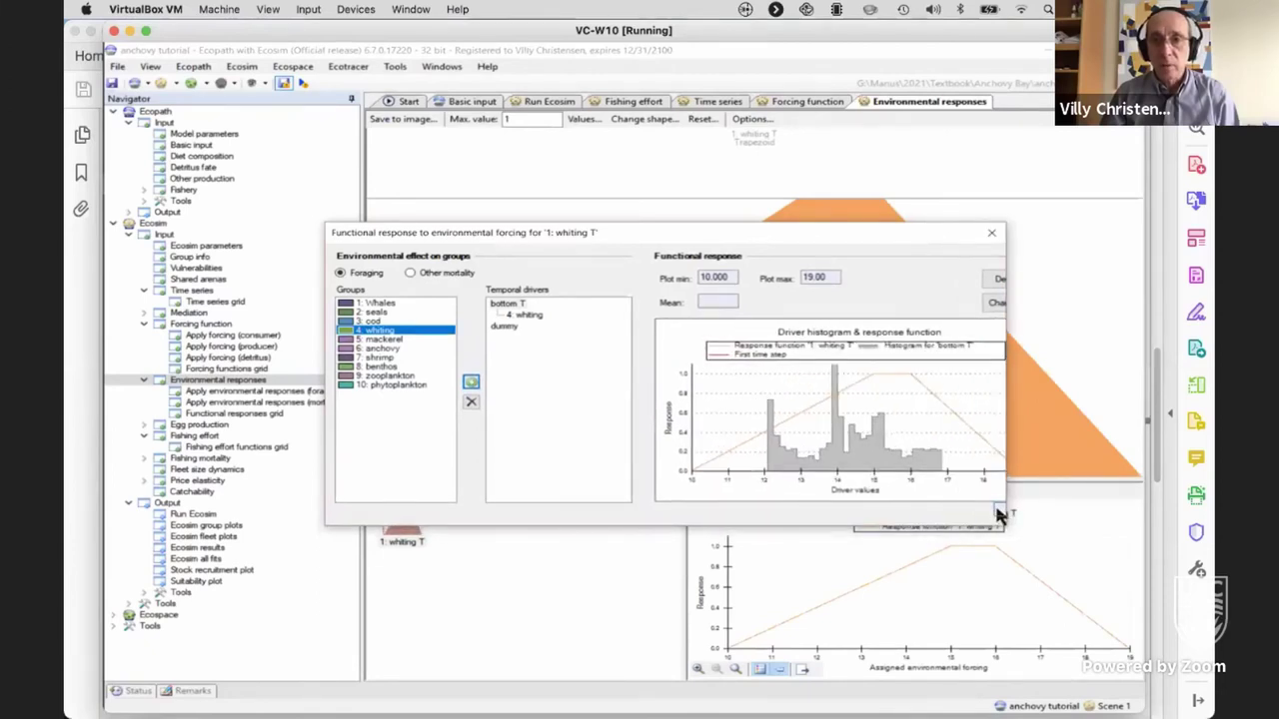
{"action": "key", "text": "Escape"}
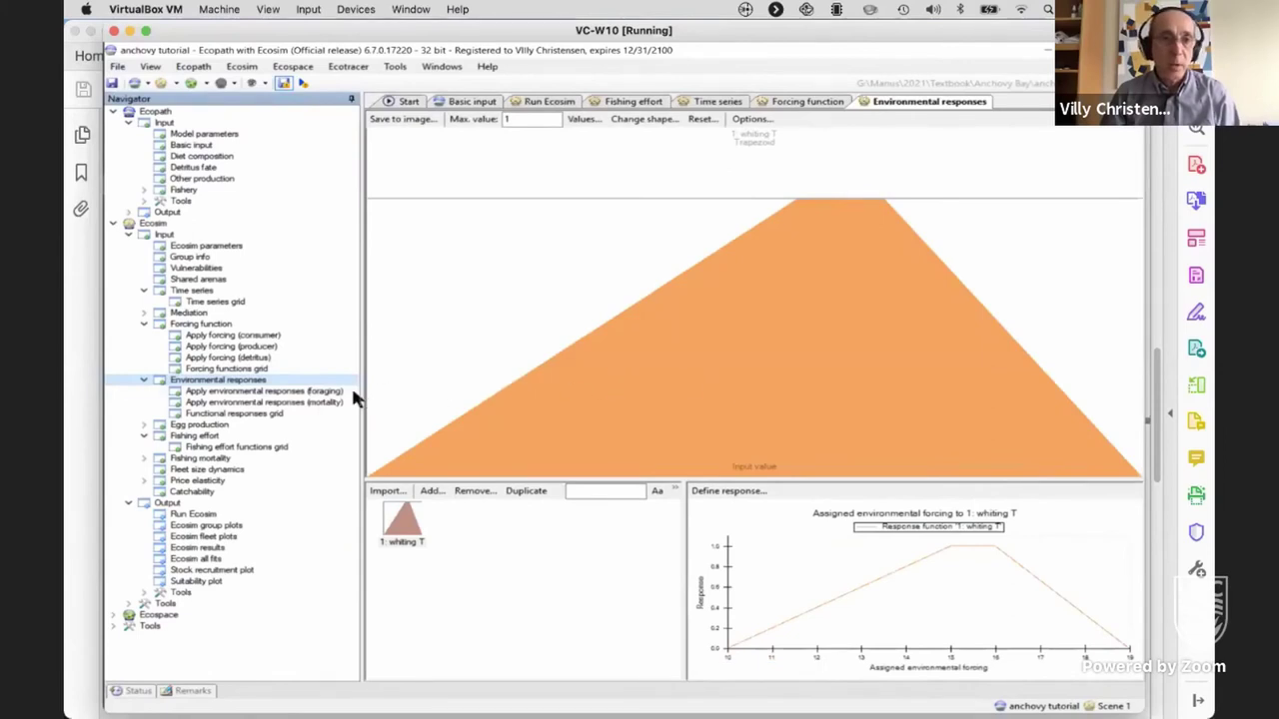
- Check the foraging response assigned to whiting for bottom T in the grid and its histogram with the response function
{"action": "left_click", "coordinate": [308, 394]}
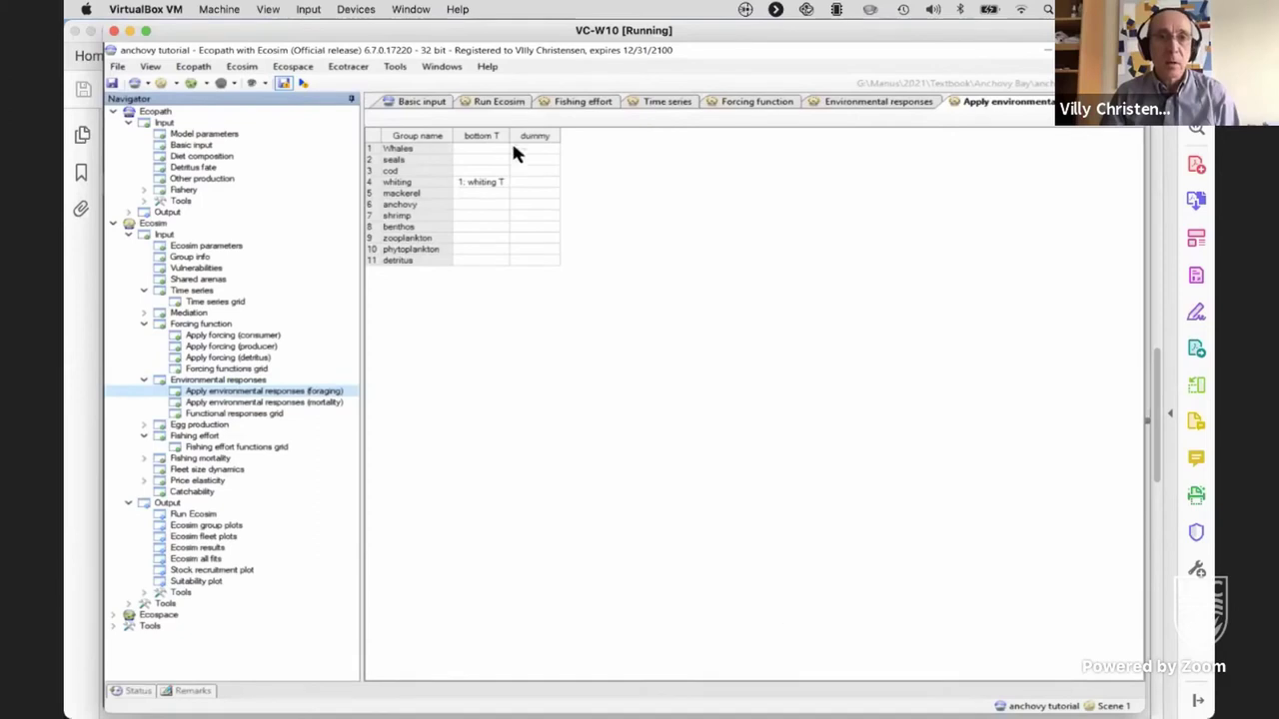
{"action": "double_click", "coordinate": [477, 185]}
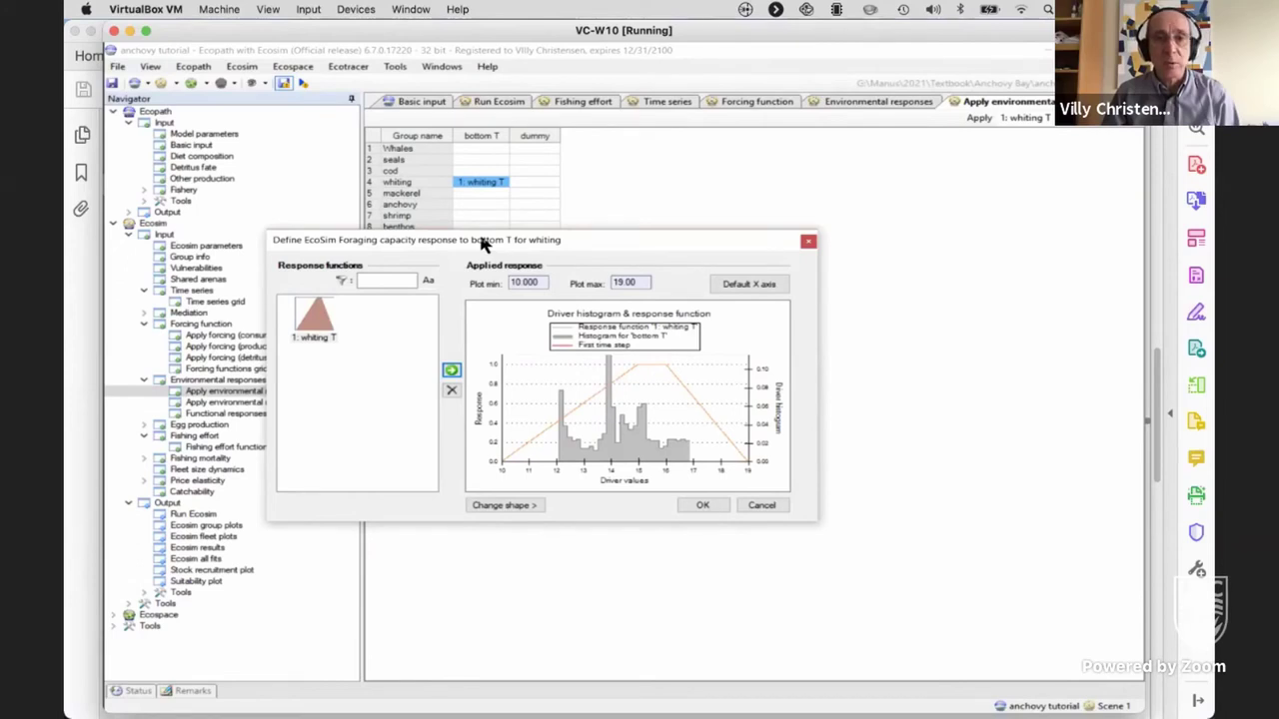
{"action": "left_click", "coordinate": [703, 507]}
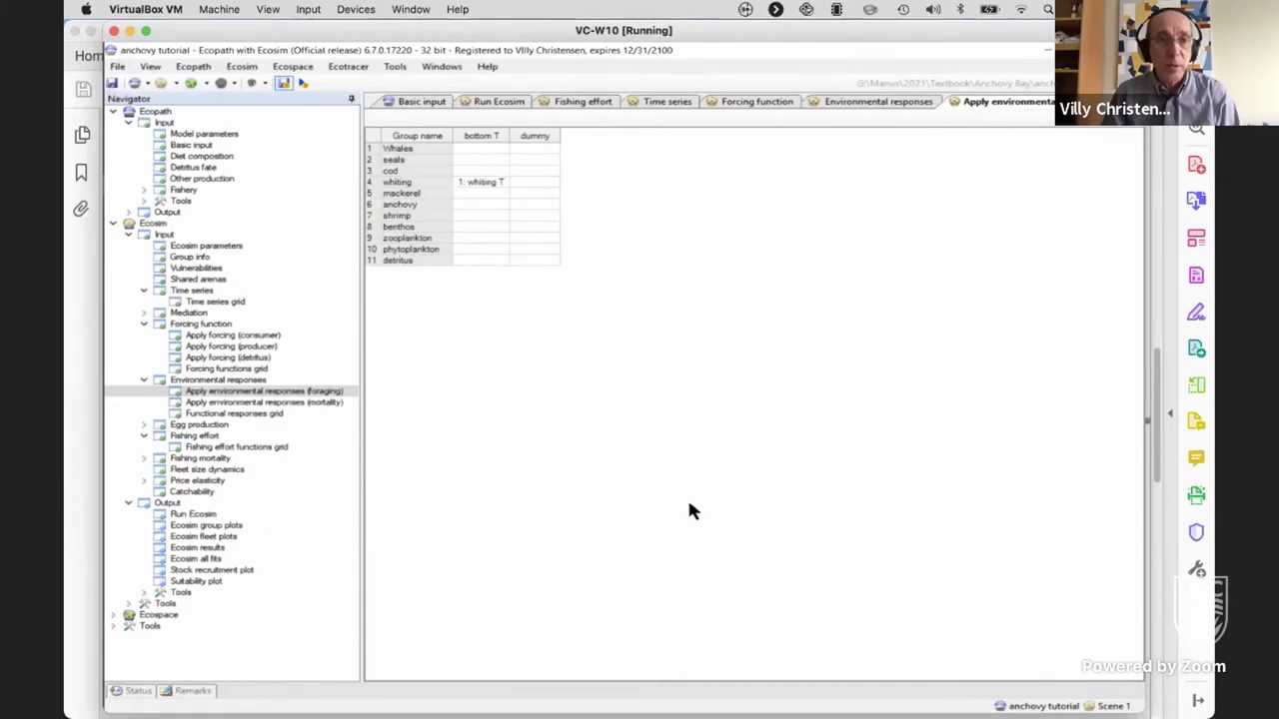
- Open the Ecosim run view and turn on showing multiple runs in the relative biomass plot
{"action": "left_click", "coordinate": [194, 515]}
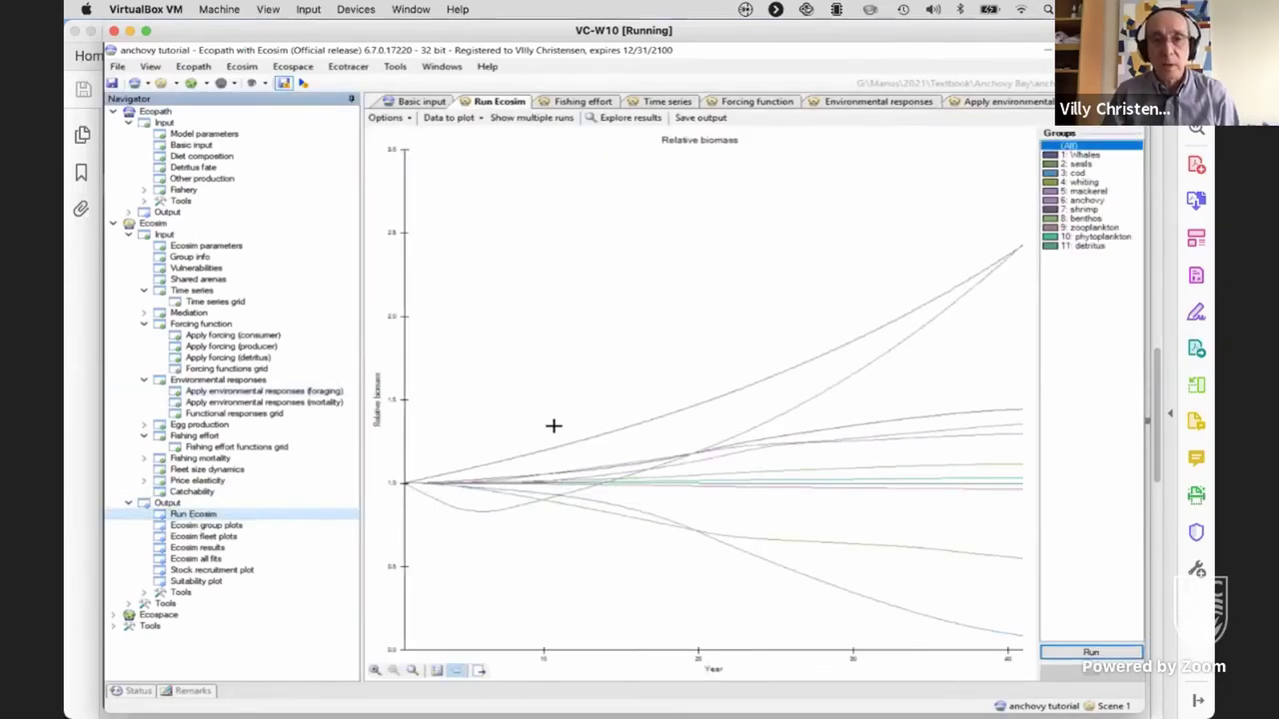
{"action": "left_click", "coordinate": [539, 120]}
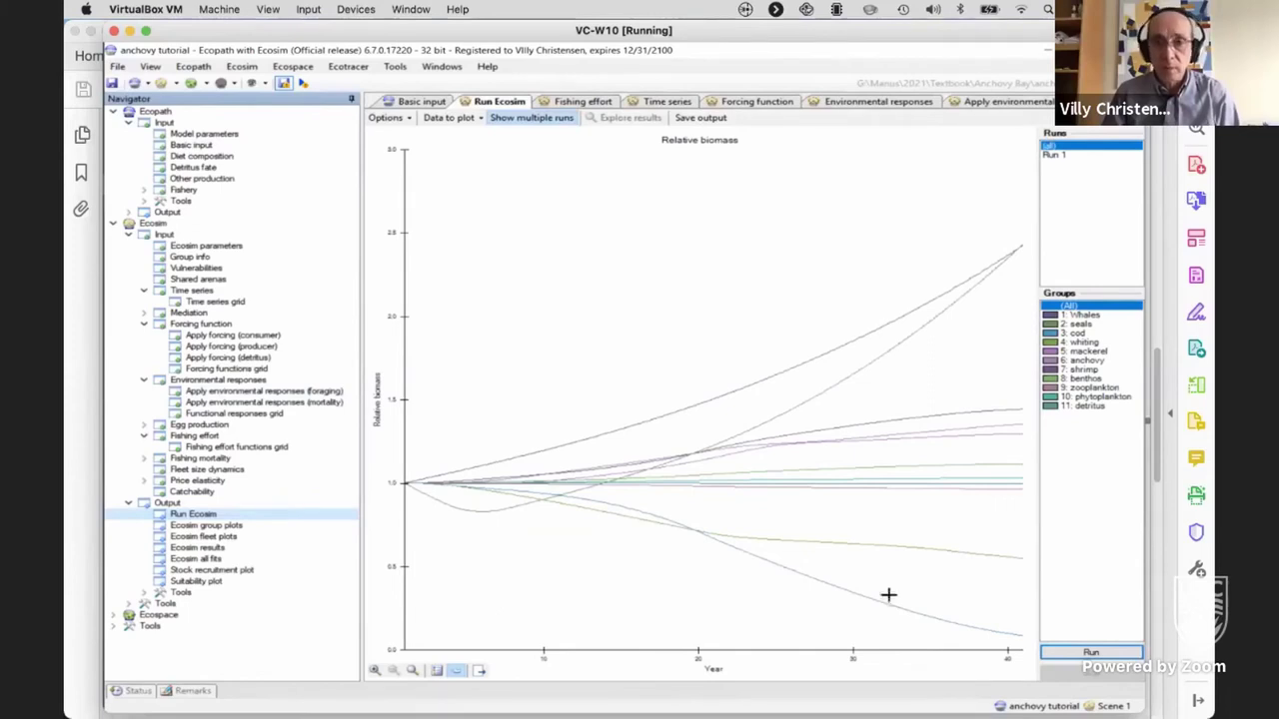
- Run Ecosim with the whiting temperature response applied and highlight whiting in the relative biomass plot
{"action": "left_click", "coordinate": [1091, 653]}
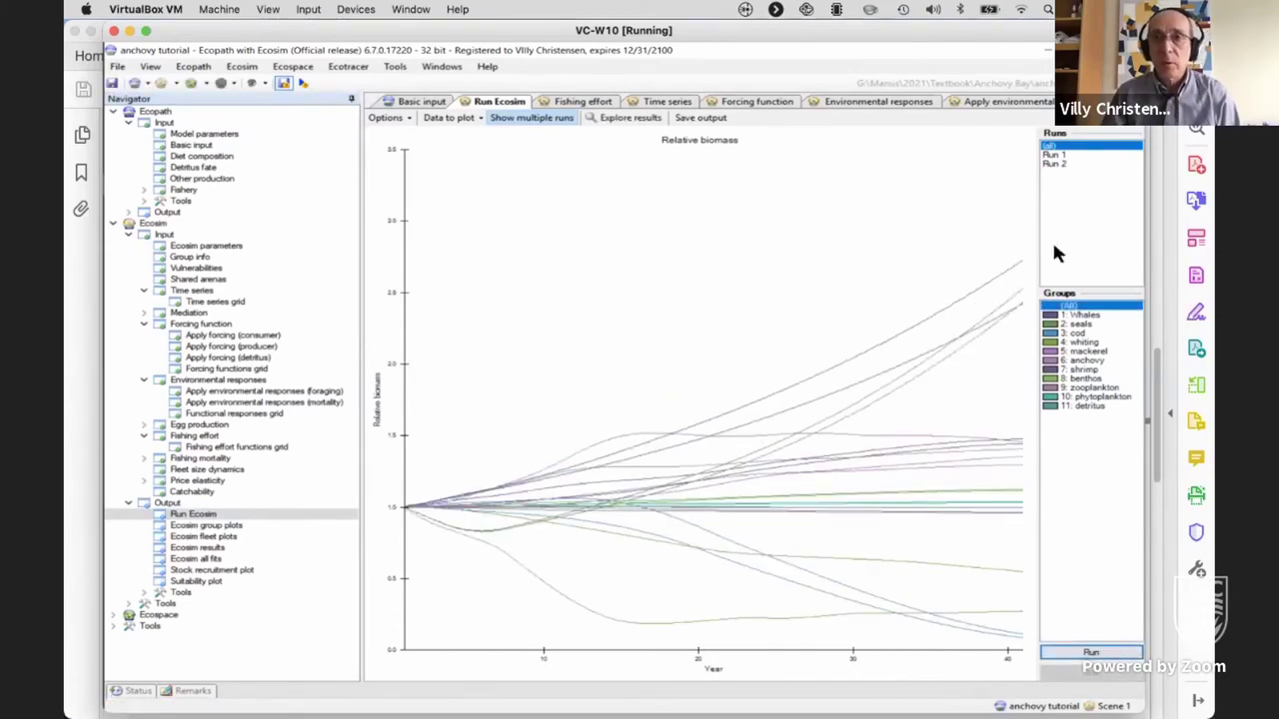
{"action": "left_click", "coordinate": [1093, 342]}
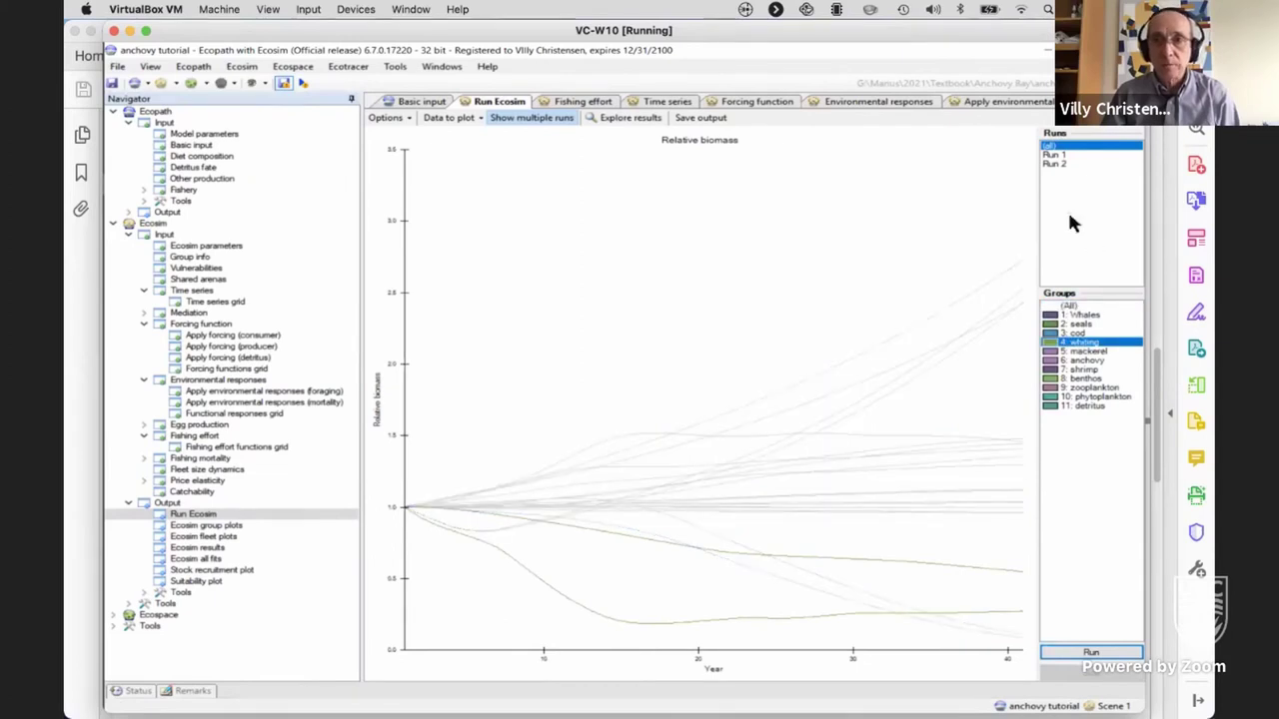
- Compare whiting's relative biomass trajectory between Run 1 and Run 2
{"action": "left_click", "coordinate": [1063, 157]}
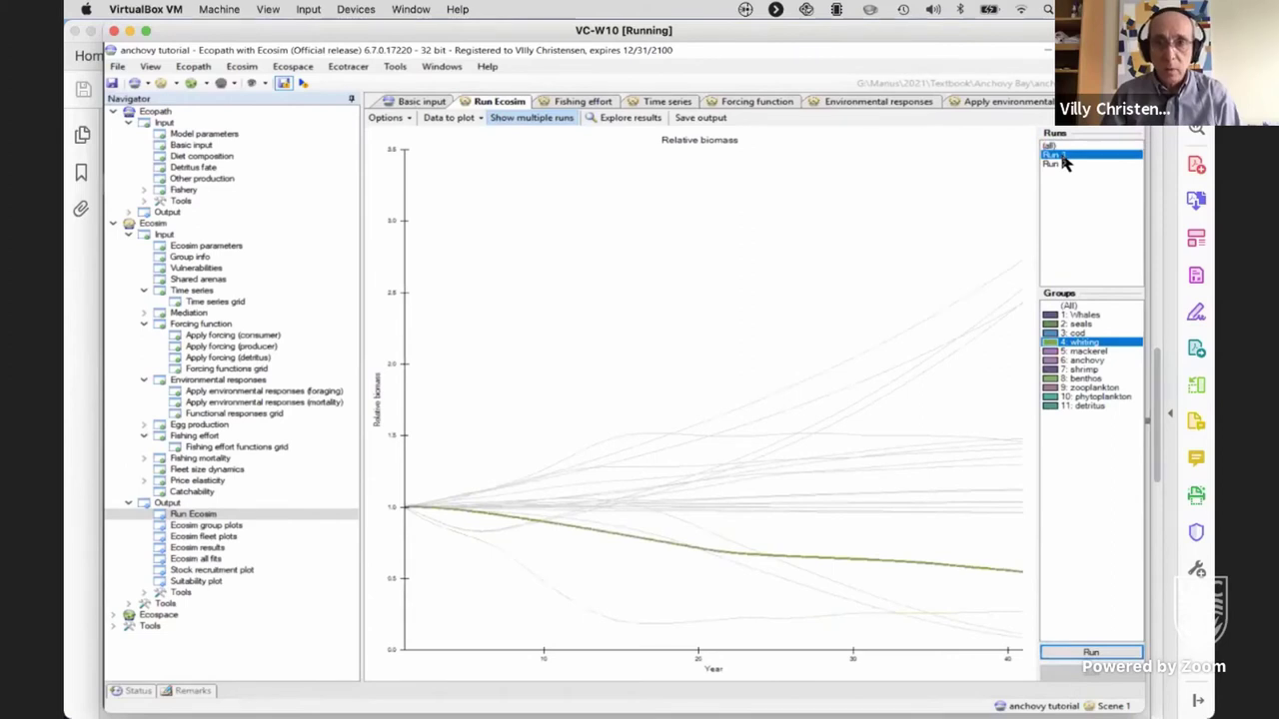
{"action": "left_click", "coordinate": [1061, 166]}
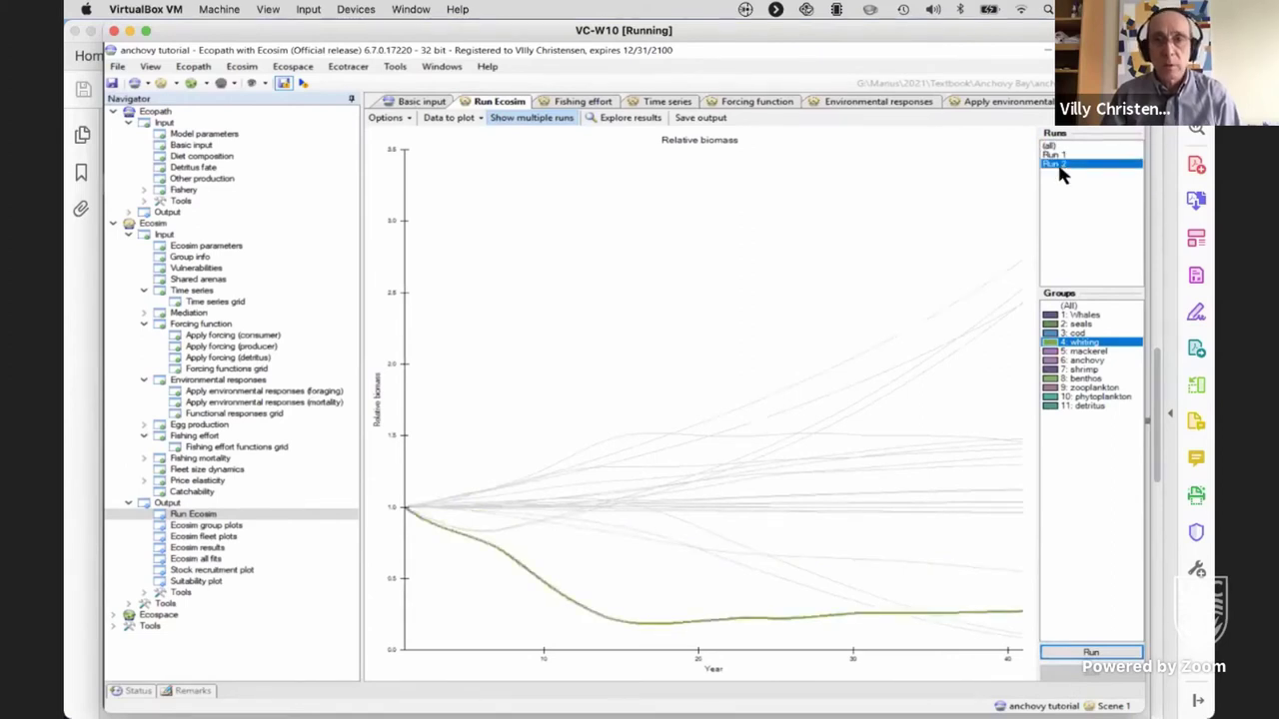
{"action": "left_click", "coordinate": [1055, 156]}
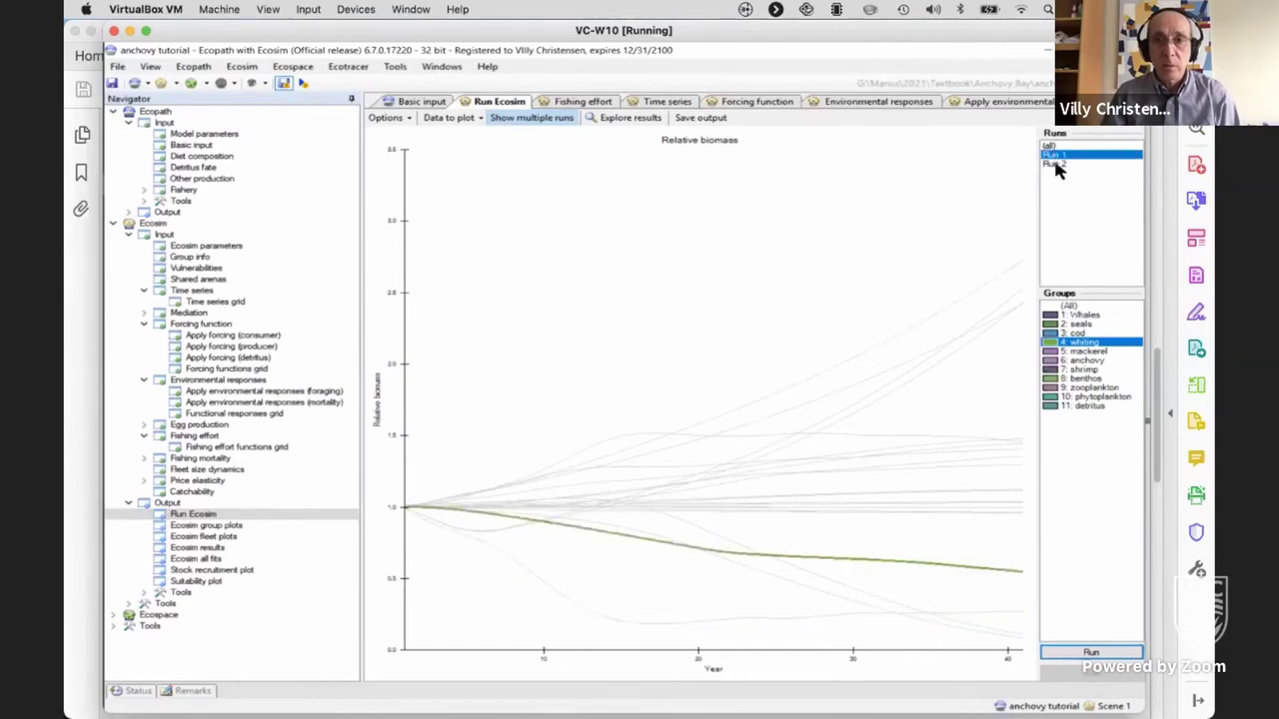
{"action": "left_click", "coordinate": [1059, 167]}
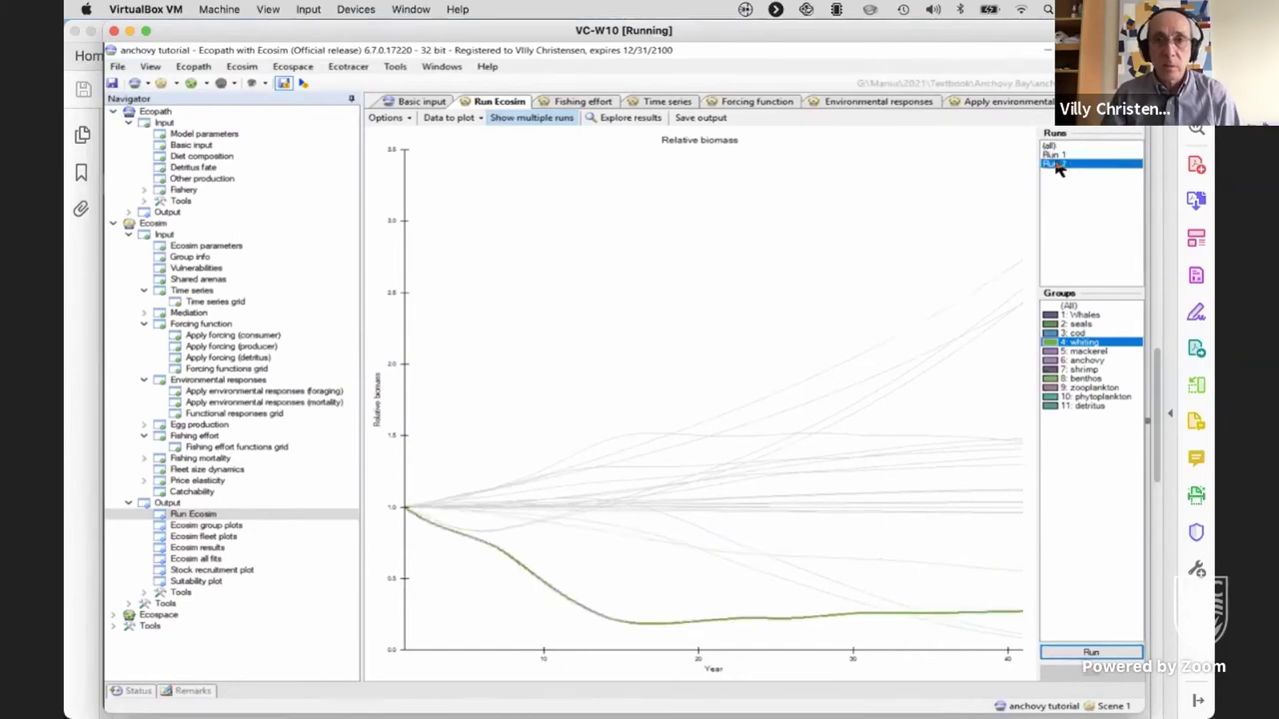
{"action": "left_click", "coordinate": [1053, 156]}
{"action": "left_click", "coordinate": [1059, 167]}
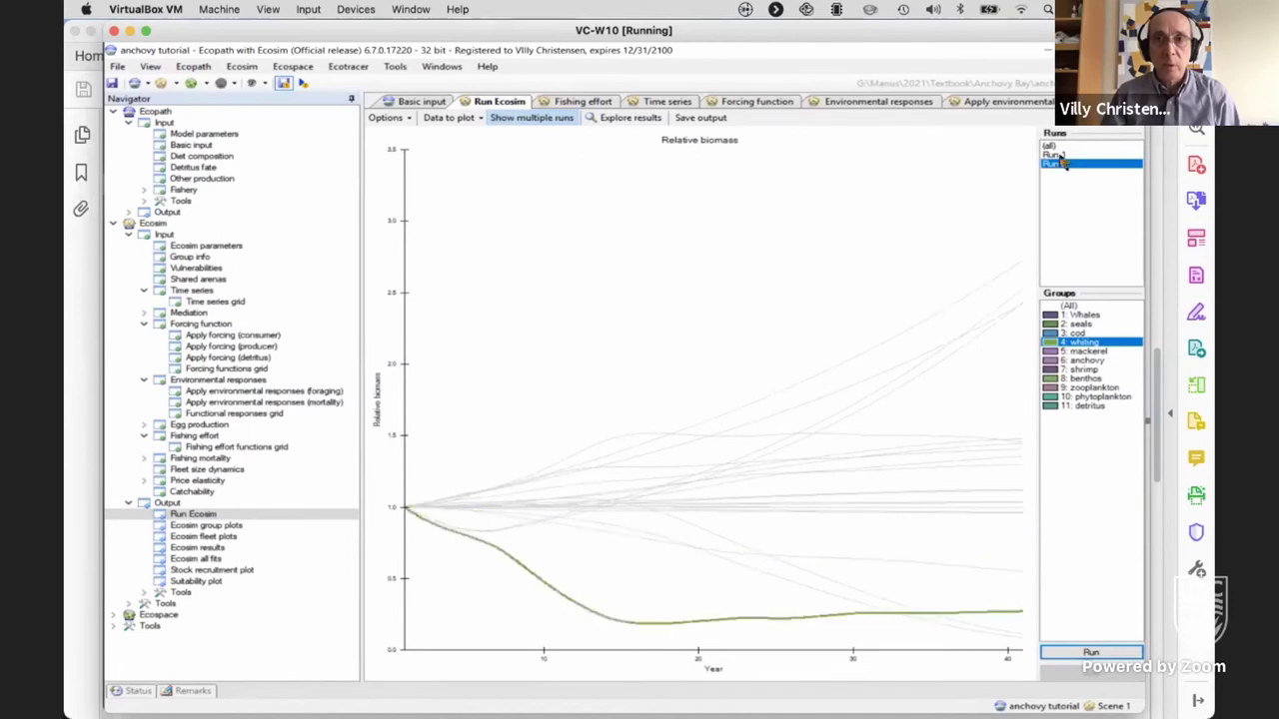
{"action": "left_click", "coordinate": [1057, 157]}
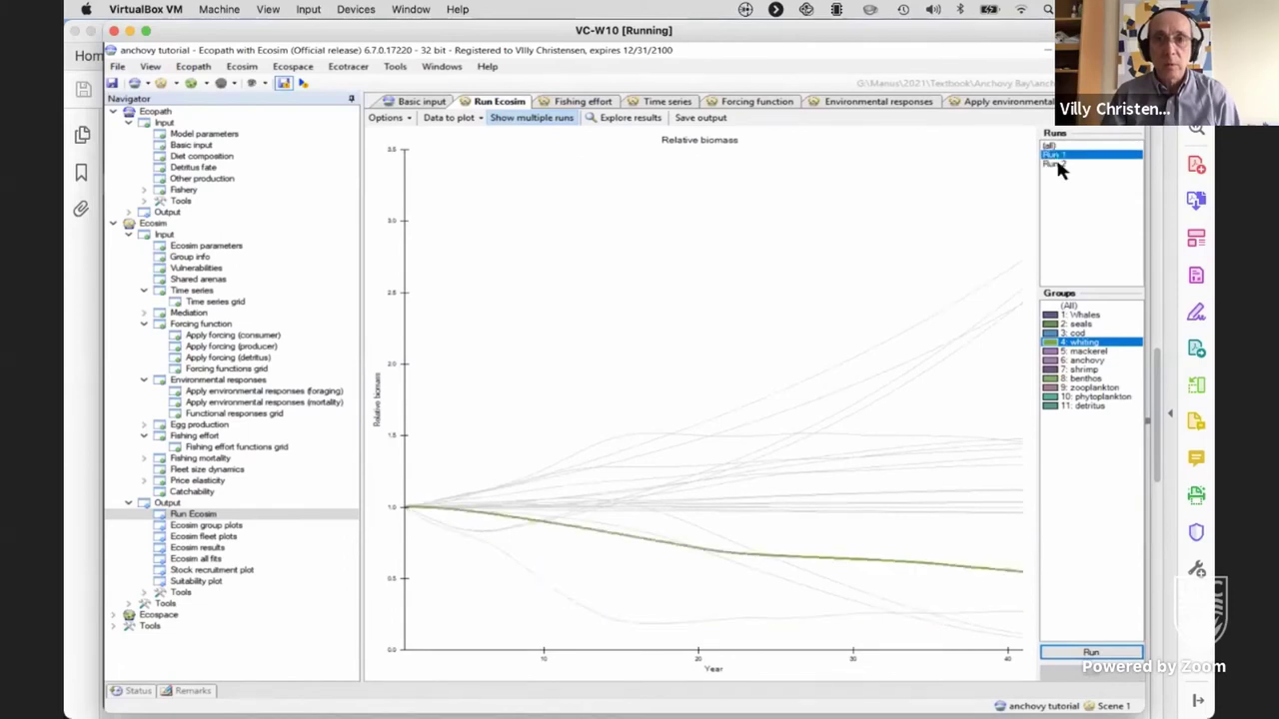
{"action": "left_click", "coordinate": [1059, 167]}
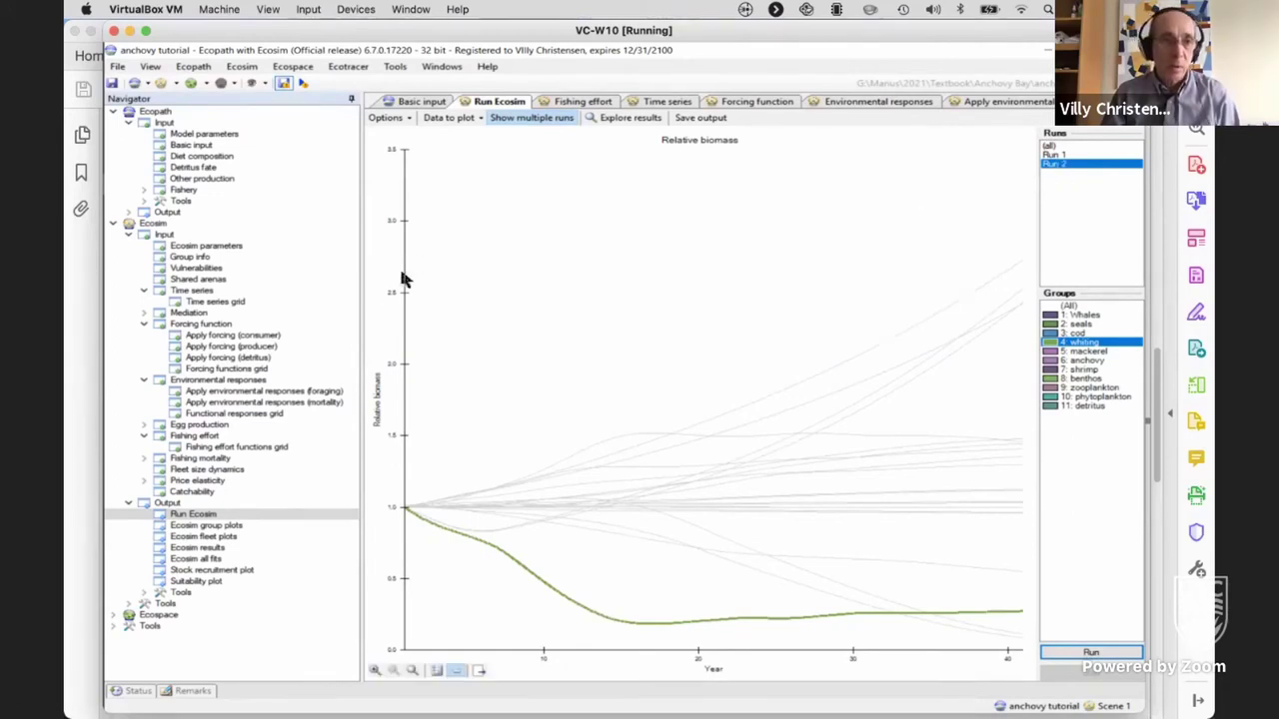
- Open the bottom T forcing function and redraw the middle part of its long-term curve
{"action": "left_click", "coordinate": [223, 329]}
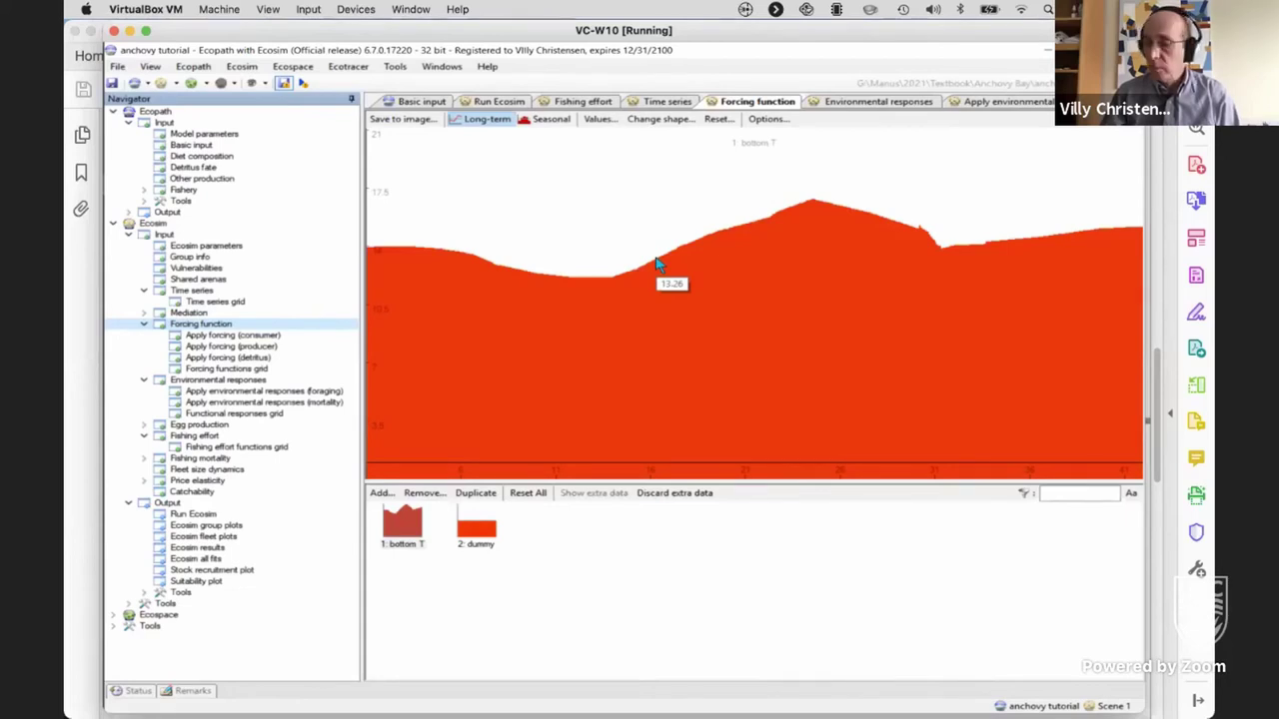
{"action": "mouse_move", "coordinate": [943, 206]}
{"action": "left_mouse_down"}
{"action": "mouse_move", "coordinate": [837, 242]}
{"action": "mouse_move", "coordinate": [765, 231]}
{"action": "left_mouse_up"}
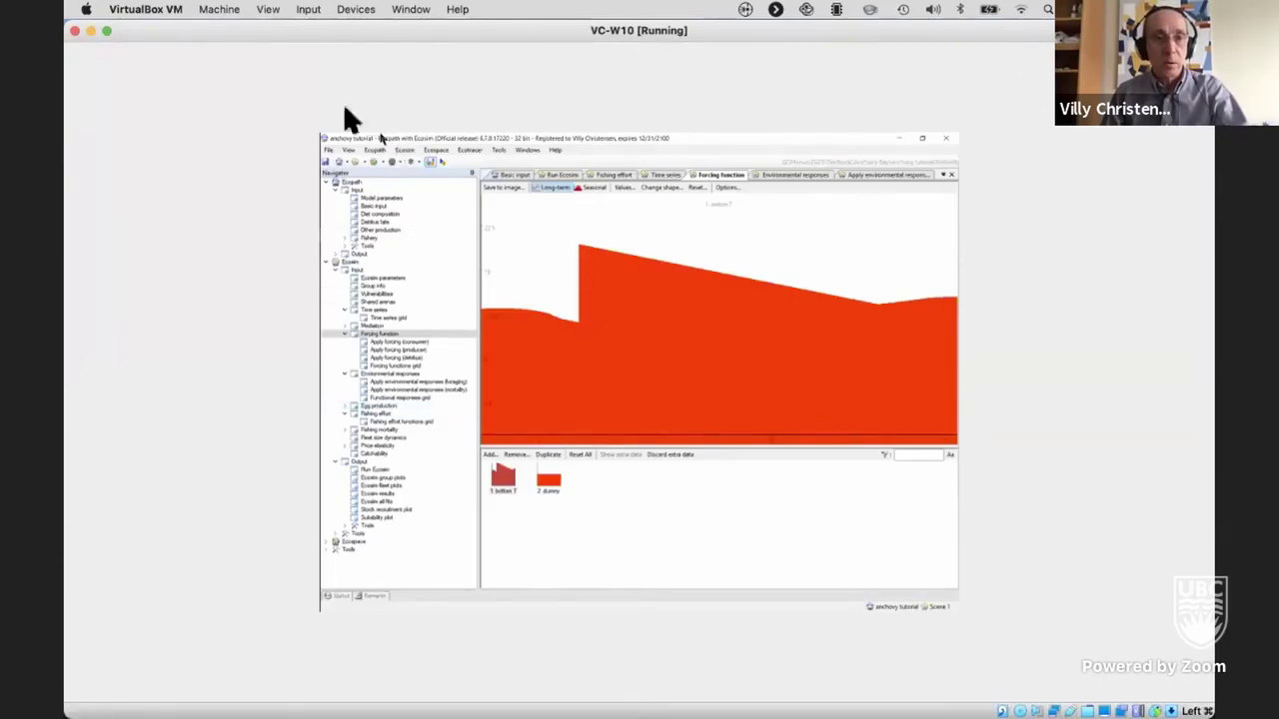
- Set the Mac's built-in display to a scaled resolution with Larger Text in System Preferences
{"action": "left_click", "coordinate": [87, 9]}
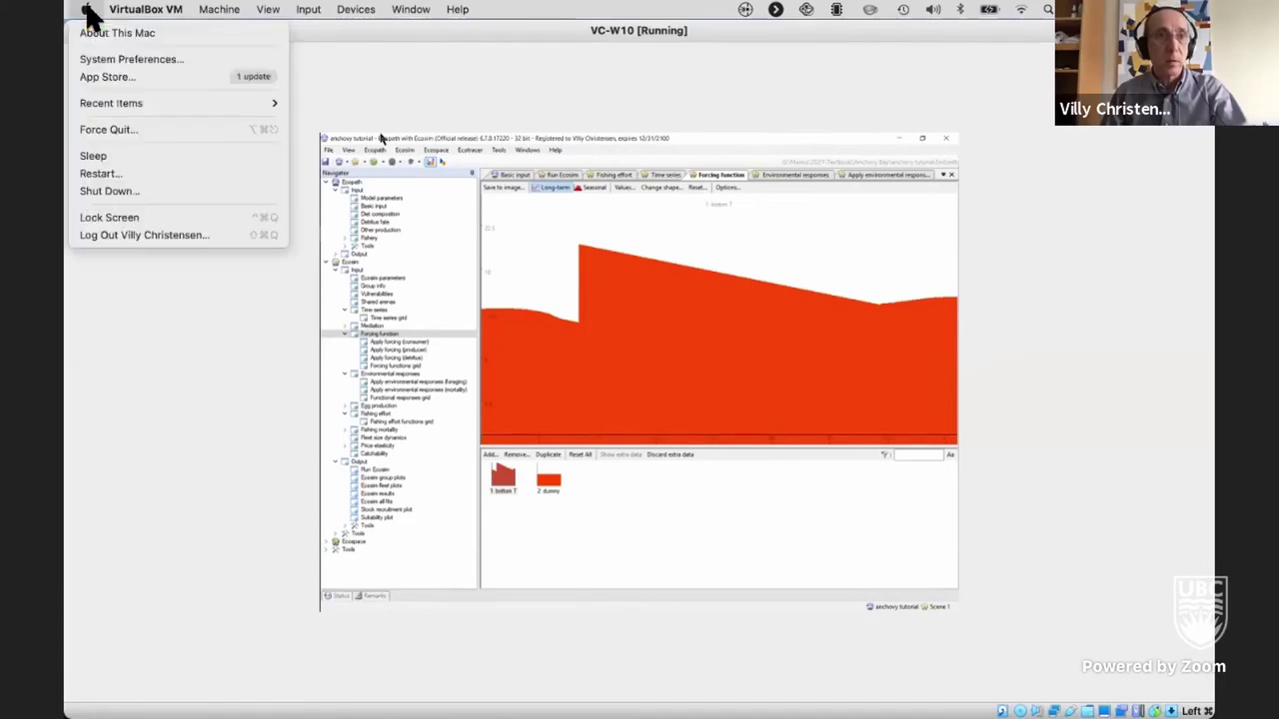
{"action": "left_click", "coordinate": [110, 60]}
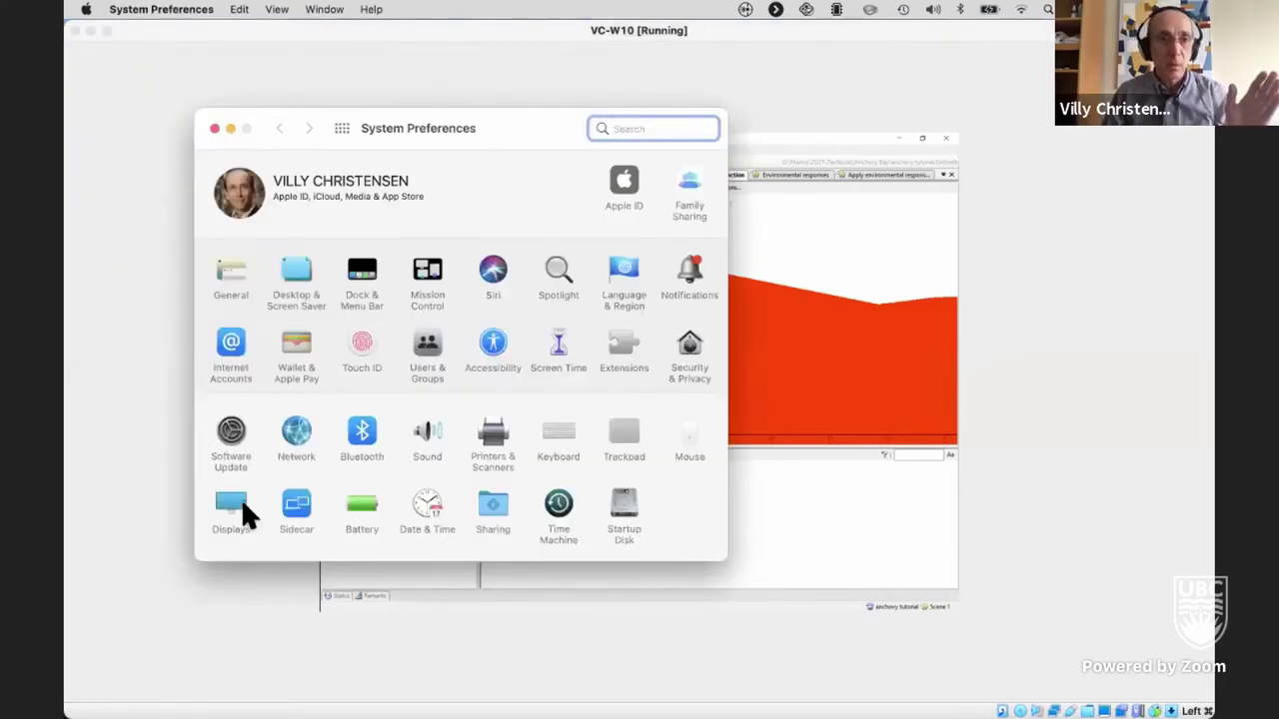
{"action": "left_click", "coordinate": [235, 505]}
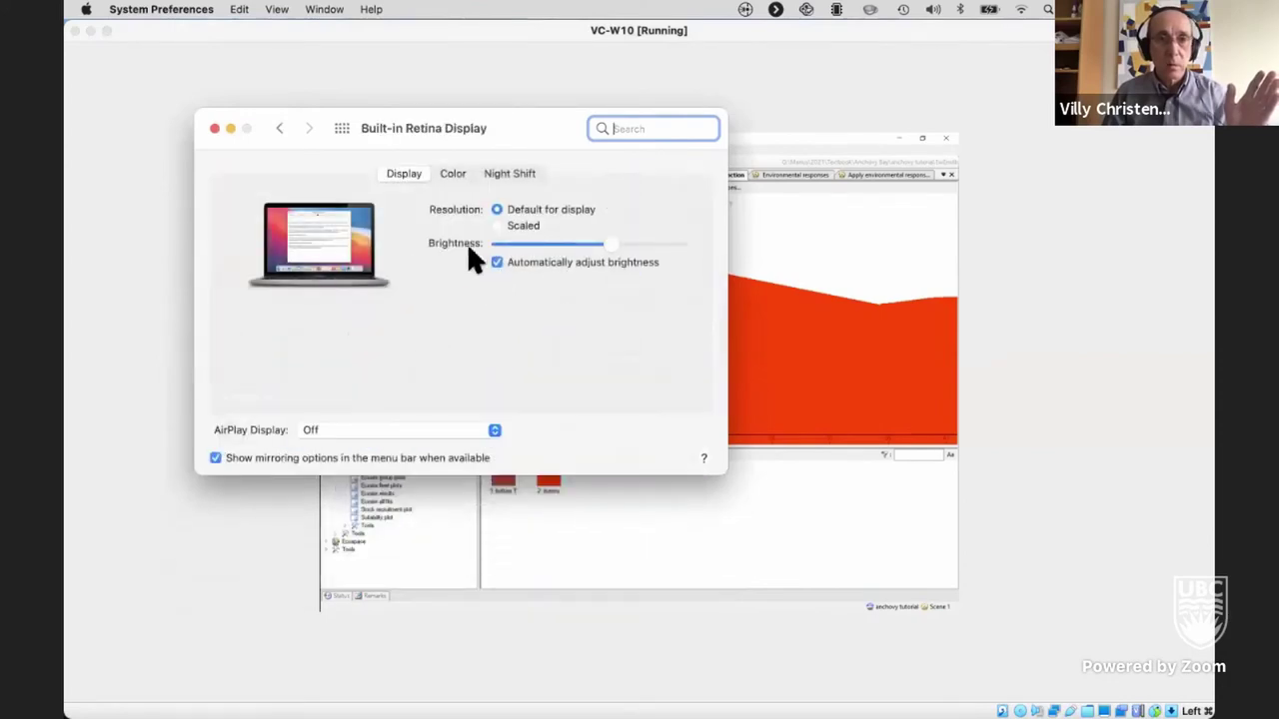
{"action": "left_click", "coordinate": [497, 226]}
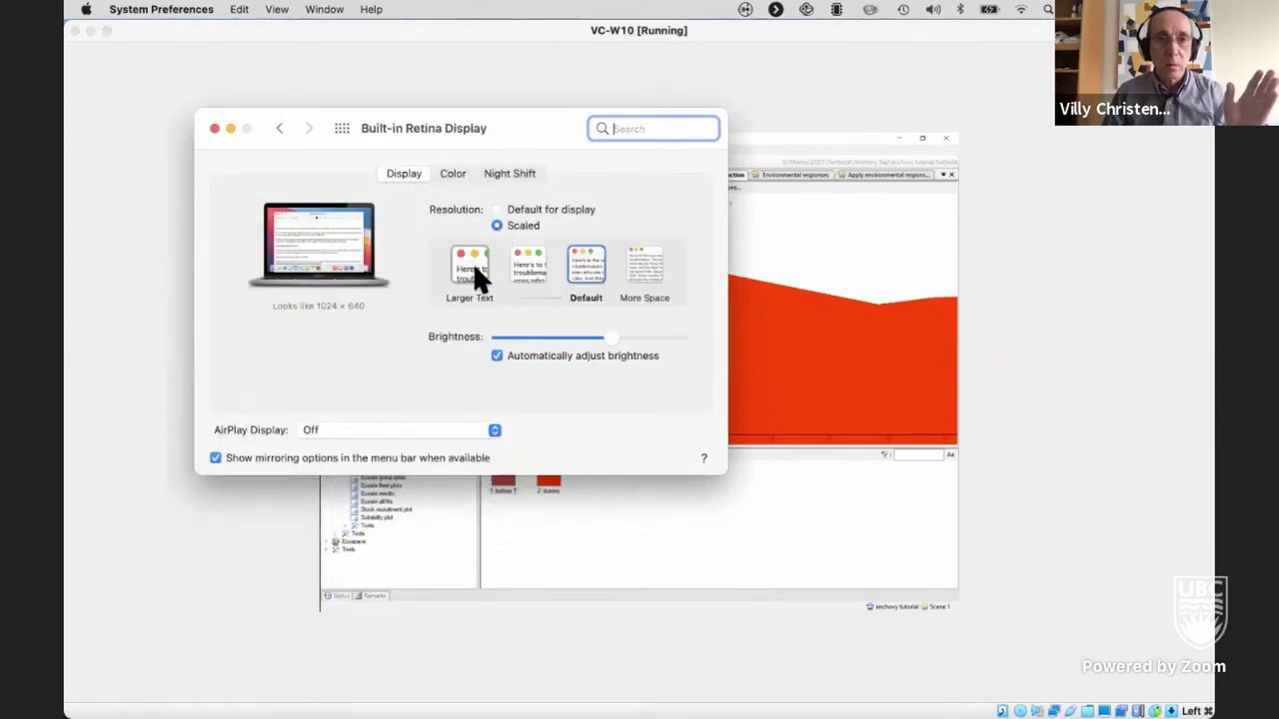
{"action": "left_click", "coordinate": [472, 262]}
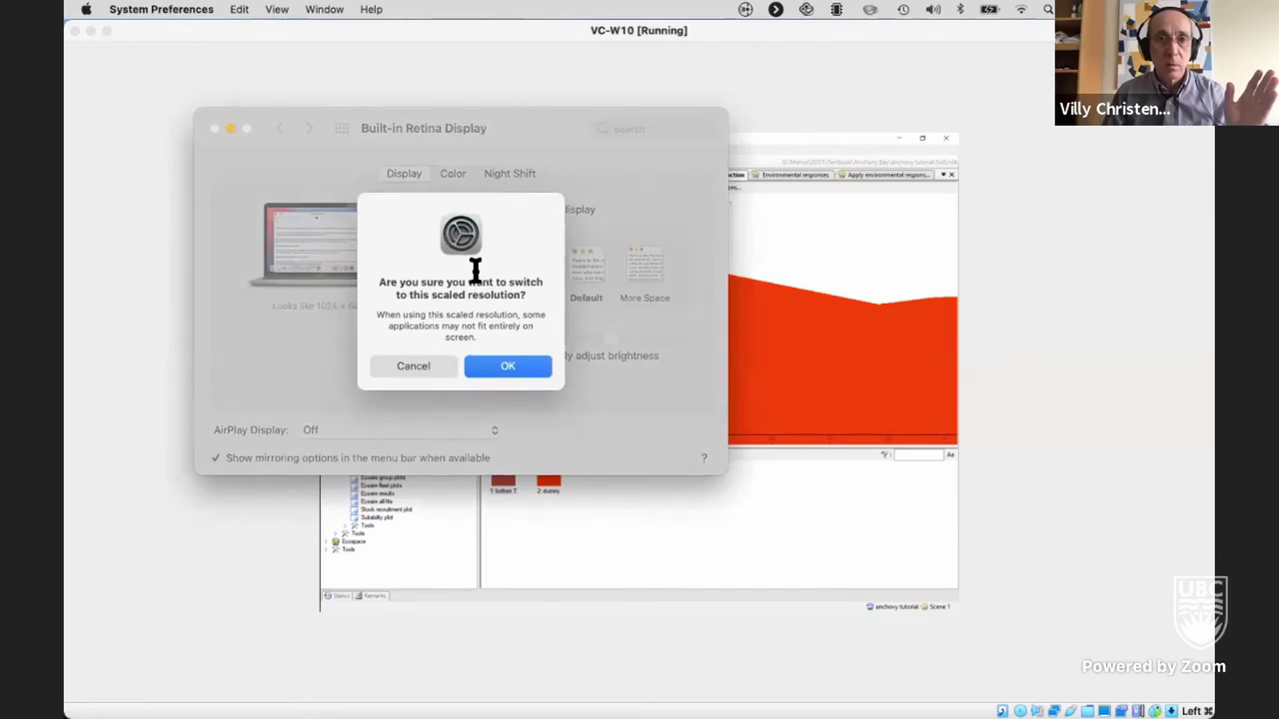
{"action": "left_click", "coordinate": [511, 366]}
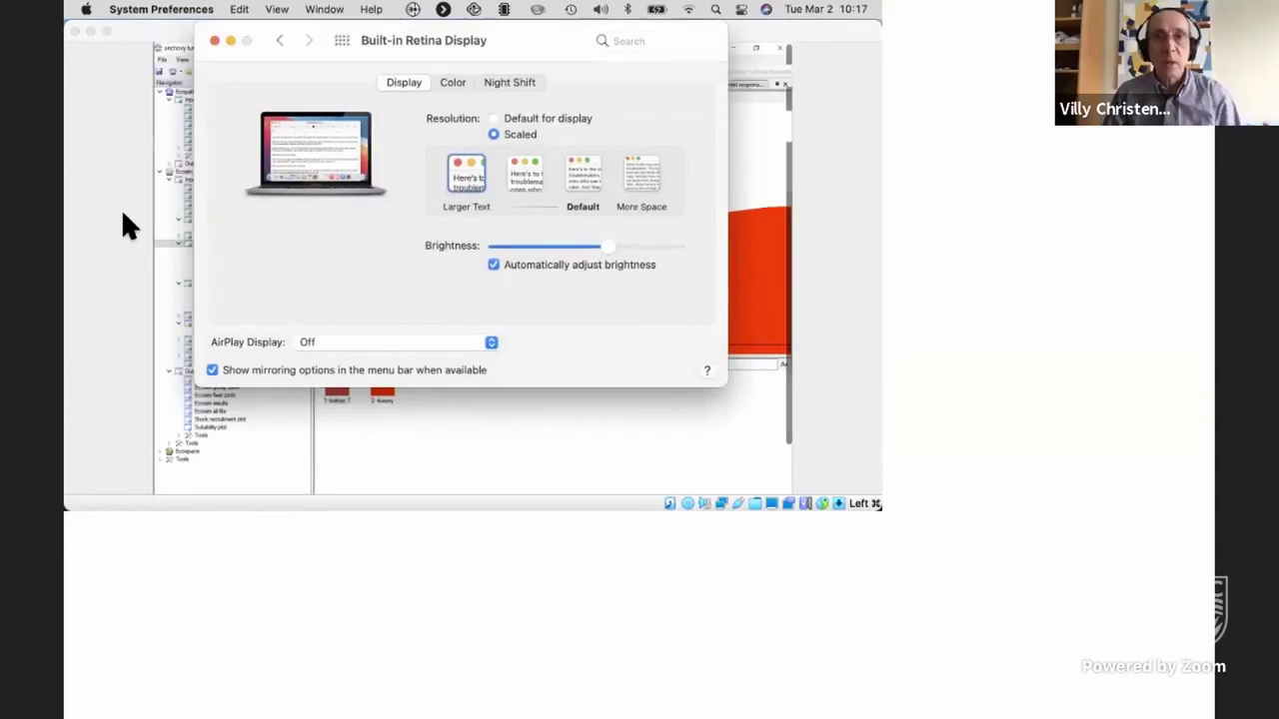
- Switch back to the Ecopath with Ecosim virtual machine and redraw the bottom T curve with a long, gradual rise to about 17.5
{"action": "left_click", "coordinate": [121, 208]}
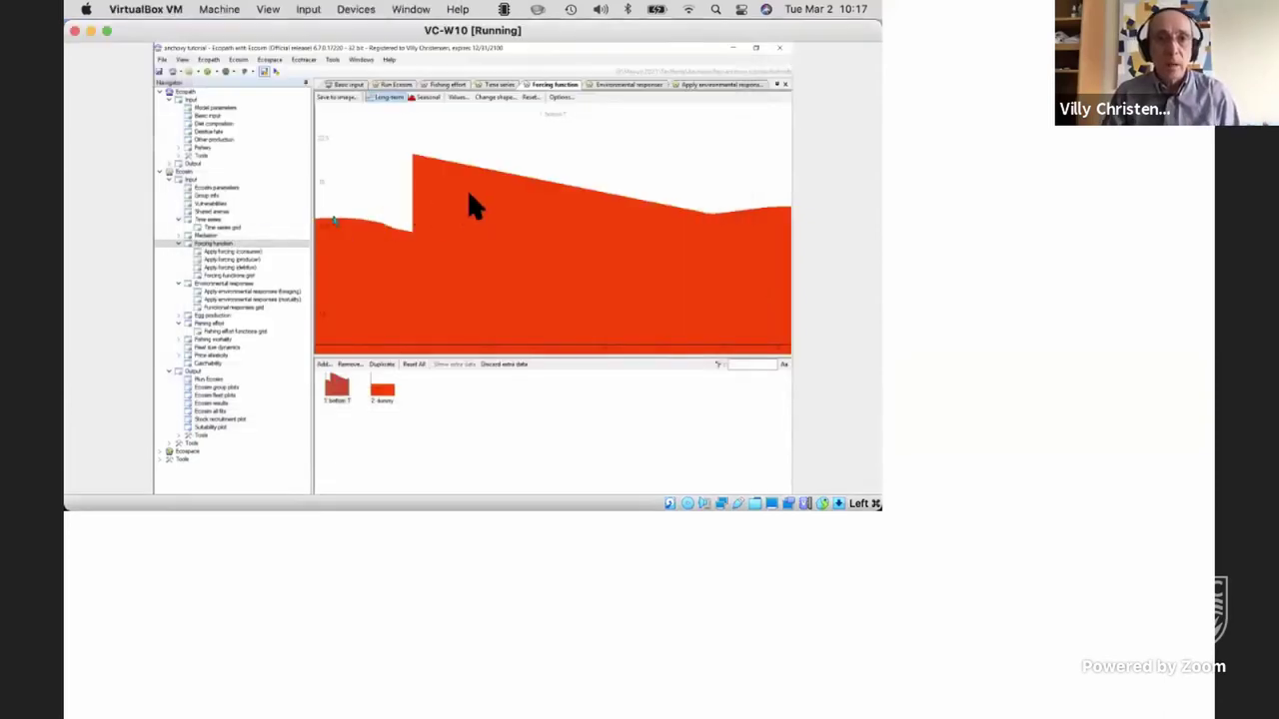
{"action": "left_click_drag", "start_coordinate": [468, 193], "coordinate": [616, 189]}
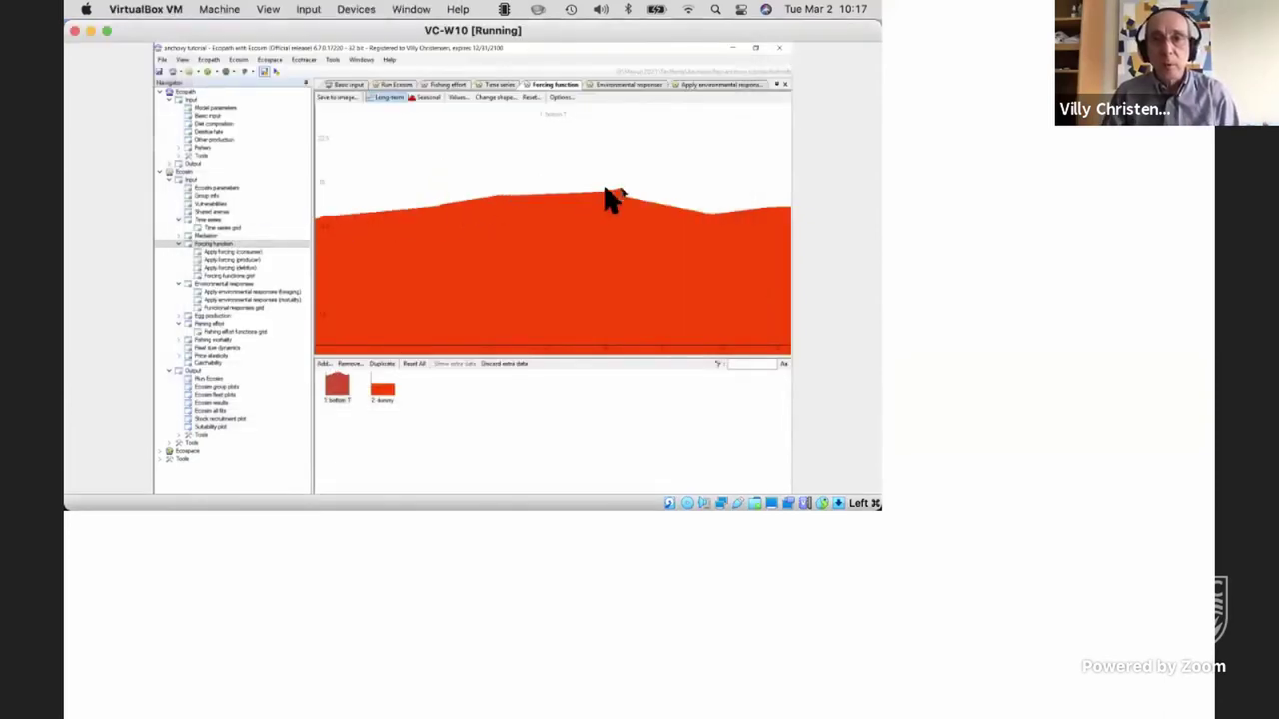
{"action": "mouse_move", "coordinate": [394, 199]}
{"action": "left_mouse_down"}
{"action": "mouse_move", "coordinate": [332, 183]}
{"action": "mouse_move", "coordinate": [574, 198]}
{"action": "left_mouse_up"}
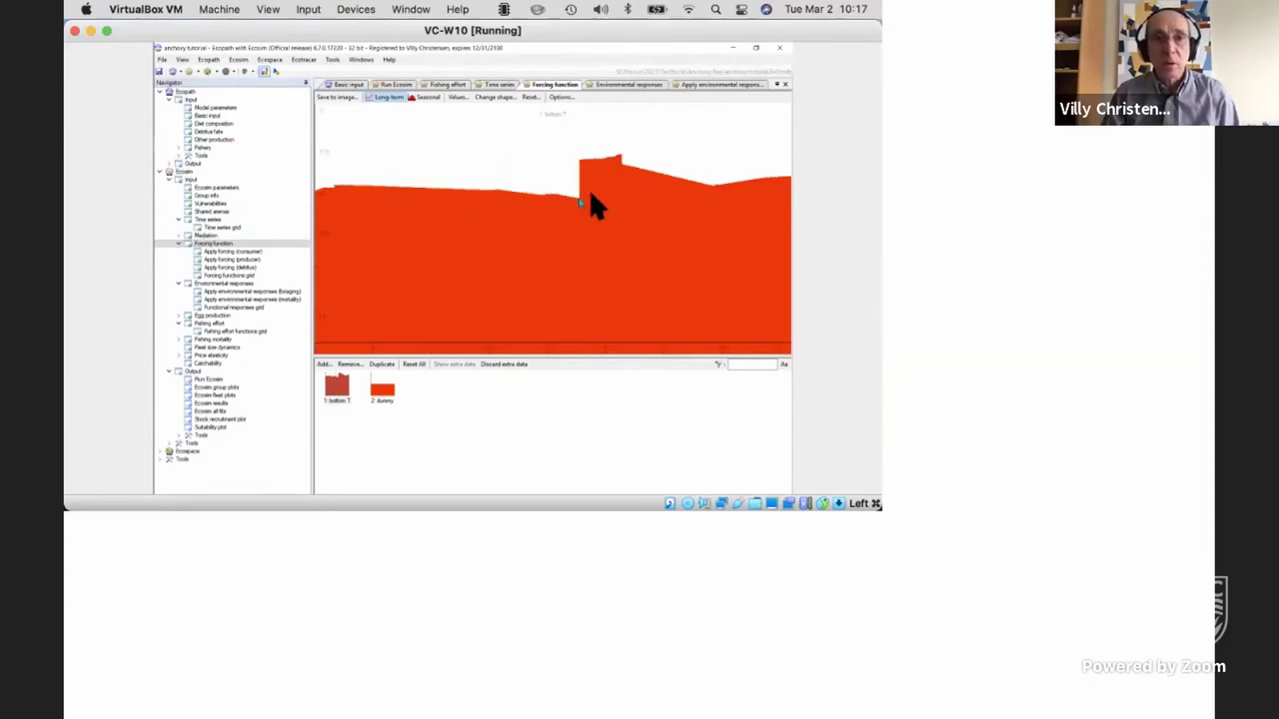
{"action": "mouse_move", "coordinate": [605, 197]}
{"action": "left_mouse_down"}
{"action": "mouse_move", "coordinate": [663, 171]}
{"action": "mouse_move", "coordinate": [789, 157]}
{"action": "left_mouse_up"}
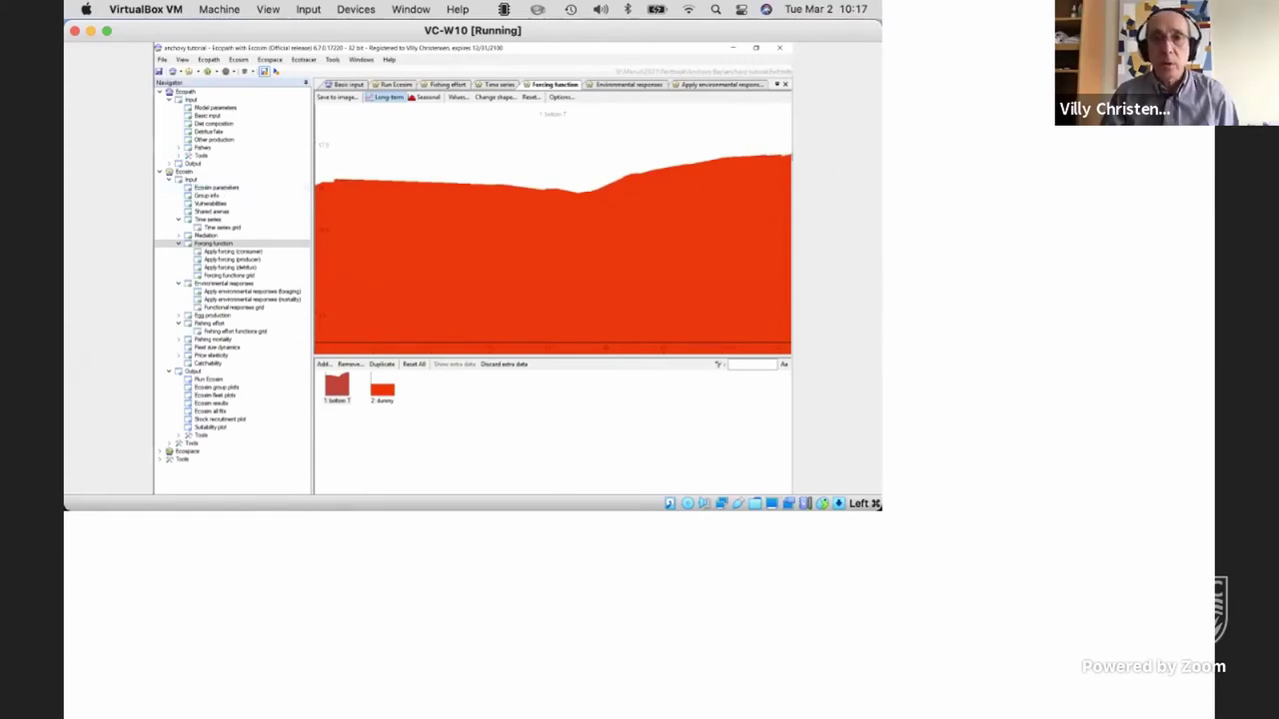
{"action": "mouse_move", "coordinate": [474, 190]}
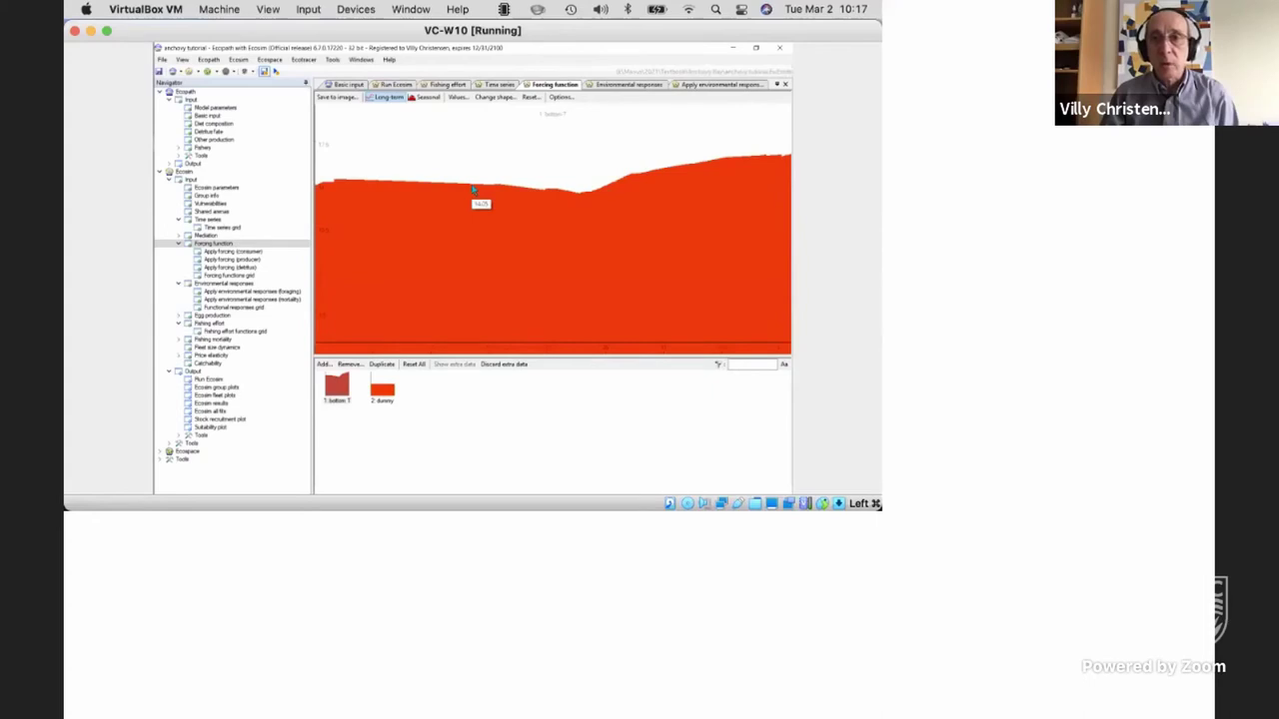
{"action": "mouse_move", "coordinate": [474, 190]}
{"action": "left_mouse_down"}
{"action": "mouse_move", "coordinate": [729, 157]}
{"action": "mouse_move", "coordinate": [789, 135]}
{"action": "left_mouse_up"}
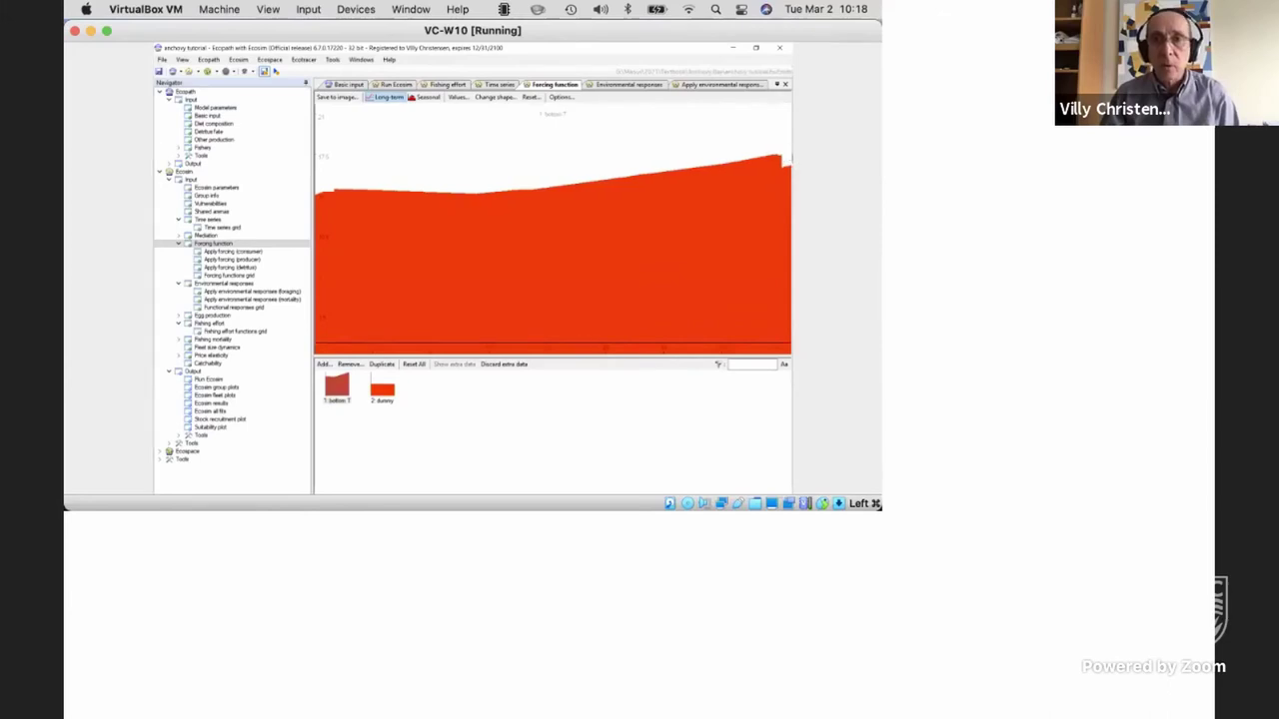
- Run Ecosim with the redrawn bottom T forcing and show whiting's relative biomass for Run 3
{"action": "left_click", "coordinate": [220, 381]}
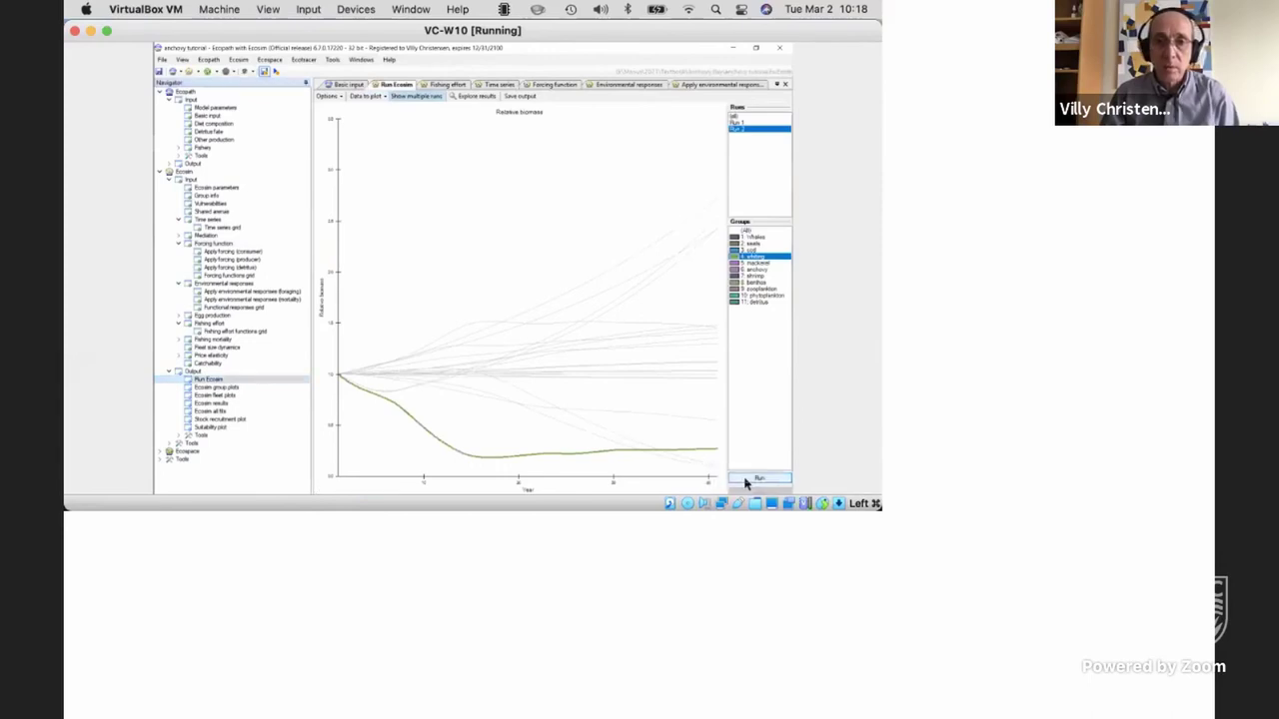
{"action": "left_click", "coordinate": [748, 480]}
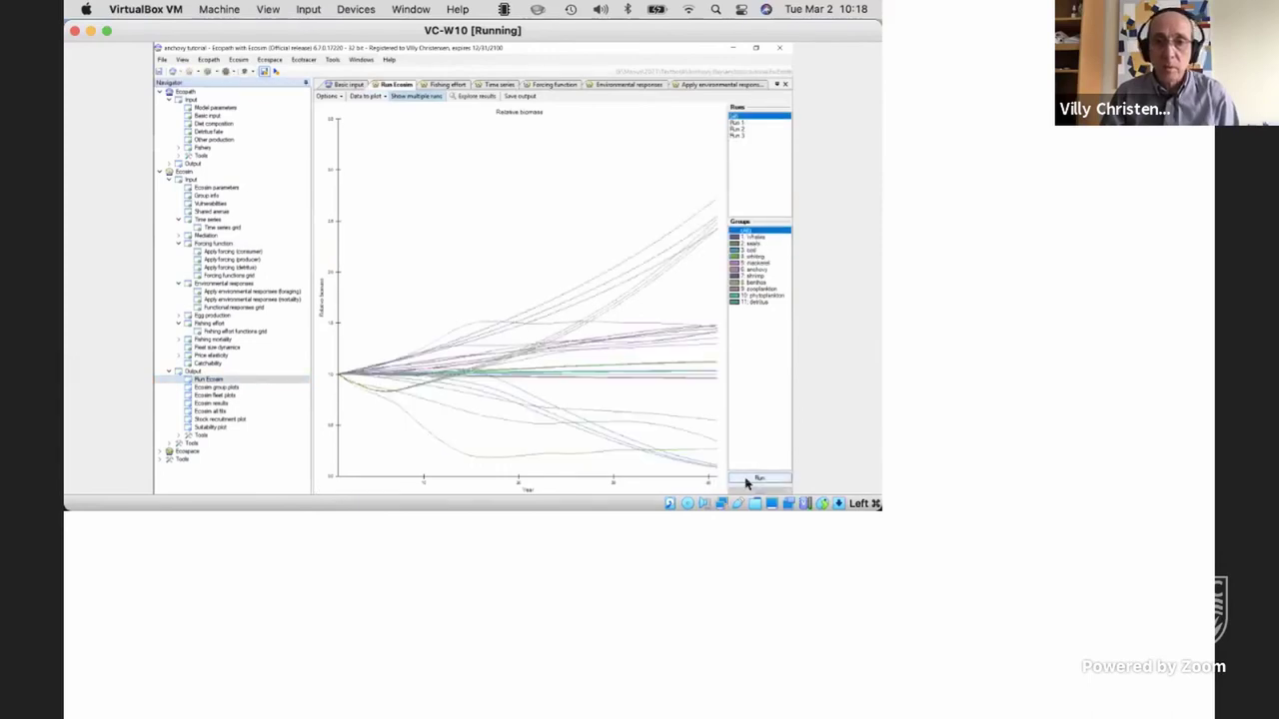
{"action": "left_click", "coordinate": [743, 136]}
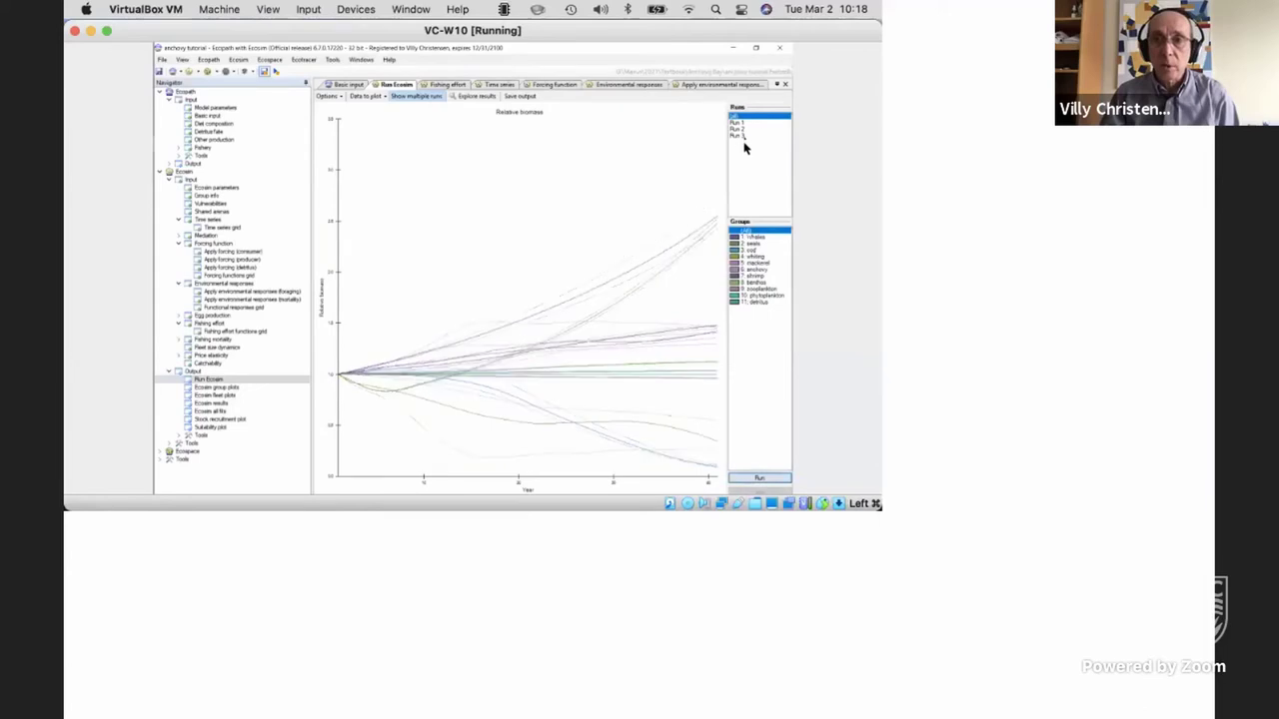
{"action": "left_click", "coordinate": [755, 258]}
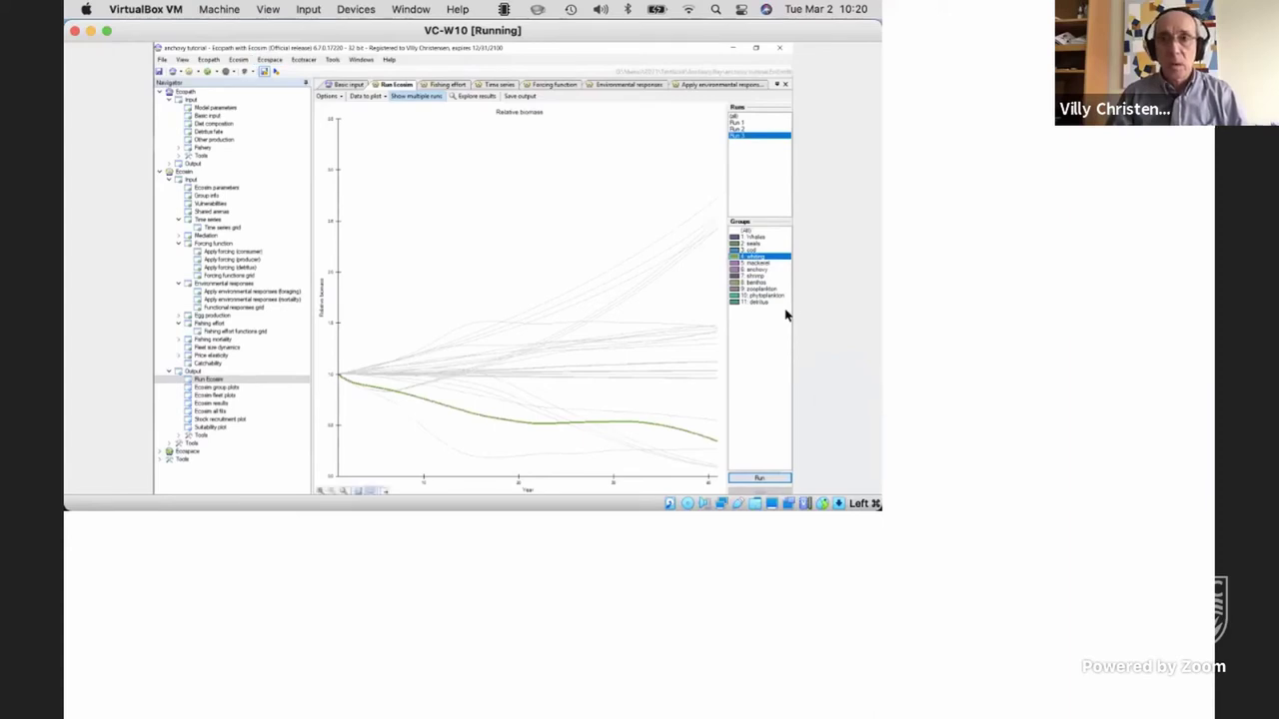
{"action": "mouse_move", "coordinate": [573, 342]}
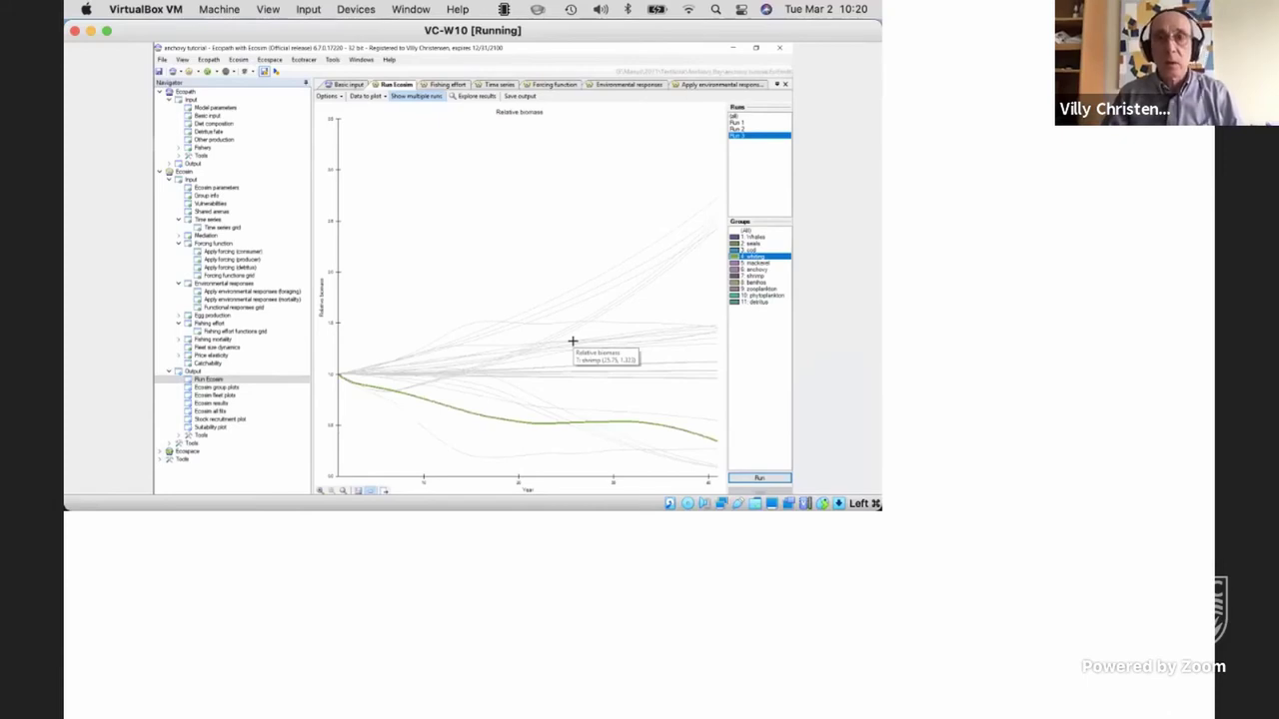
{"action": "mouse_move", "coordinate": [500, 325]}
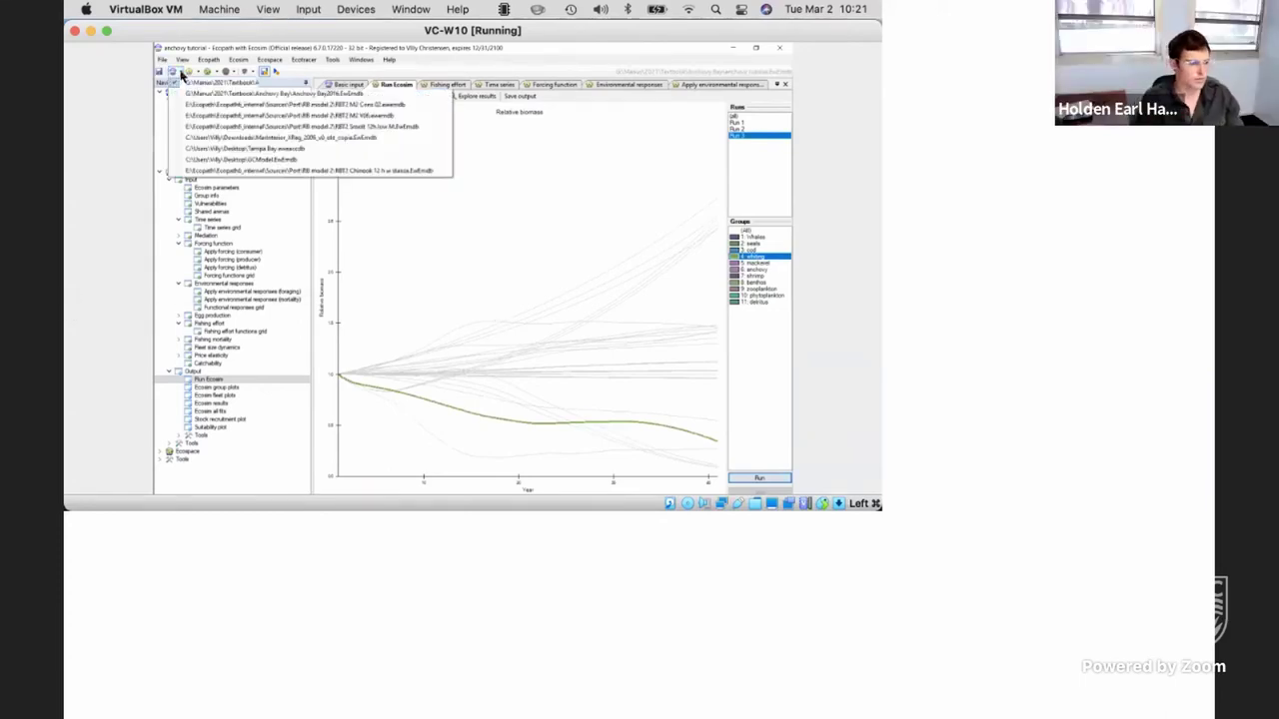
- Reload the anchovy tutorial model from the recent models, discarding the unsaved Ecosim changes
{"action": "left_click", "coordinate": [181, 75]}
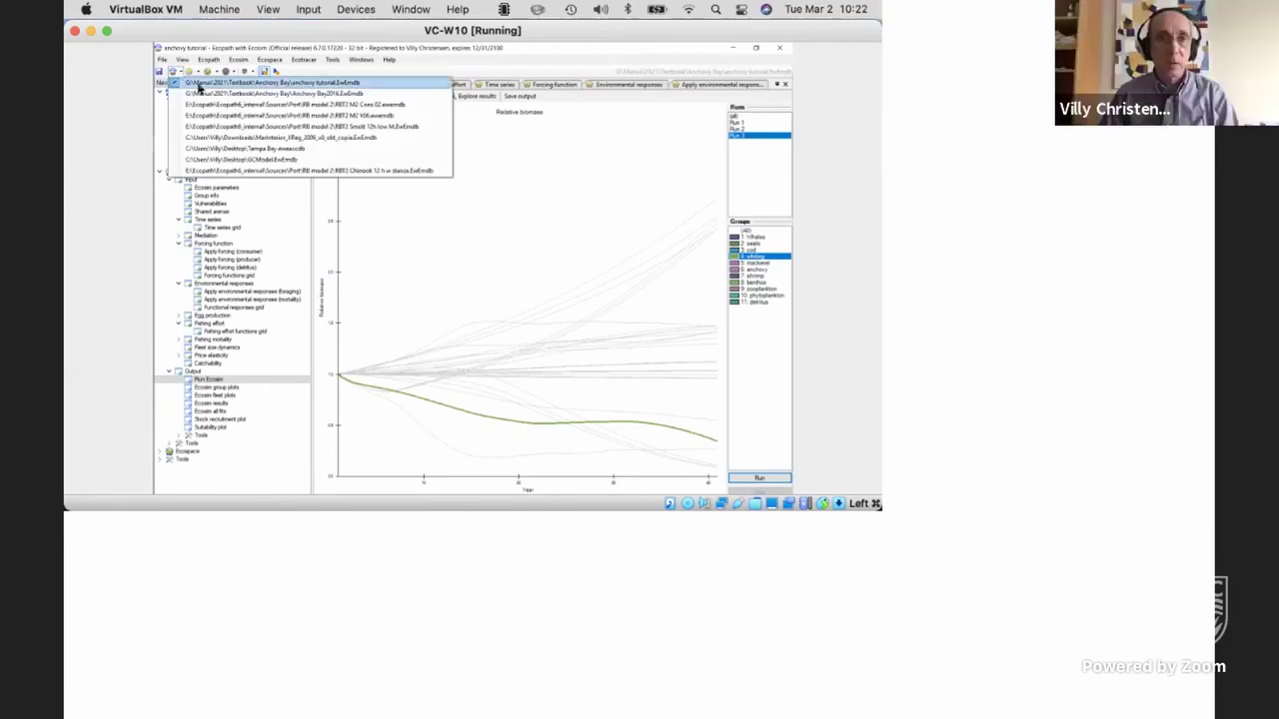
{"action": "left_click", "coordinate": [220, 86]}
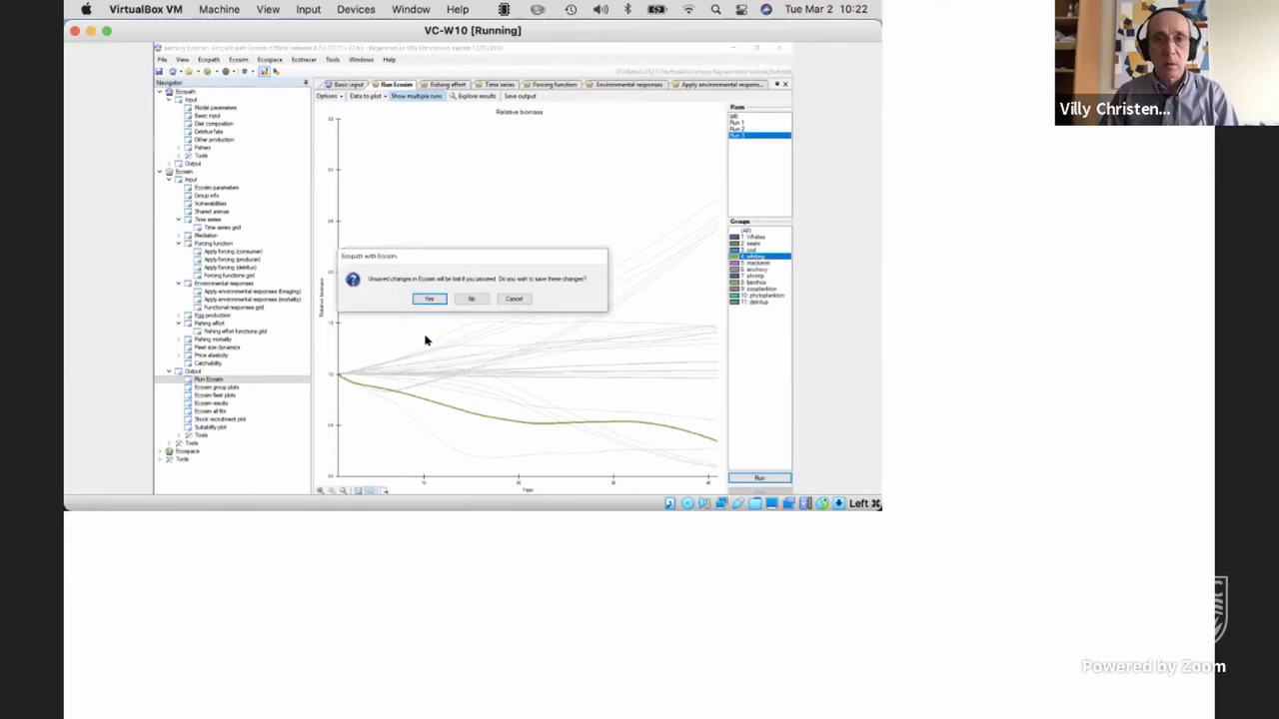
{"action": "left_click", "coordinate": [472, 300]}
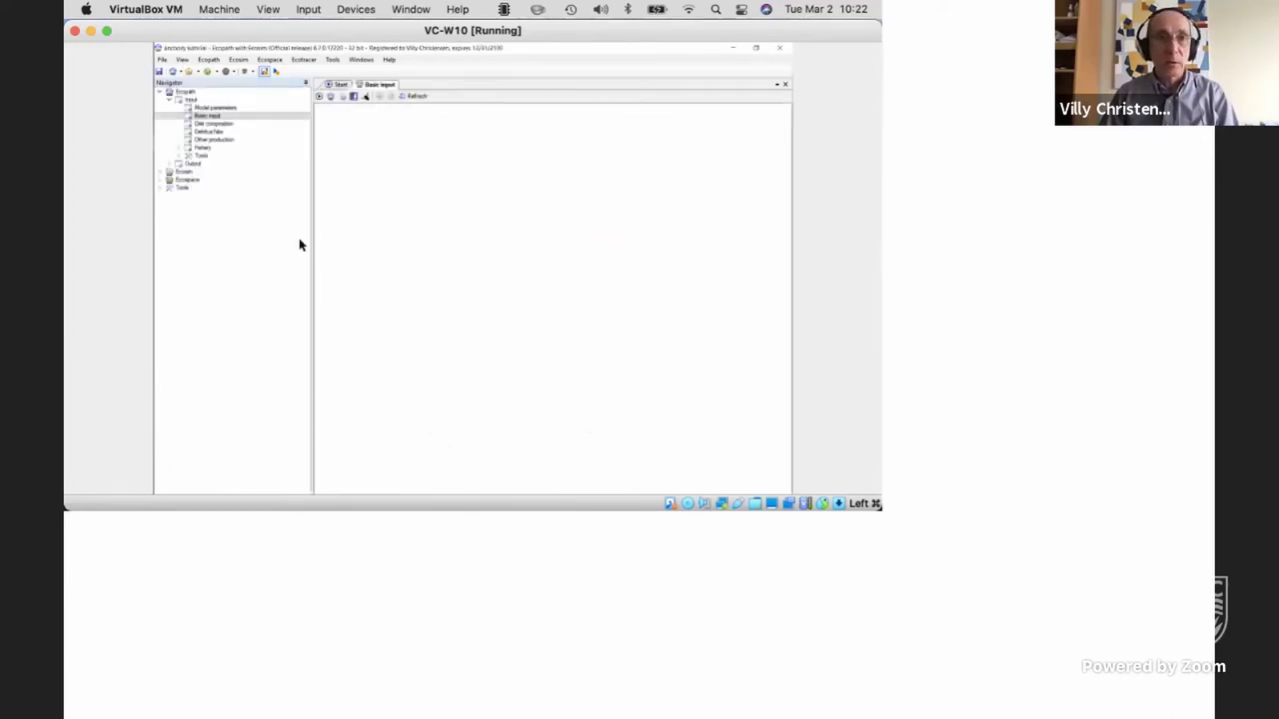
- Run Ecosim for the anchovy tutorial model and highlight the seals curve in the relative biomass plot
{"action": "left_click", "coordinate": [162, 172]}
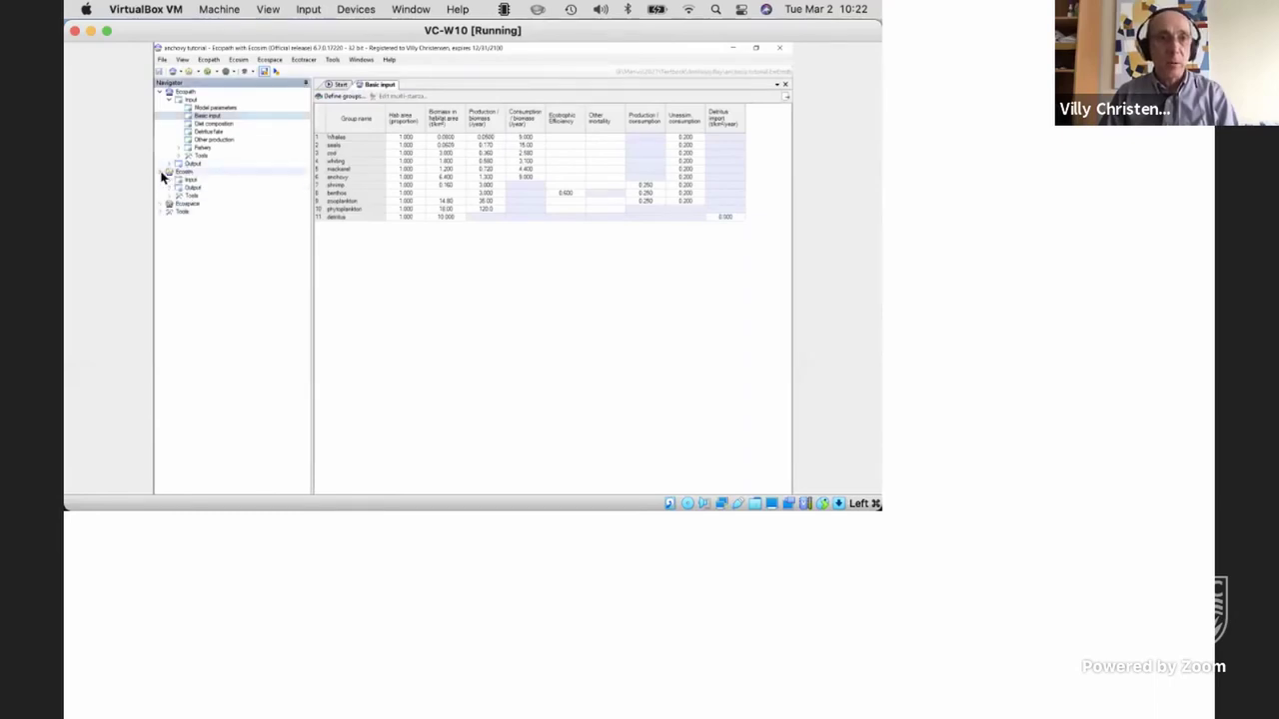
{"action": "left_click", "coordinate": [194, 194]}
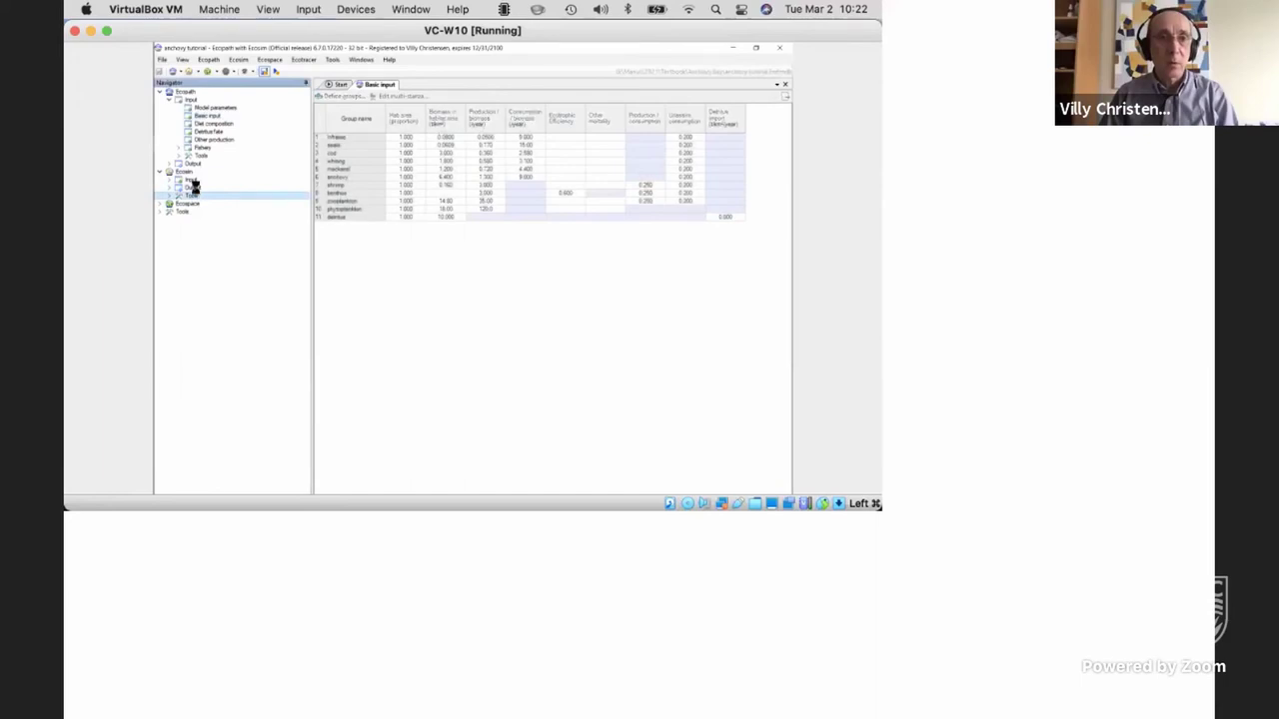
{"action": "double_click", "coordinate": [192, 187]}
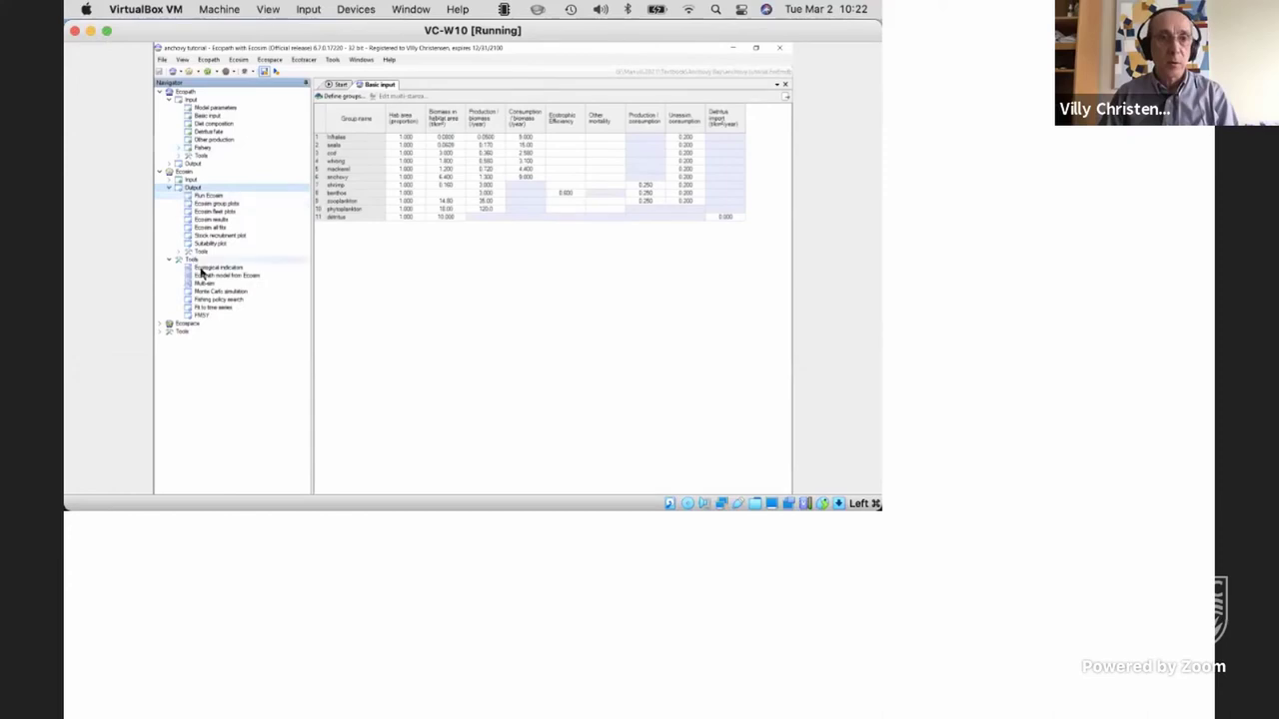
{"action": "double_click", "coordinate": [210, 194]}
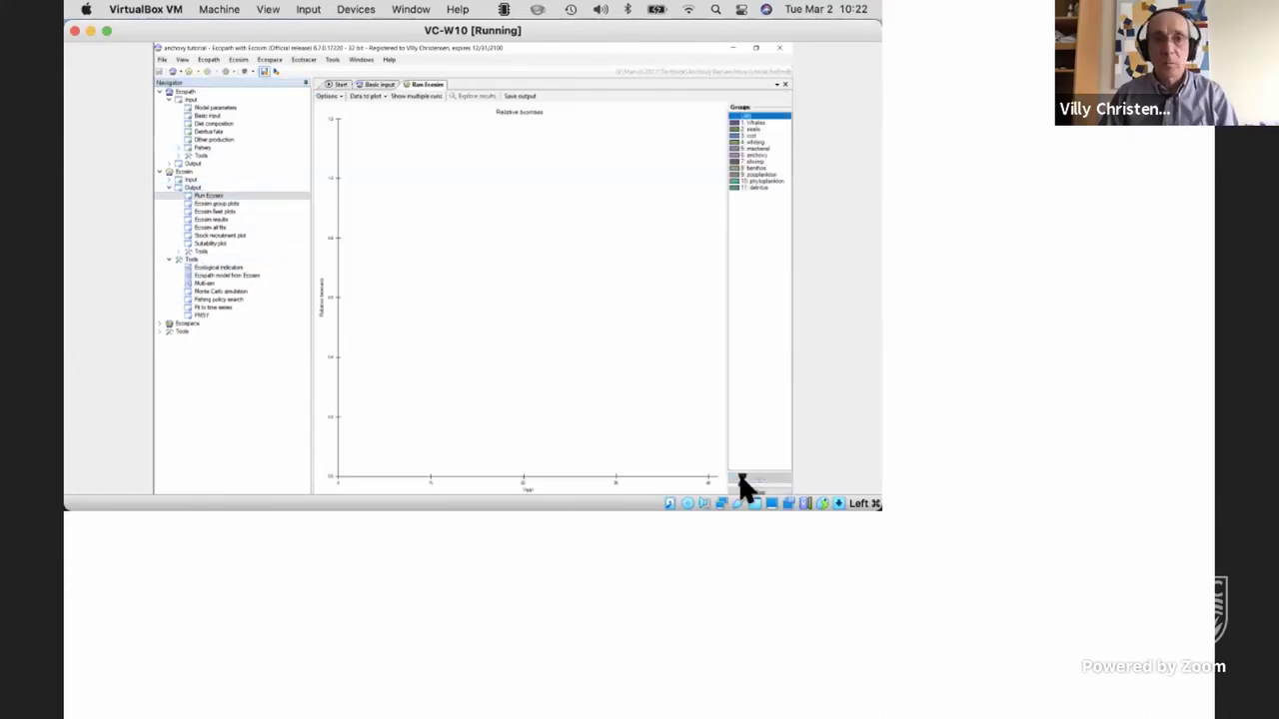
{"action": "left_click", "coordinate": [740, 478]}
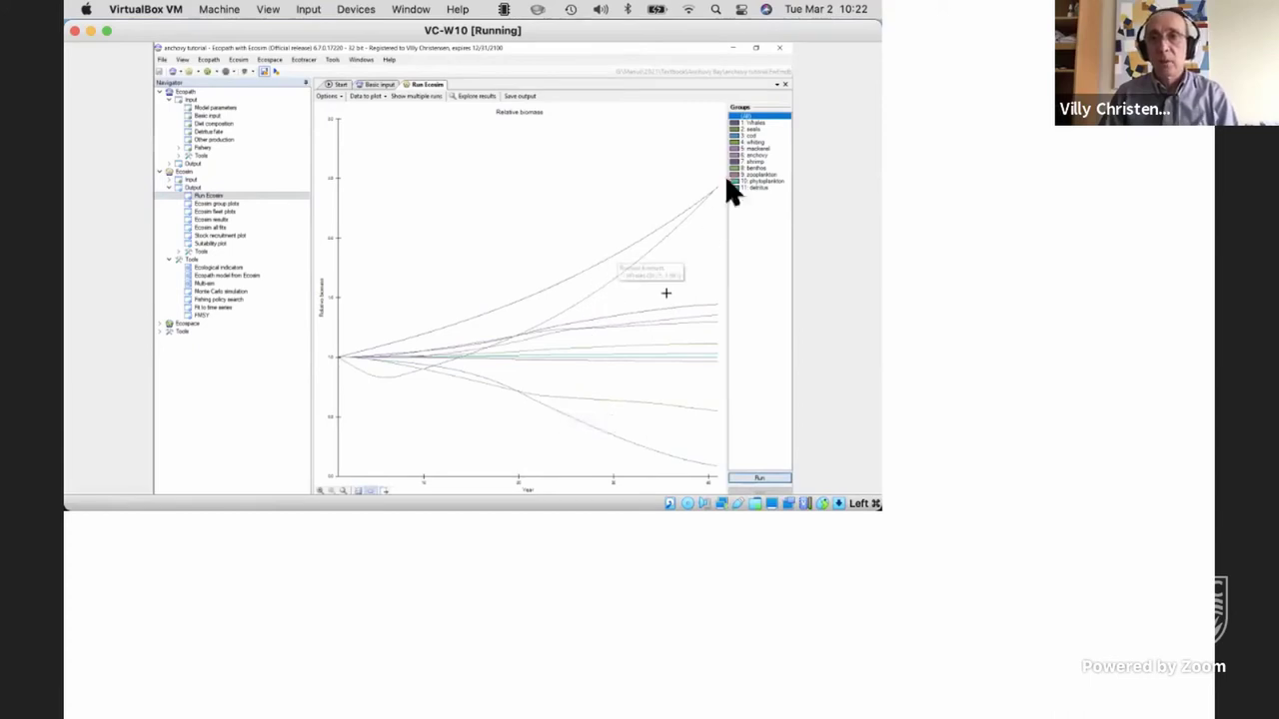
{"action": "left_click", "coordinate": [753, 129]}
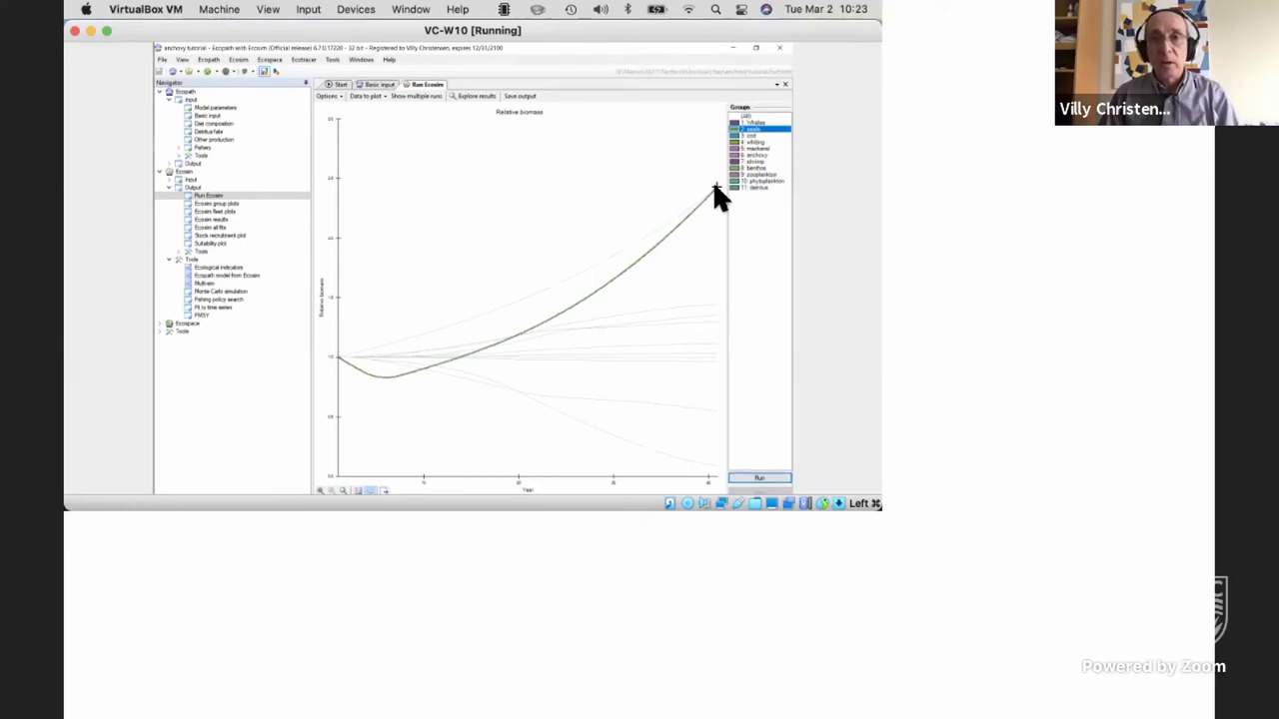
{"action": "mouse_move", "coordinate": [715, 188]}
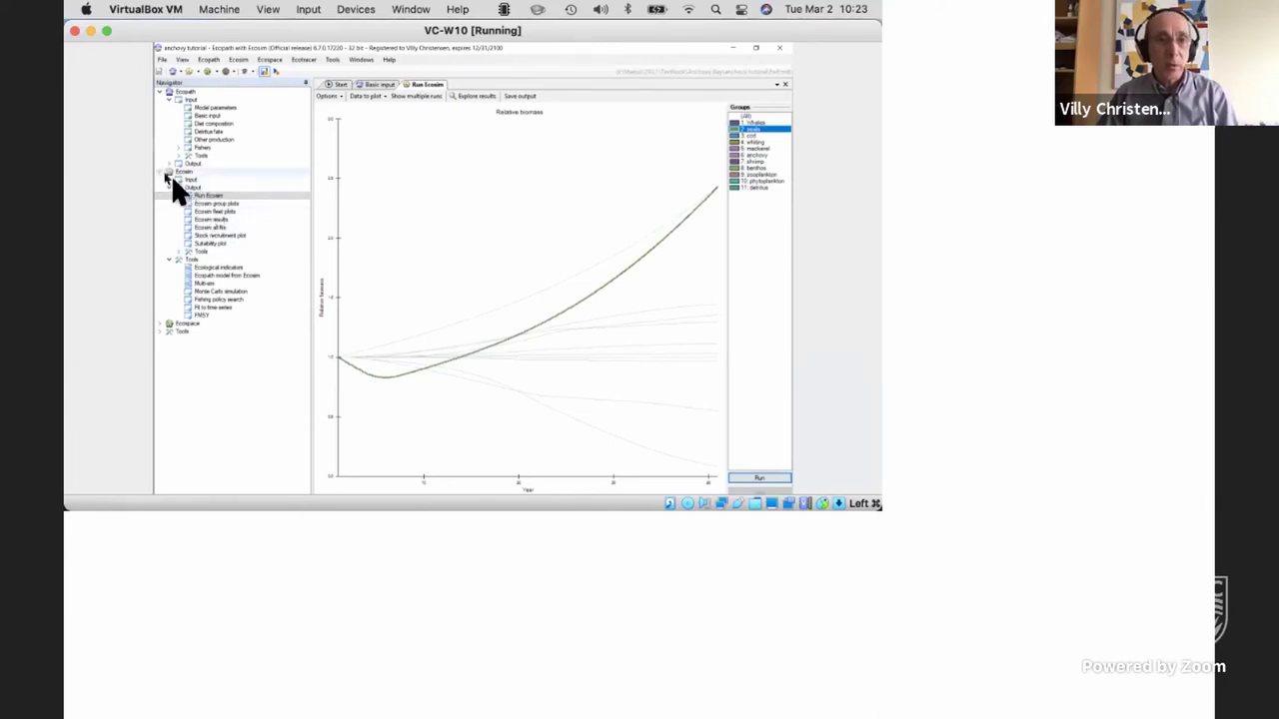
- Add a new mediation function in Ecosim's mediation inputs
{"action": "left_click", "coordinate": [169, 180]}
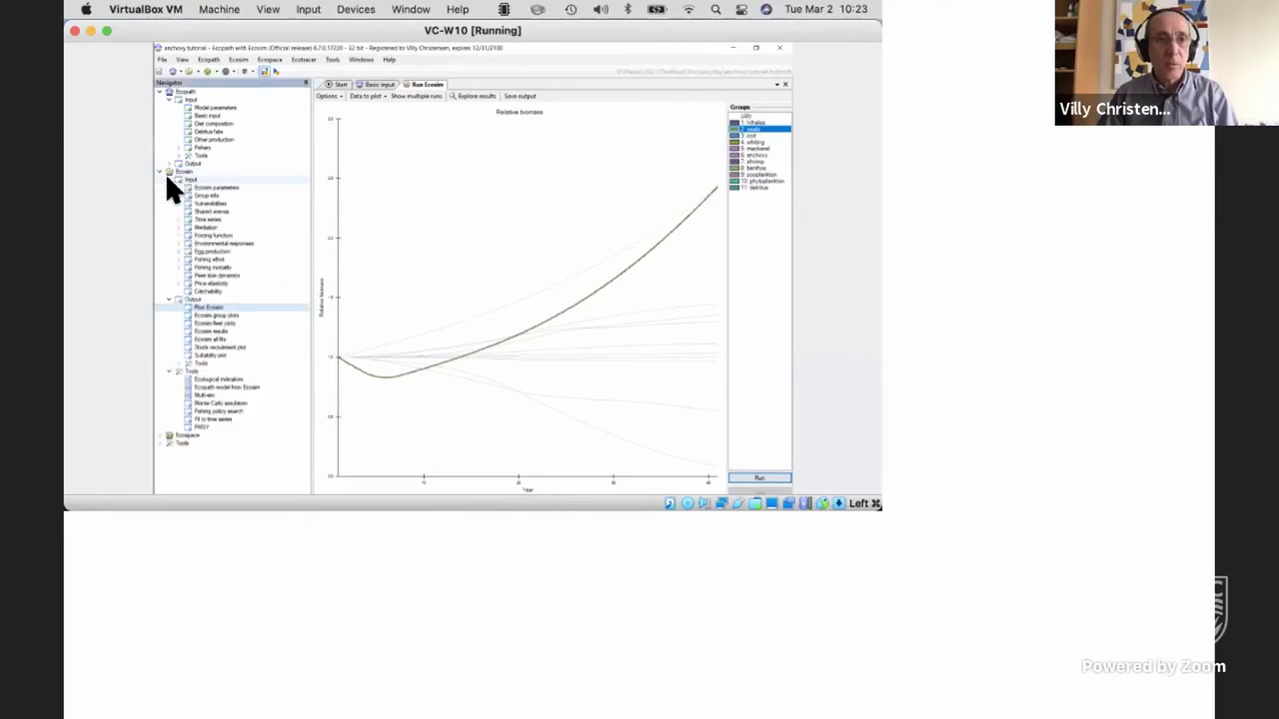
{"action": "double_click", "coordinate": [204, 227]}
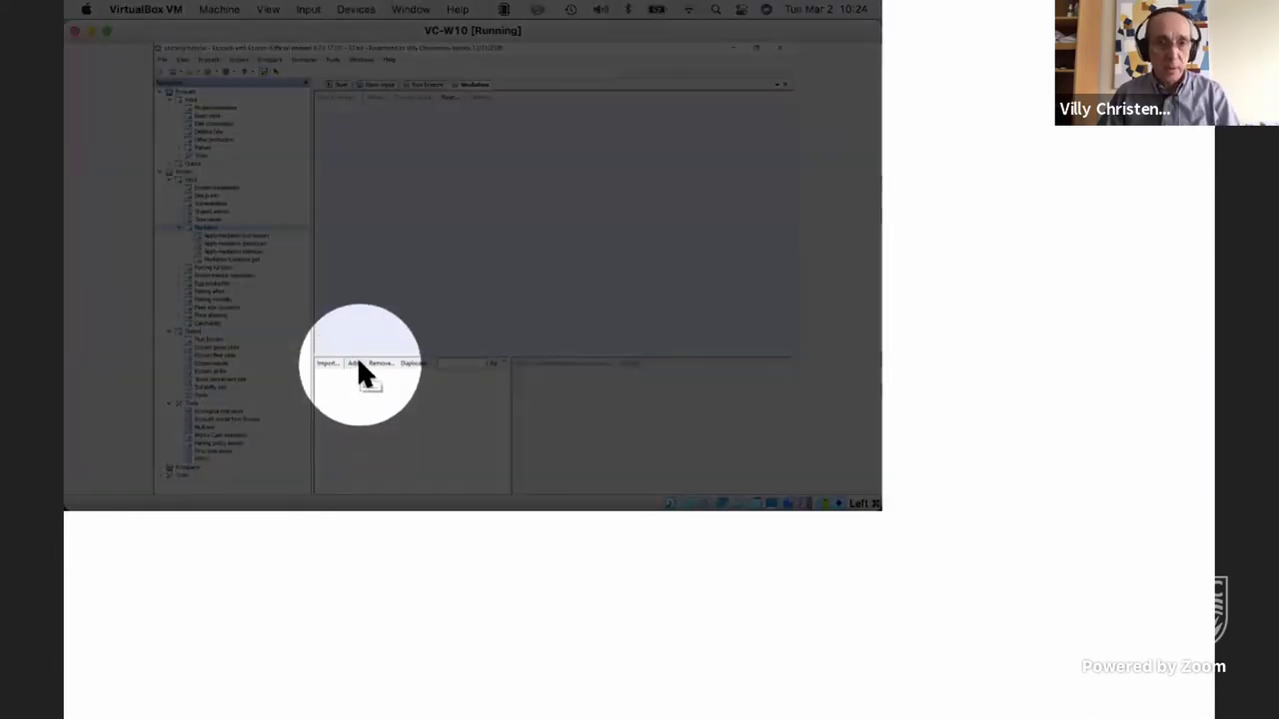
{"action": "left_click", "coordinate": [357, 364]}
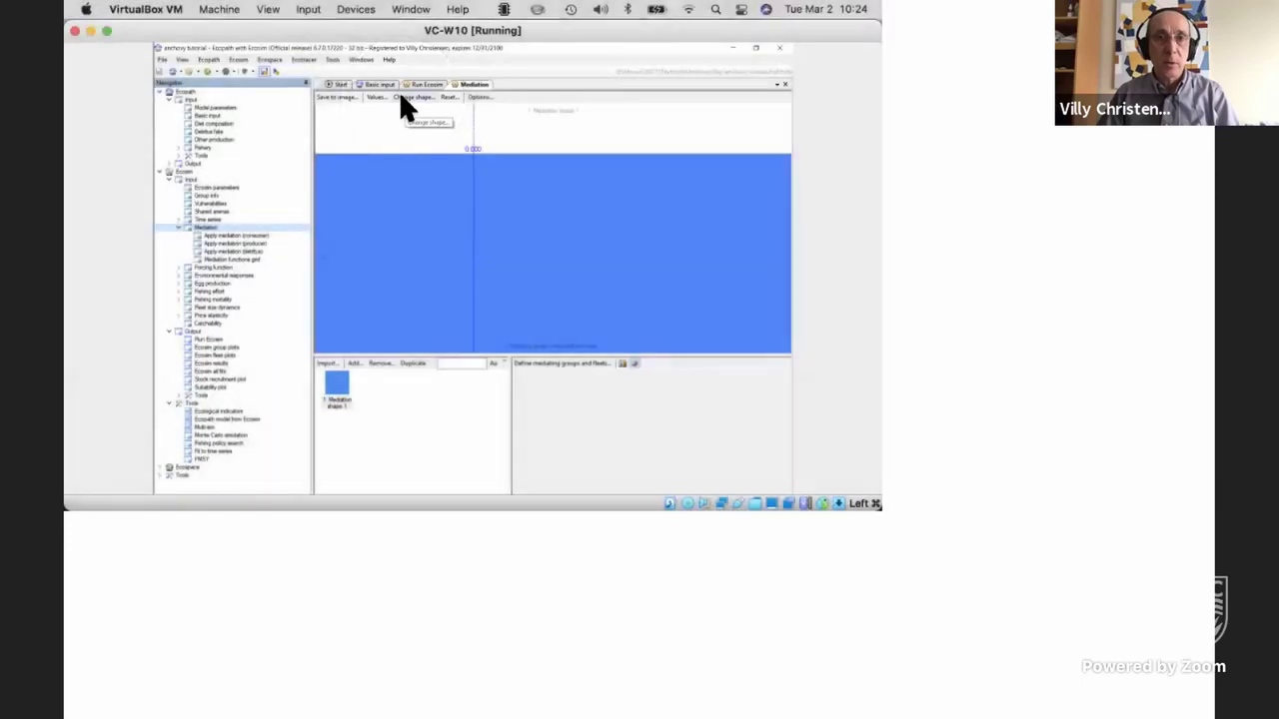
- Change the mediation function to a declining sigmoid shape with X min 1 and X max 0
{"action": "left_click", "coordinate": [400, 97]}
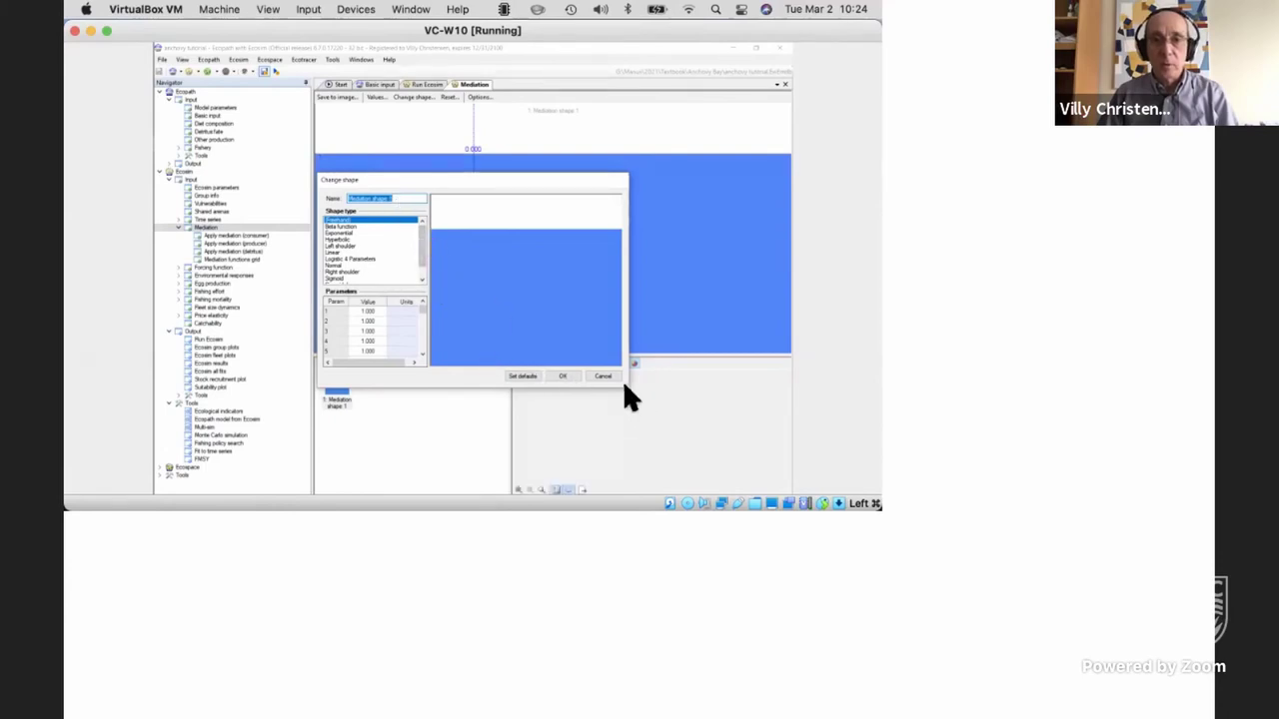
{"action": "left_click_drag", "start_coordinate": [705, 433], "coordinate": [872, 504]}
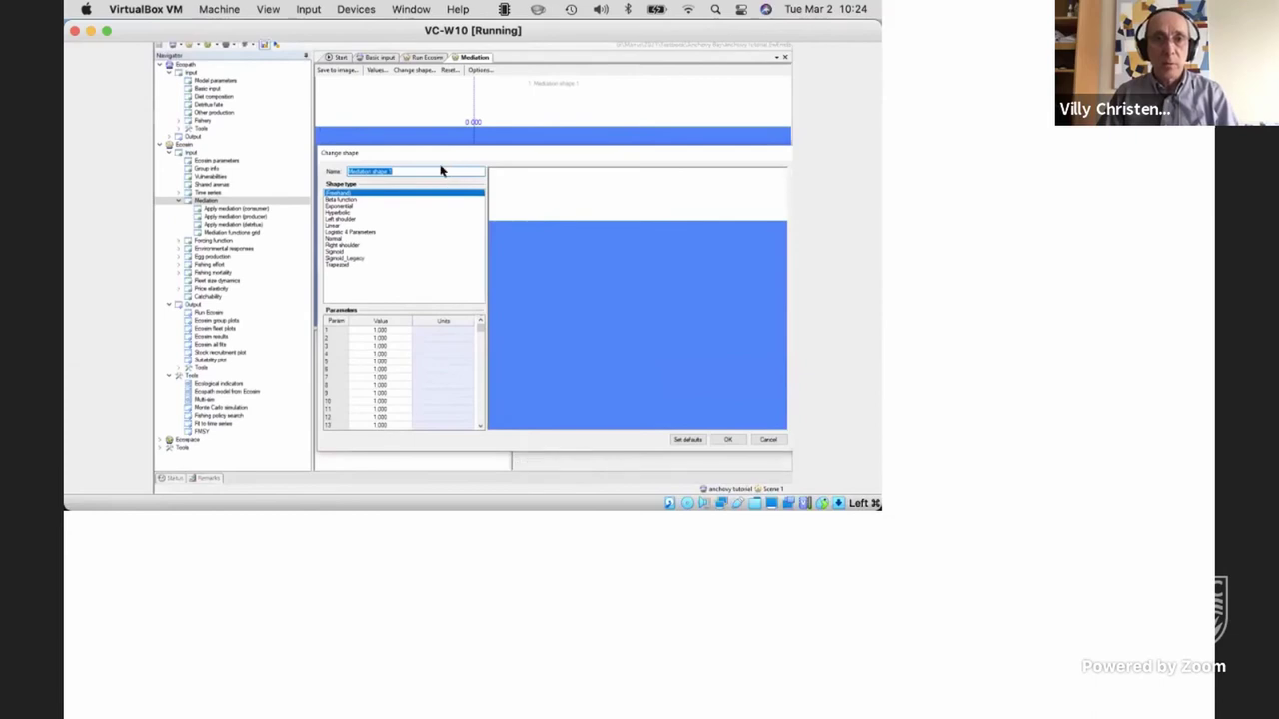
{"action": "left_click_drag", "start_coordinate": [382, 157], "coordinate": [320, 107]}
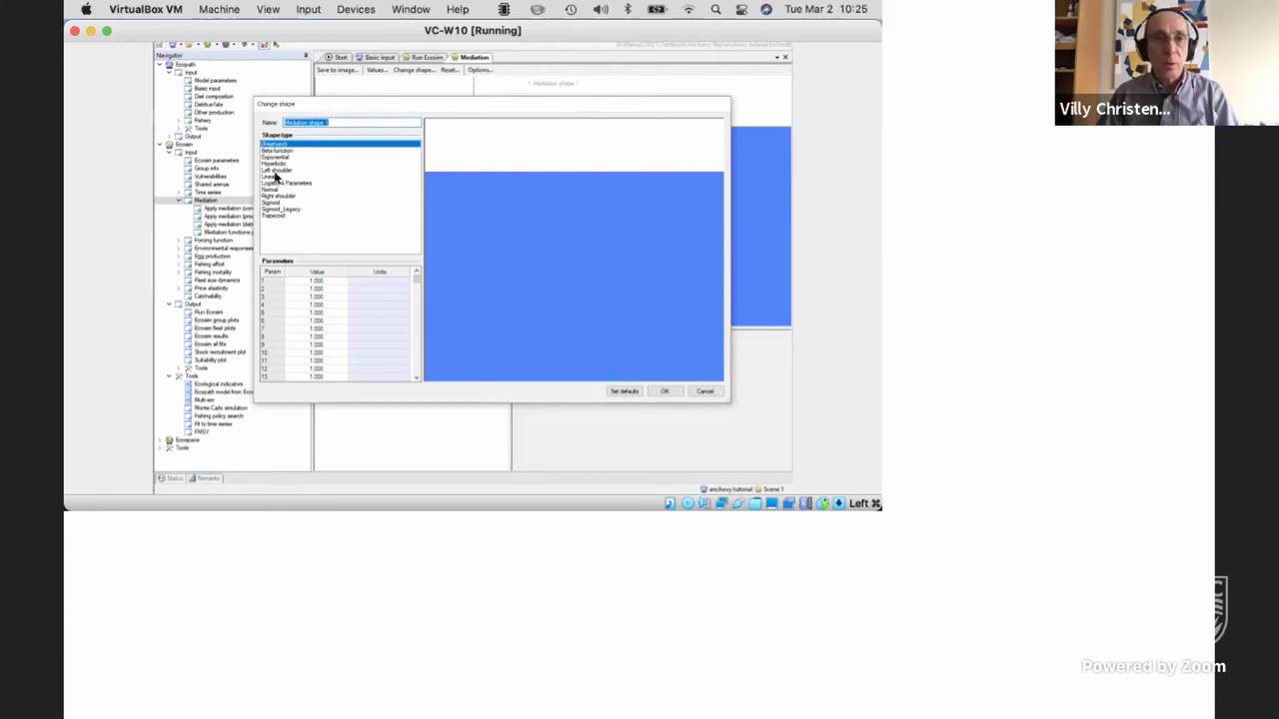
{"action": "left_click", "coordinate": [280, 203]}
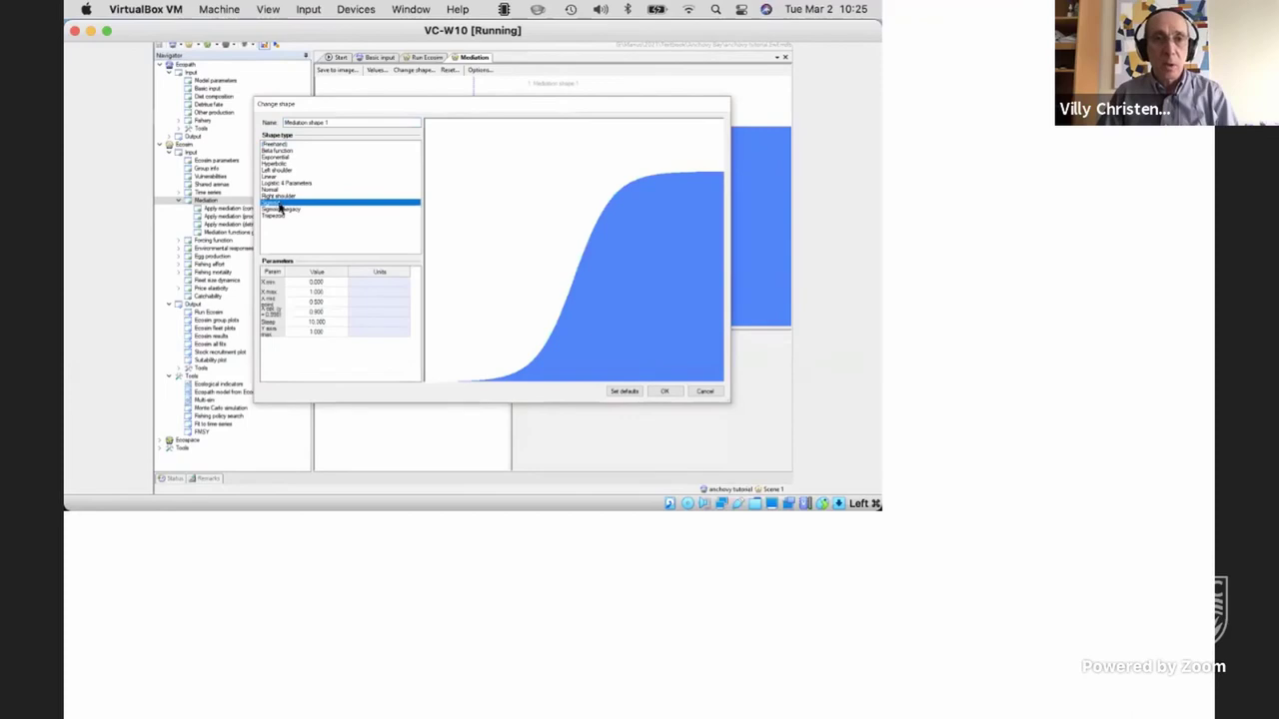
{"action": "left_click", "coordinate": [336, 285]}
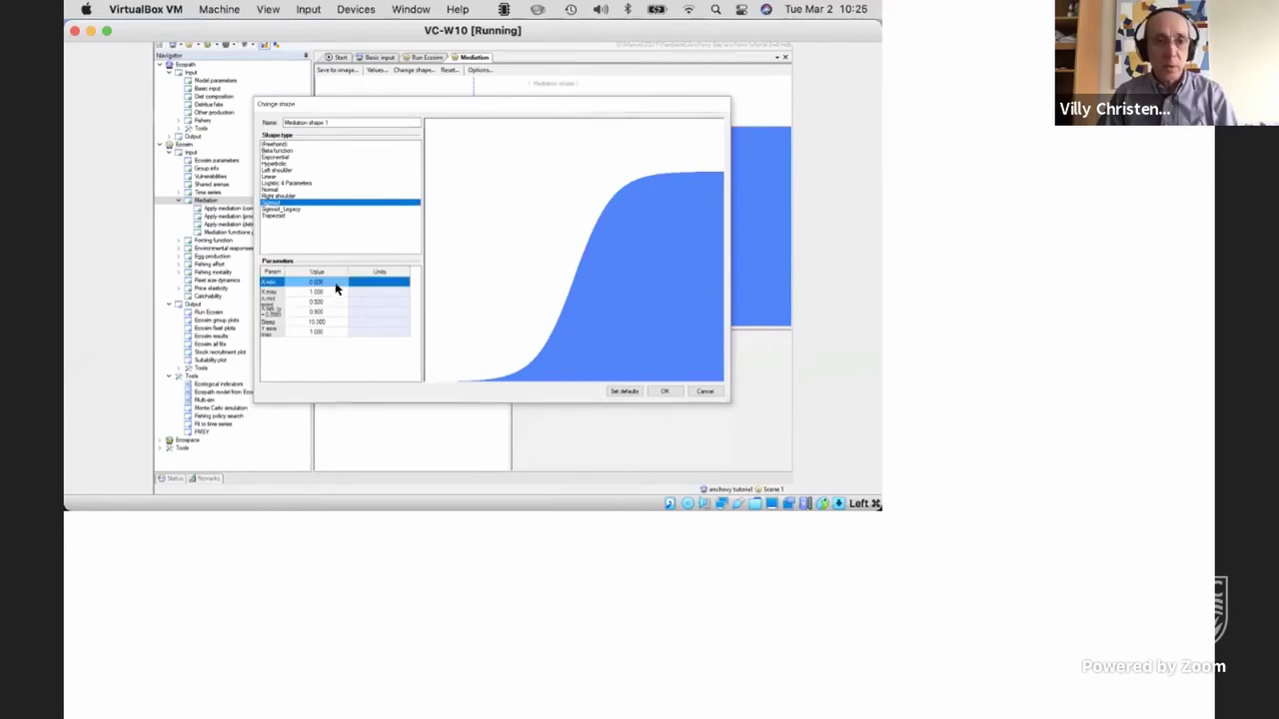
{"action": "type", "text": "1"}
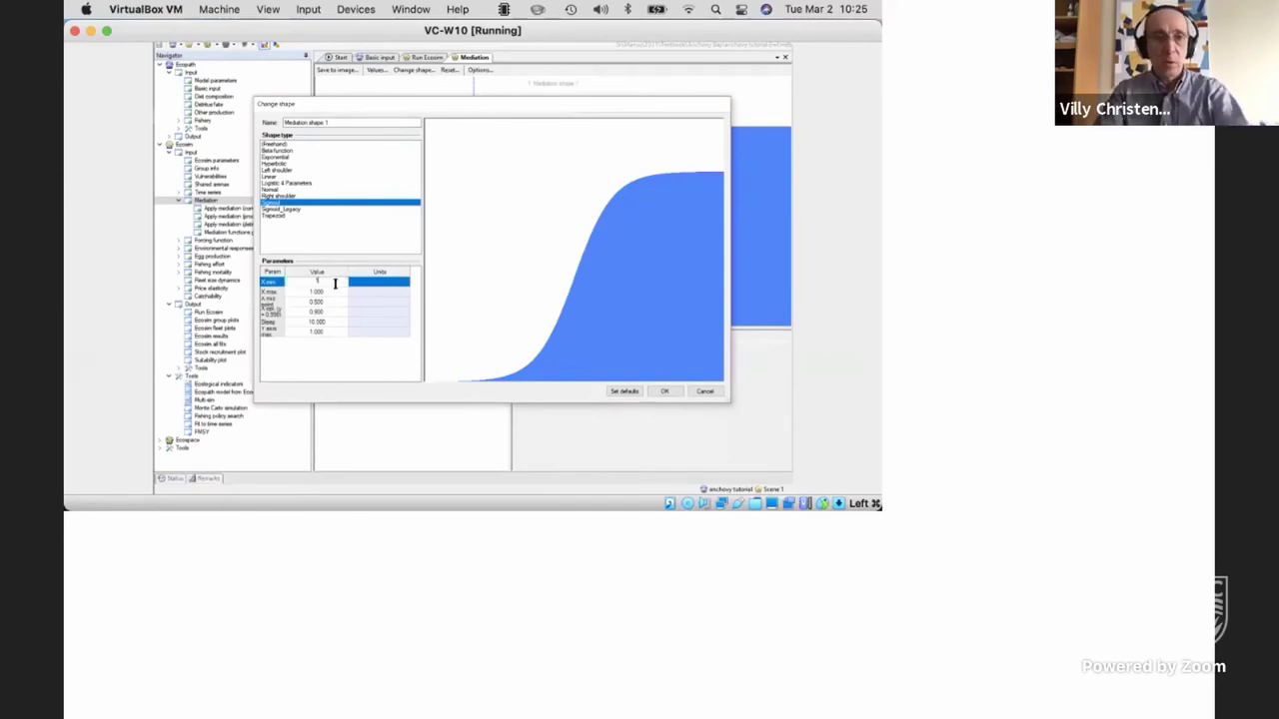
{"action": "key", "text": "Return"}
{"action": "left_click", "coordinate": [336, 290]}
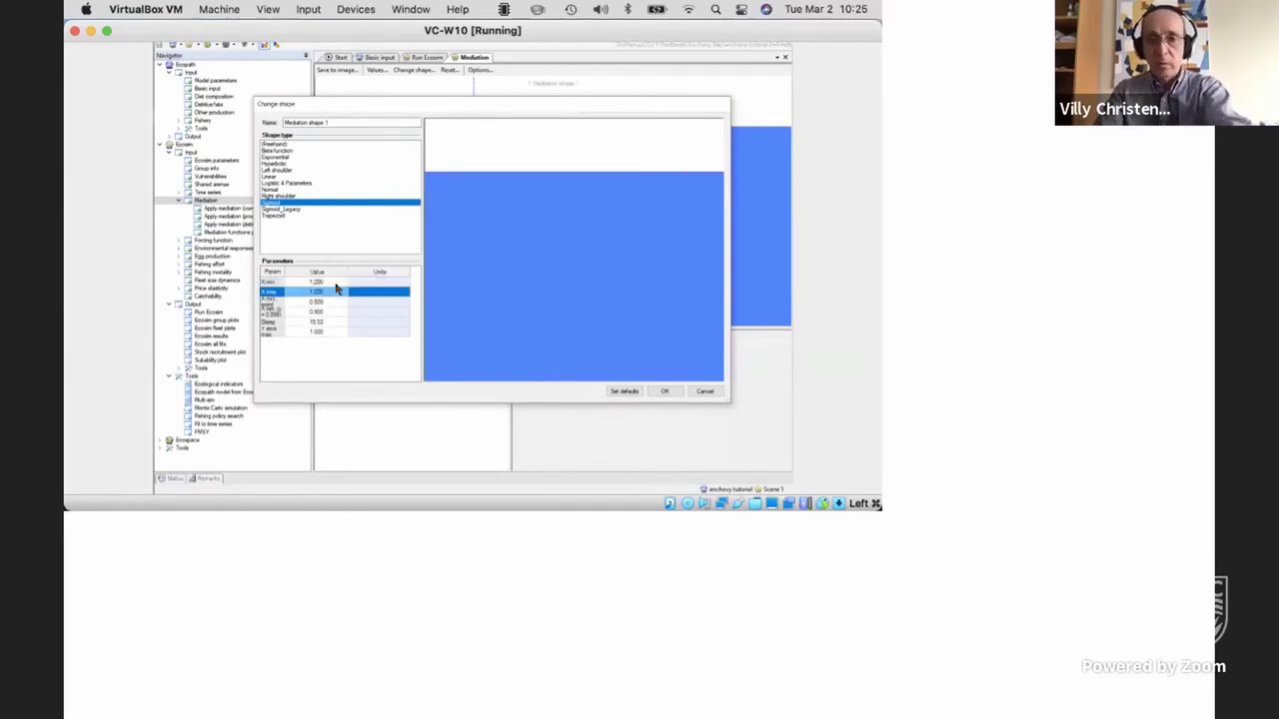
{"action": "key", "text": "Return"}
{"action": "key", "text": "Return"}
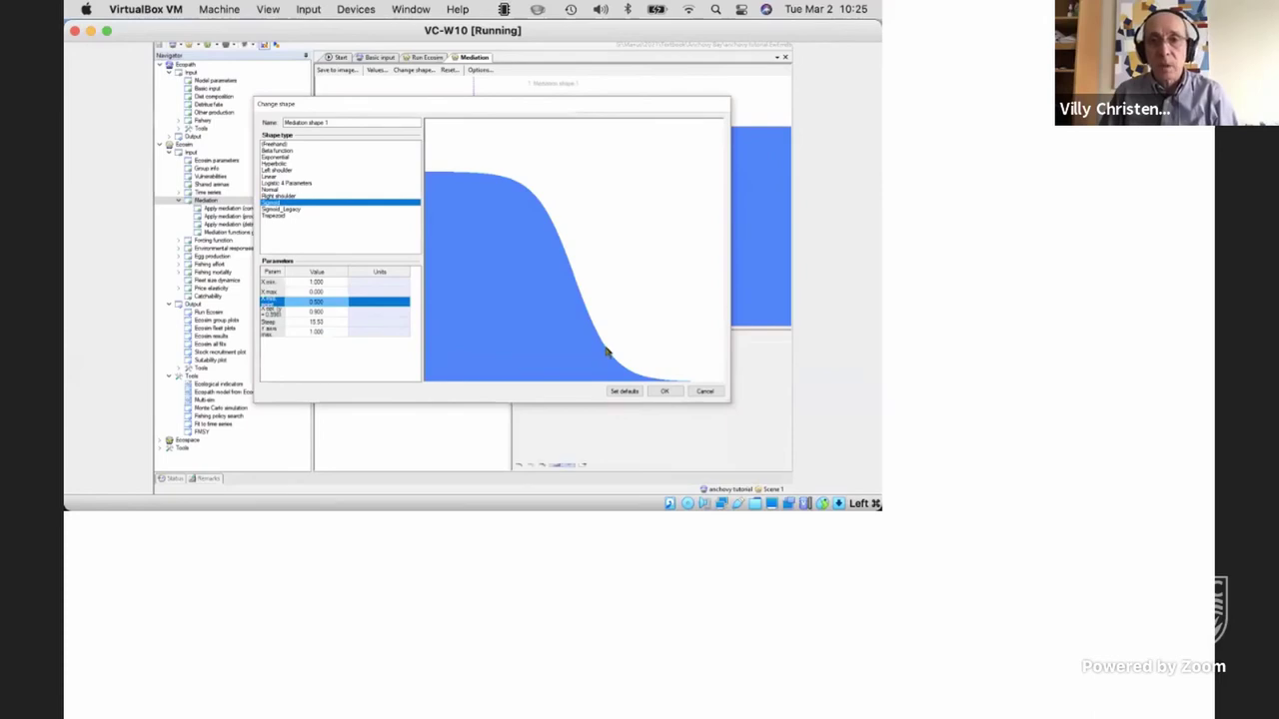
{"action": "left_click", "coordinate": [665, 393]}
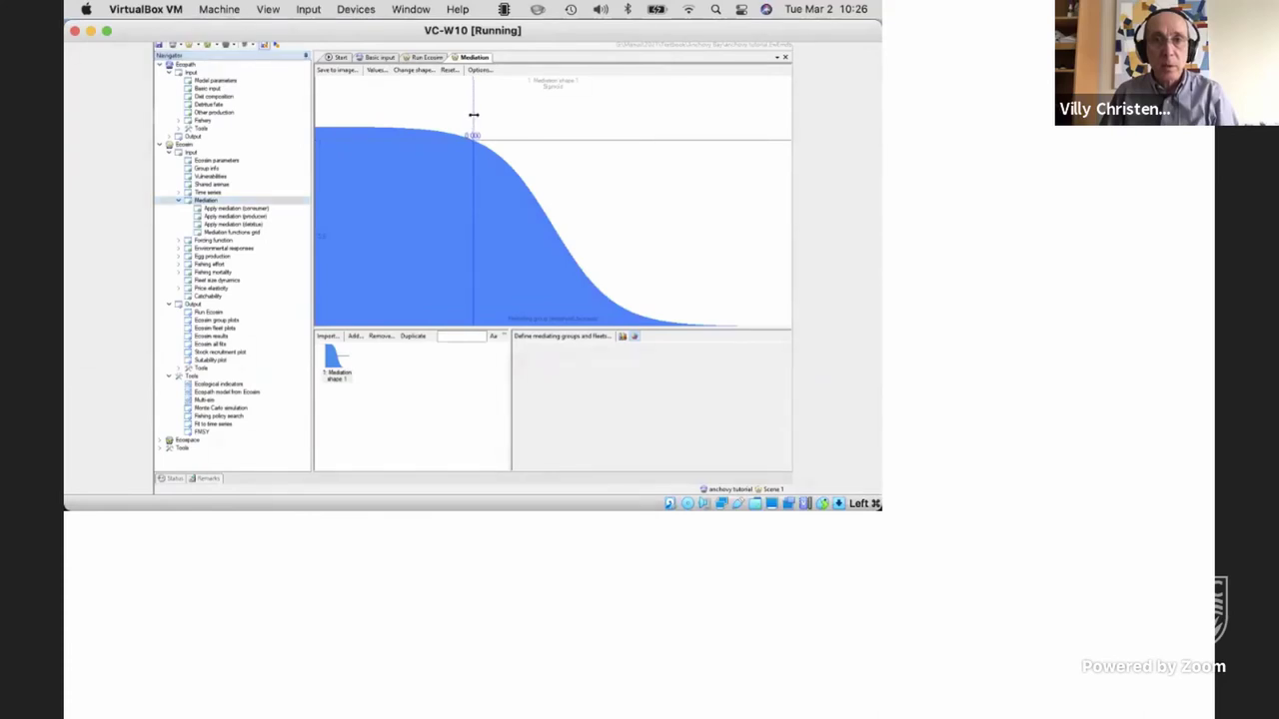
- Move the baseline marker on the mediation curve to the middle of the slope and back to the start of the upper plateau
{"action": "mouse_move", "coordinate": [473, 115]}
{"action": "left_mouse_down"}
{"action": "mouse_move", "coordinate": [575, 137]}
{"action": "mouse_move", "coordinate": [545, 134]}
{"action": "mouse_move", "coordinate": [557, 136]}
{"action": "left_mouse_up"}
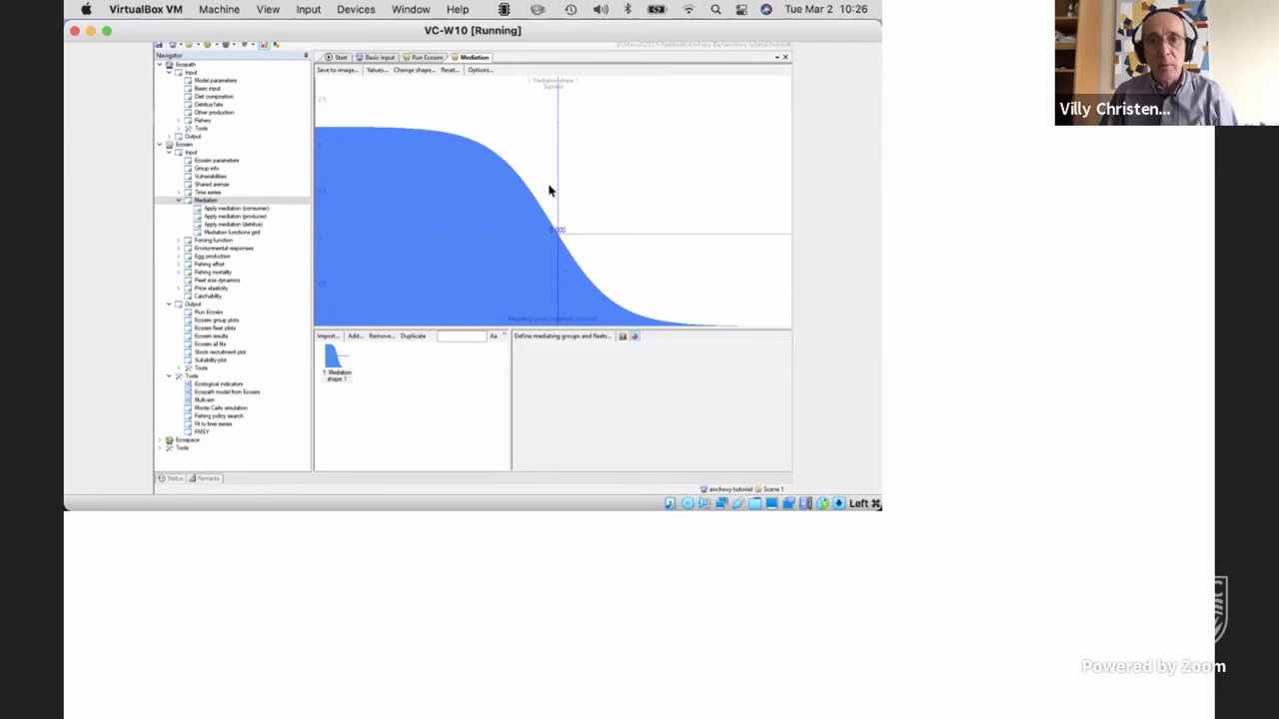
{"action": "left_click_drag", "start_coordinate": [555, 152], "coordinate": [333, 140]}
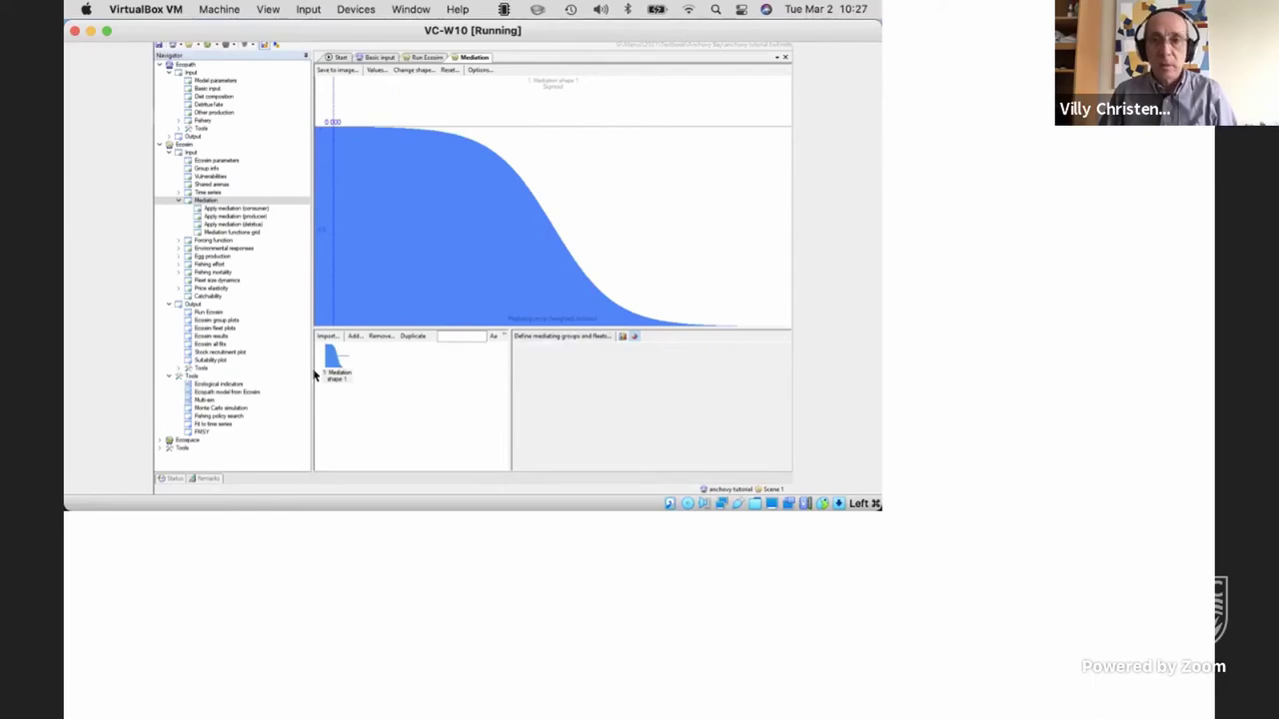
- Try an X max of 0.2 for the sigmoid mediation shape and apply the Freehand shape type instead
{"action": "left_click", "coordinate": [398, 72]}
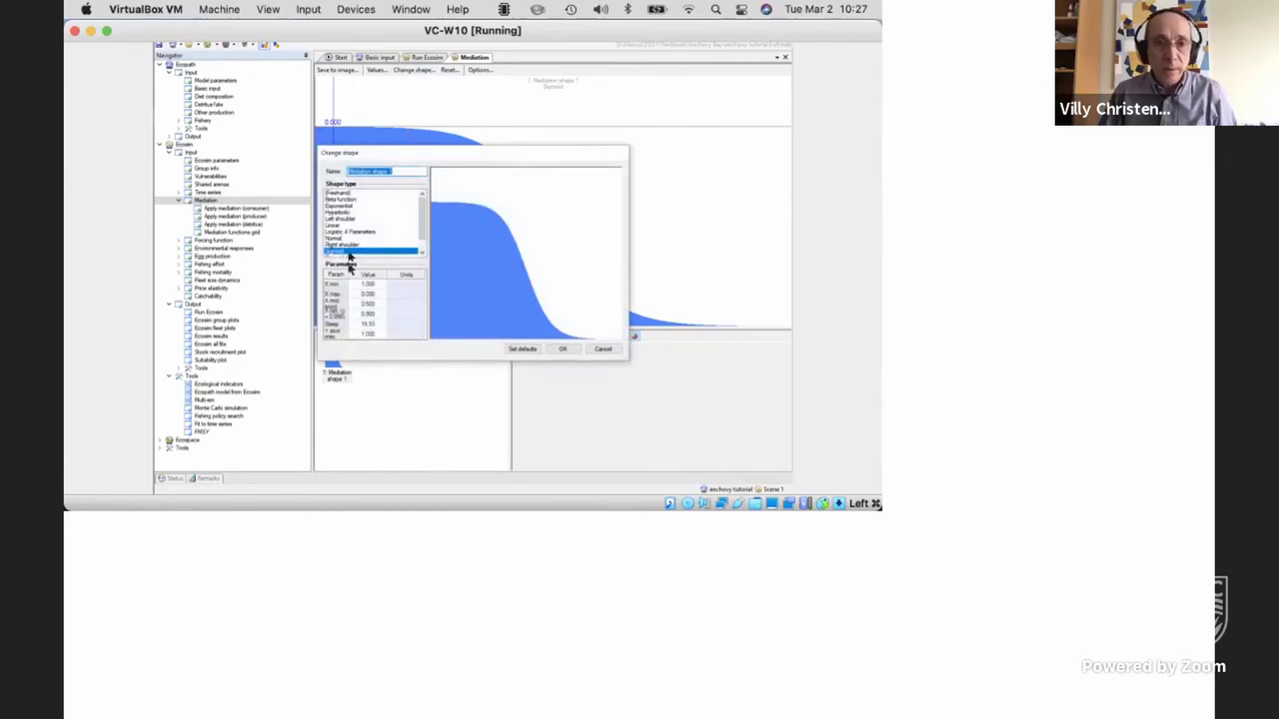
{"action": "left_click", "coordinate": [359, 295]}
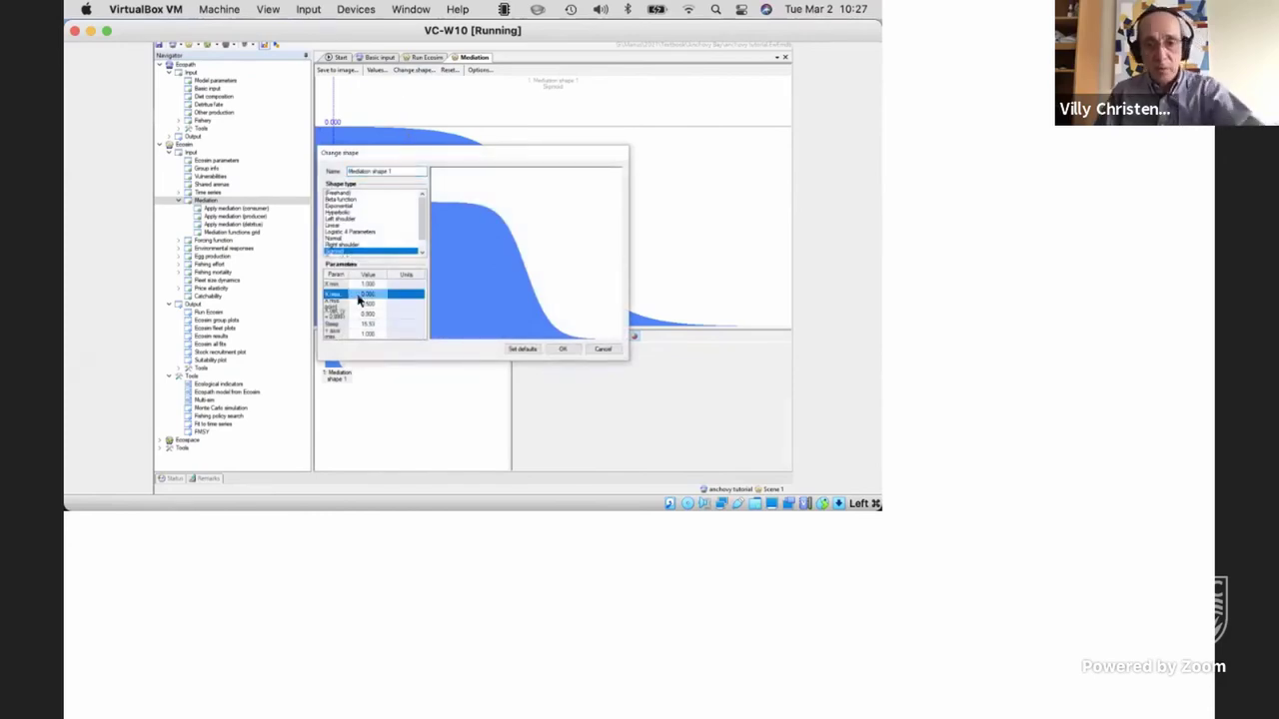
{"action": "type", "text": "0.2"}
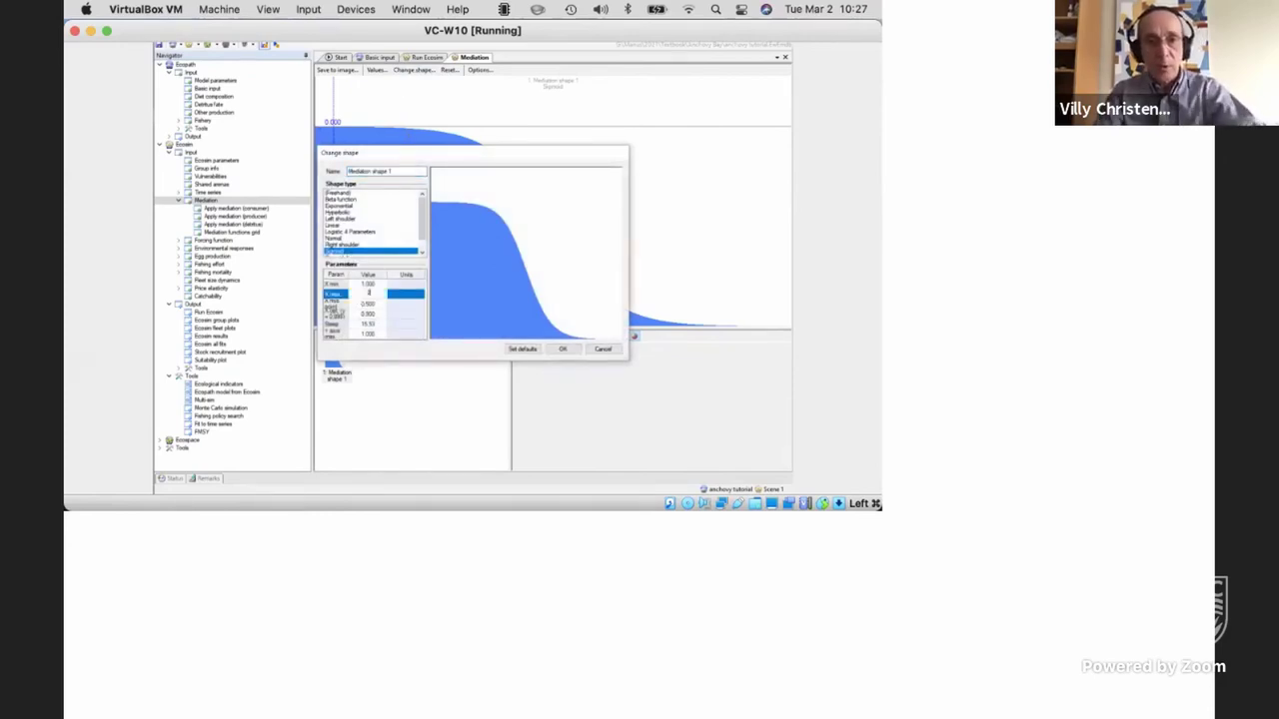
{"action": "key", "text": "Return"}
{"action": "key", "text": "Return"}
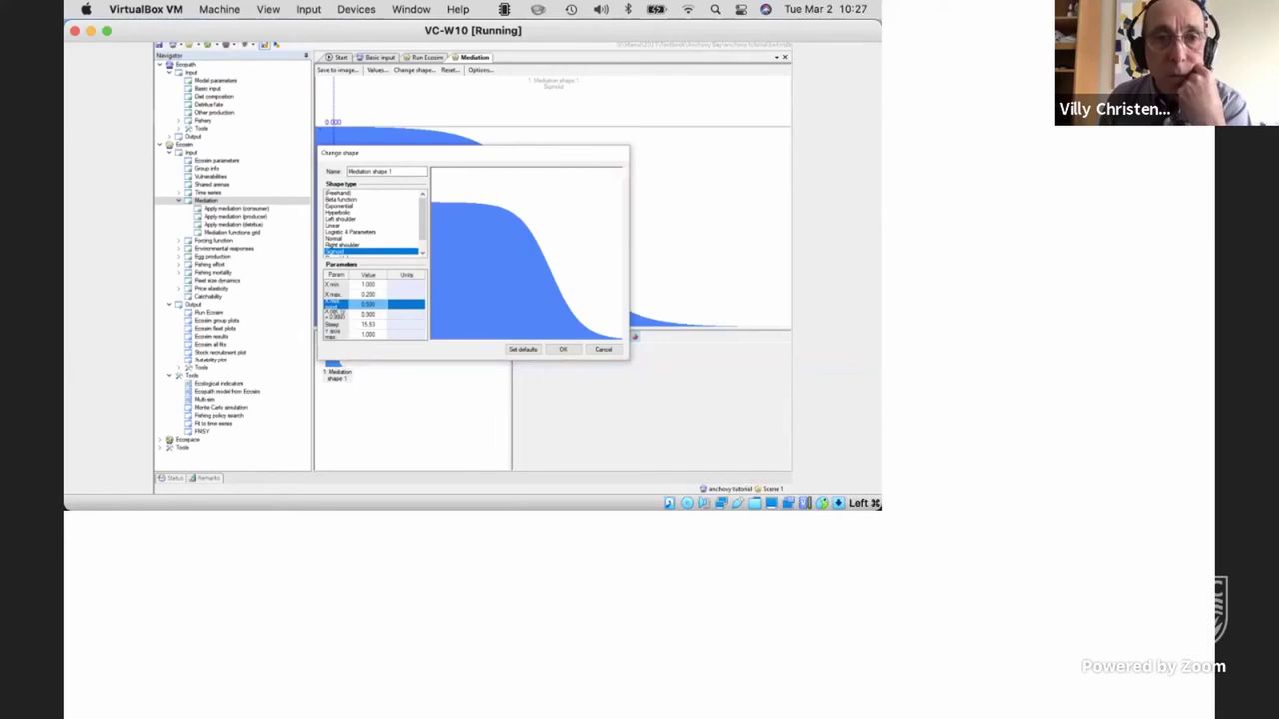
{"action": "left_click", "coordinate": [336, 194]}
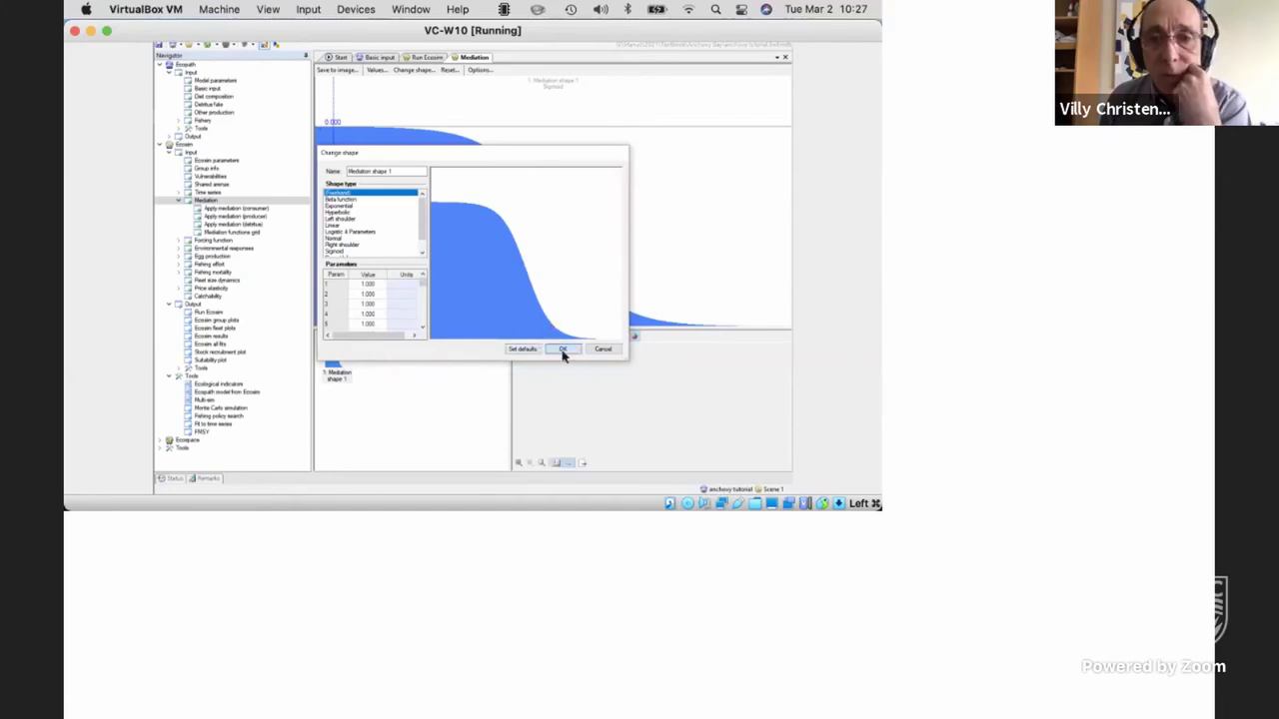
{"action": "left_click", "coordinate": [562, 349]}
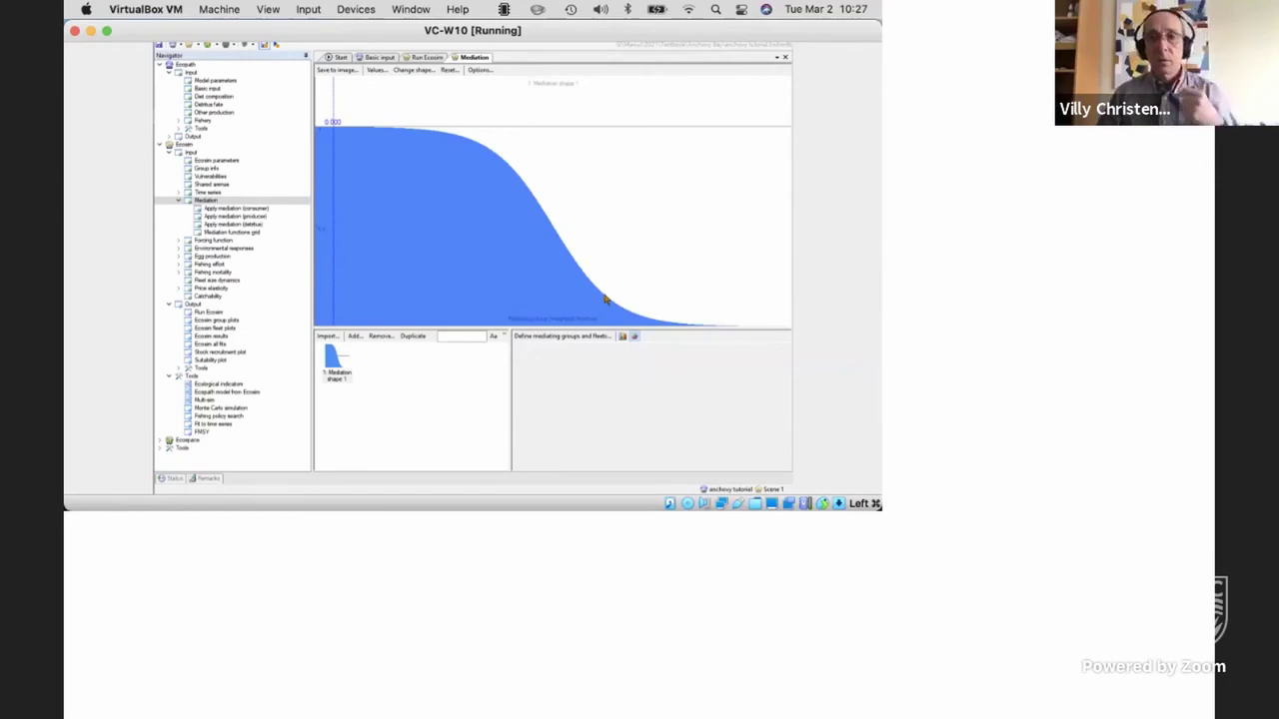
- Redraw the lower tail of the mediation curve freehand as a flat, low plateau reaching nearly to the end of the x-axis
{"action": "left_click_drag", "start_coordinate": [605, 300], "coordinate": [699, 322]}
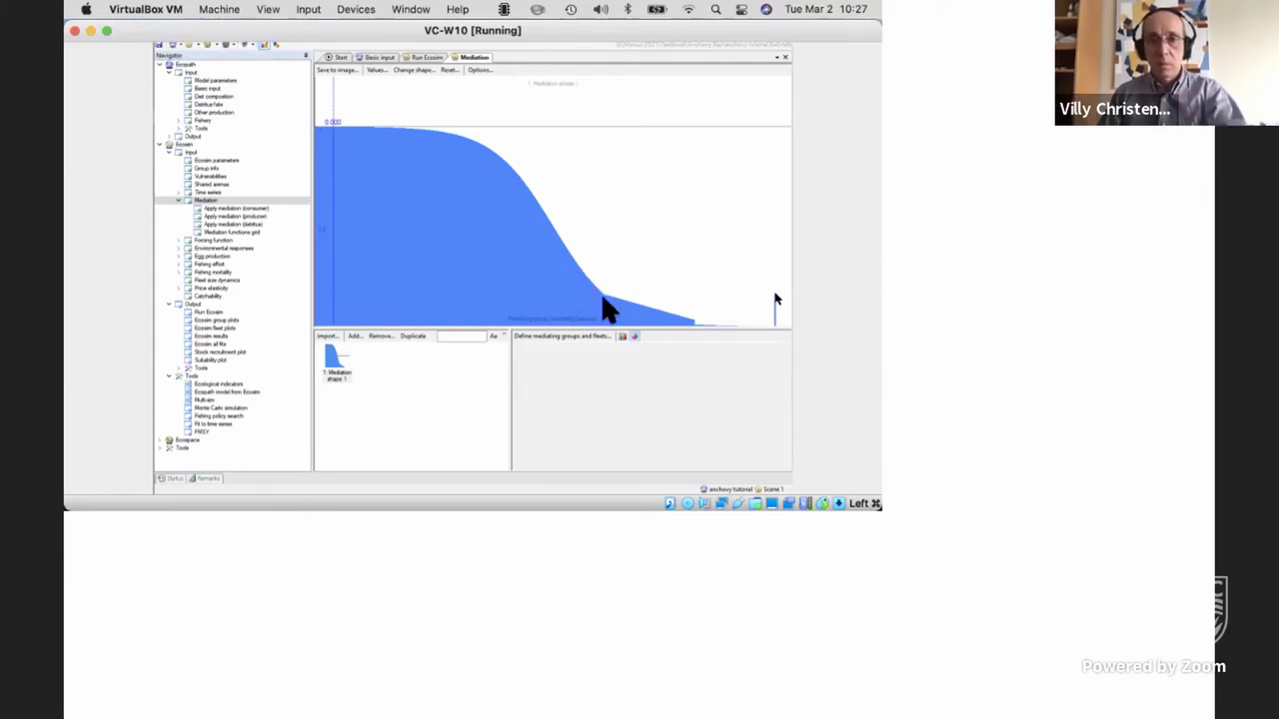
{"action": "left_click_drag", "start_coordinate": [777, 300], "coordinate": [604, 298]}
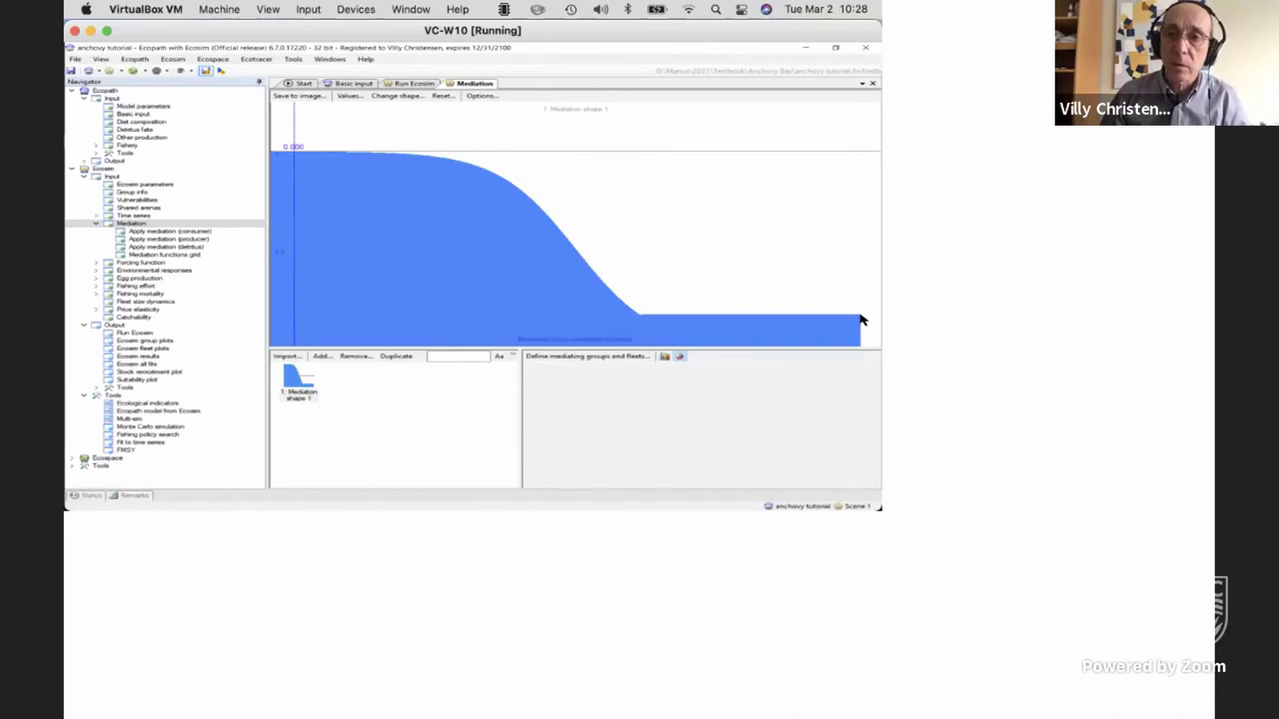
{"action": "left_click_drag", "start_coordinate": [861, 320], "coordinate": [861, 319]}
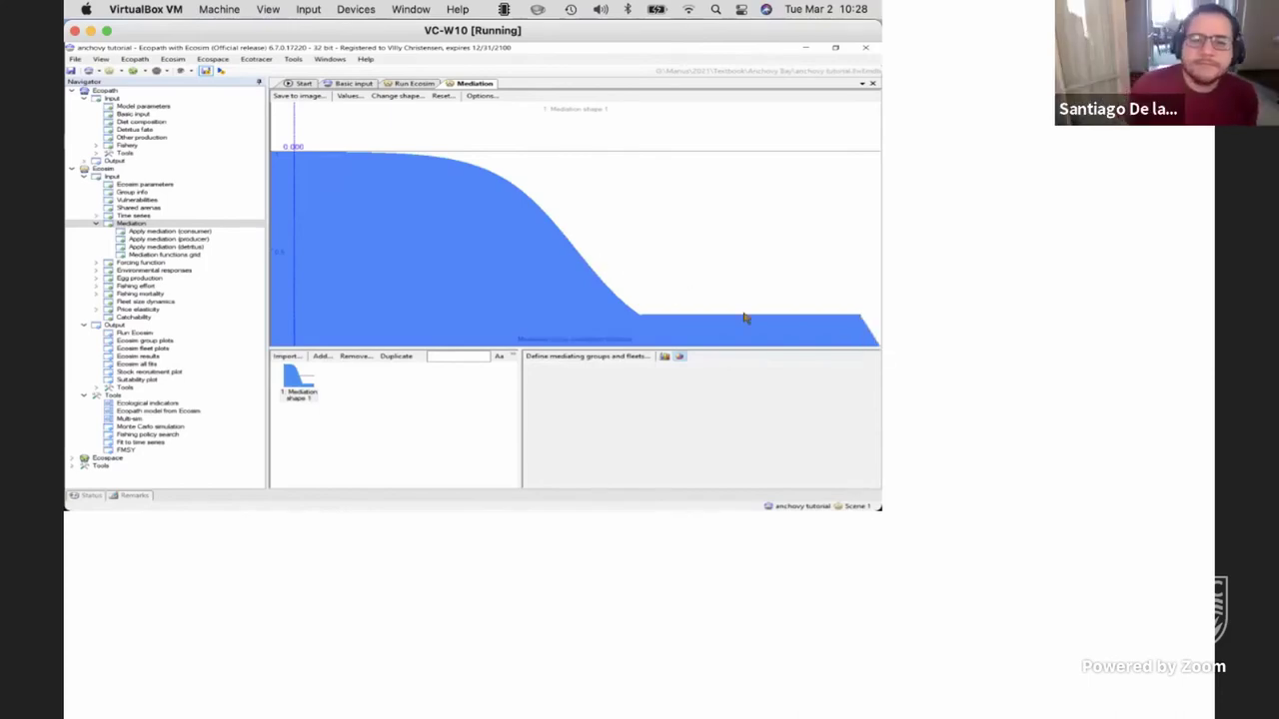
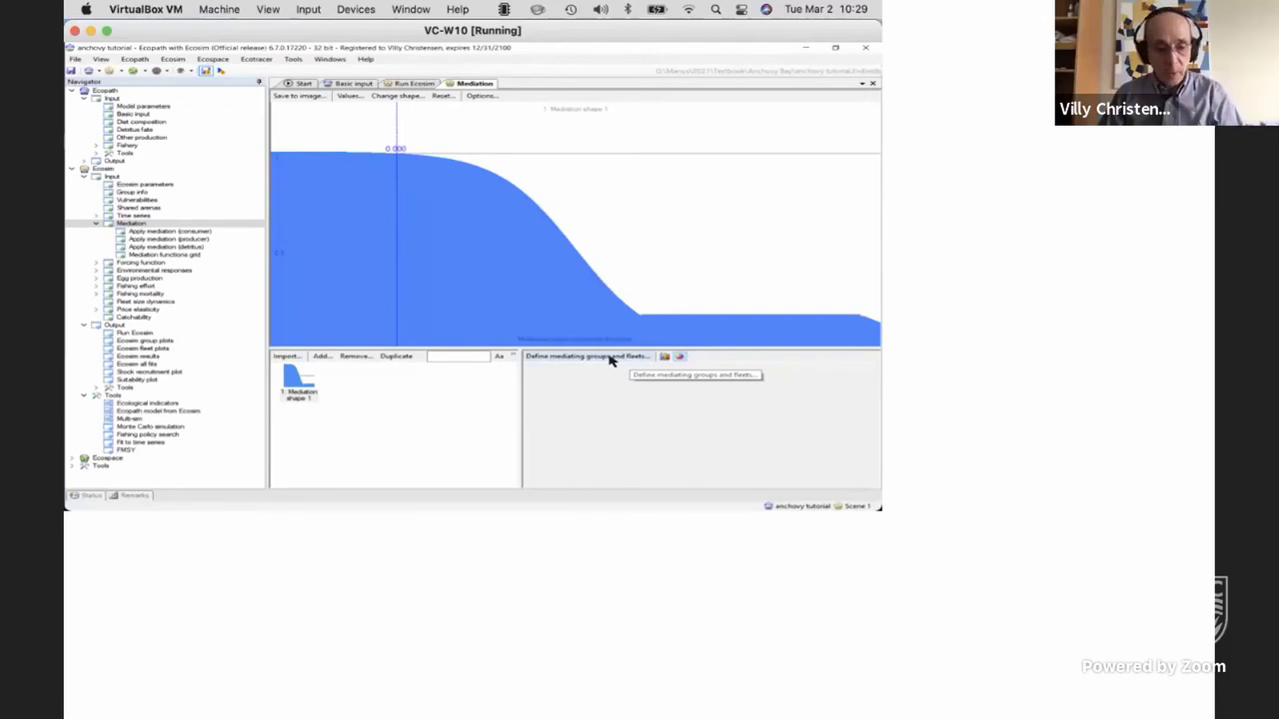
- Assign seals and whales as the mediating groups for Mediation shape 1
{"action": "left_click", "coordinate": [610, 358]}
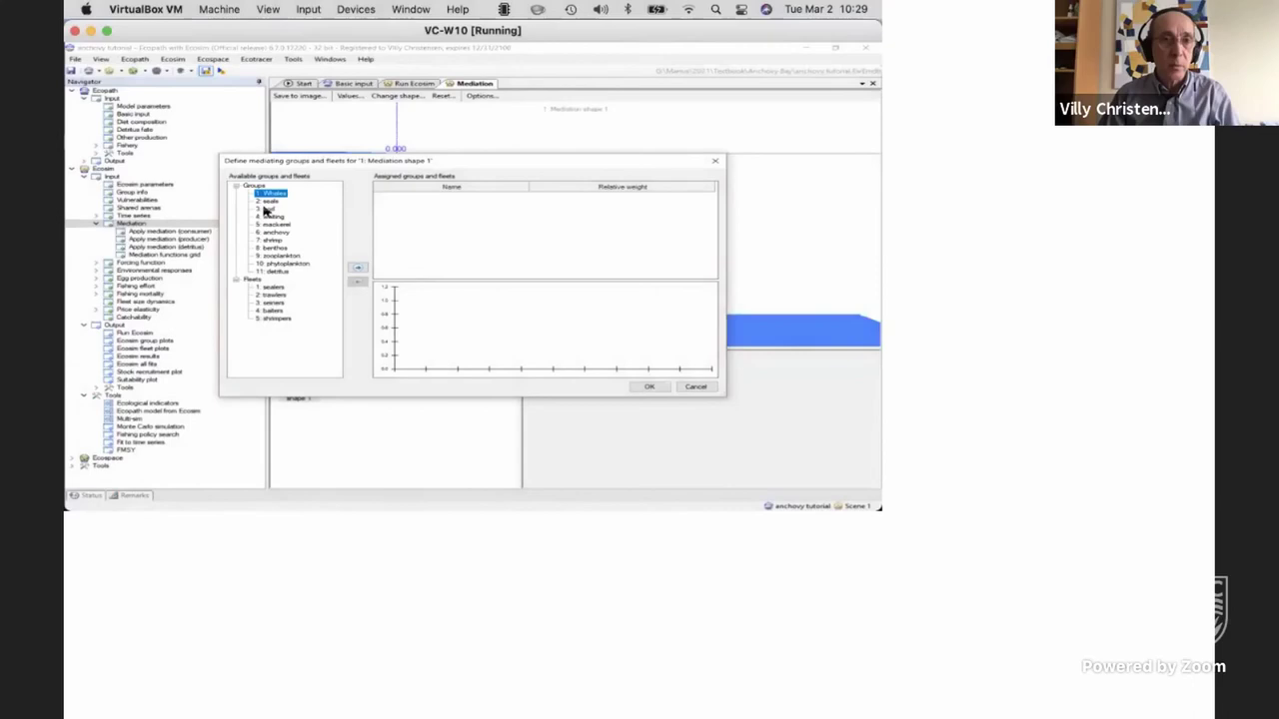
{"action": "left_click", "coordinate": [268, 202]}
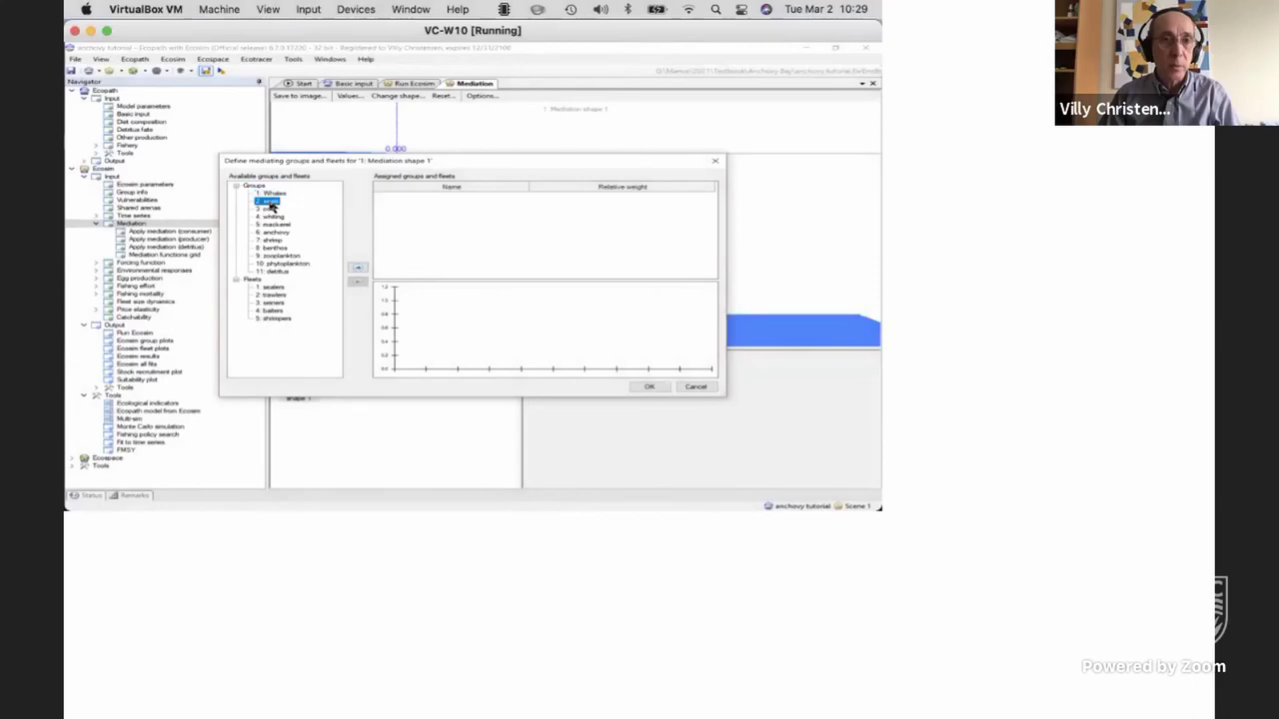
{"action": "left_click", "coordinate": [357, 271]}
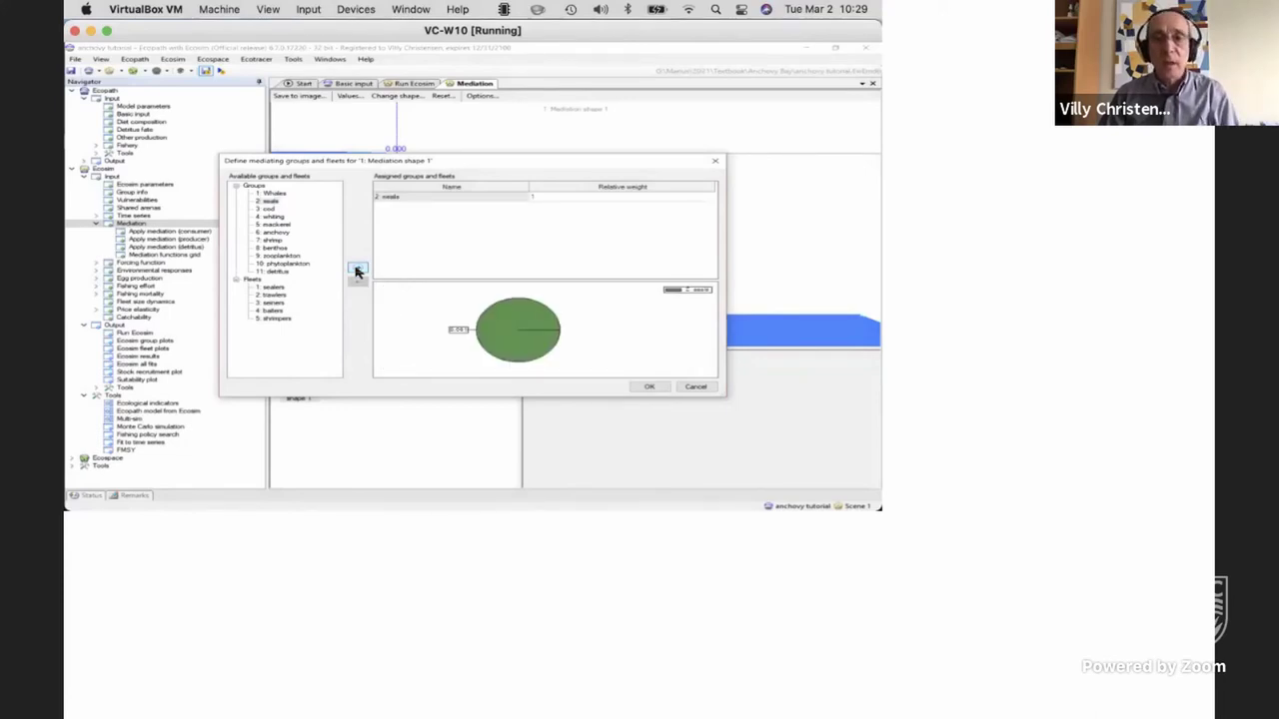
{"action": "left_click", "coordinate": [271, 192]}
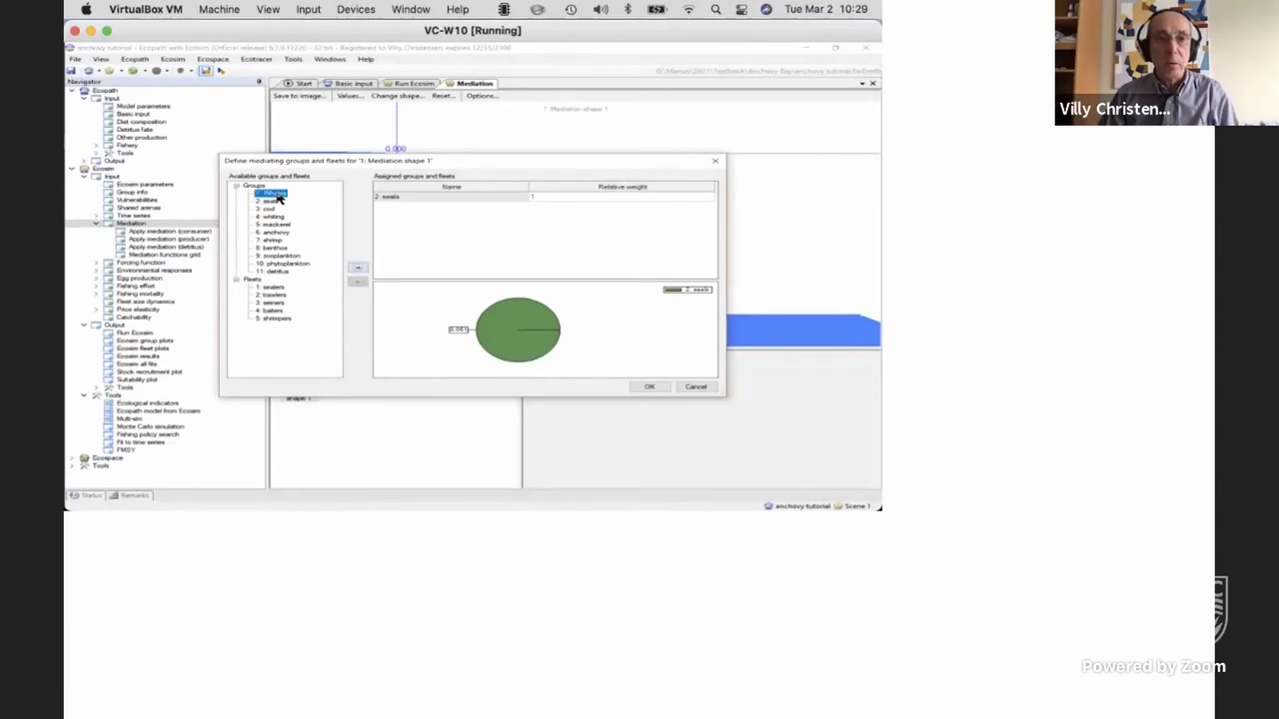
{"action": "left_click", "coordinate": [357, 267]}
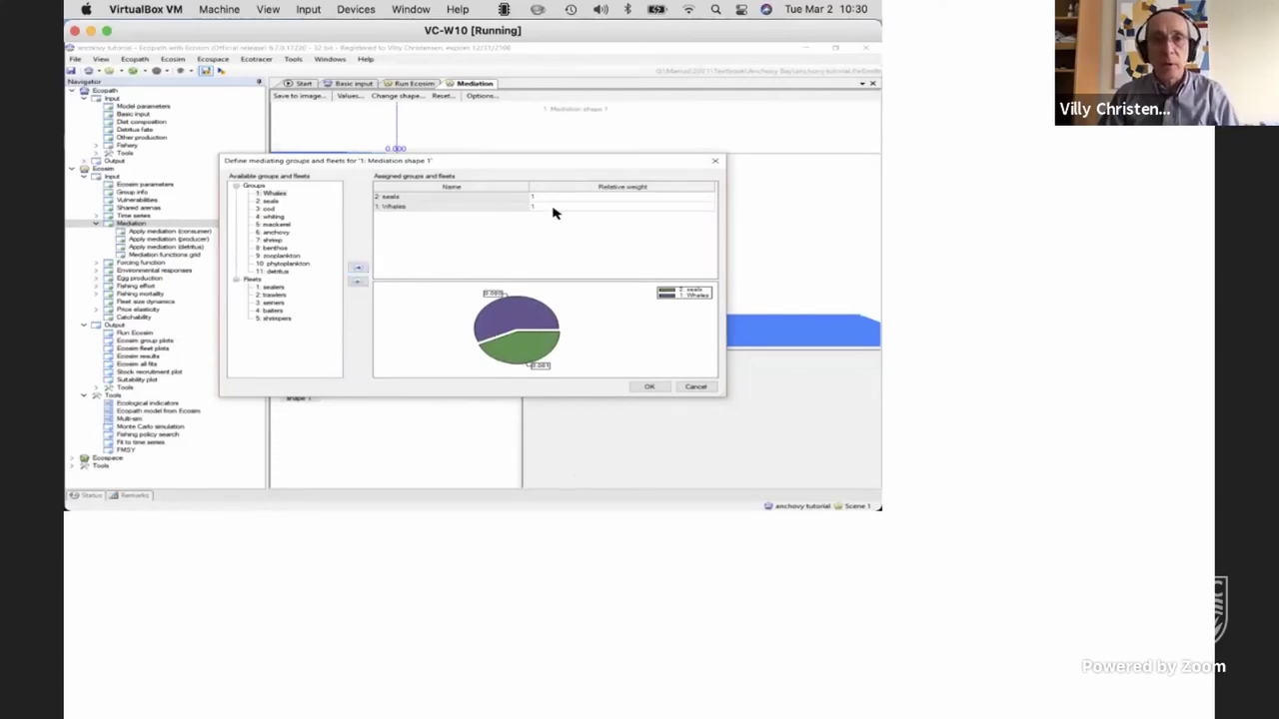
- Set the relative weight of seals to 10 in the mediating groups of Mediation shape 1
{"action": "left_click", "coordinate": [547, 199]}
{"action": "type", "text": "6"}
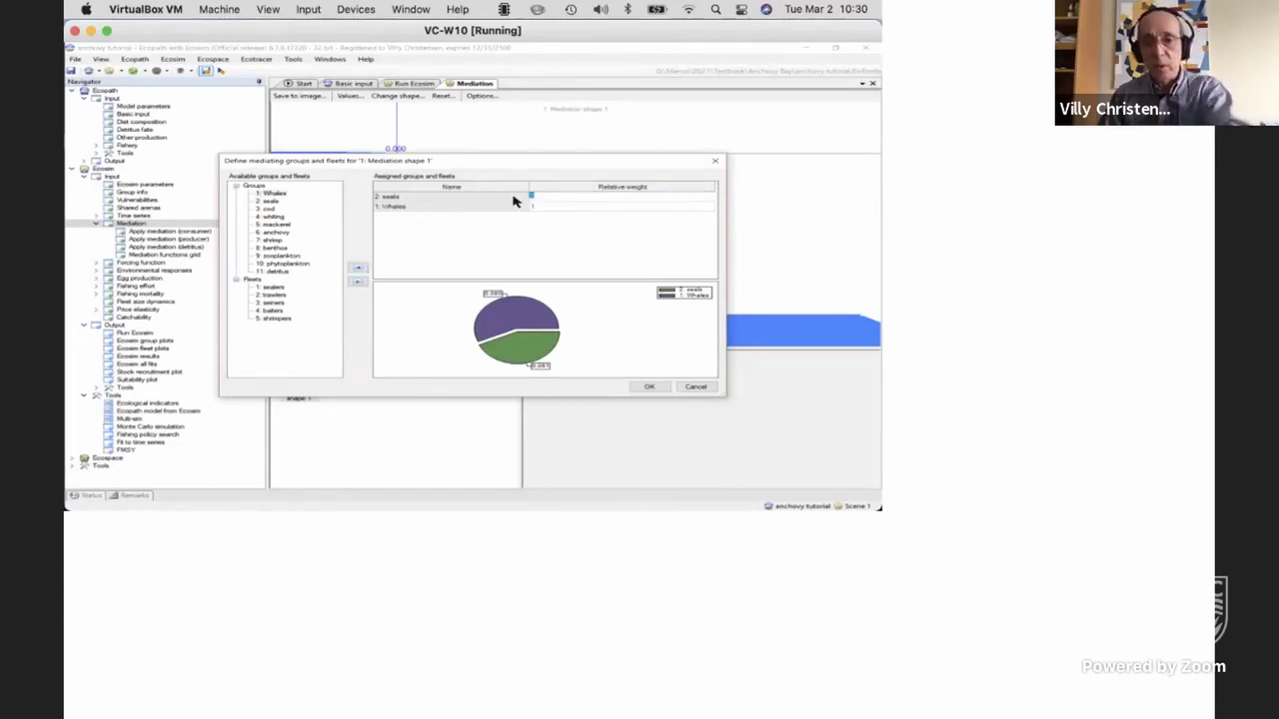
{"action": "type", "text": "10"}
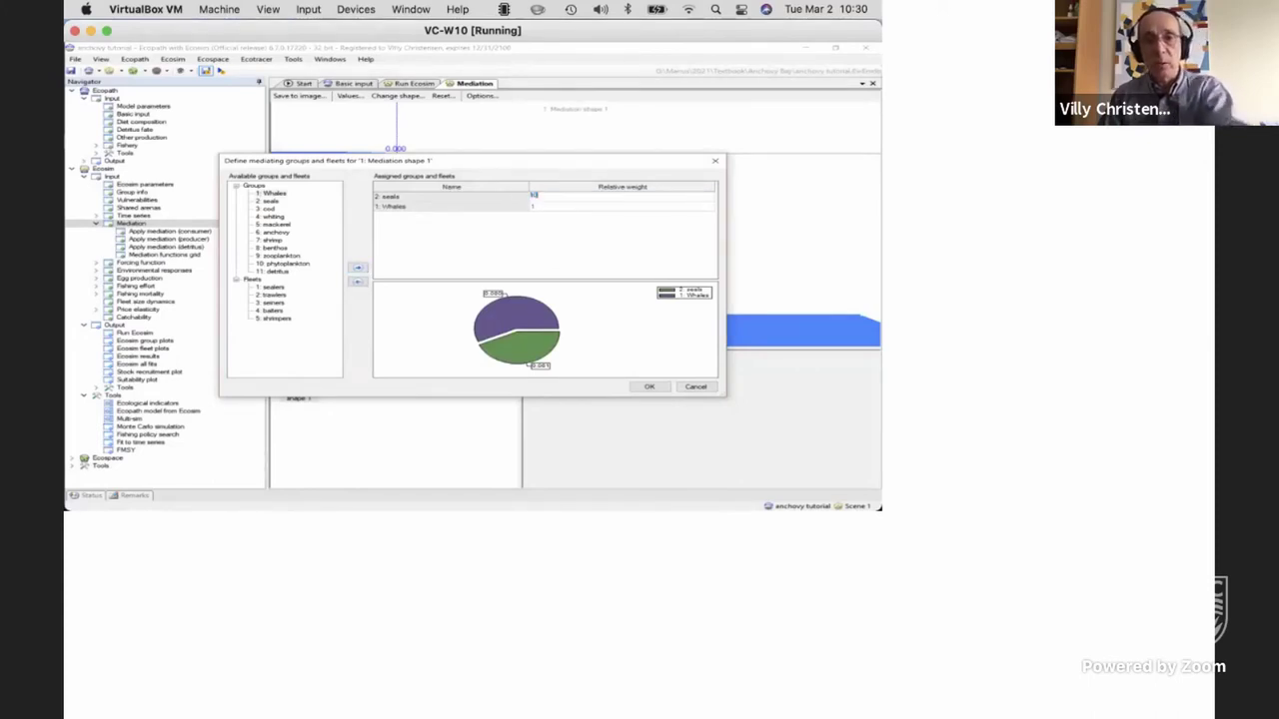
{"action": "left_click", "coordinate": [557, 208]}
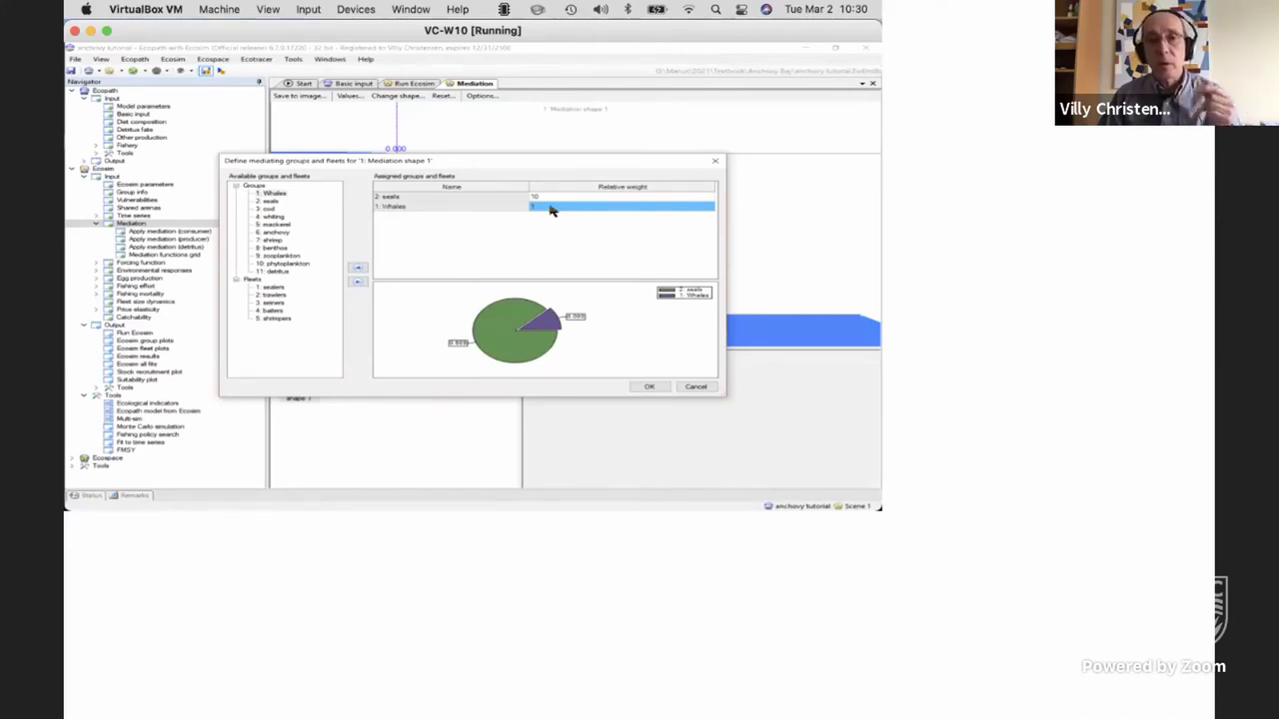
{"action": "mouse_move", "coordinate": [531, 289]}
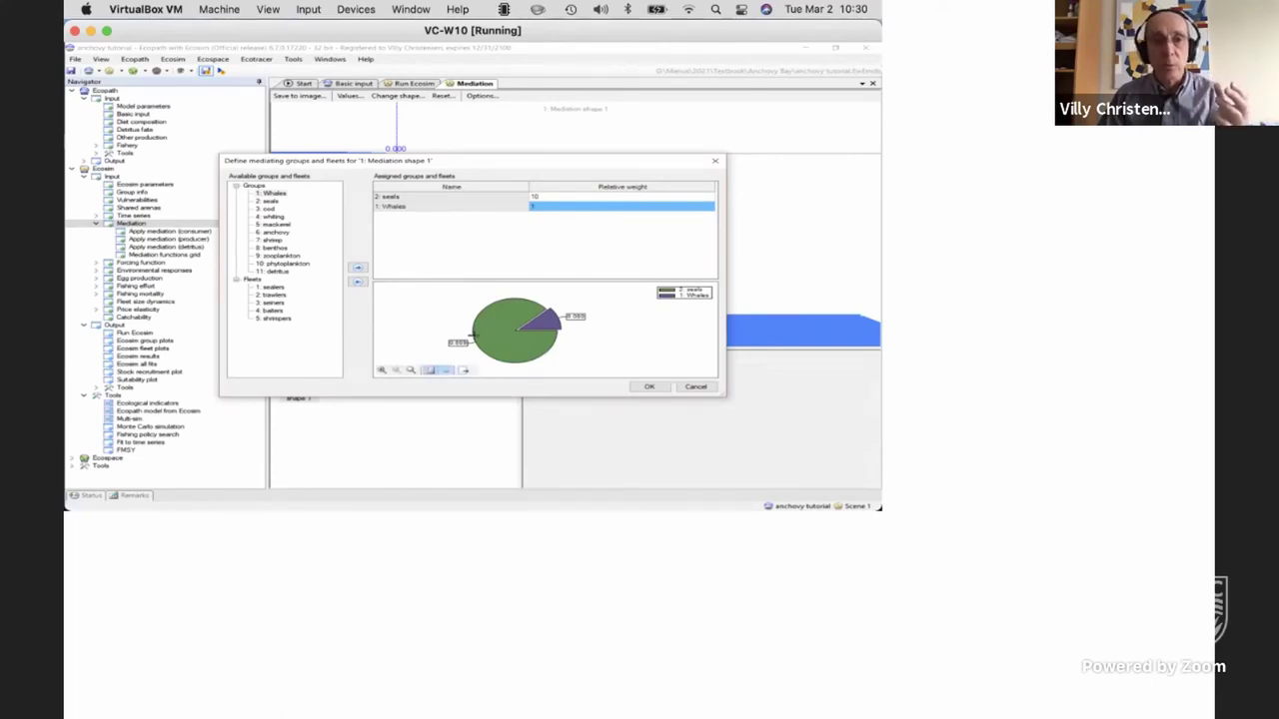
- Remove whales from the mediating groups, set the relative weight of seals to 1, and accept the assignment
{"action": "left_click", "coordinate": [414, 208]}
{"action": "left_click", "coordinate": [358, 280]}
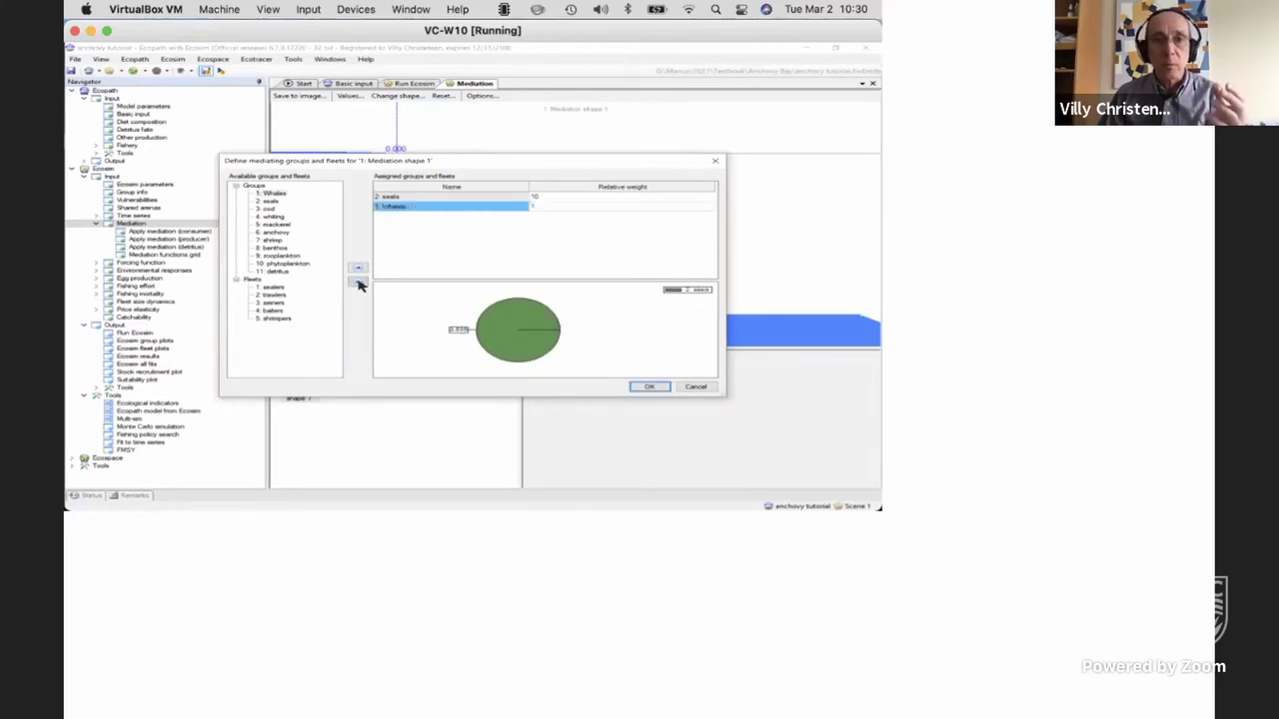
{"action": "left_click", "coordinate": [513, 199]}
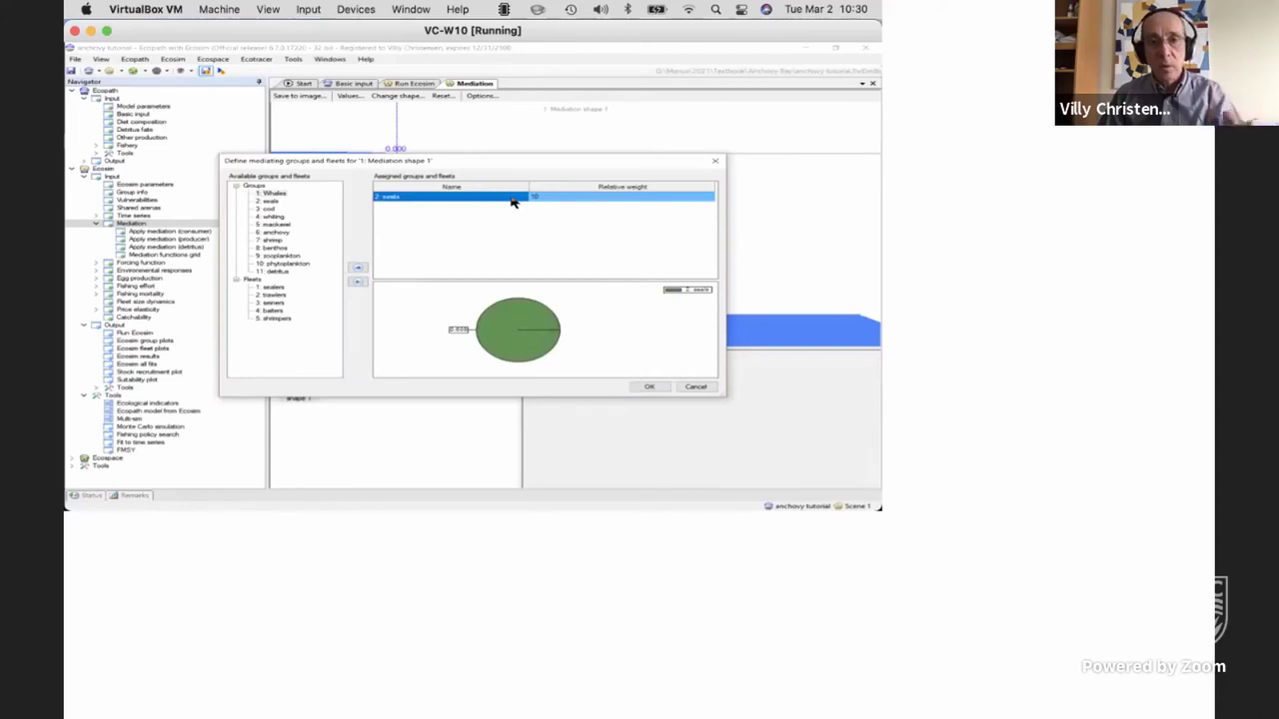
{"action": "left_click", "coordinate": [584, 196]}
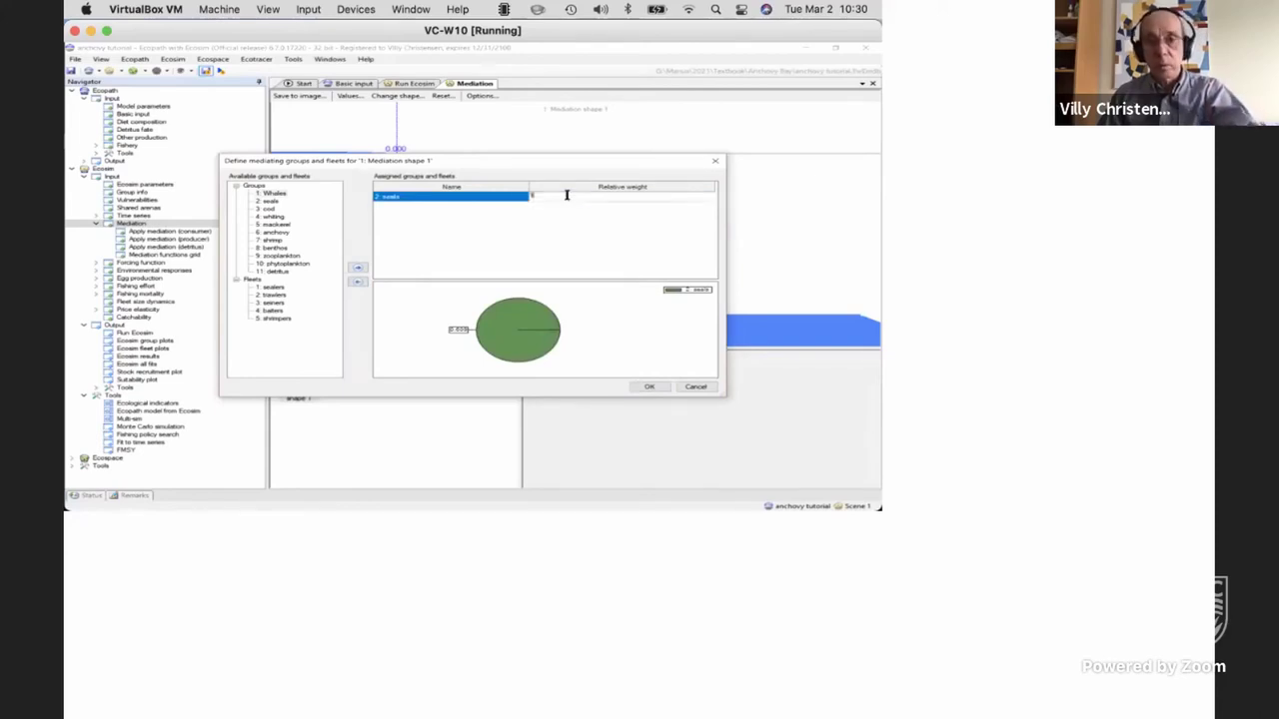
{"action": "key", "text": "Return"}
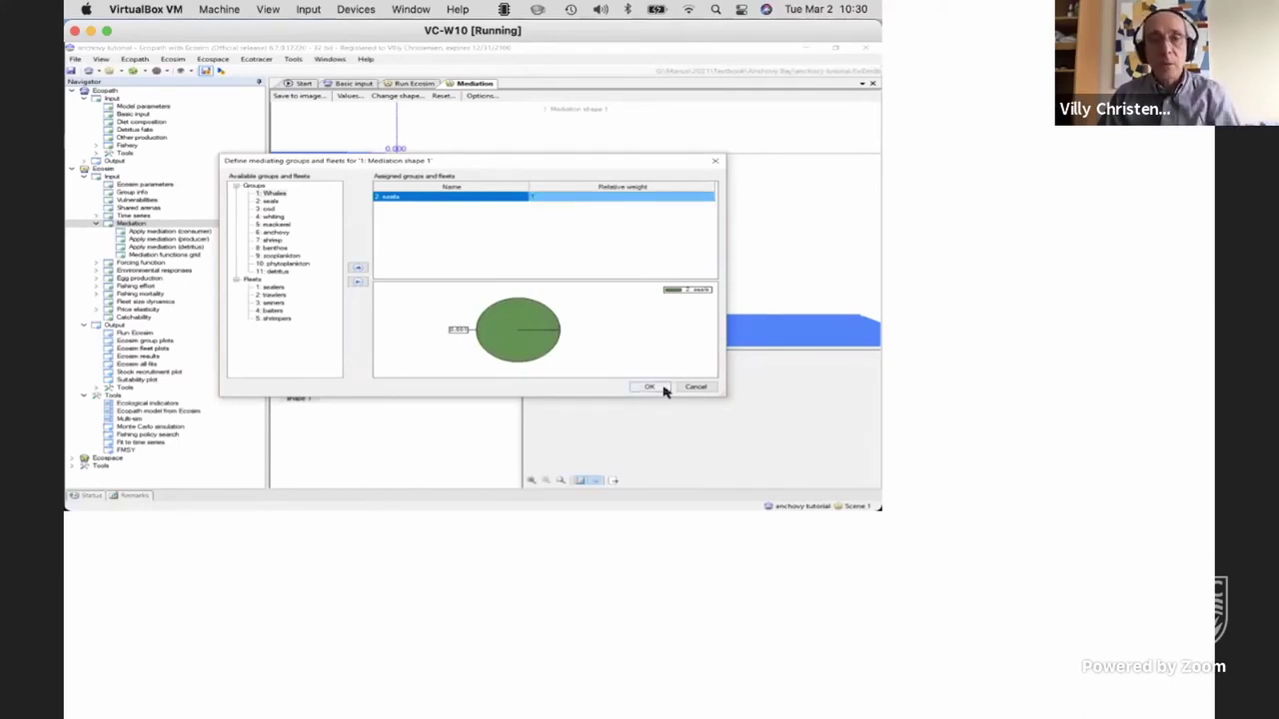
{"action": "left_click", "coordinate": [650, 387]}
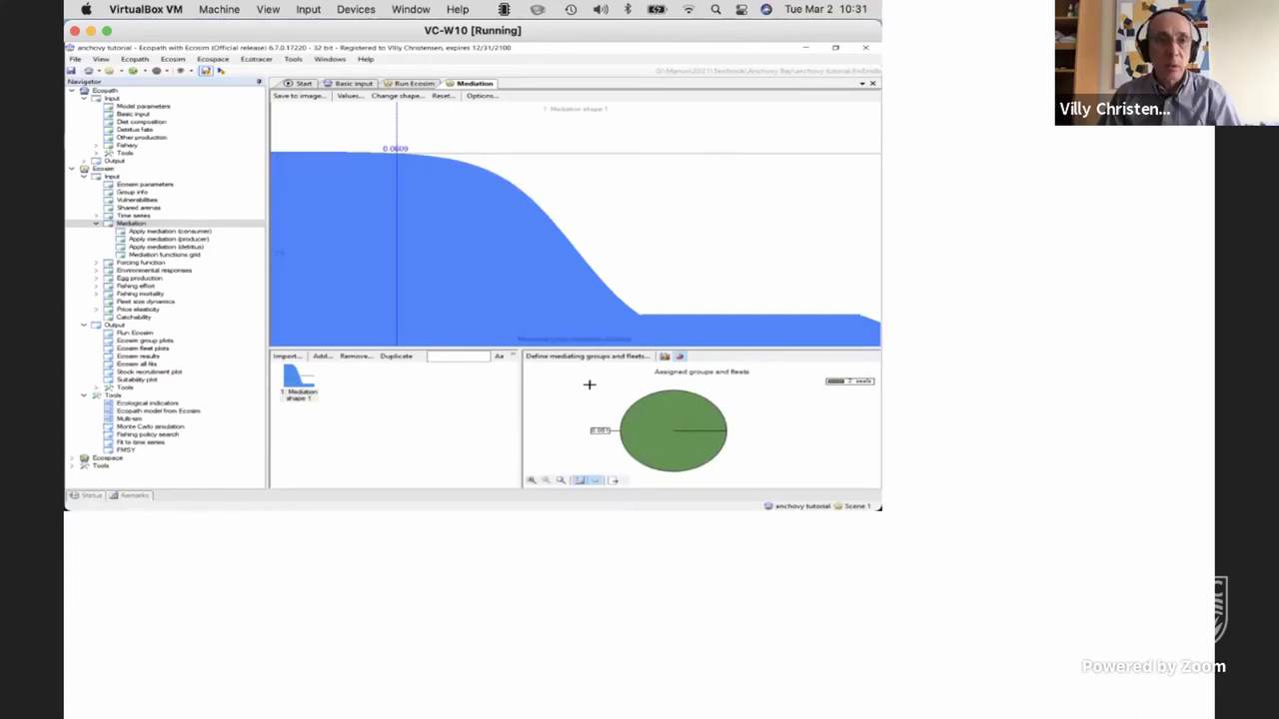
- Apply Mediation shape 1 to the search rate of mackerel feeding on anchovy in the consumer mediation grid
{"action": "left_click", "coordinate": [193, 233]}
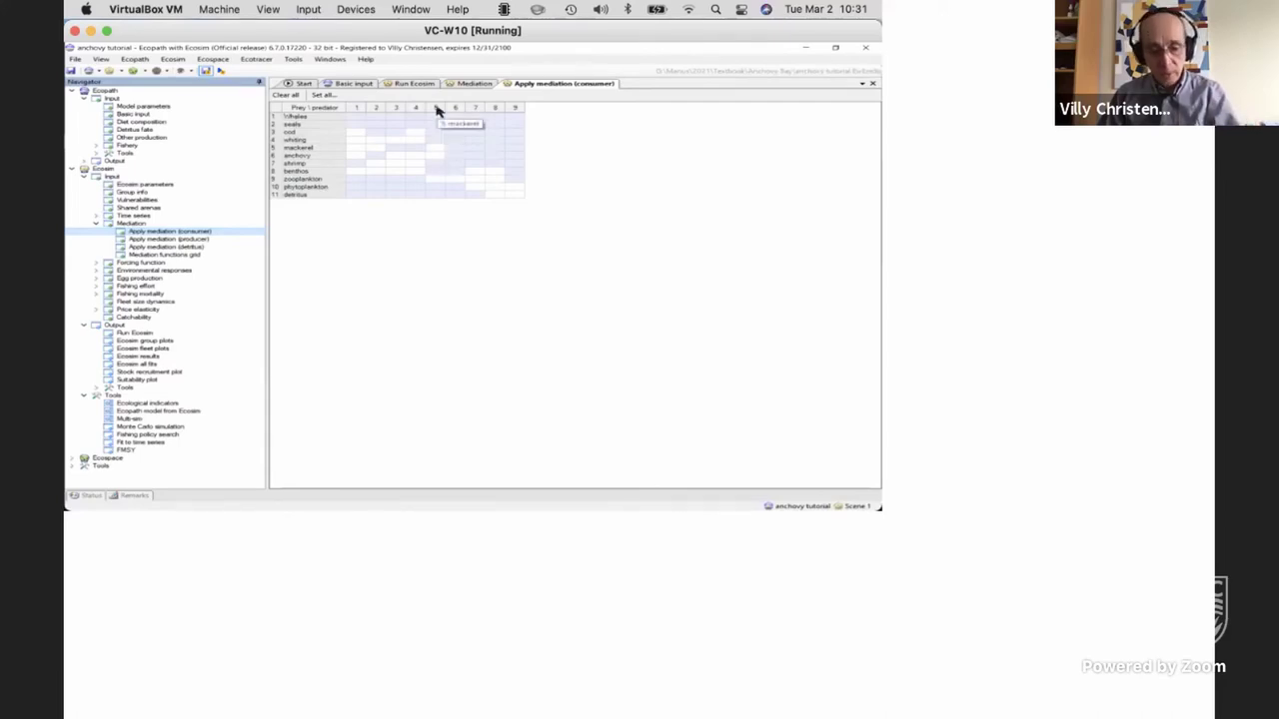
{"action": "key", "text": "ctrl+alt+super+m"}
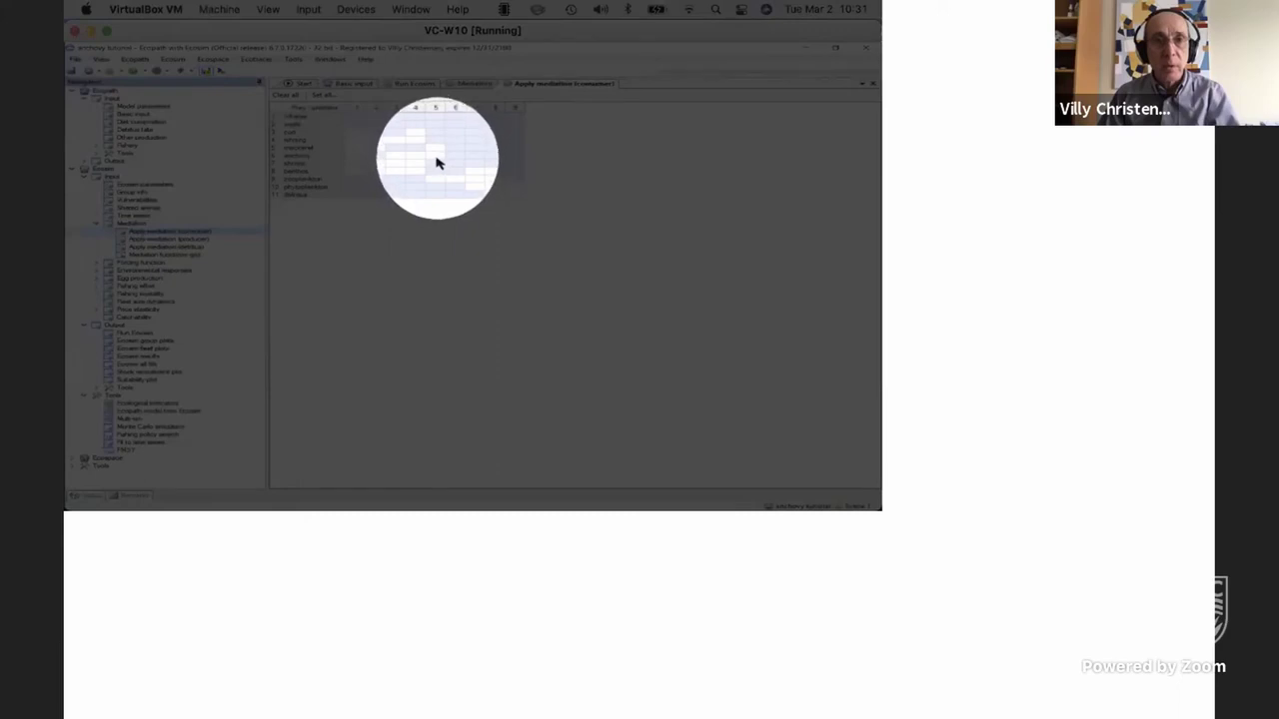
{"action": "key", "text": "ctrl+alt+super+m"}
{"action": "left_click", "coordinate": [437, 158]}
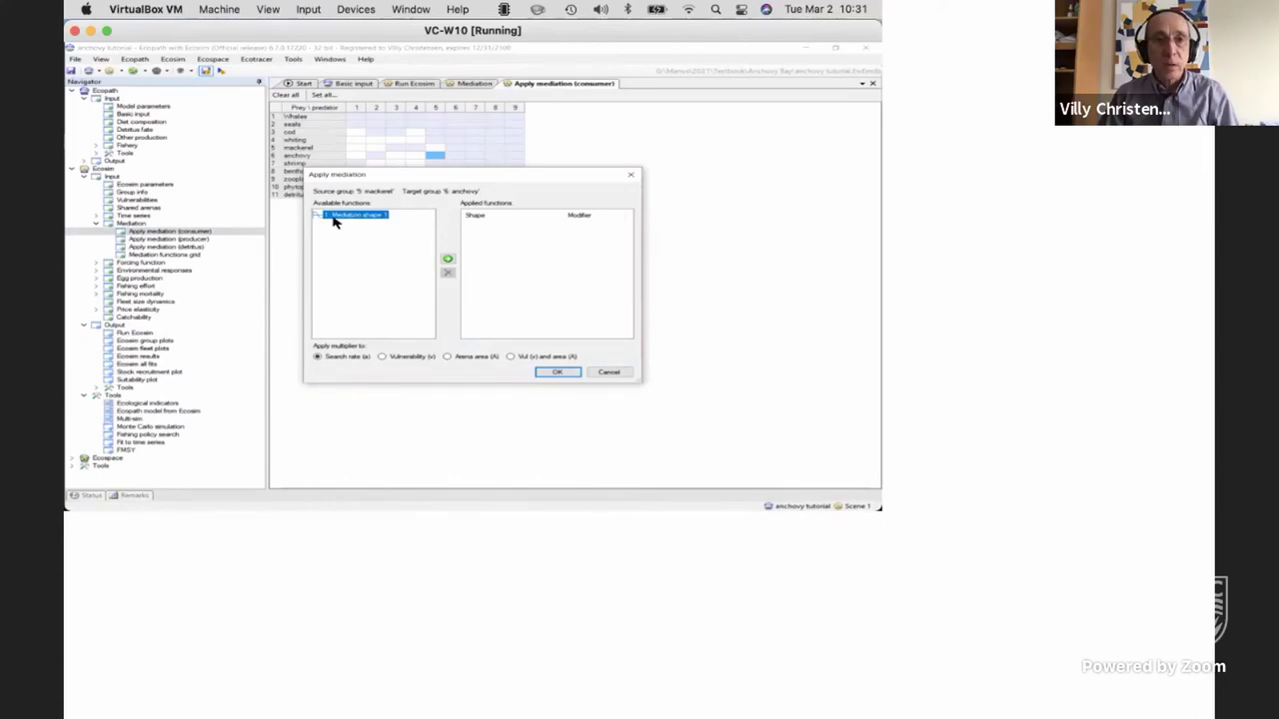
{"action": "left_click", "coordinate": [448, 262]}
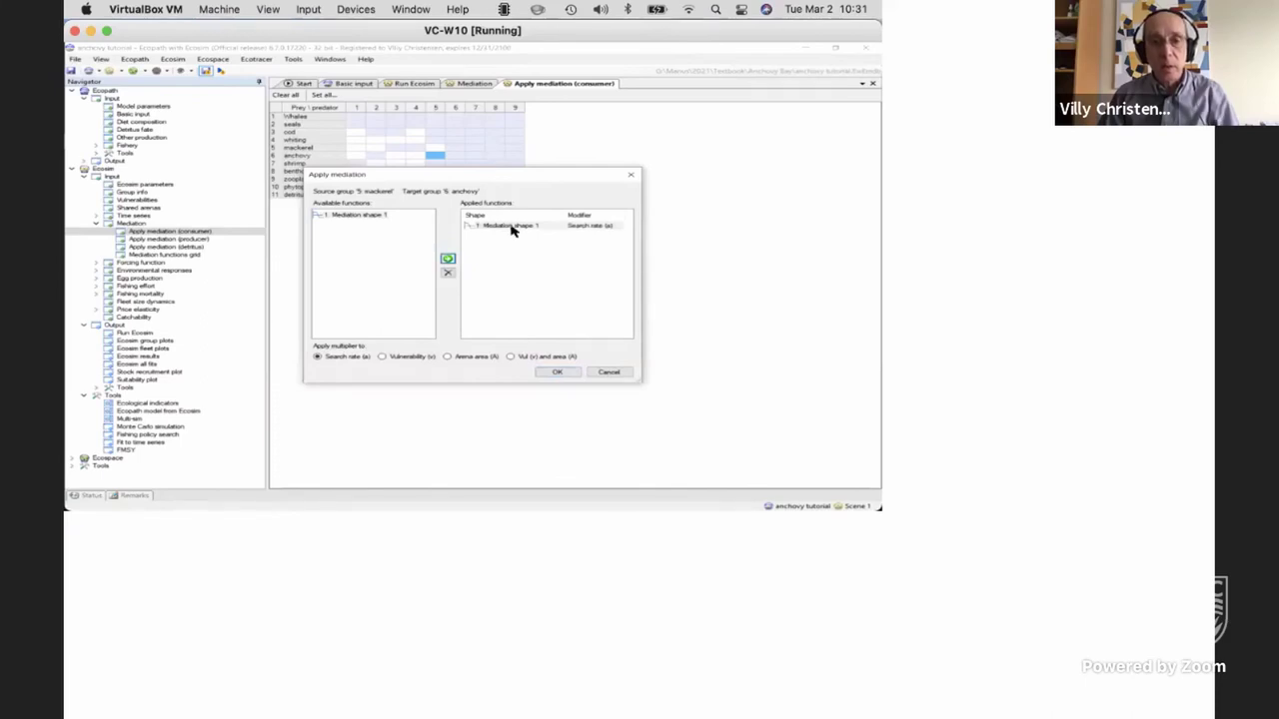
{"action": "key", "text": "ctrl"}
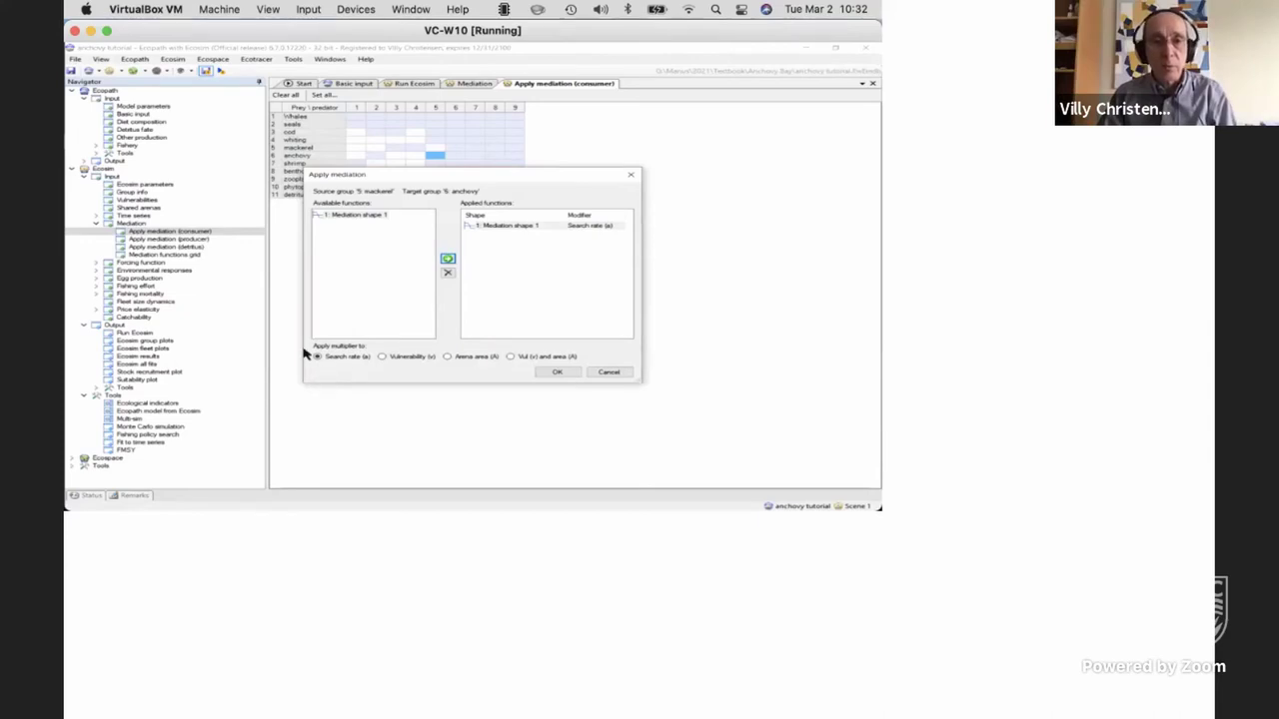
{"action": "left_click", "coordinate": [563, 372]}
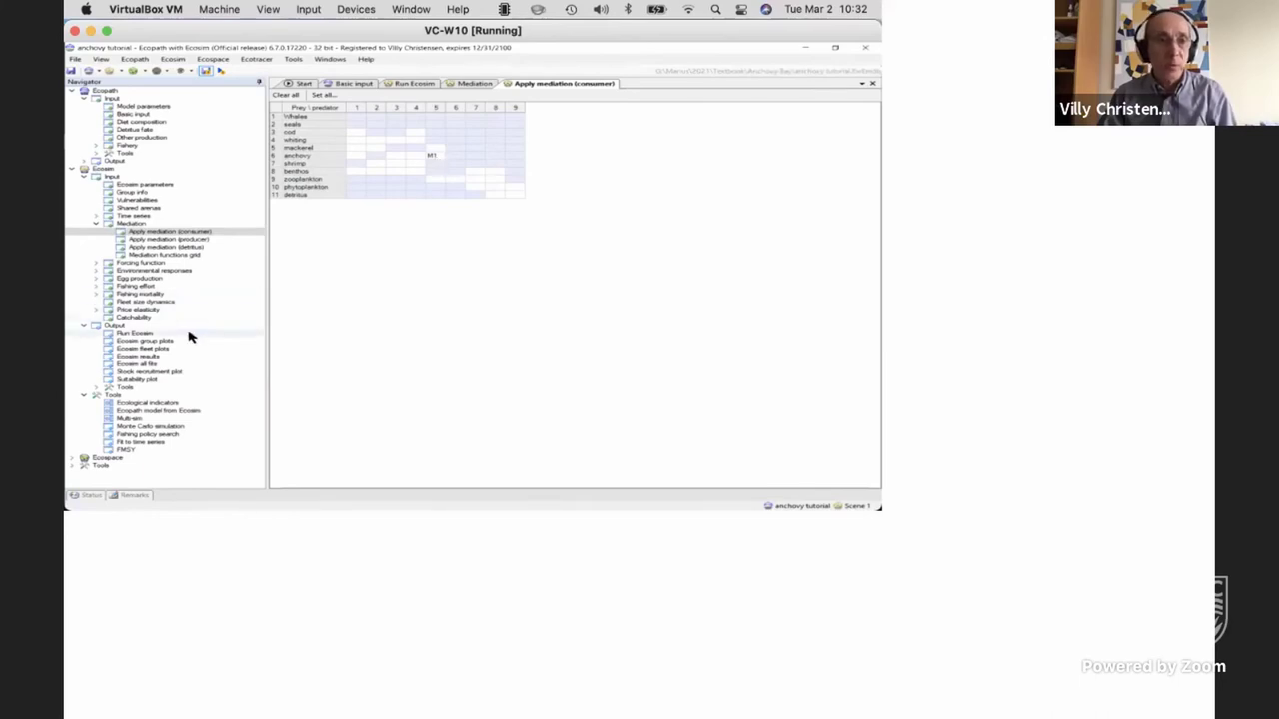
- Turn on the display of multiple runs for the Ecosim simulation and run it with the mediation applied
{"action": "left_click", "coordinate": [150, 335]}
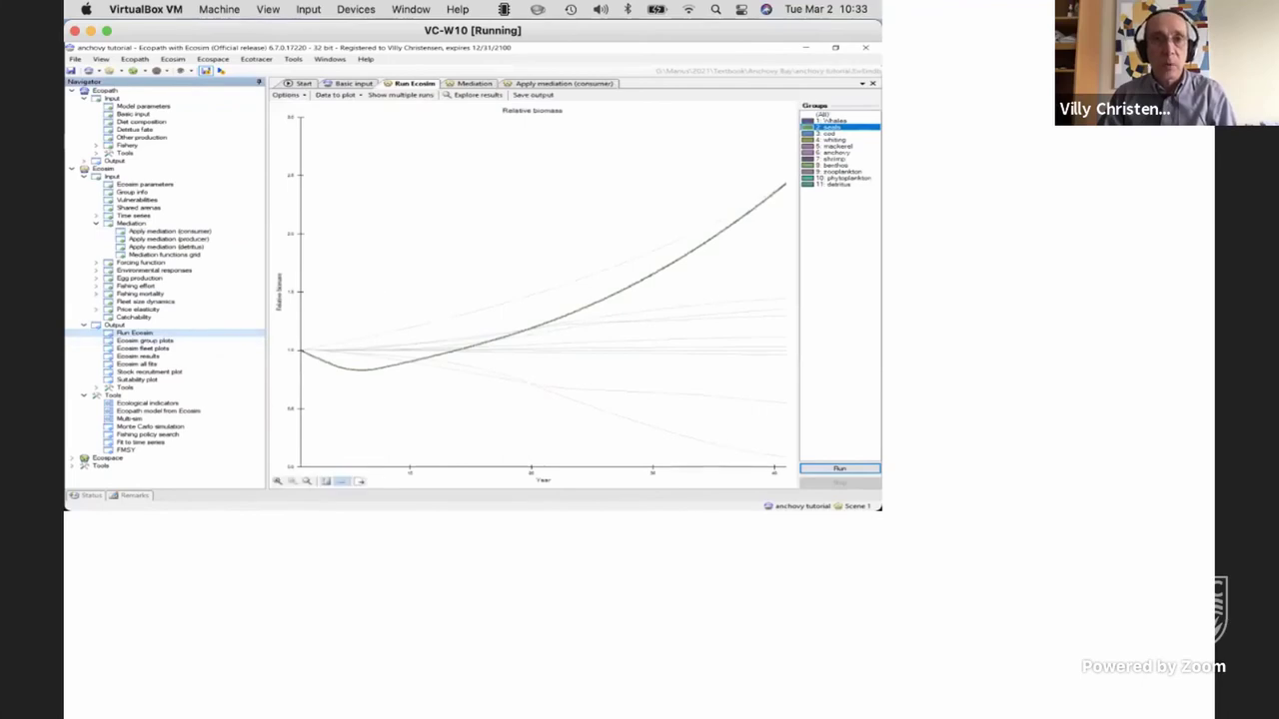
{"action": "left_click", "coordinate": [400, 94]}
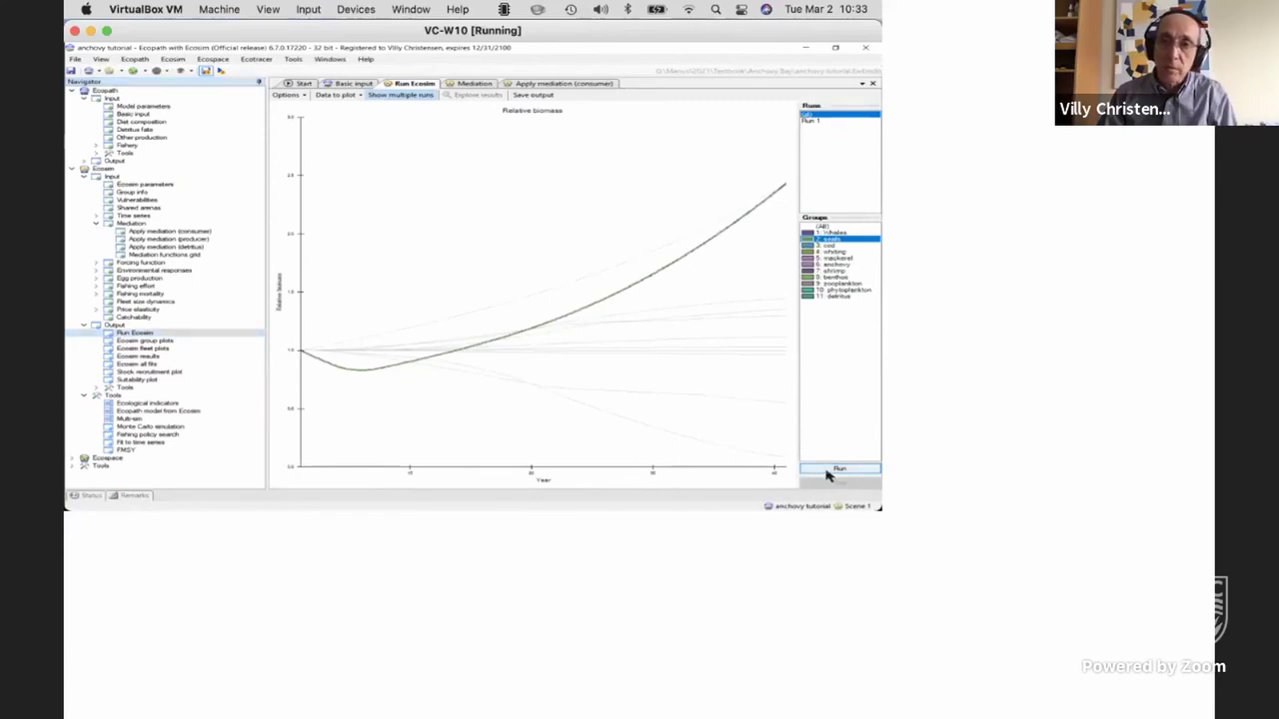
{"action": "left_click", "coordinate": [827, 476]}
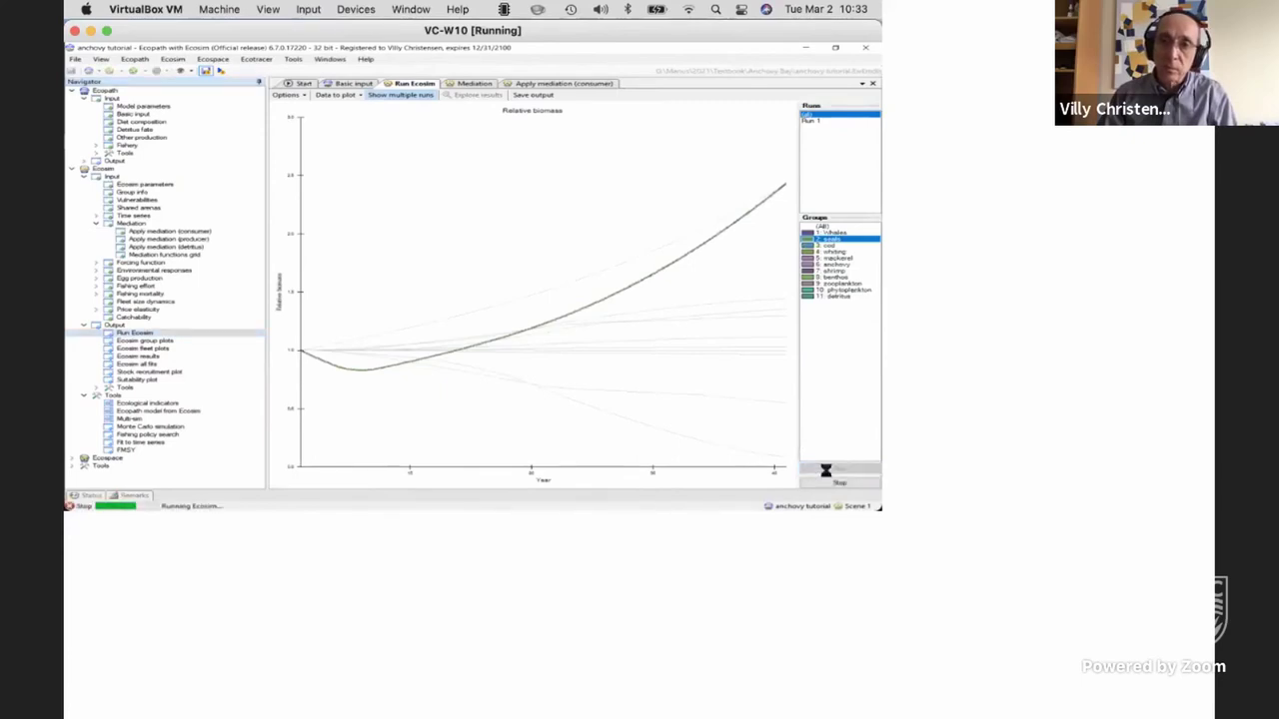
- Compare the relative biomass of mackerel between Run 1 and Run 2 in the Ecosim plot
{"action": "left_click", "coordinate": [810, 121]}
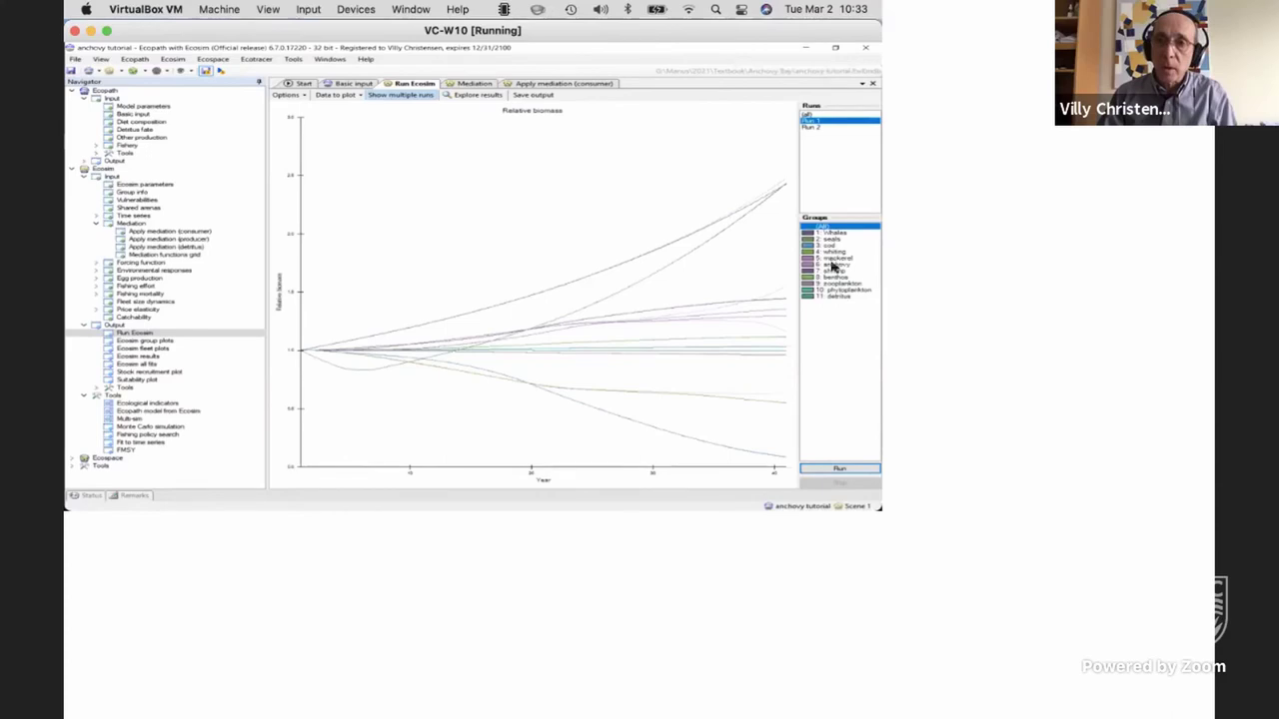
{"action": "left_click", "coordinate": [837, 260]}
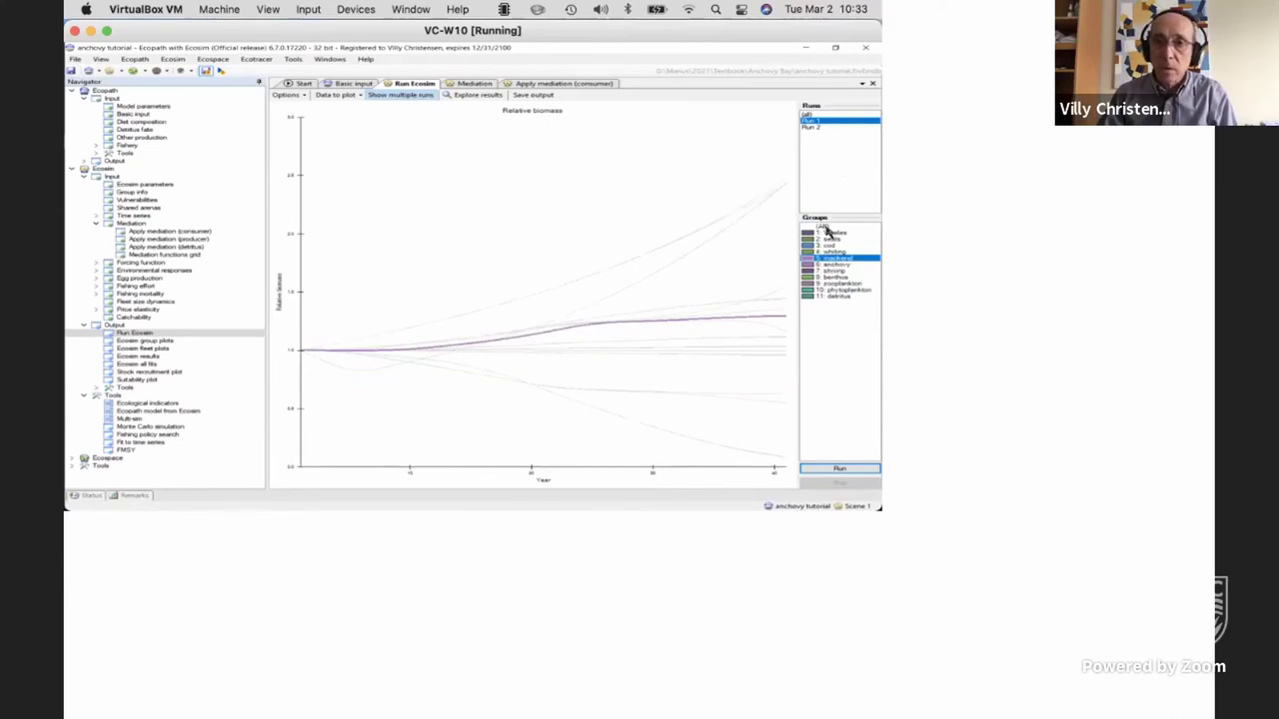
{"action": "left_click", "coordinate": [808, 127]}
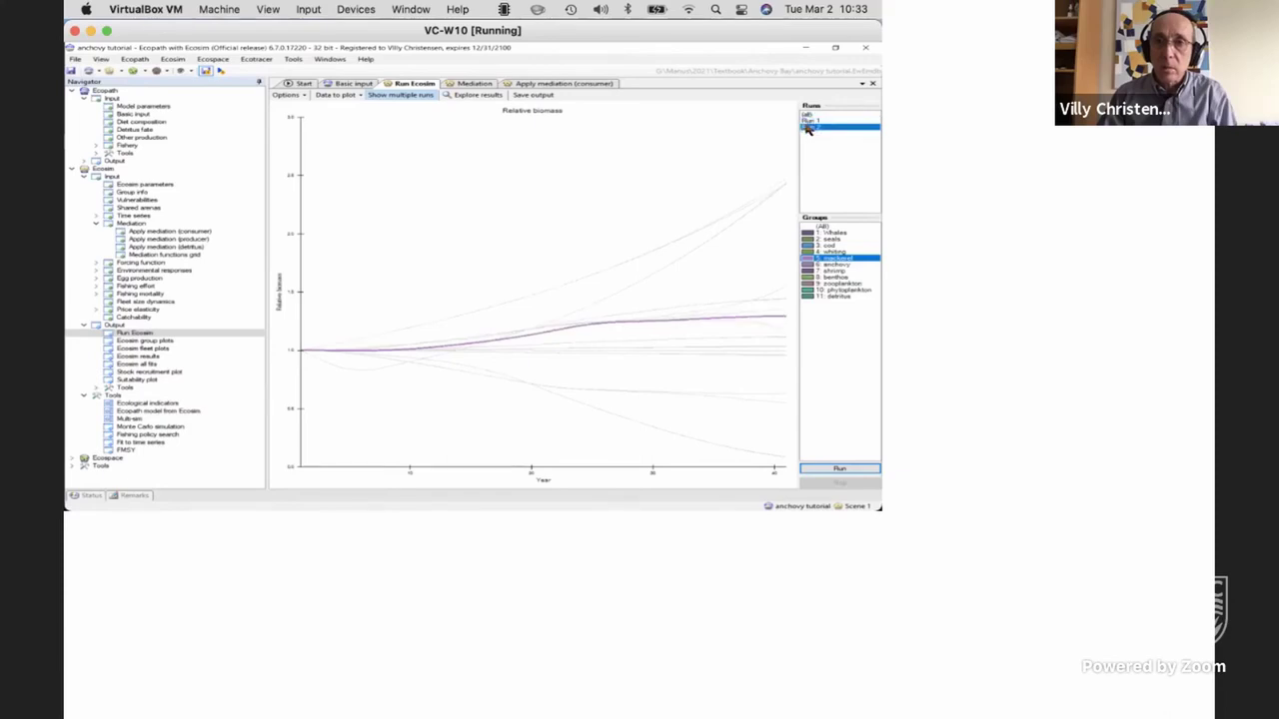
{"action": "left_click", "coordinate": [809, 122]}
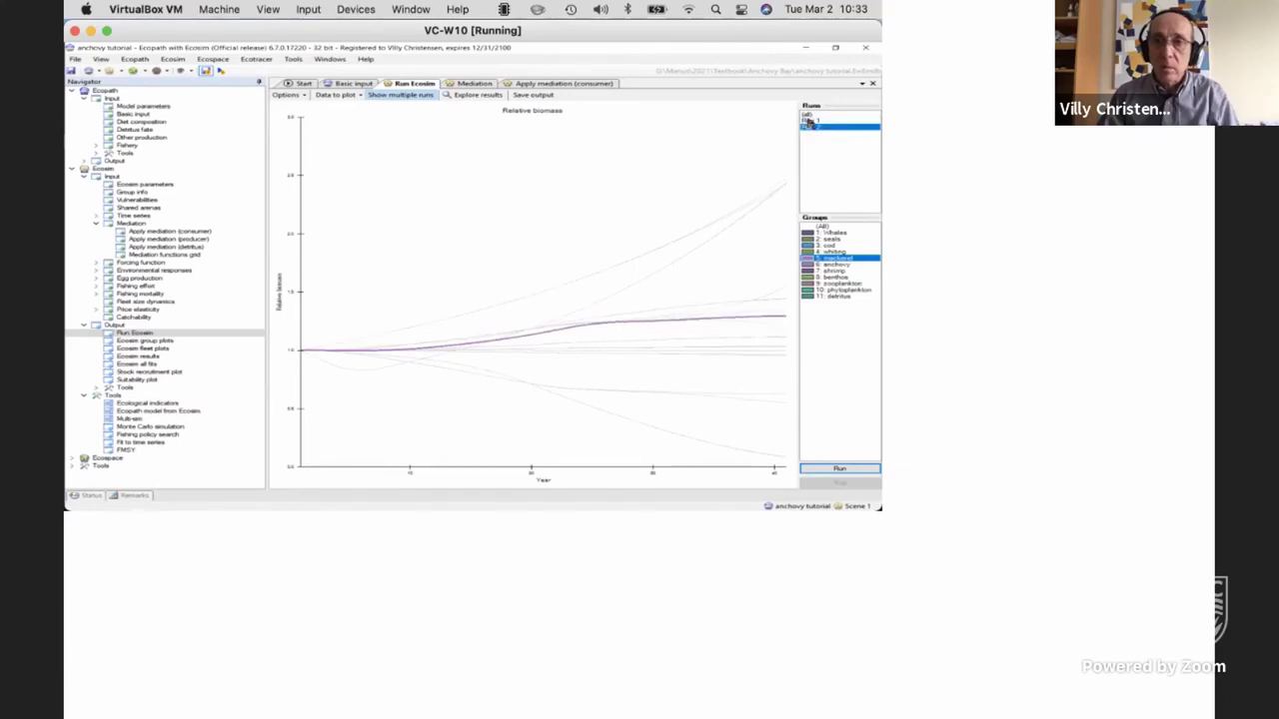
{"action": "left_click", "coordinate": [807, 116]}
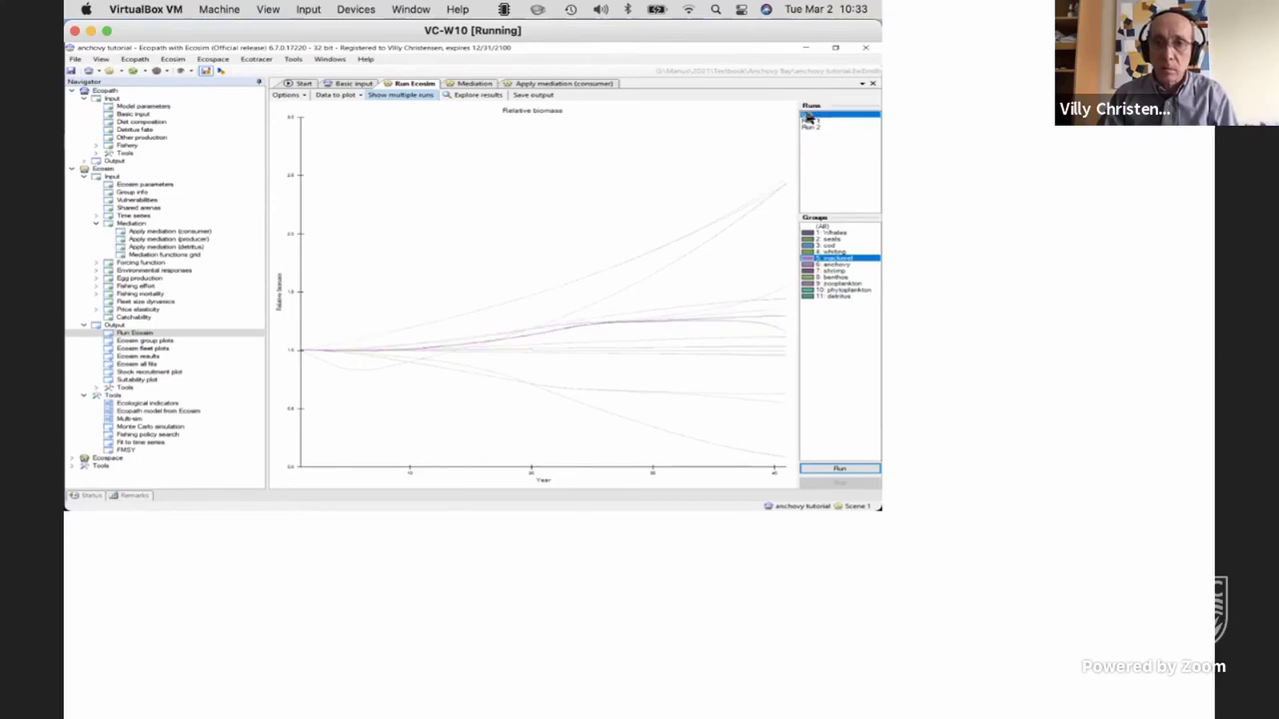
{"action": "left_click", "coordinate": [809, 122]}
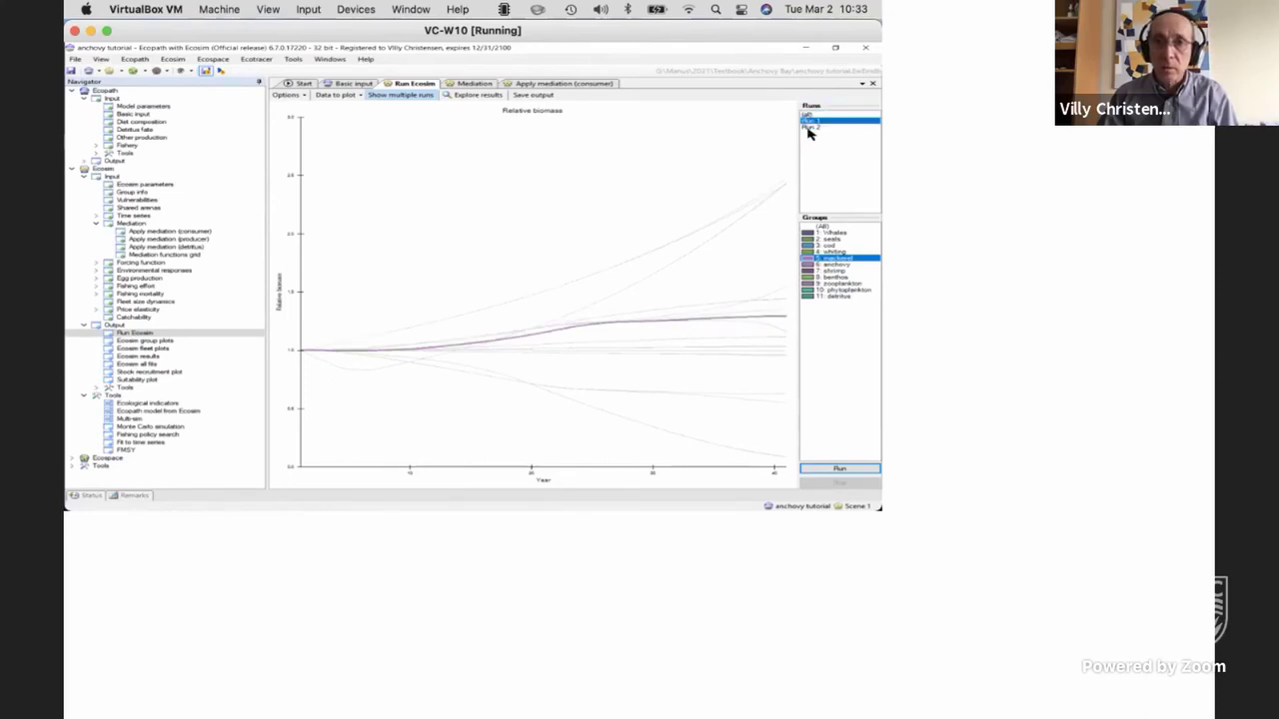
{"action": "left_click", "coordinate": [809, 128]}
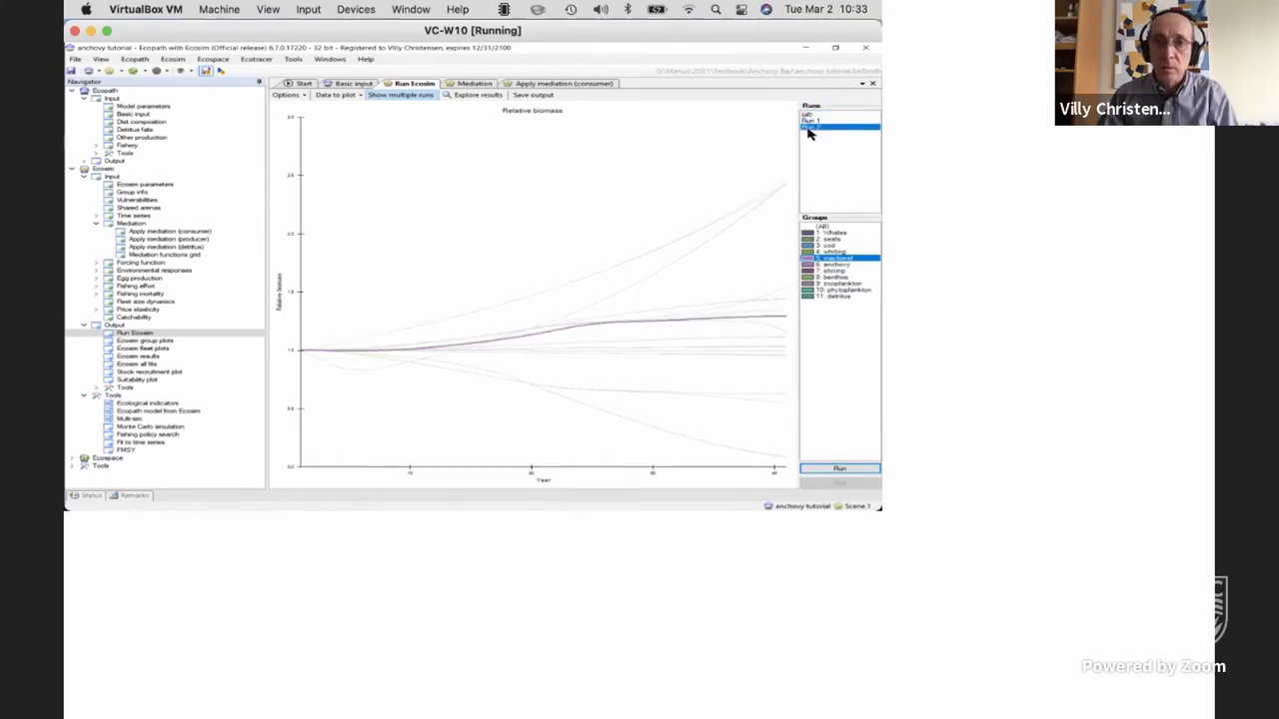
{"action": "left_click", "coordinate": [811, 121]}
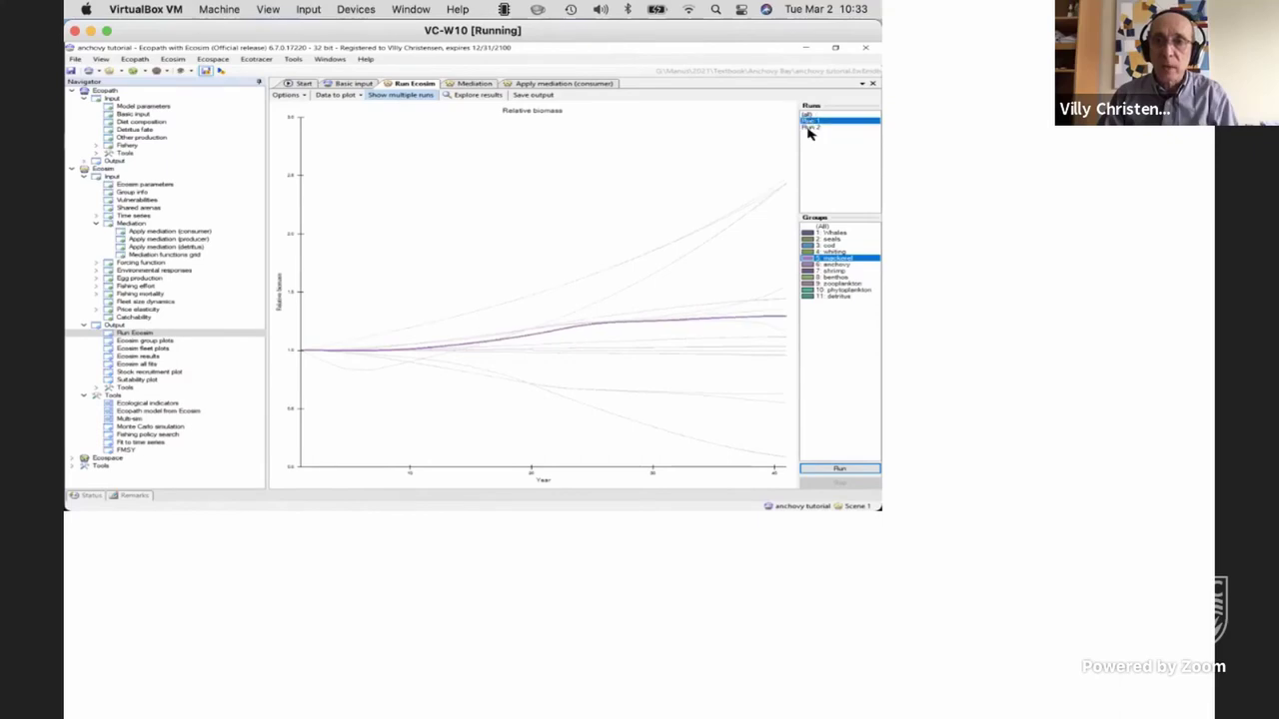
{"action": "left_click", "coordinate": [810, 128]}
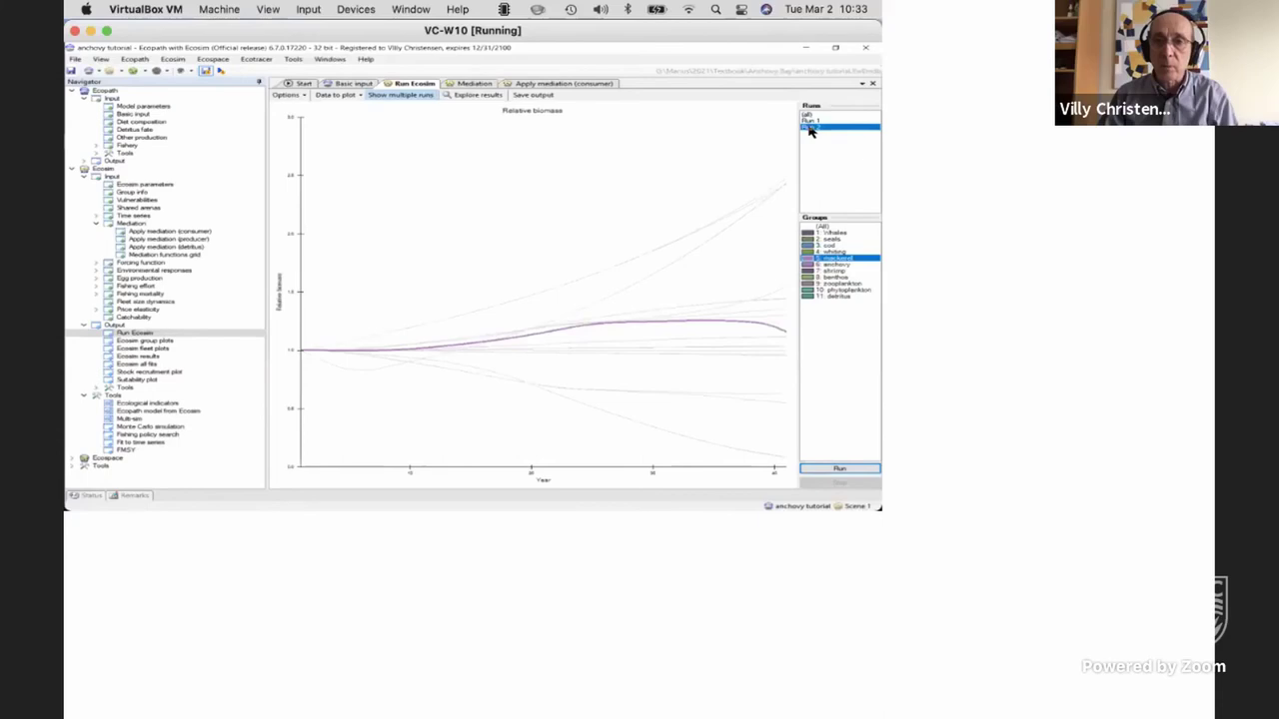
{"action": "left_click", "coordinate": [810, 121]}
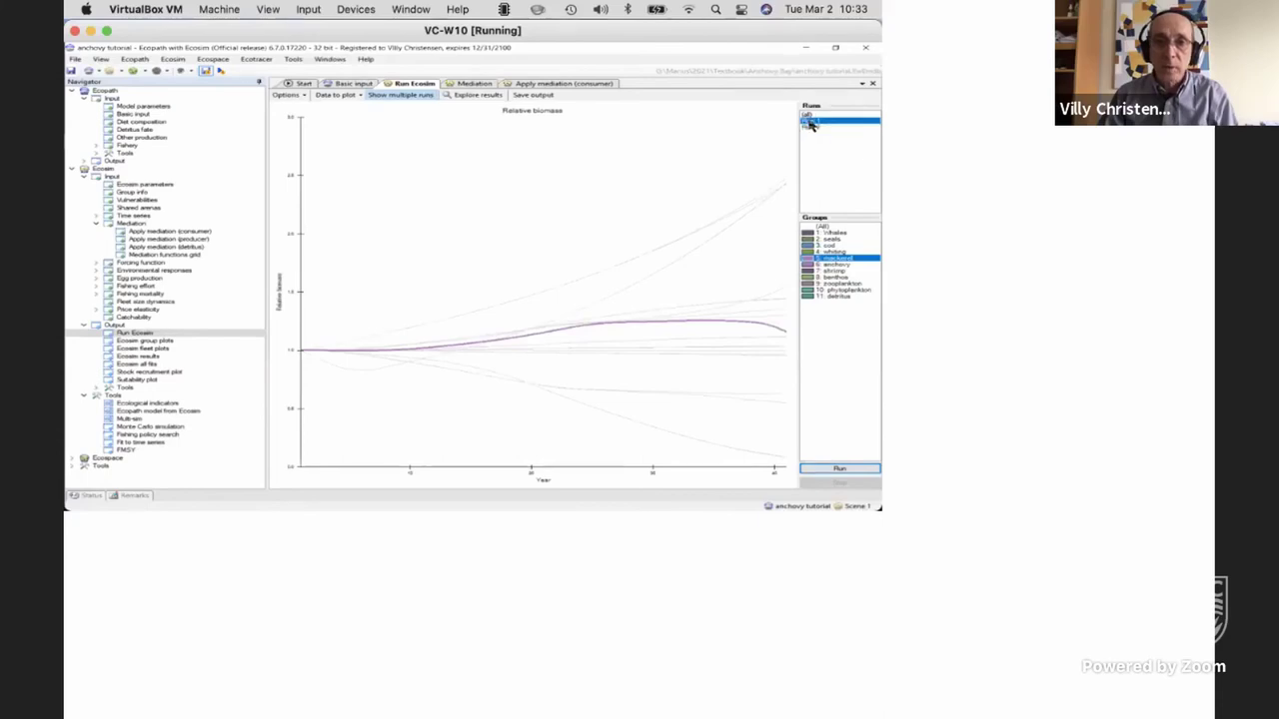
{"action": "left_click", "coordinate": [810, 128]}
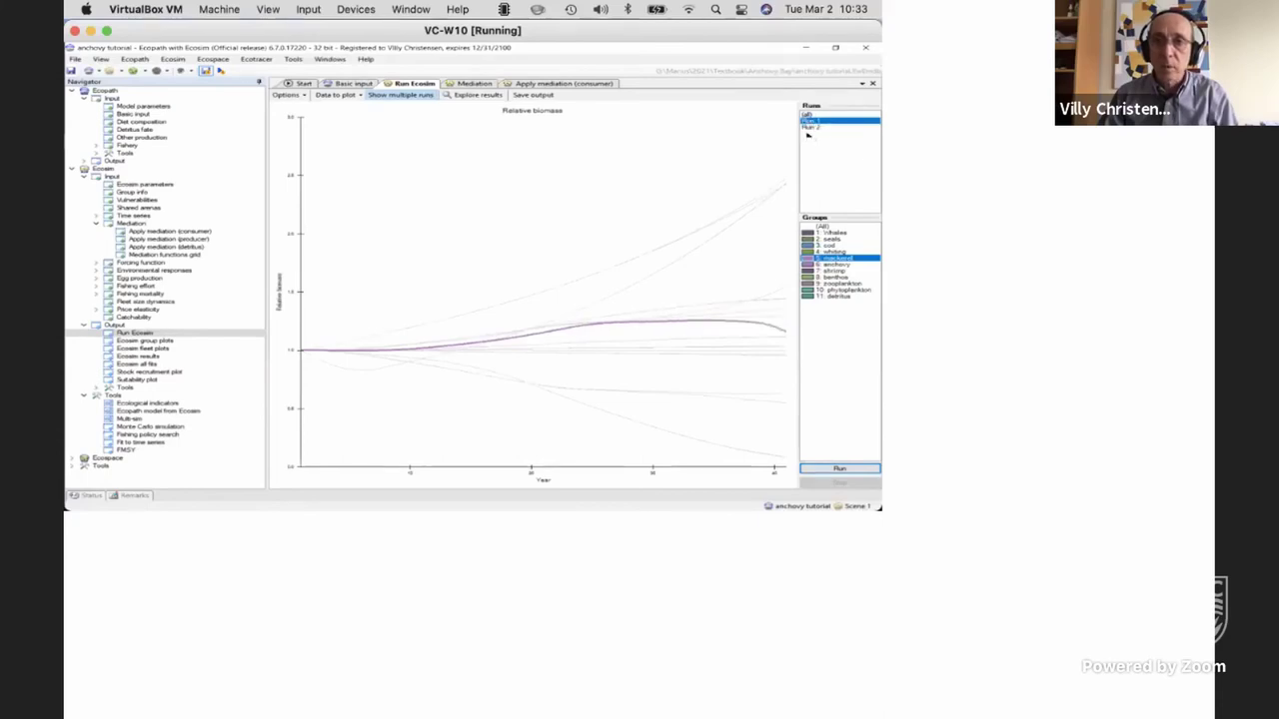
{"action": "left_click", "coordinate": [810, 121]}
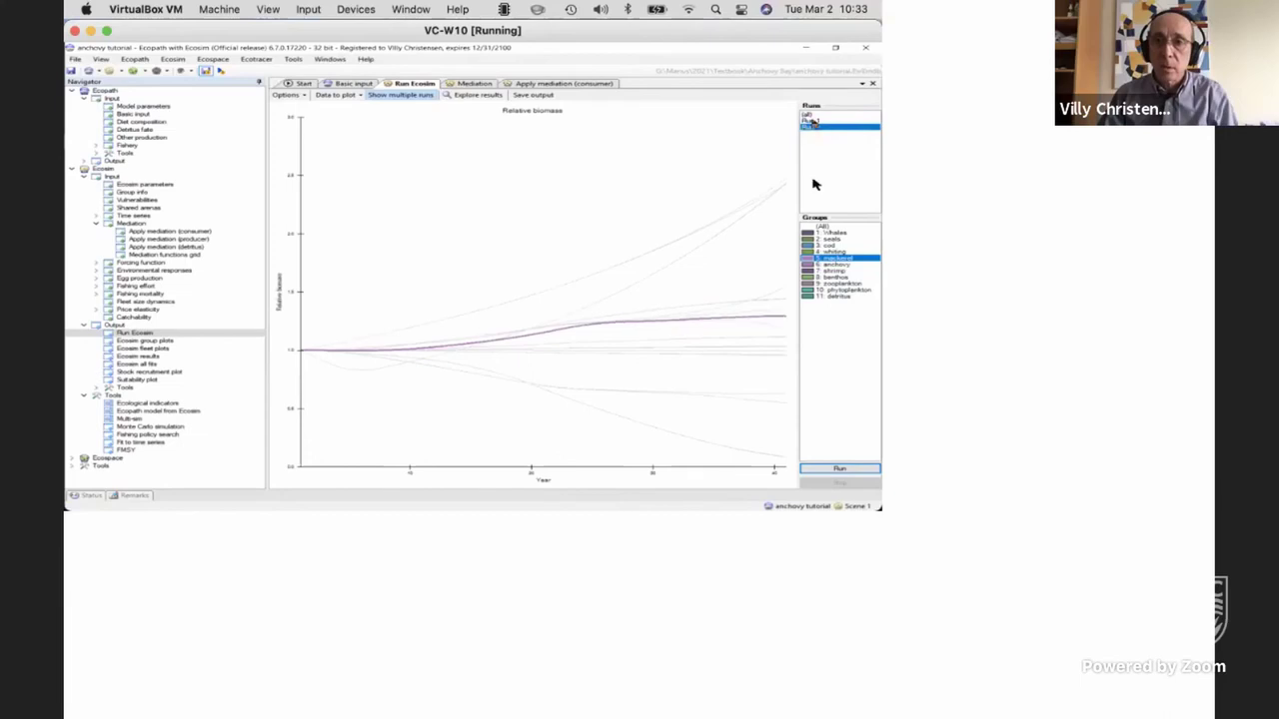
- Compare the relative biomass of anchovy between Run 1 and Run 2, and check mackerel in Run 2
{"action": "left_click", "coordinate": [840, 264]}
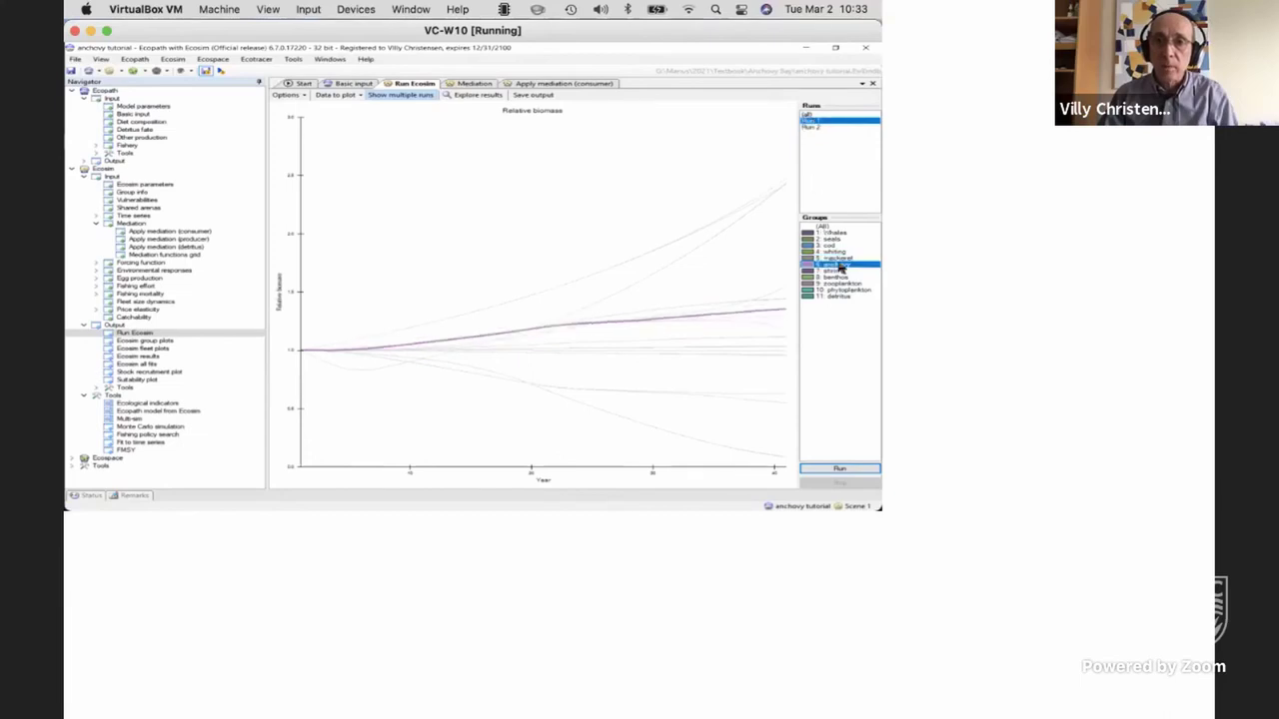
{"action": "left_click", "coordinate": [814, 130]}
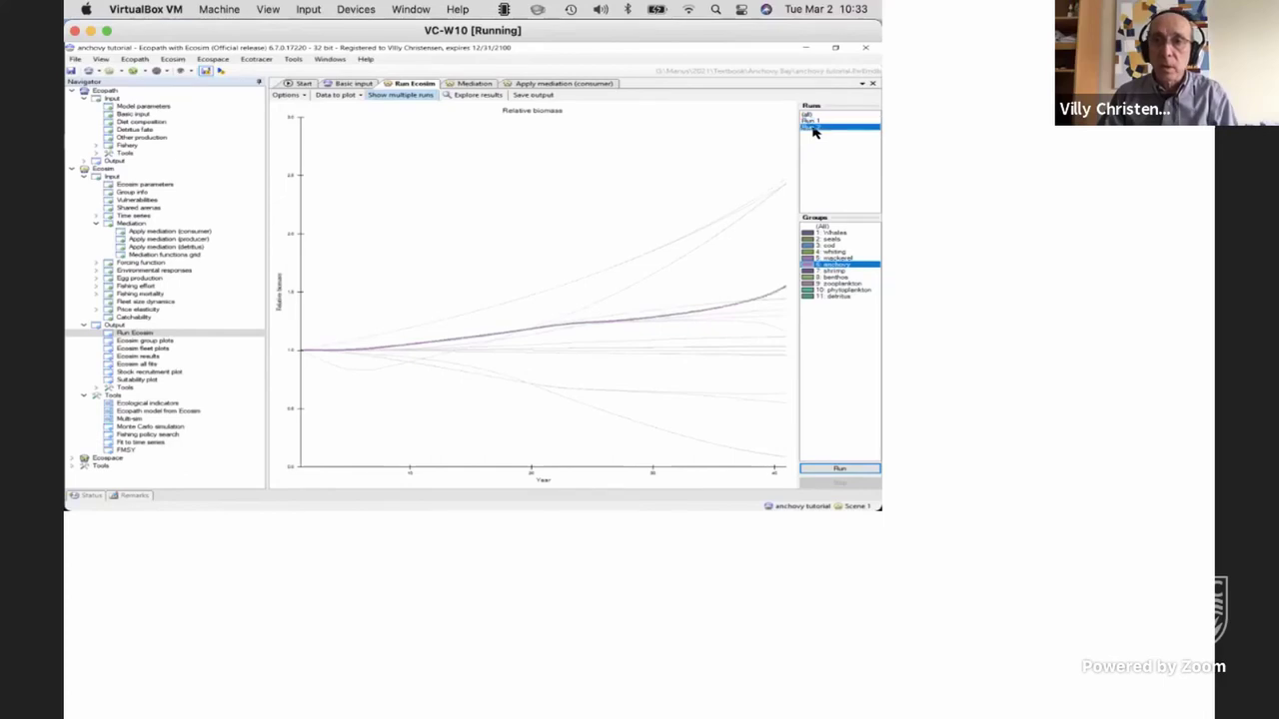
{"action": "left_click", "coordinate": [834, 258]}
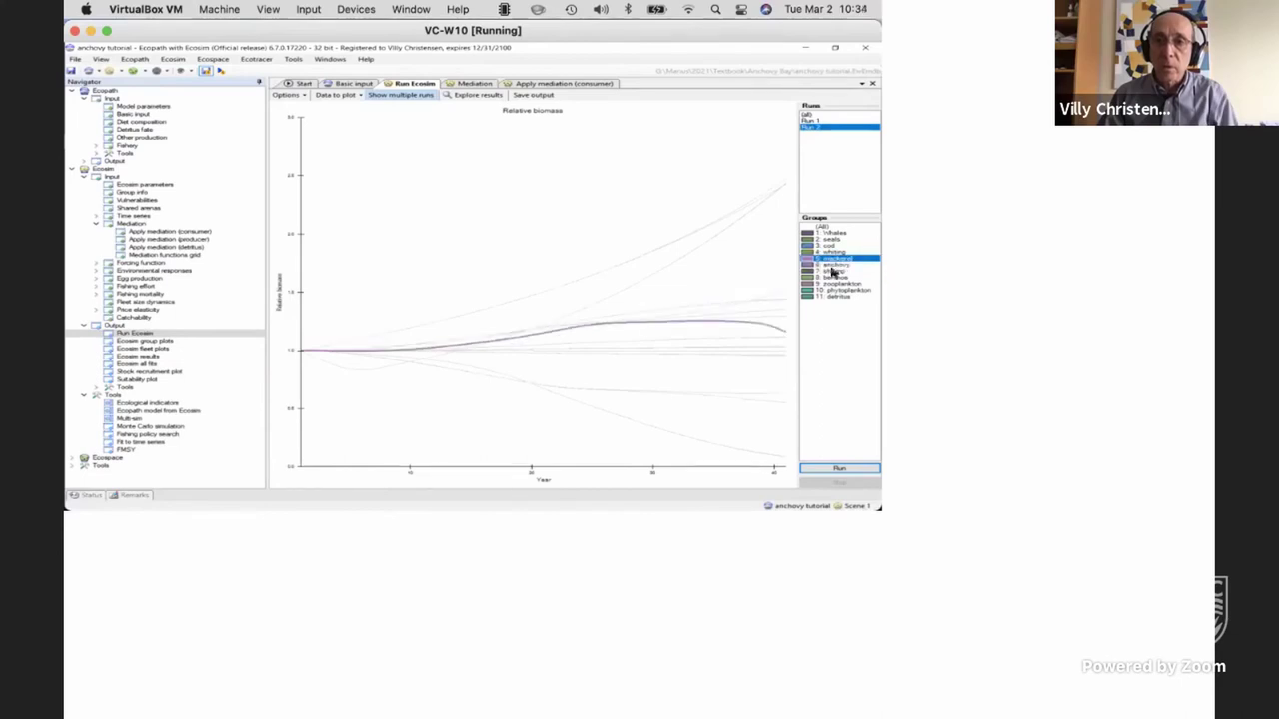
{"action": "left_click", "coordinate": [834, 266]}
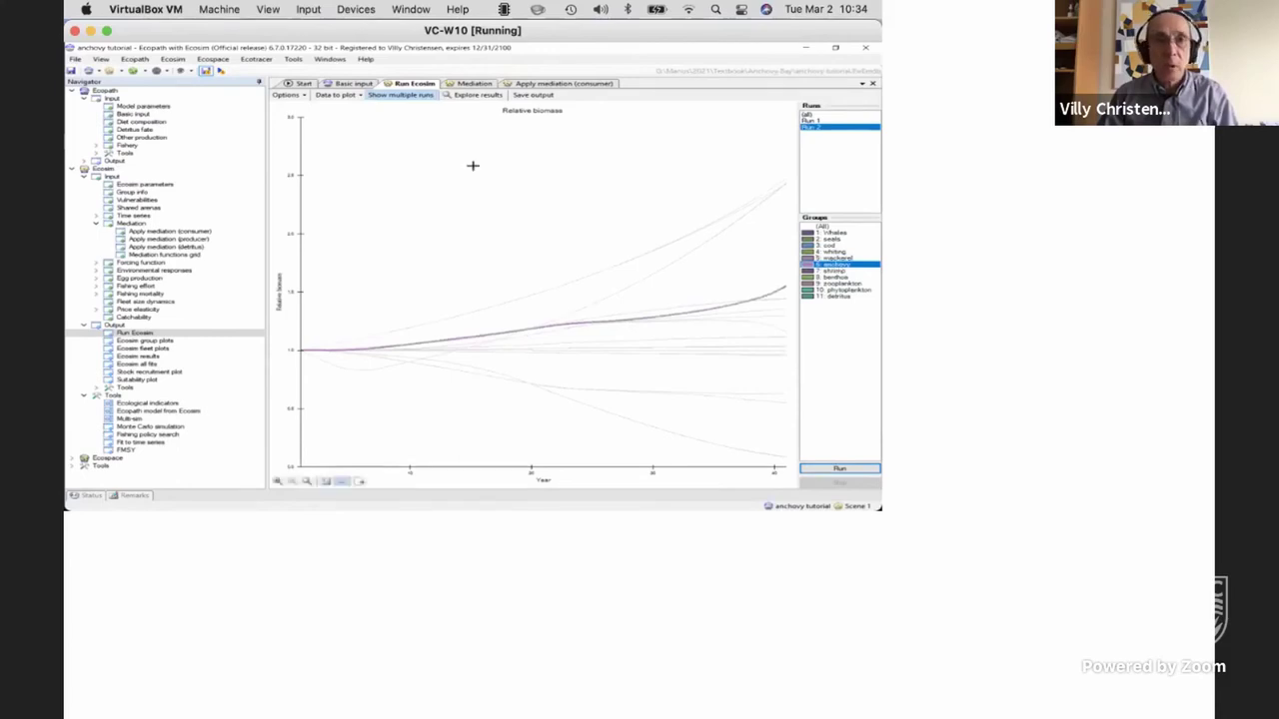
- Move the baseline marker of Mediation shape 1 to where the curve starts to fall, and run Ecosim again
{"action": "left_click", "coordinate": [474, 83]}
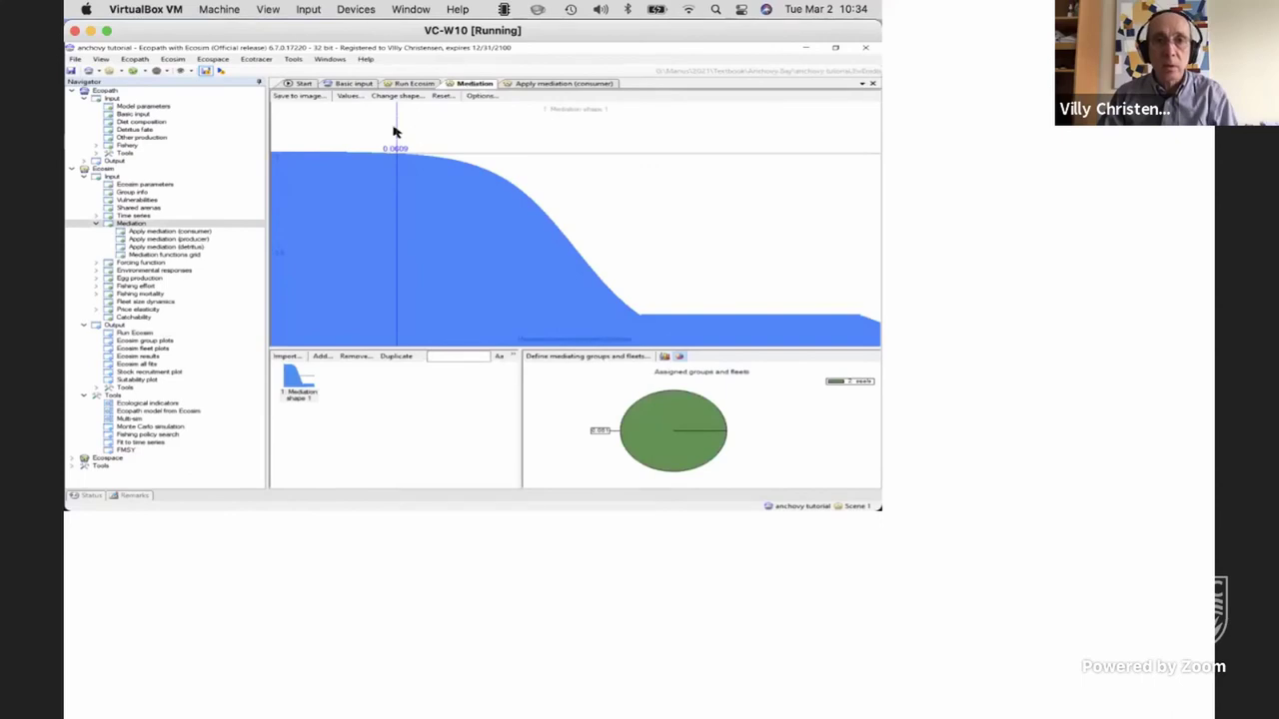
{"action": "left_click_drag", "start_coordinate": [394, 131], "coordinate": [501, 139]}
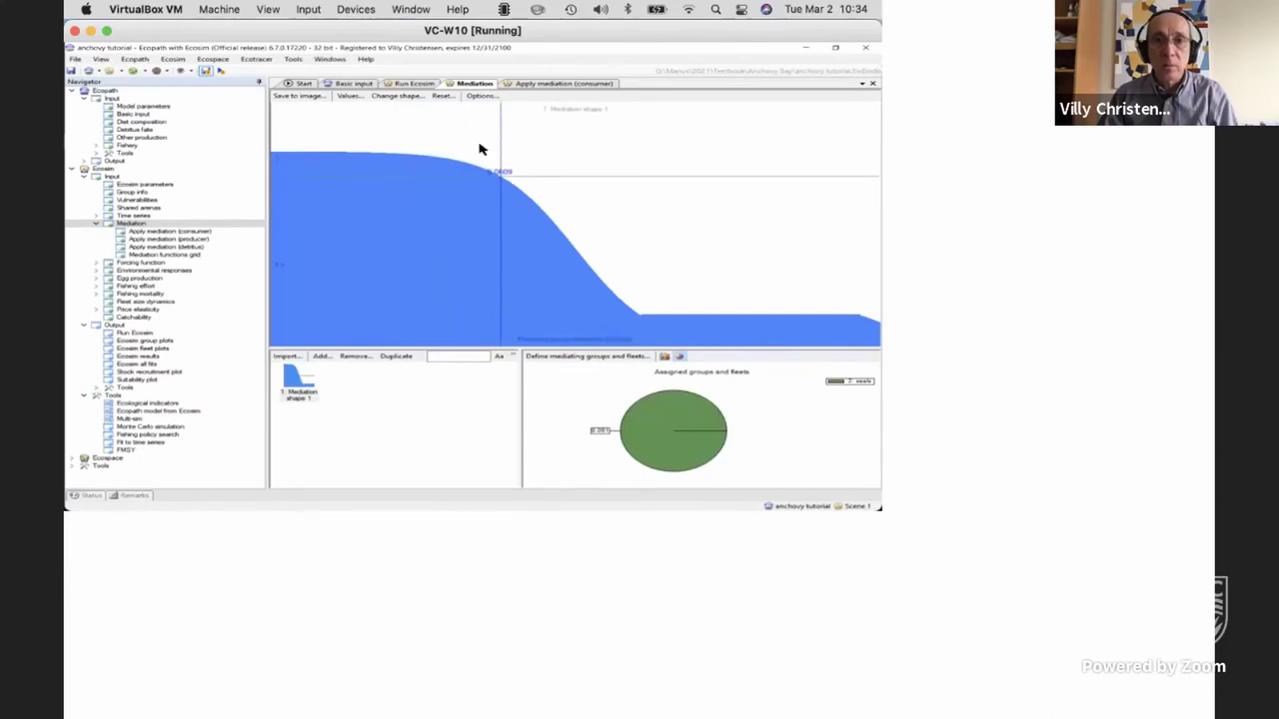
{"action": "left_click", "coordinate": [145, 334]}
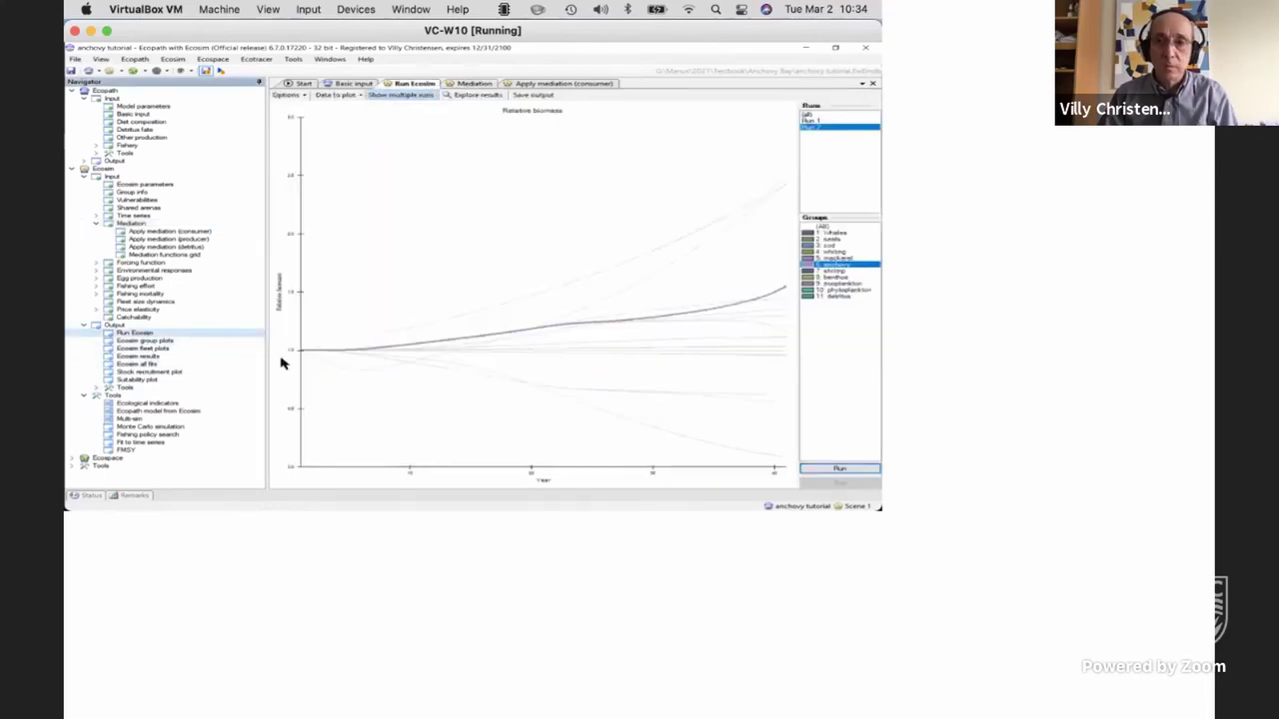
{"action": "left_click", "coordinate": [848, 469]}
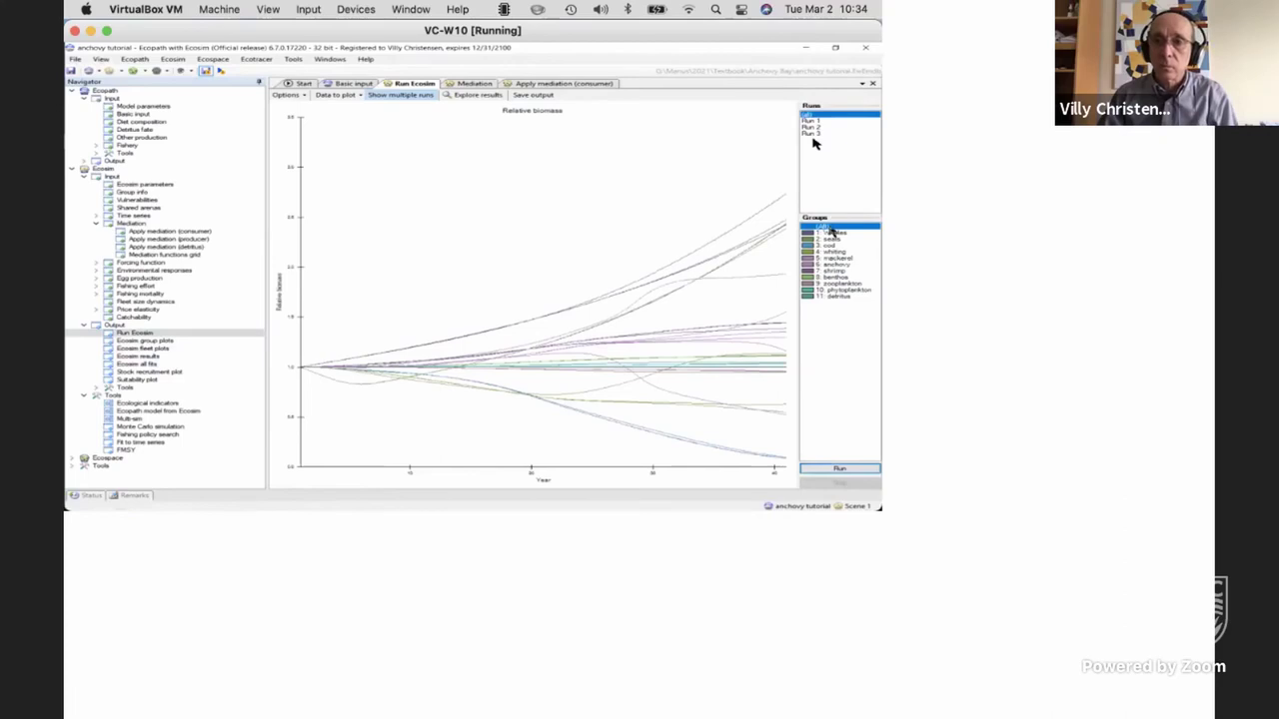
- Compare the relative biomass of mackerel across Run 1, Run 2 and Run 3 in the Ecosim plot
{"action": "key", "text": "Down"}
{"action": "key", "text": "Down"}
{"action": "key", "text": "Down"}
{"action": "key", "text": "Down"}
{"action": "key", "text": "Down"}
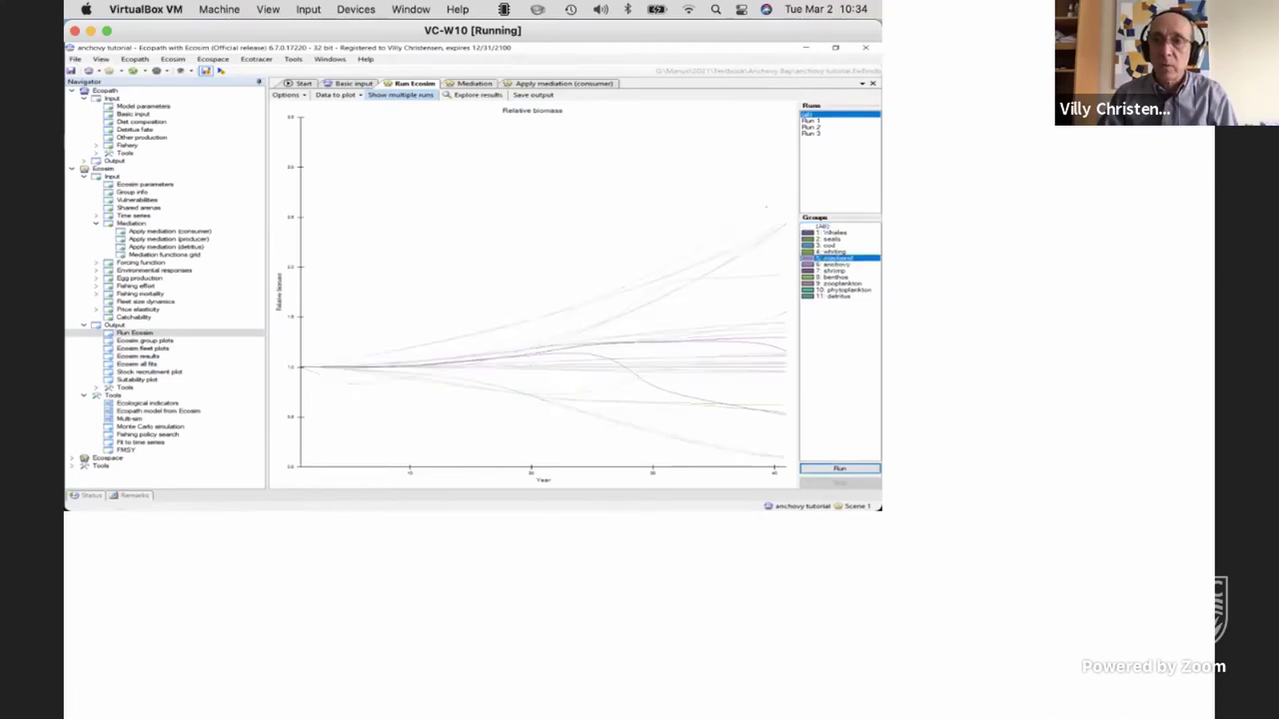
{"action": "left_click", "coordinate": [822, 122]}
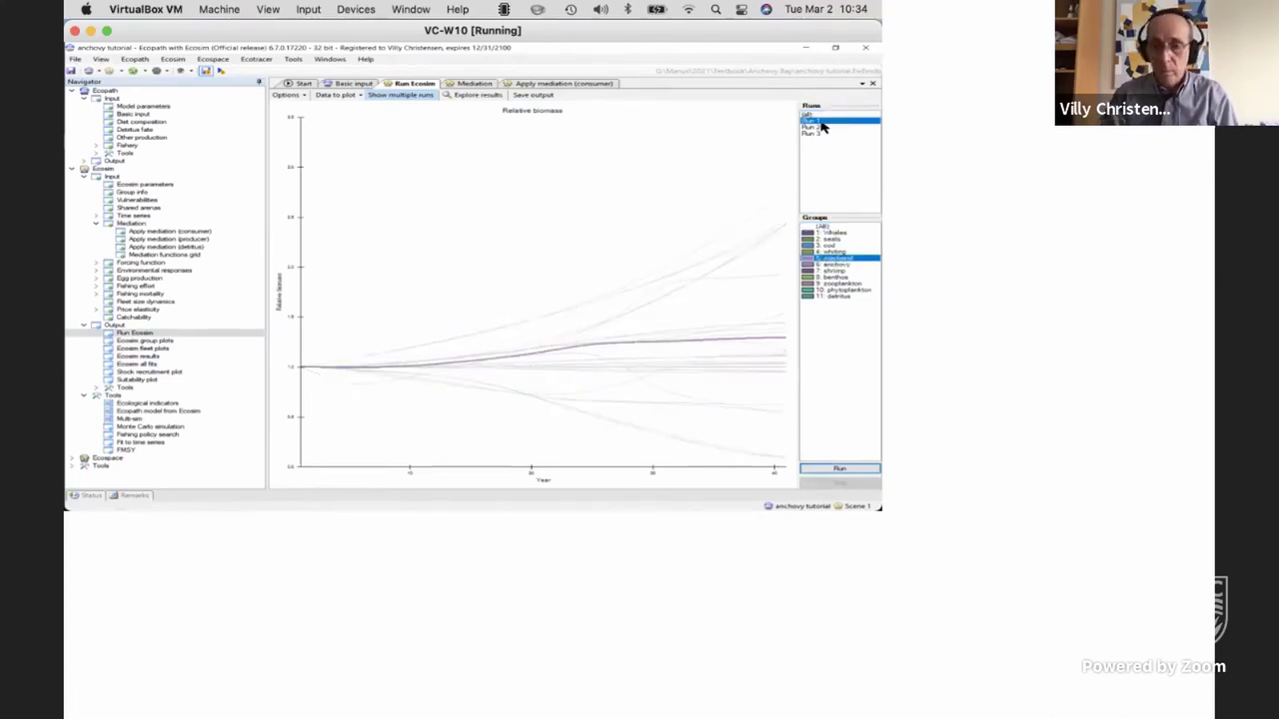
{"action": "left_click", "coordinate": [822, 127]}
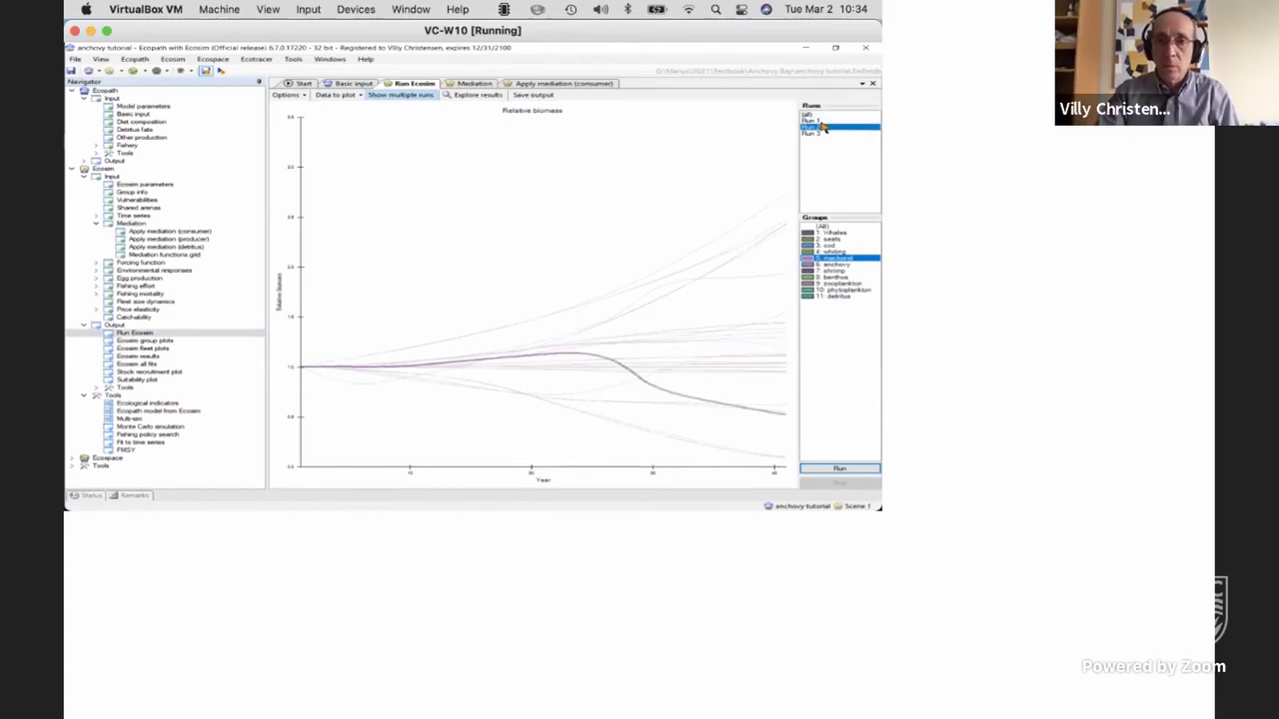
{"action": "key", "text": "Down"}
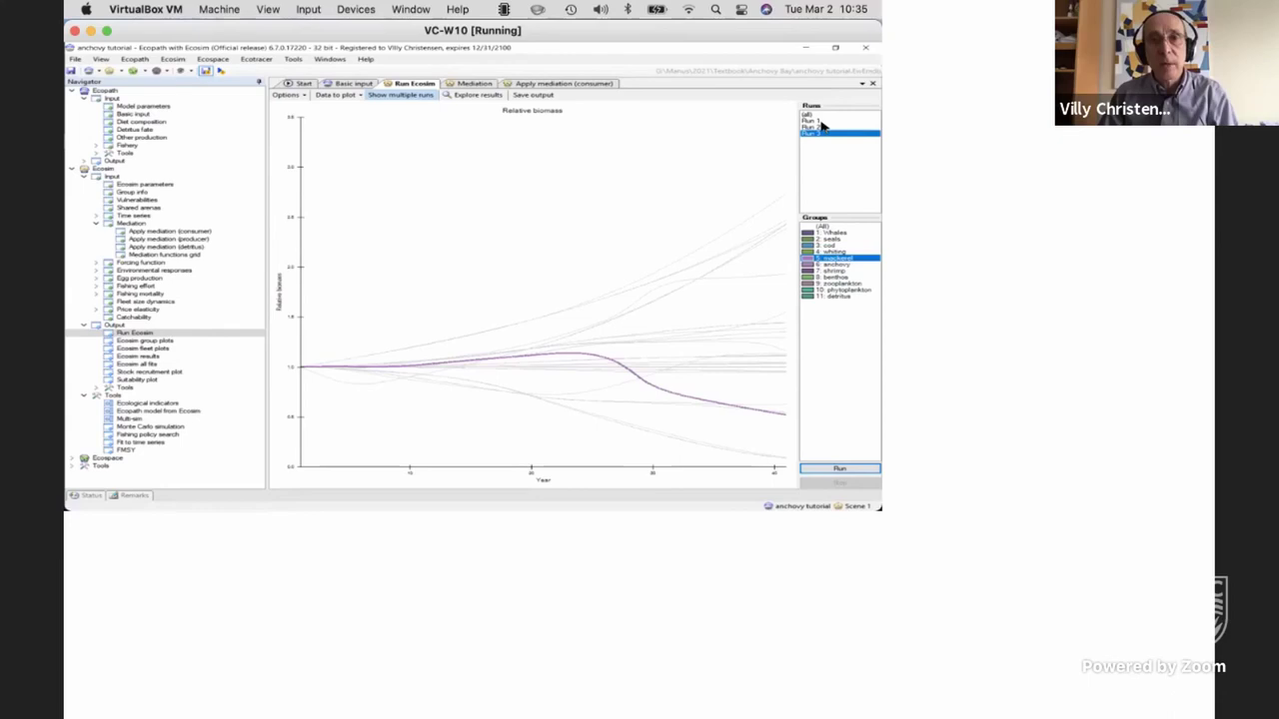
{"action": "left_click", "coordinate": [821, 120]}
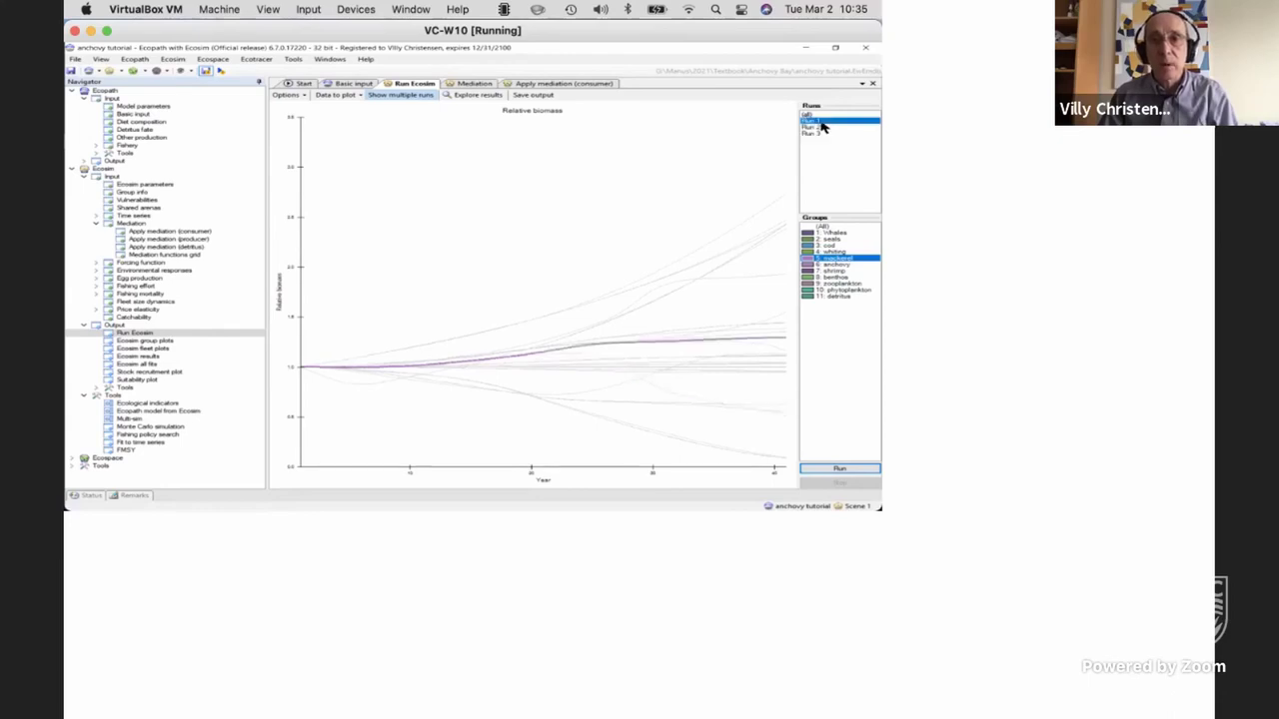
{"action": "left_click", "coordinate": [825, 127]}
{"action": "left_click", "coordinate": [823, 133]}
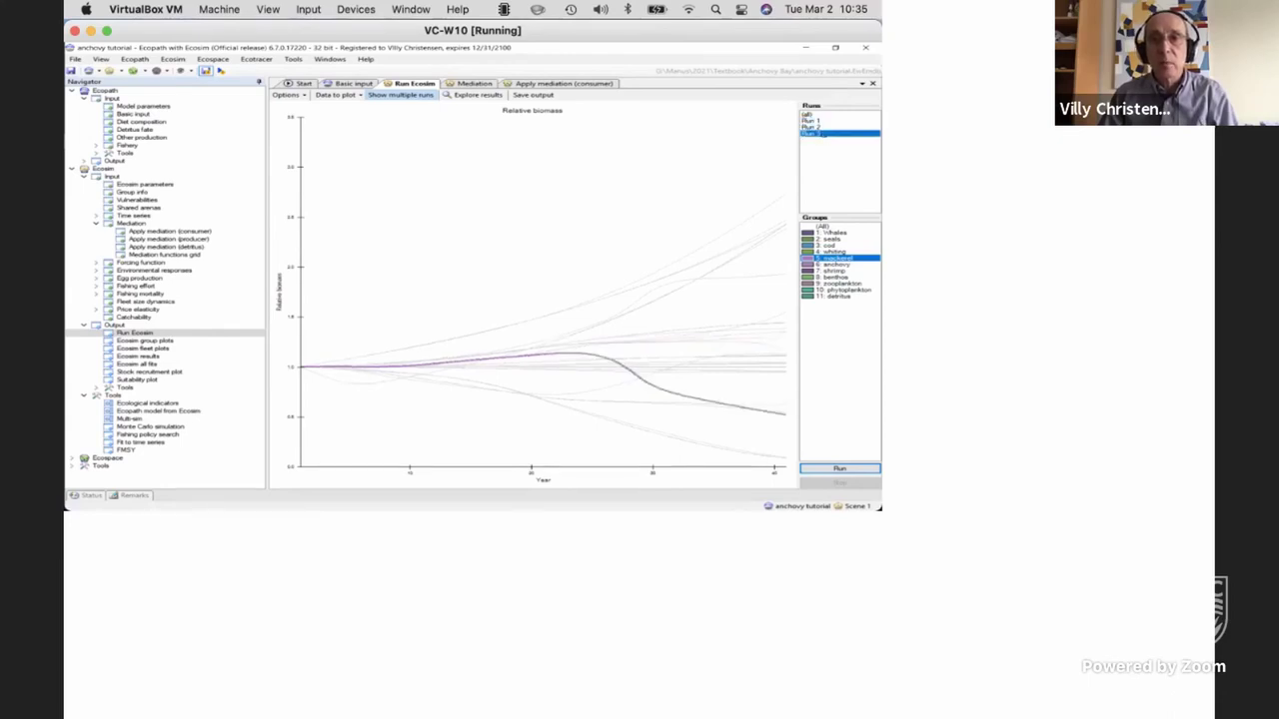
{"action": "left_click", "coordinate": [818, 121]}
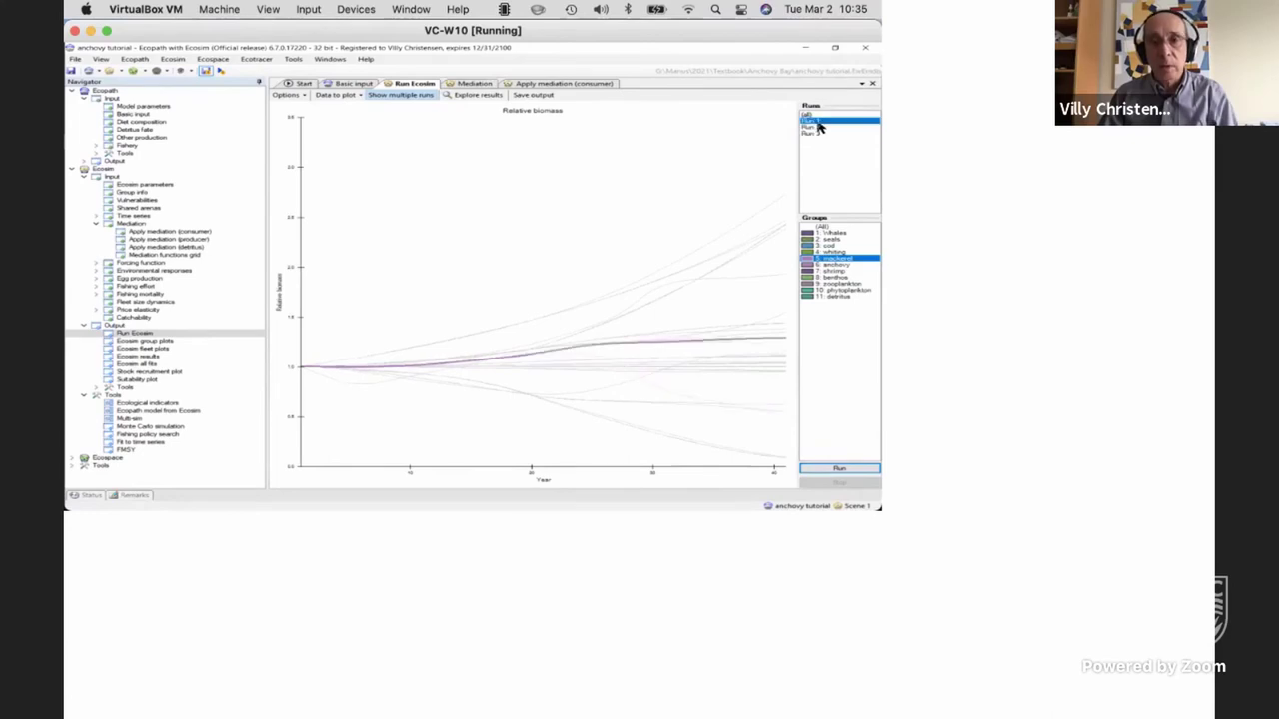
{"action": "left_click", "coordinate": [823, 128]}
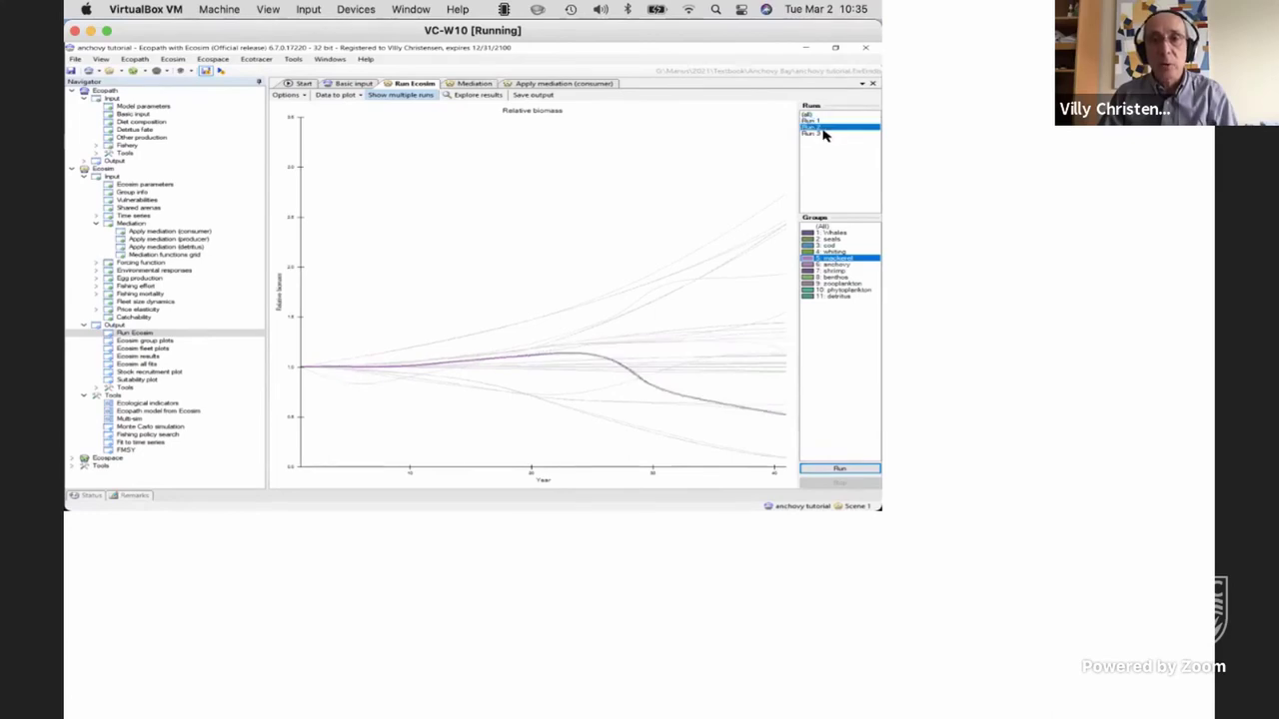
{"action": "left_click", "coordinate": [823, 133]}
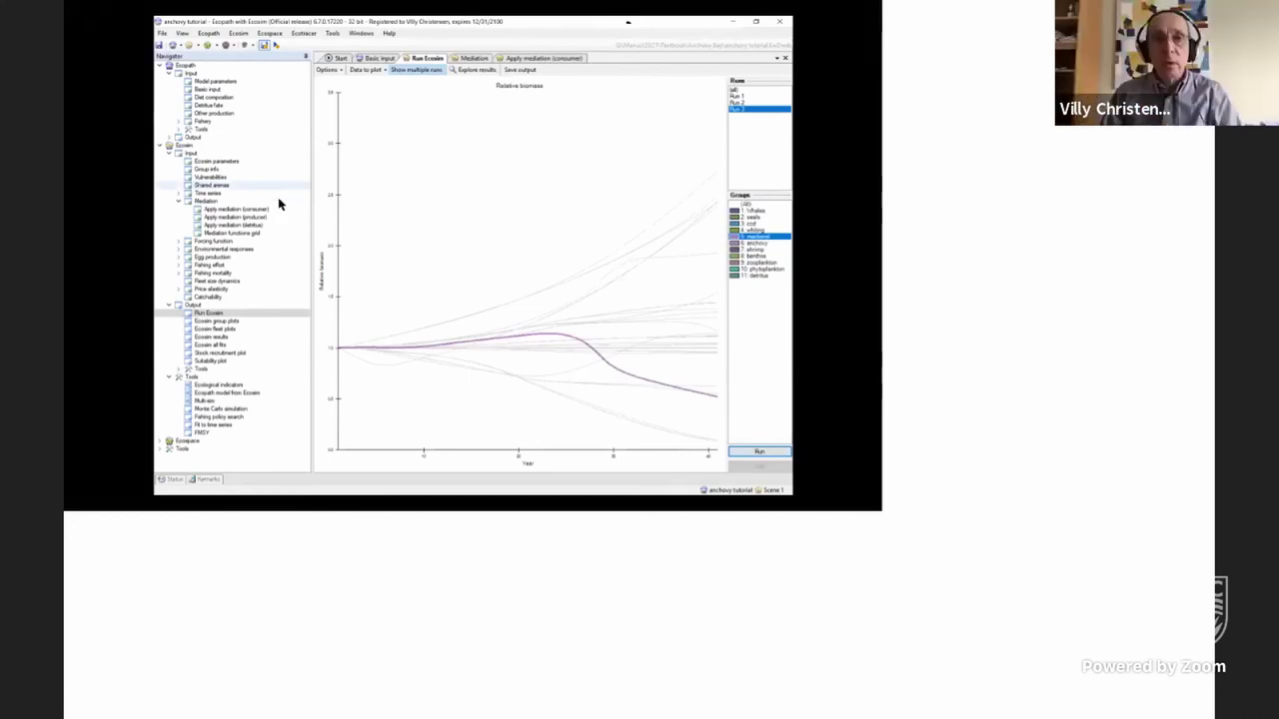
- Sketch the bottom T forcing function with a raised, nearly flat first third, then a step up and a gradual decline to the end
{"action": "double_click", "coordinate": [214, 243]}
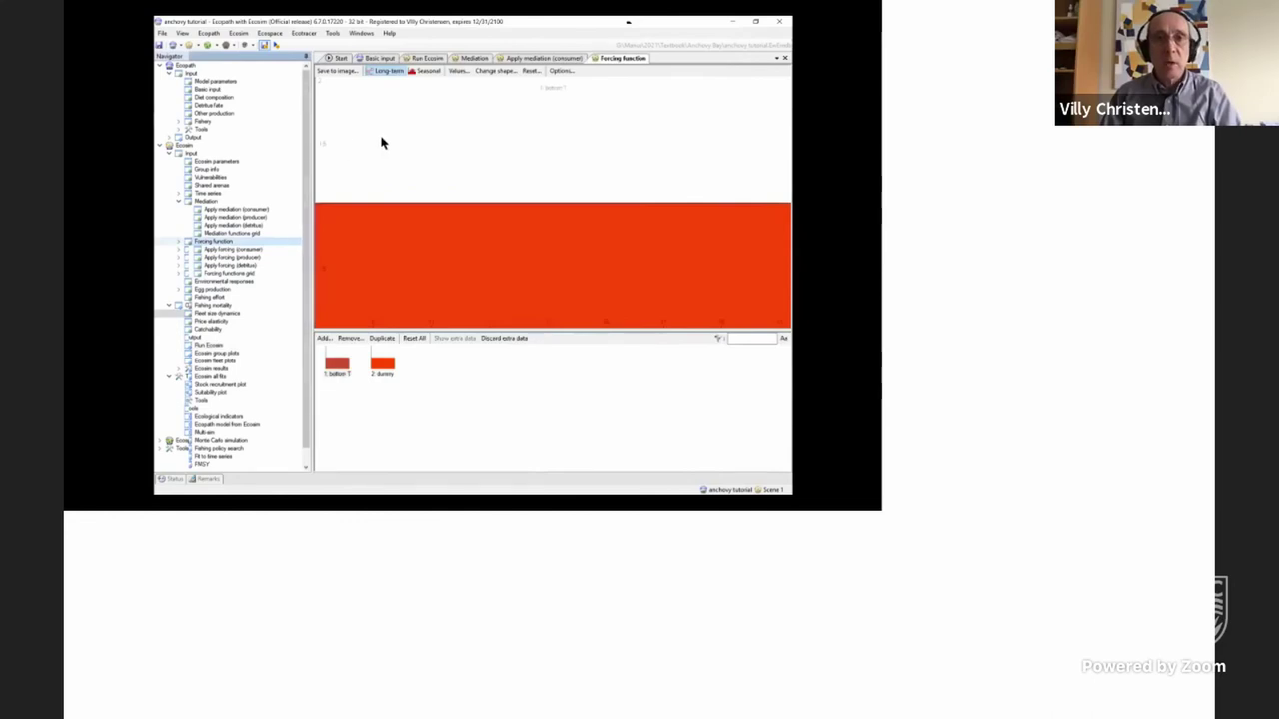
{"action": "mouse_move", "coordinate": [477, 103]}
{"action": "left_mouse_down"}
{"action": "mouse_move", "coordinate": [276, 118]}
{"action": "mouse_move", "coordinate": [305, 117]}
{"action": "left_mouse_up"}
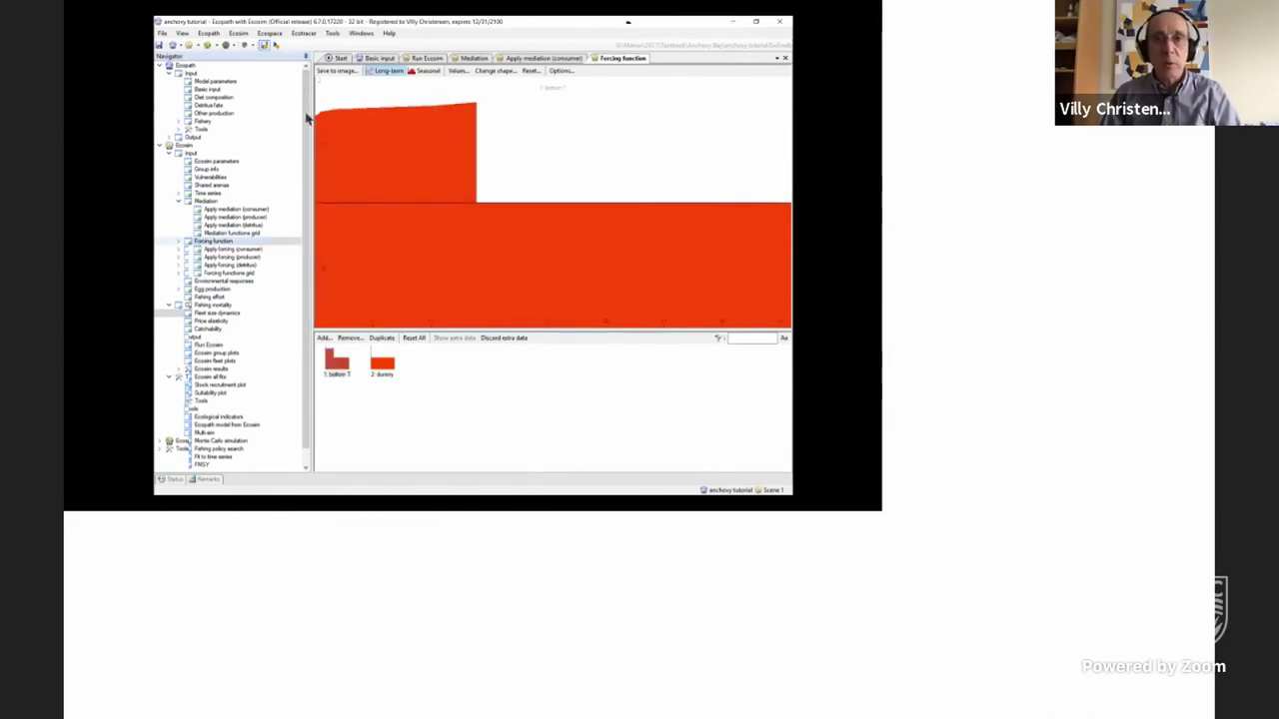
{"action": "left_click_drag", "start_coordinate": [477, 104], "coordinate": [790, 157]}
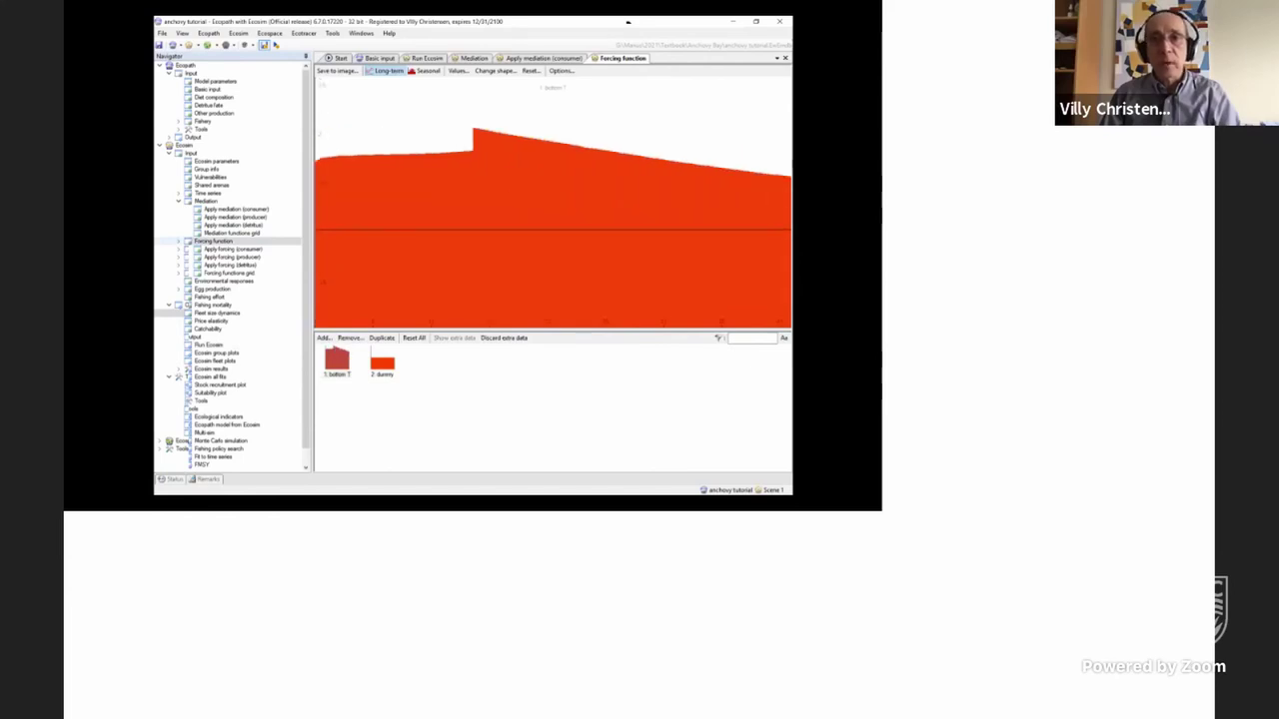
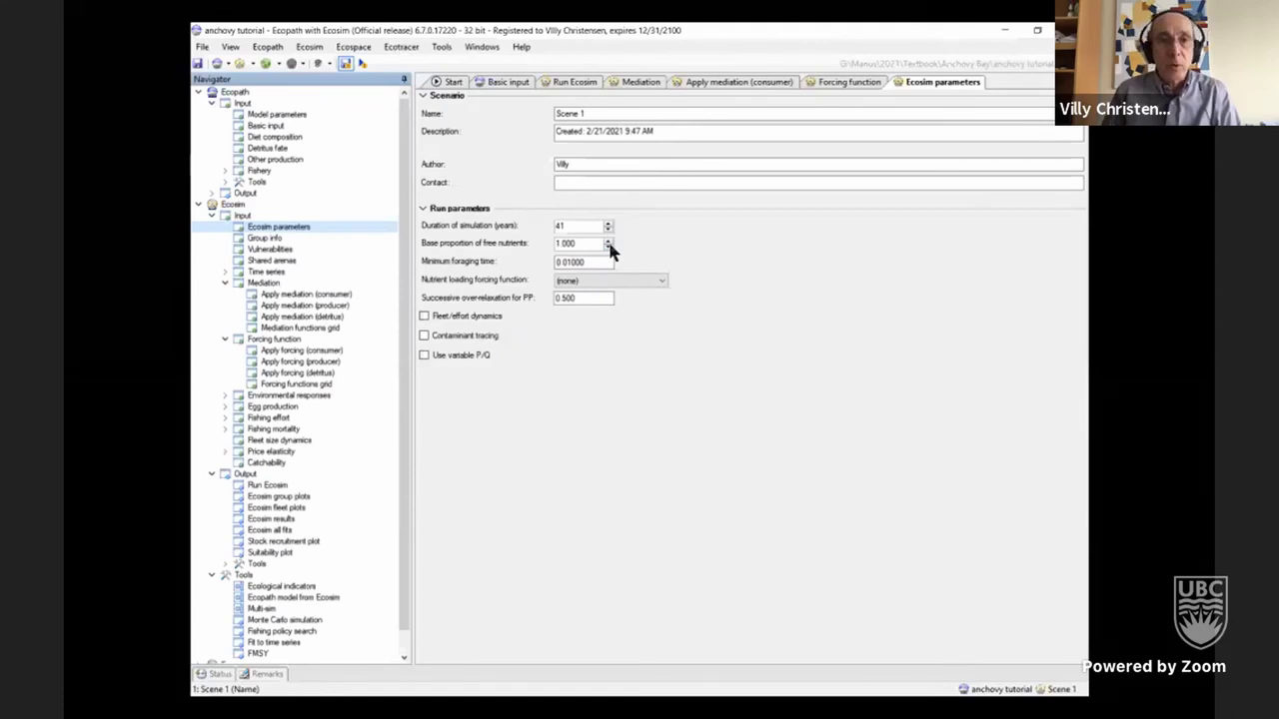
- Set the nutrient loading forcing function to 2: dummy in the Ecosim parameters, and check the Ecopath basic input
{"action": "left_click", "coordinate": [661, 281]}
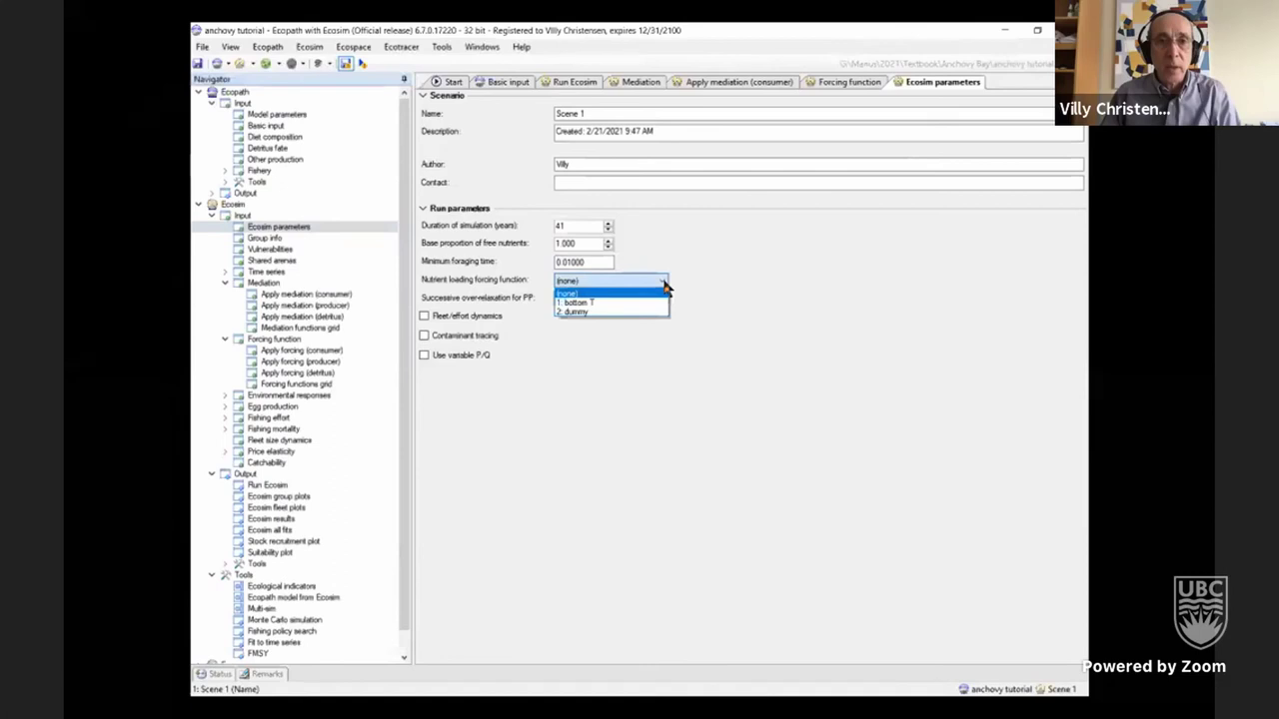
{"action": "left_click", "coordinate": [628, 312]}
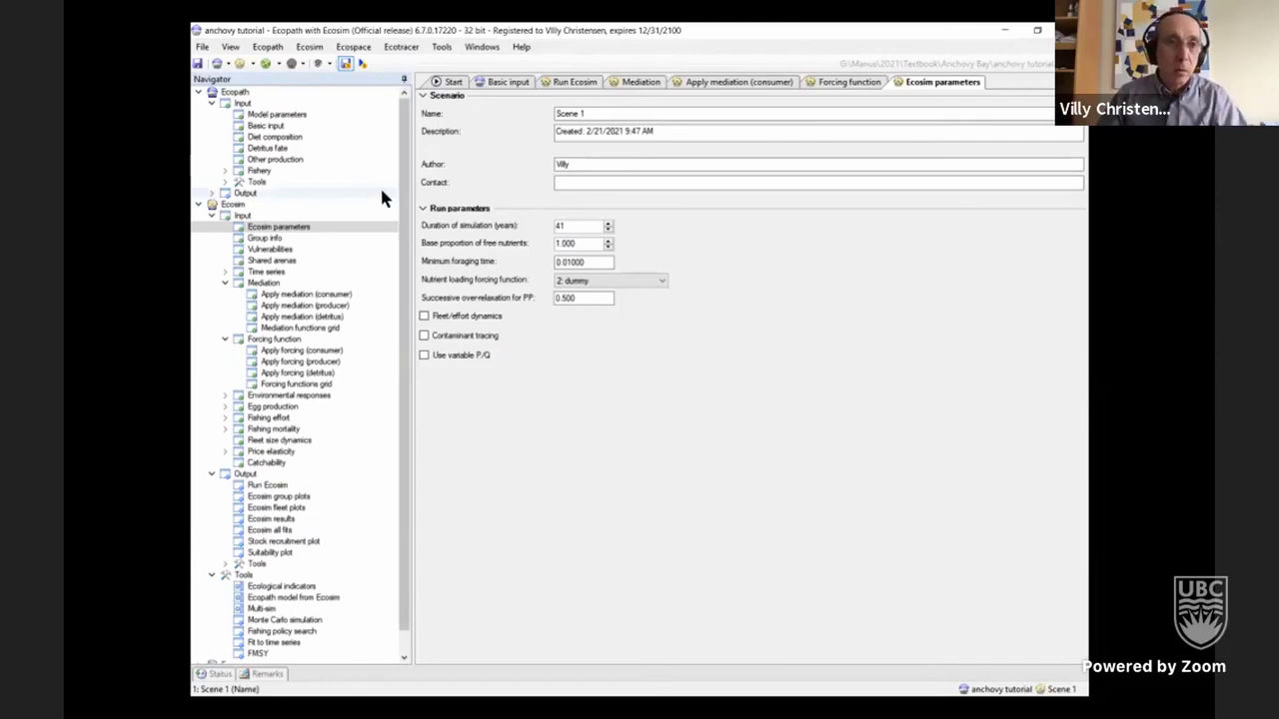
{"action": "left_click", "coordinate": [265, 126]}
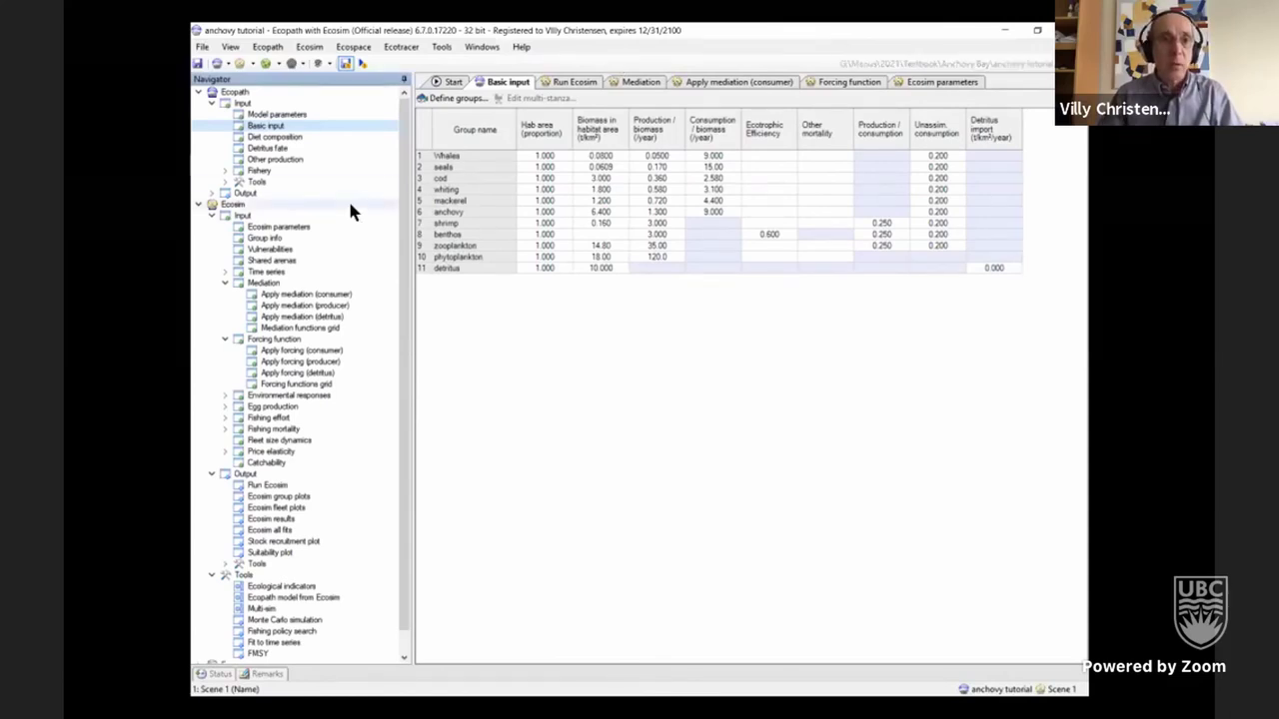
{"action": "left_click", "coordinate": [279, 229]}
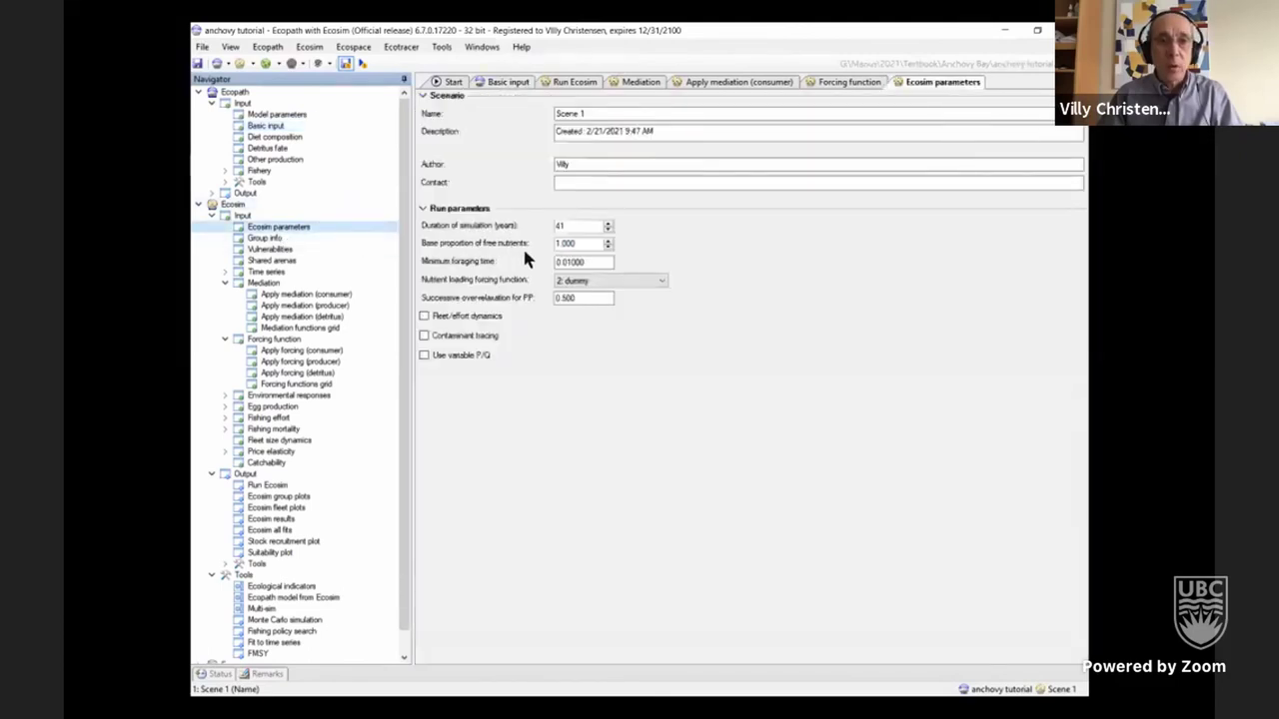